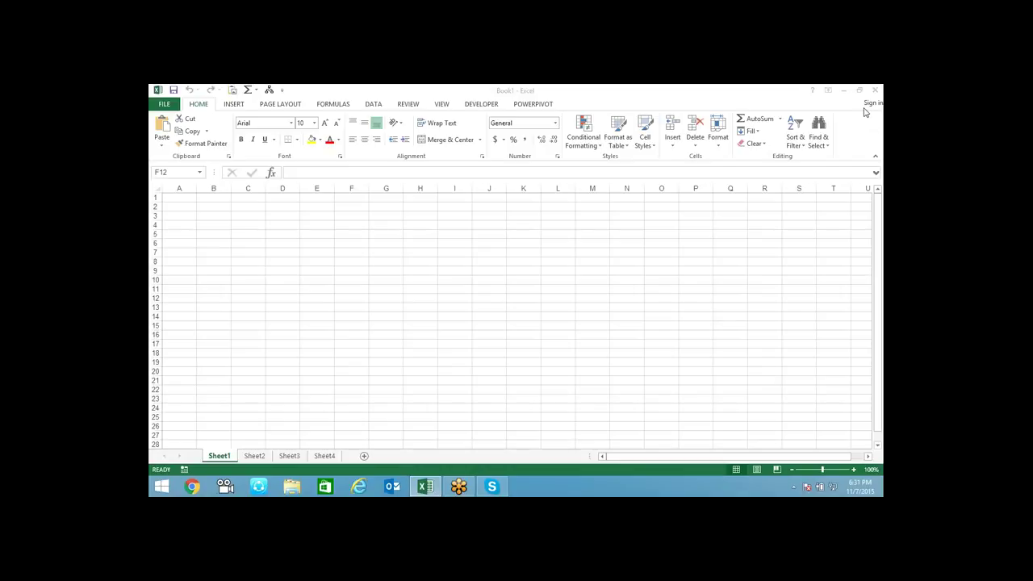
# - Select a few cells and check the current font name Arial without changing it
pyautogui.click(386, 280)
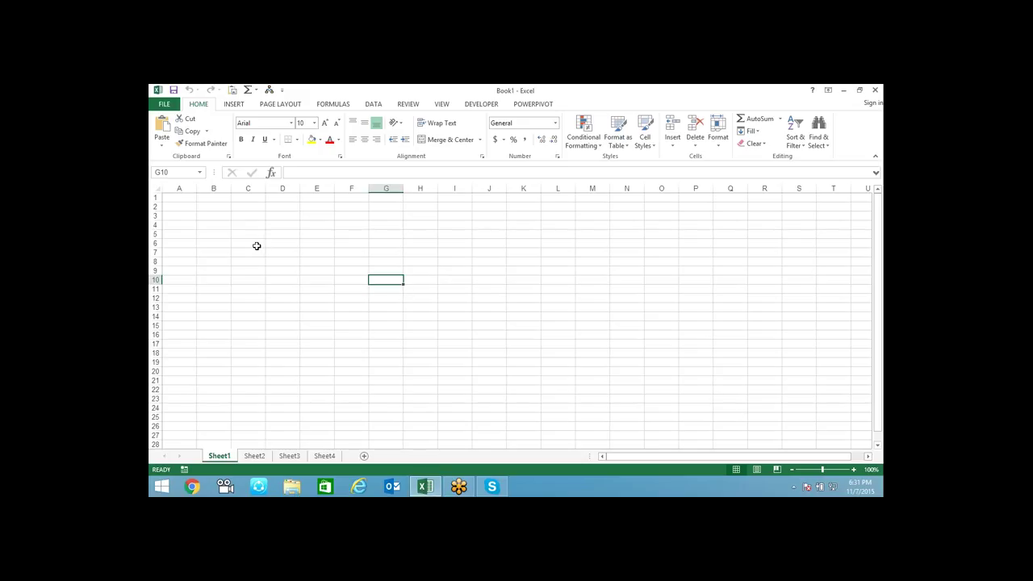
pyautogui.click(317, 226)
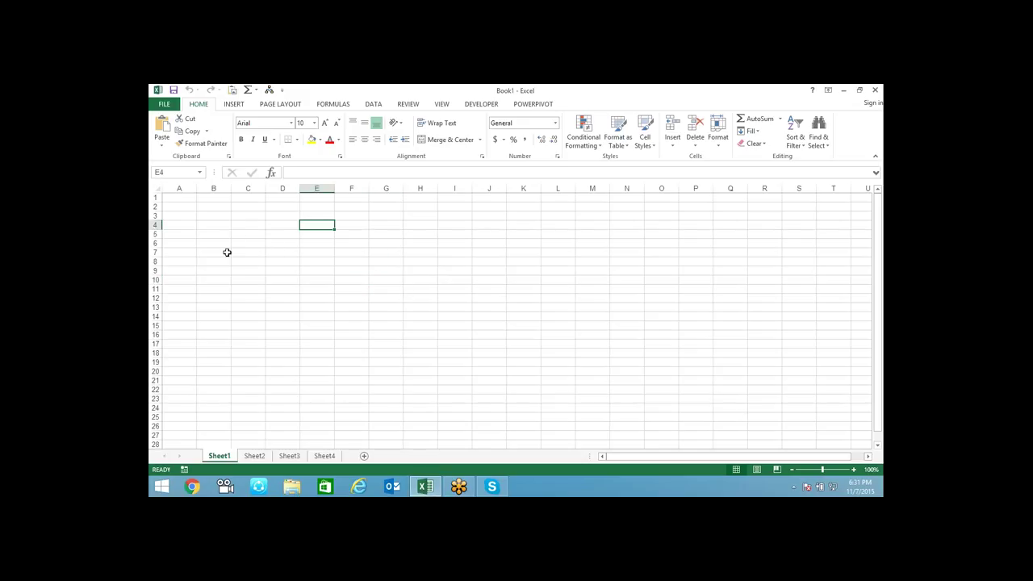
pyautogui.click(263, 251)
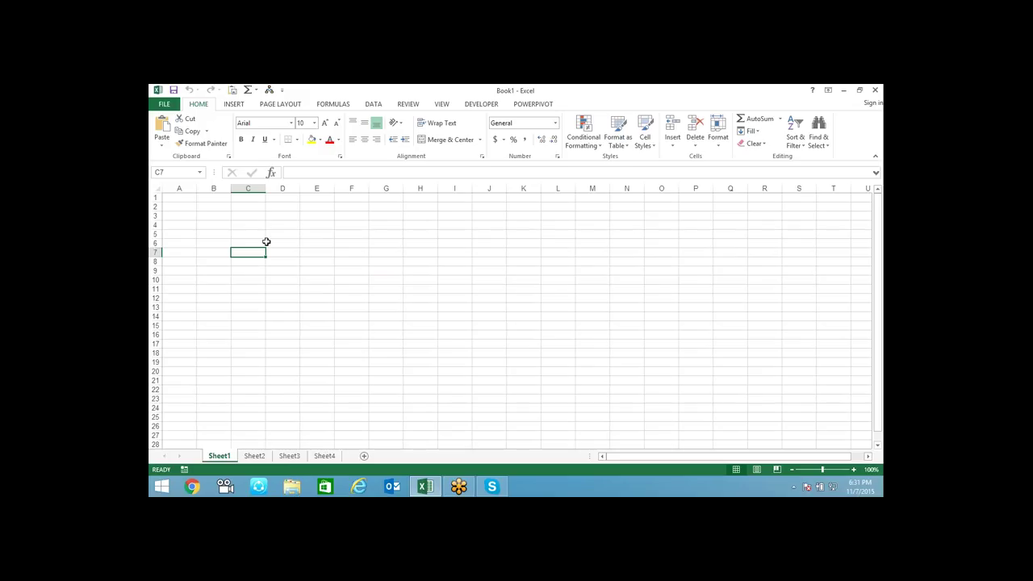
pyautogui.click(260, 123)
pyautogui.press('Escape')
pyautogui.click(386, 272)
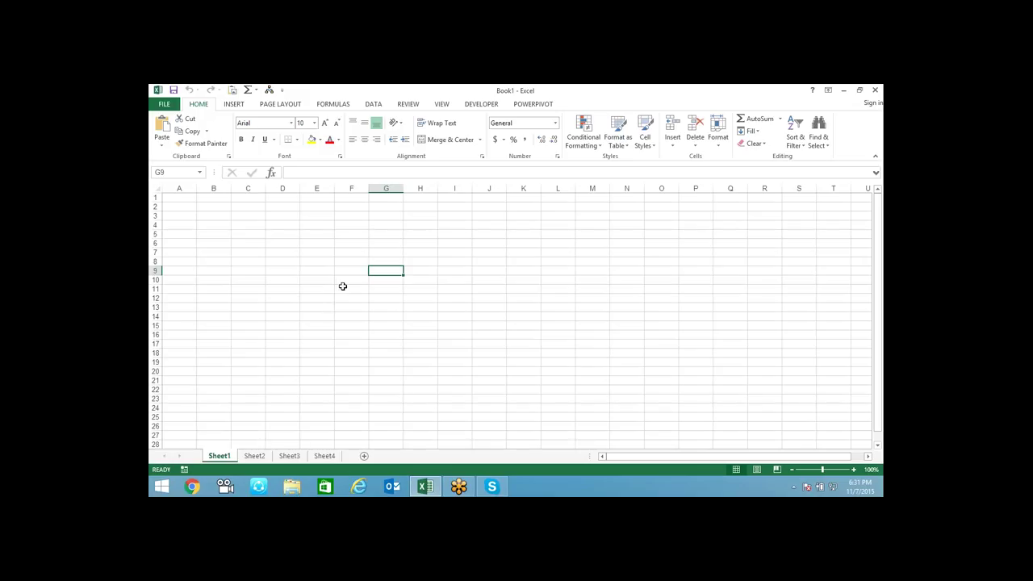
# - Open the Excel Options dialog from the File screen and move it slightly
pyautogui.click(168, 103)
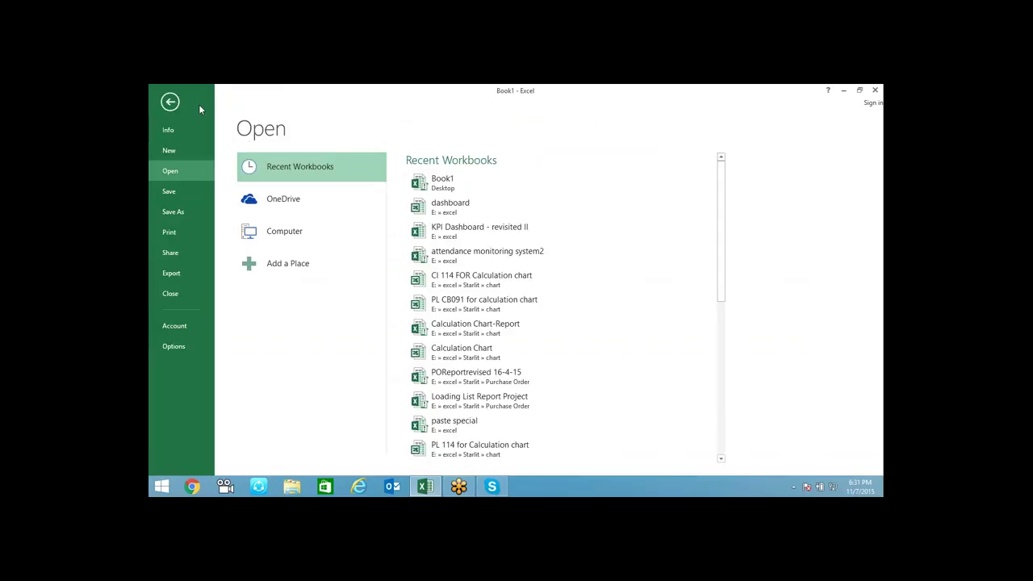
pyautogui.click(171, 101)
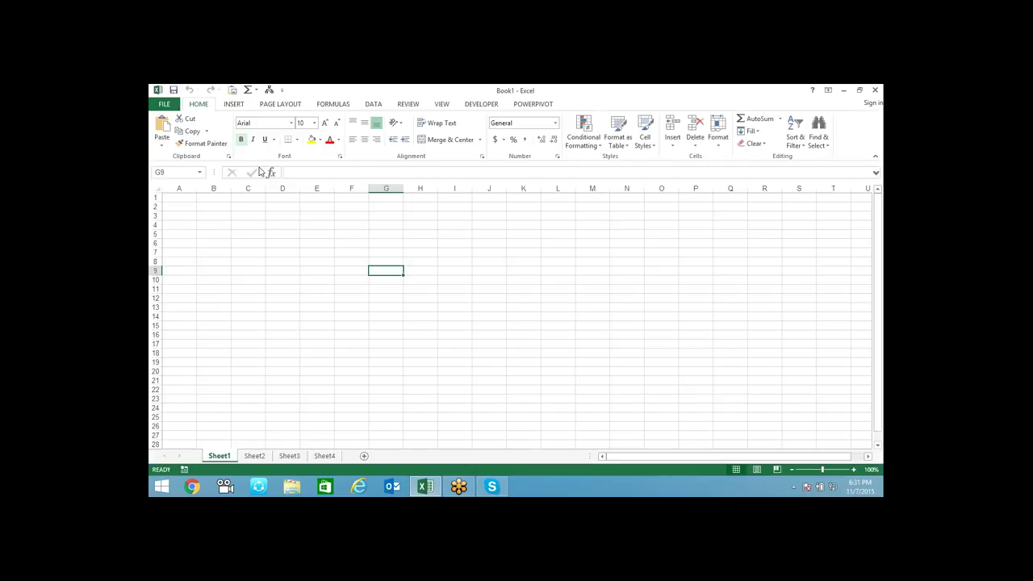
pyautogui.click(282, 253)
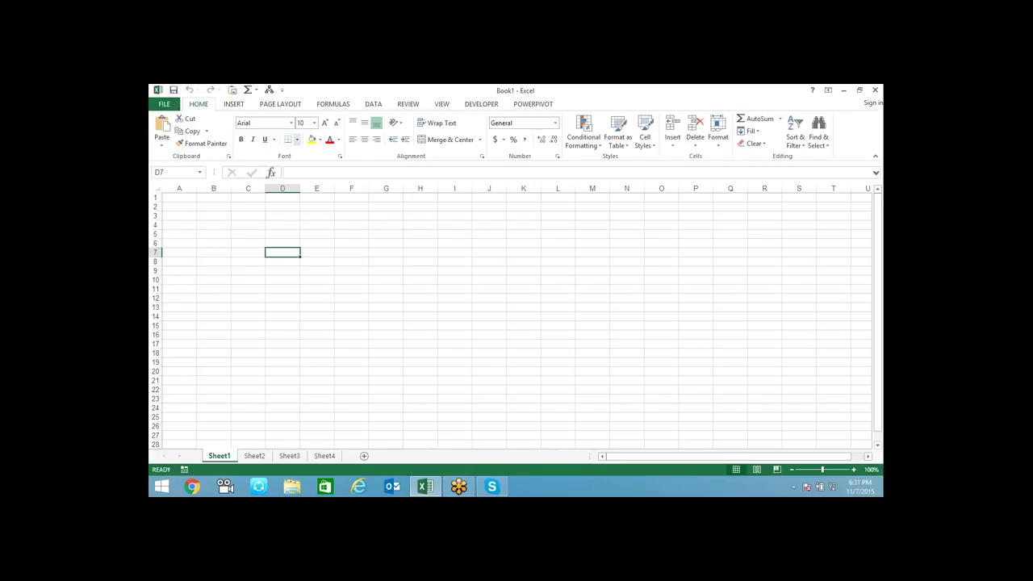
pyautogui.click(172, 108)
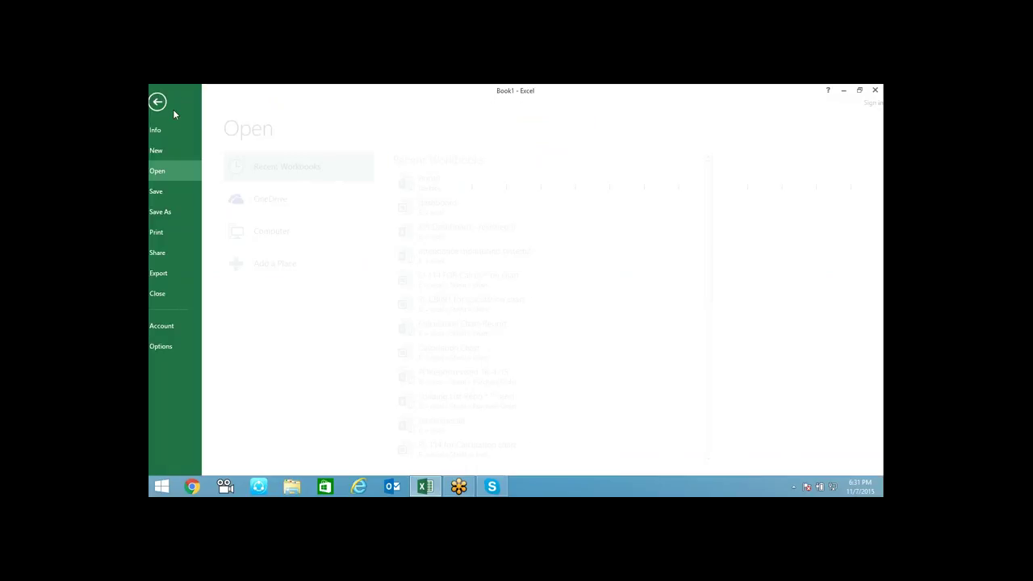
pyautogui.click(175, 349)
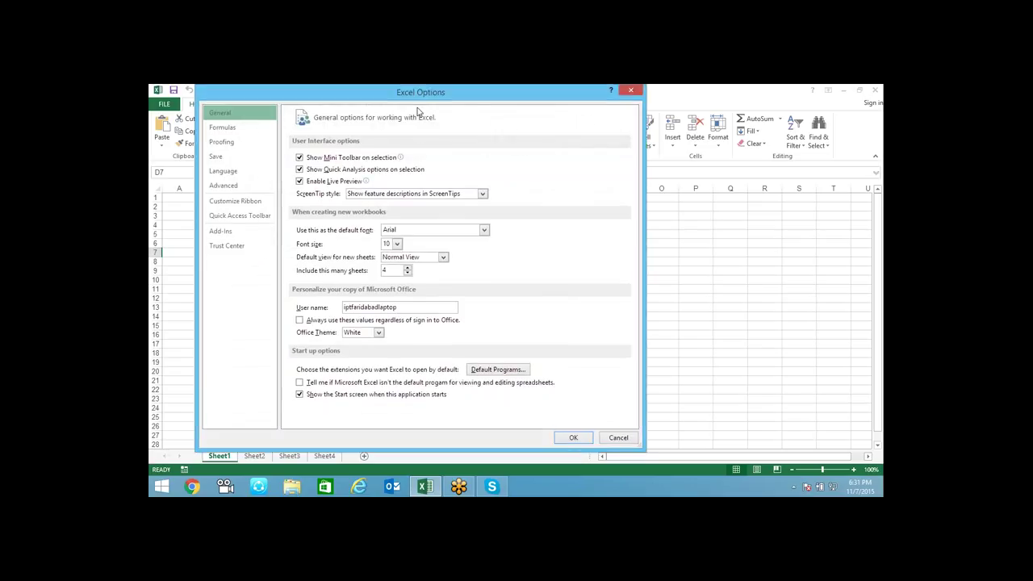
pyautogui.moveTo(418, 93); pyautogui.dragTo(462, 102)
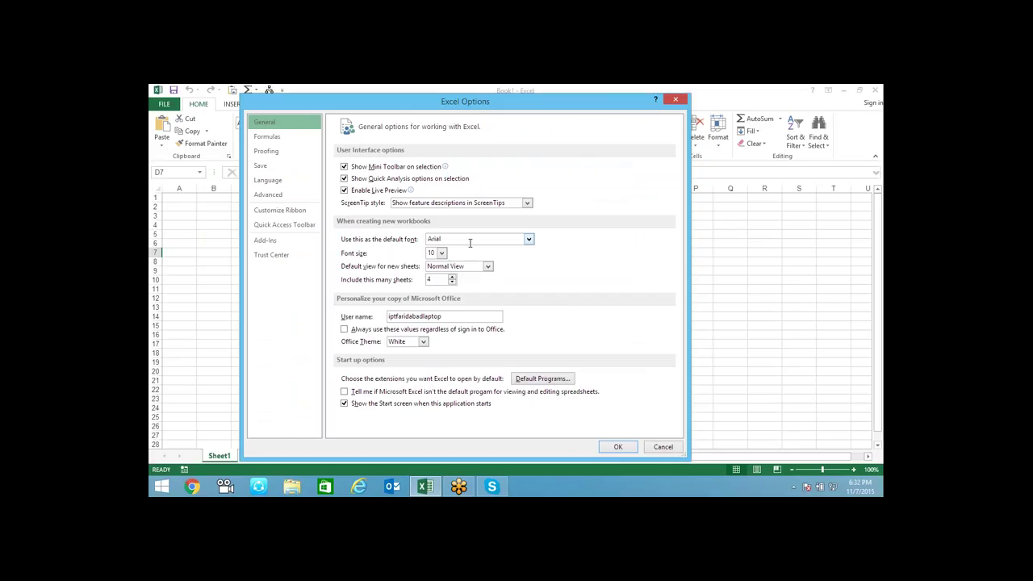
# - Review new-workbook defaults: Arial font, size 10, Normal View and 4 sheets
pyautogui.click(529, 240)
pyautogui.click(531, 240)
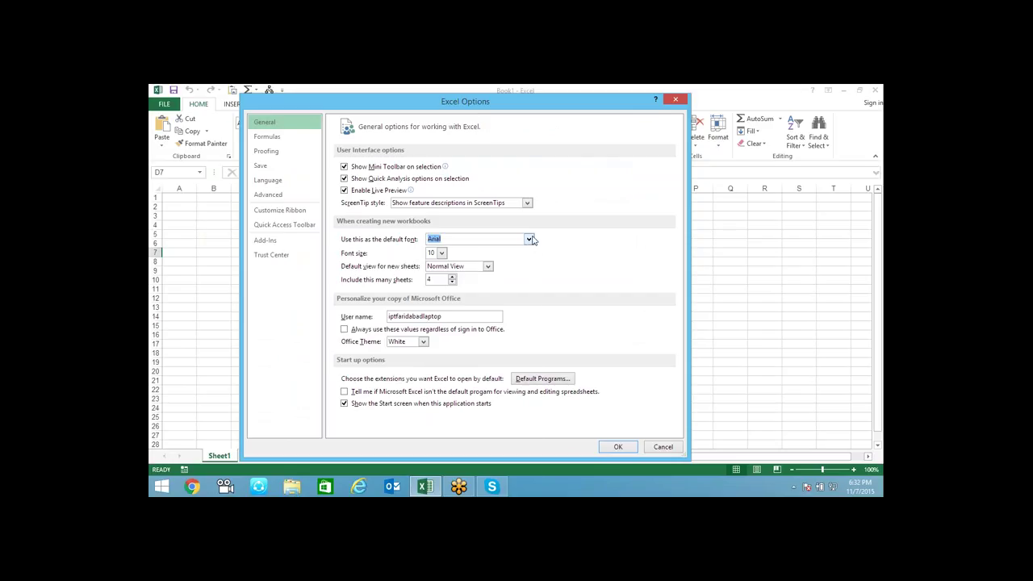
pyautogui.click(530, 240)
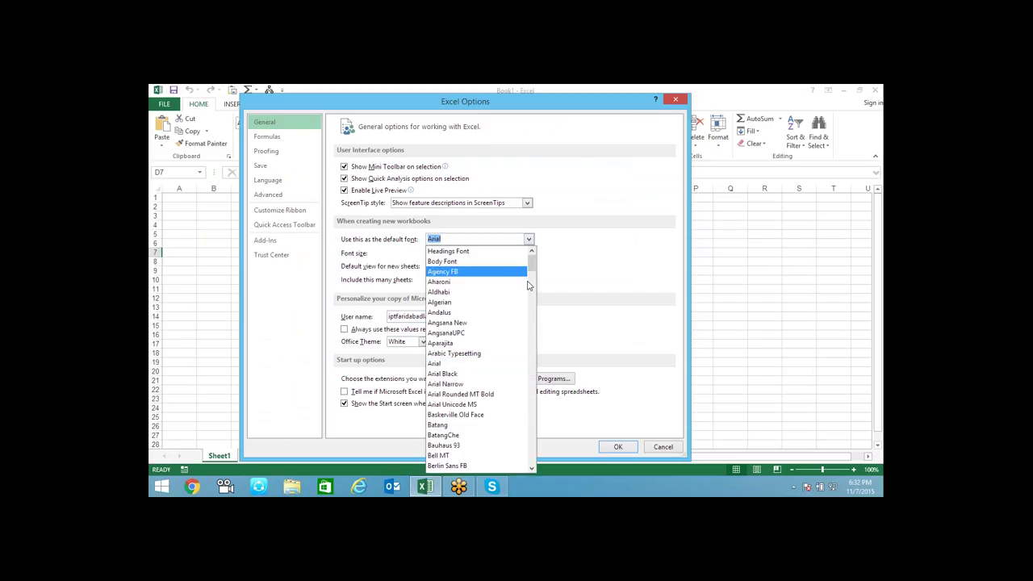
pyautogui.click(539, 272)
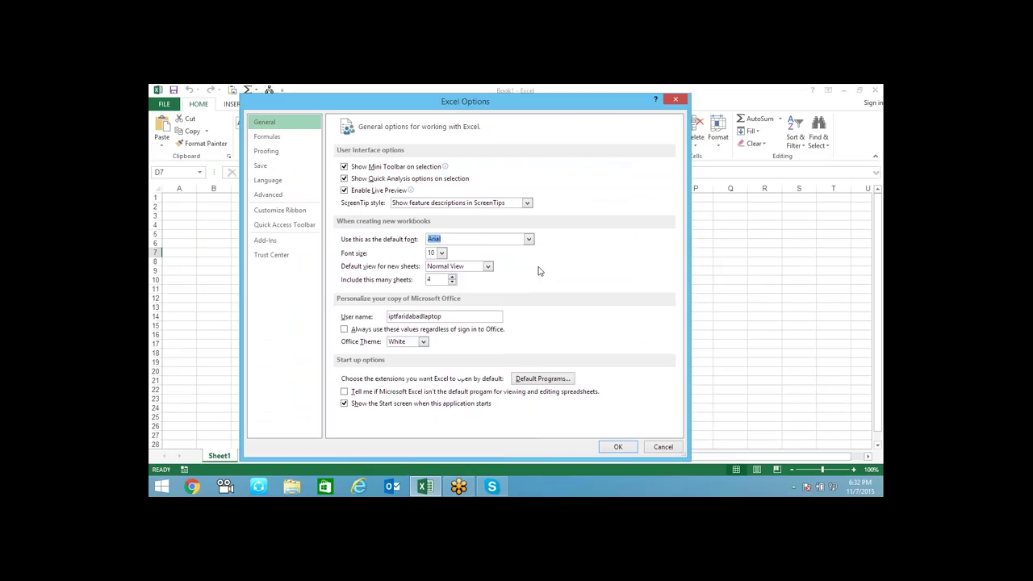
pyautogui.click(442, 253)
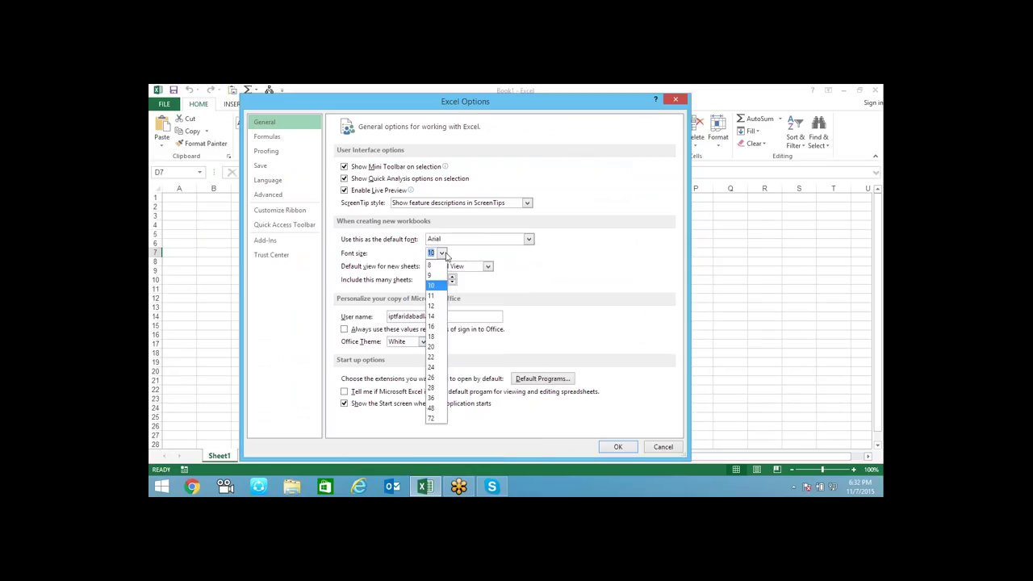
pyautogui.click(443, 255)
pyautogui.click(487, 267)
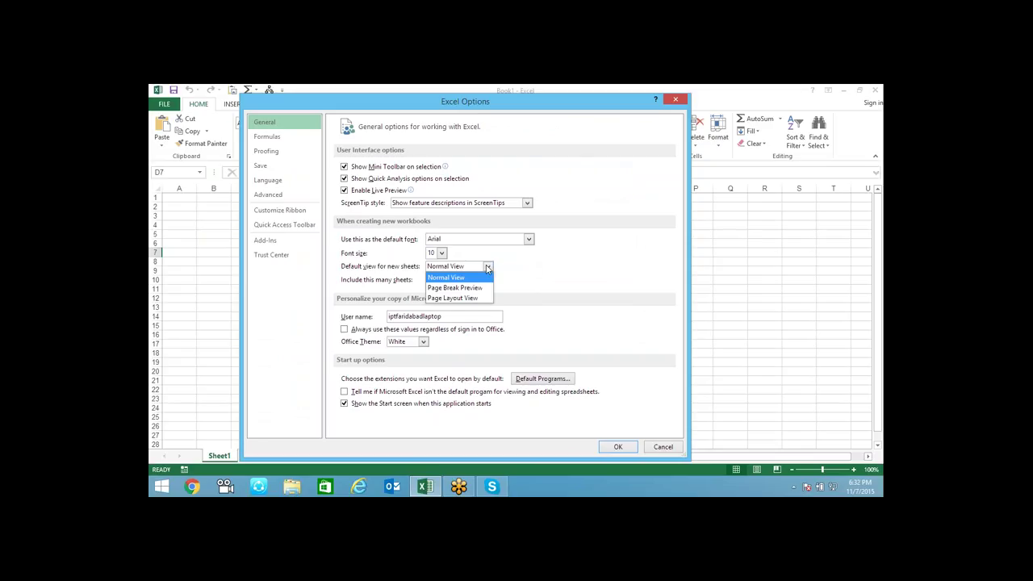
pyautogui.click(483, 278)
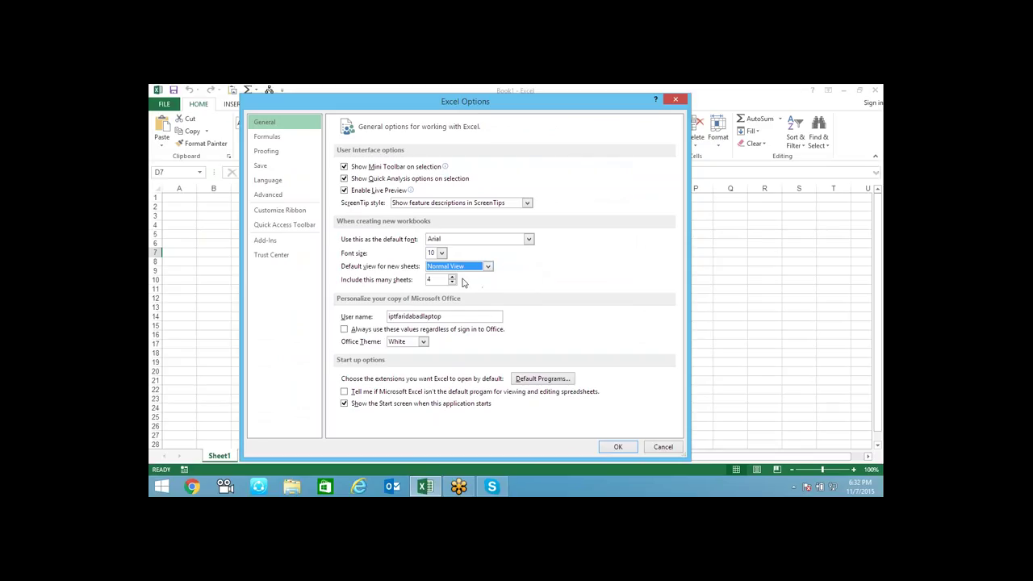
pyautogui.click(436, 280)
pyautogui.click(444, 279)
# - Close Excel Options, then type test text in E5 and cancel the entry
pyautogui.click(617, 446)
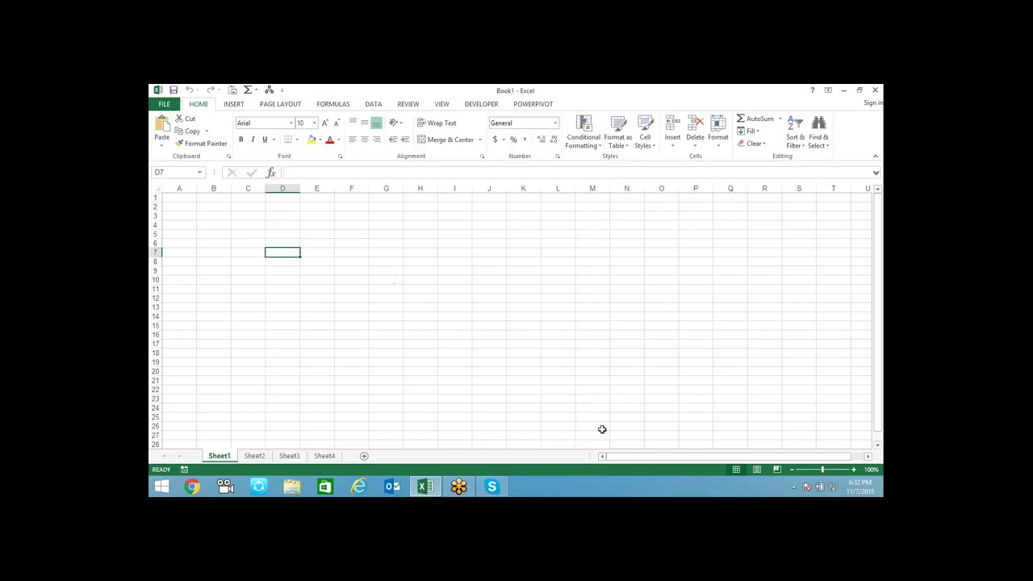
pyautogui.click(322, 231)
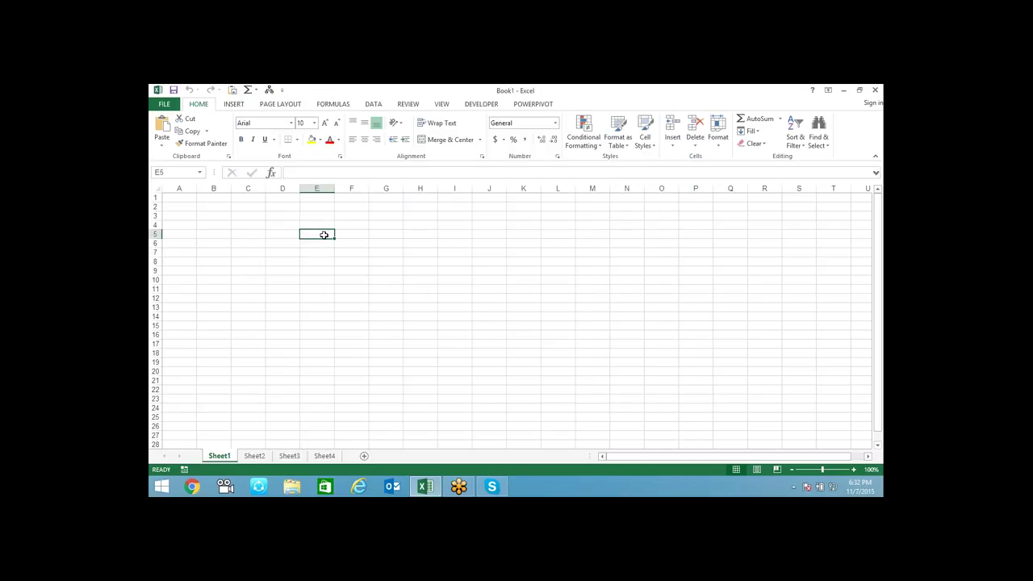
pyautogui.write('sdfdsfd')
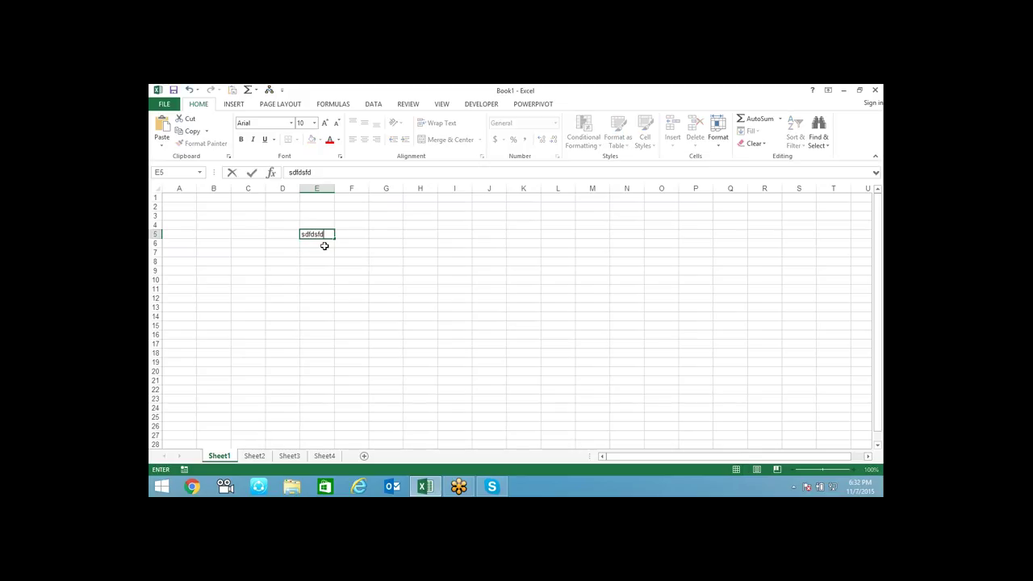
pyautogui.write('fd')
pyautogui.moveTo(331, 233); pyautogui.dragTo(302, 234)
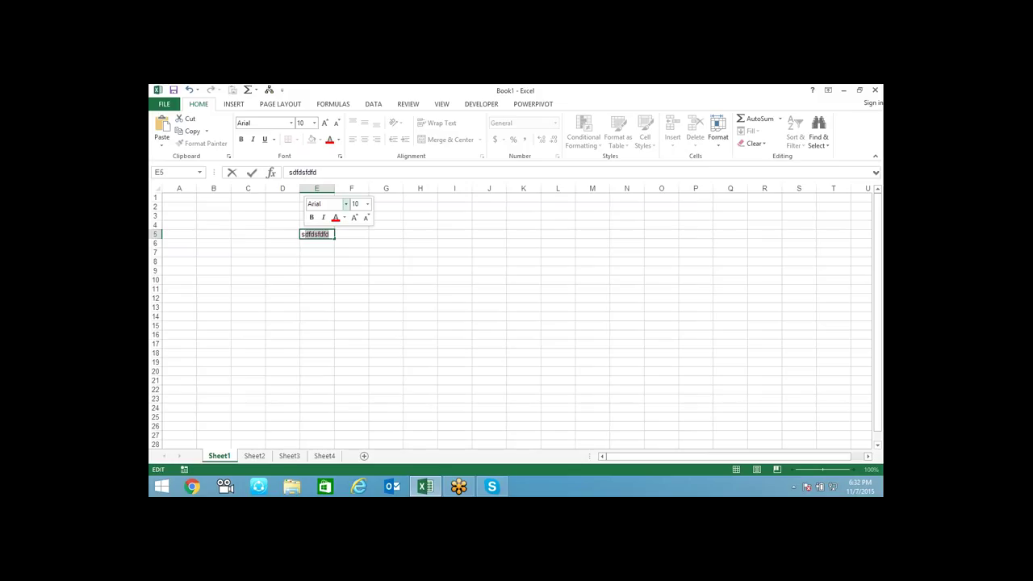
pyautogui.press('Escape')
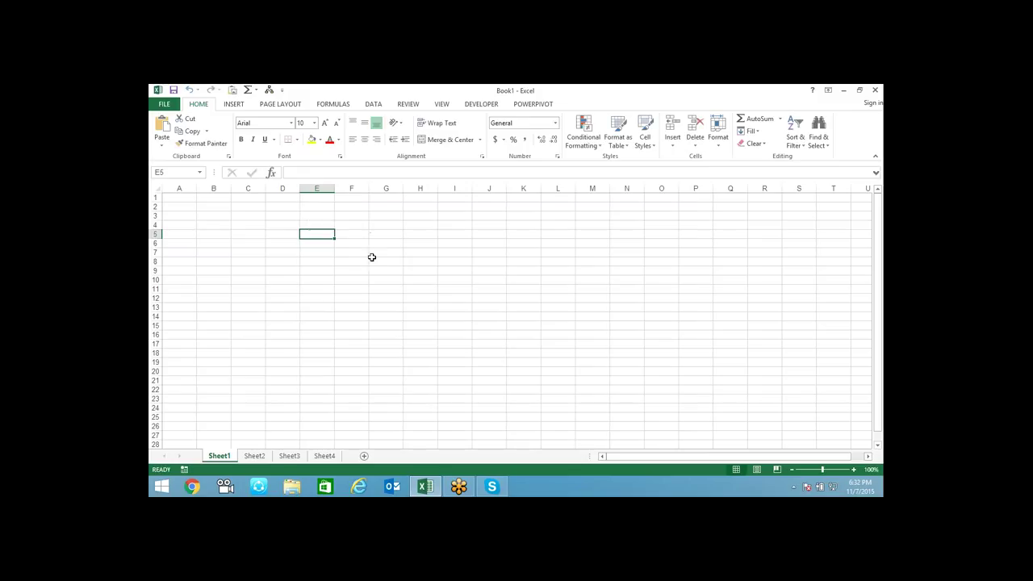
# - Preview fill colours on I5:L13 without applying any
pyautogui.moveTo(464, 233); pyautogui.dragTo(558, 307)
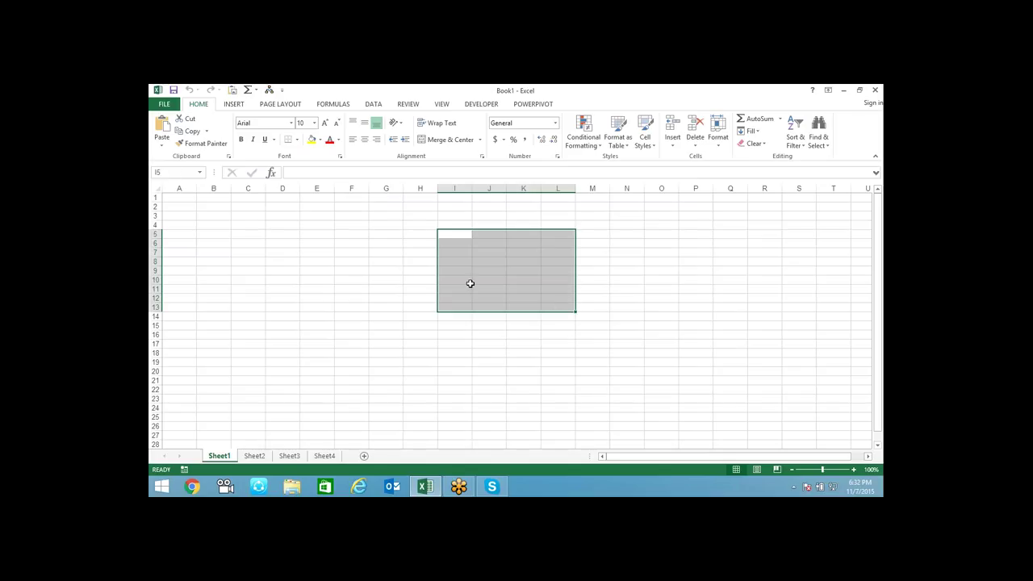
pyautogui.click(320, 140)
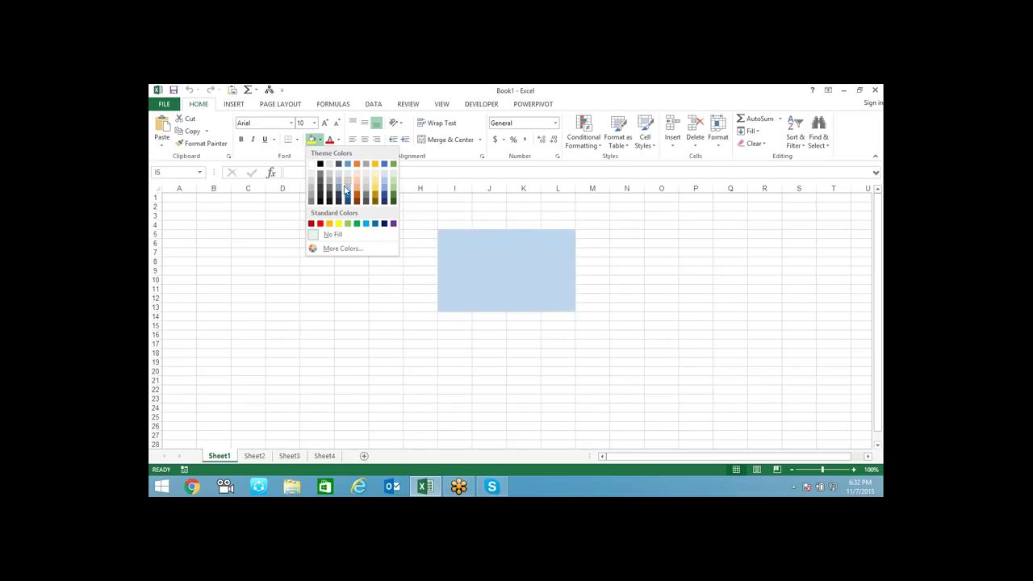
pyautogui.click(221, 234)
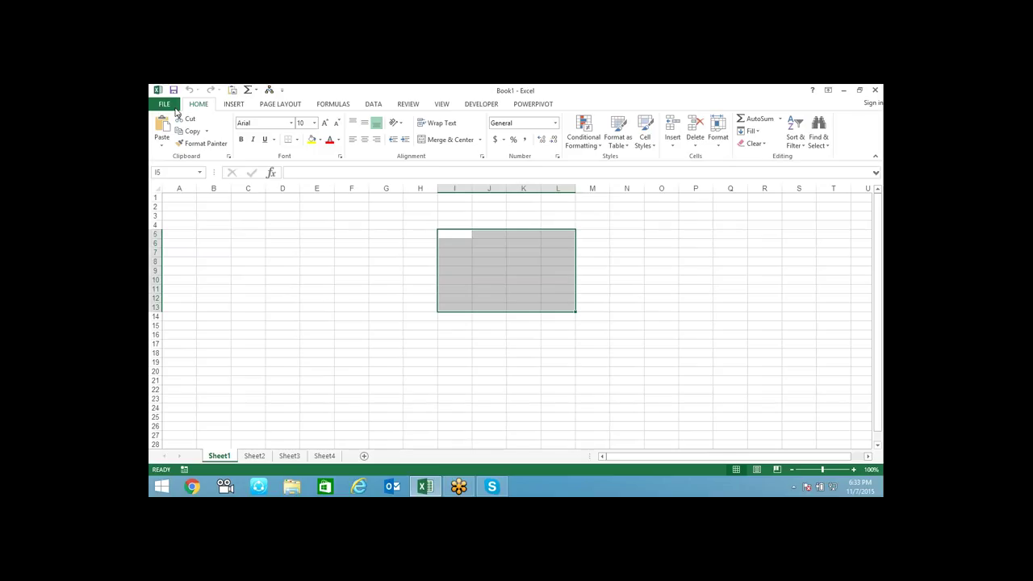
# - In Excel Options, turn off Live Preview and keep ScreenTips showing feature descriptions
pyautogui.hotkey('ctrl', 'o')
pyautogui.click(214, 349)
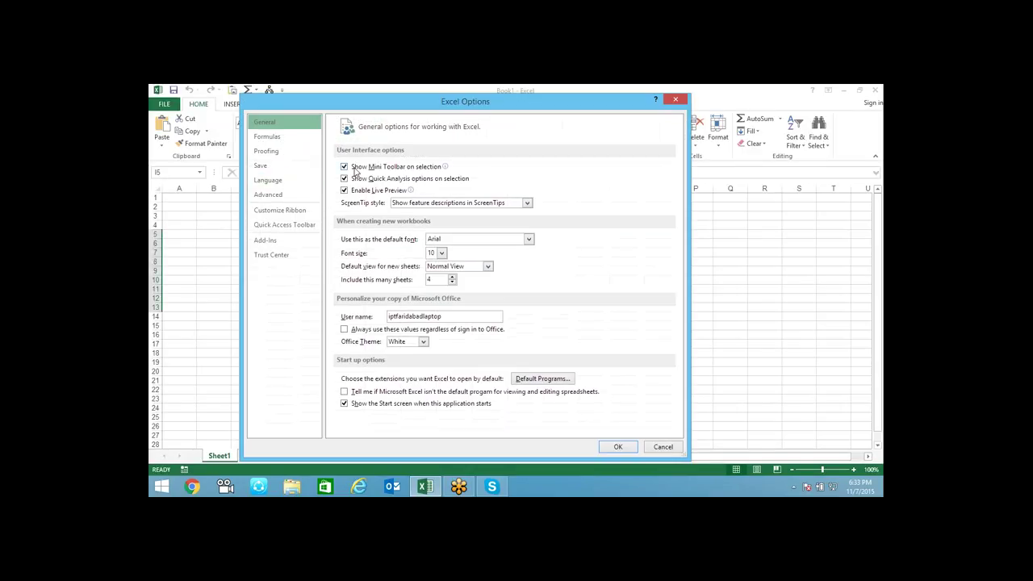
pyautogui.moveTo(355, 172)
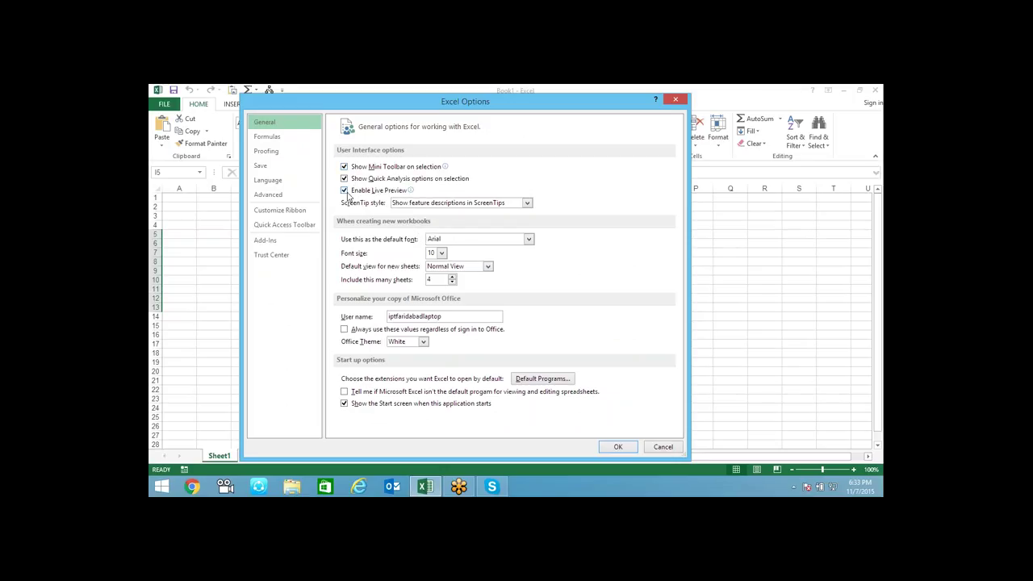
pyautogui.click(347, 193)
pyautogui.click(461, 204)
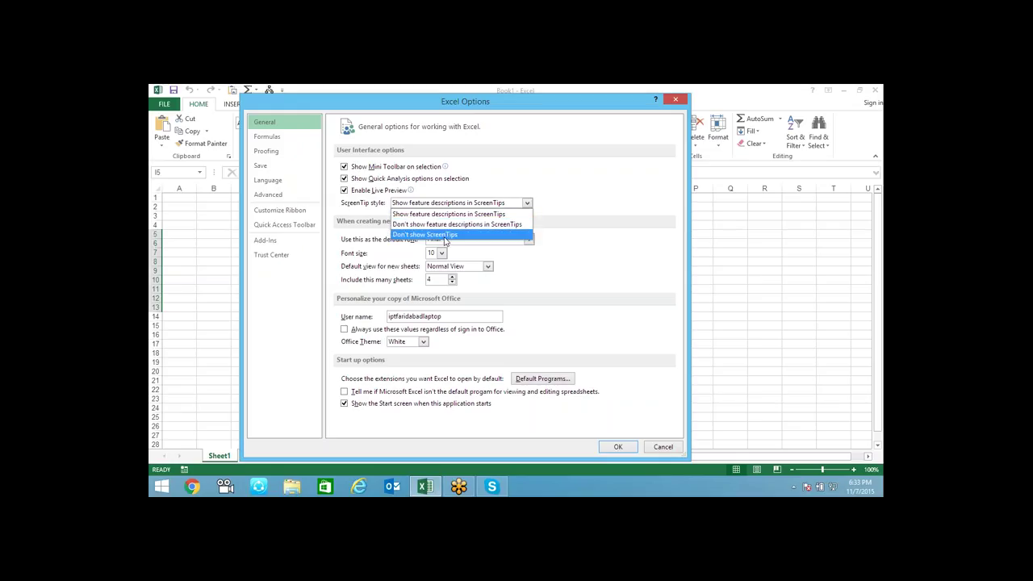
pyautogui.click(623, 232)
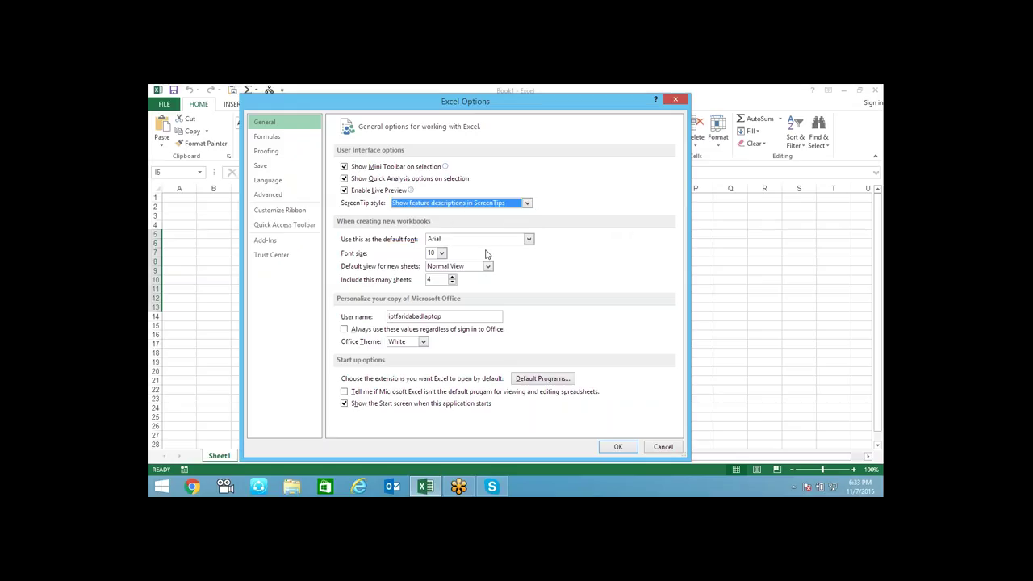
# - View the Formulas options page, close the dialog and select F2
pyautogui.click(295, 137)
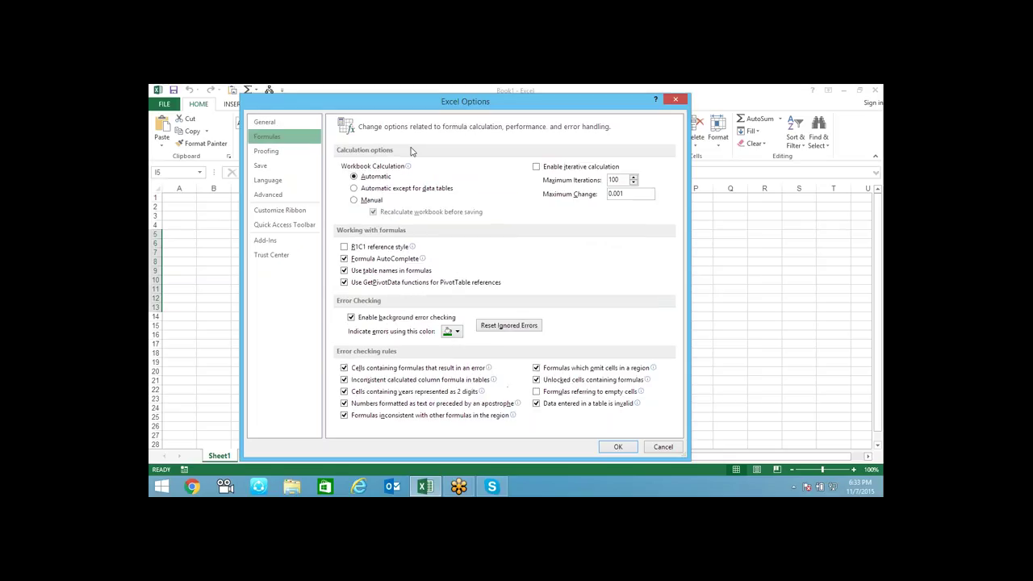
pyautogui.click(617, 447)
pyautogui.click(359, 208)
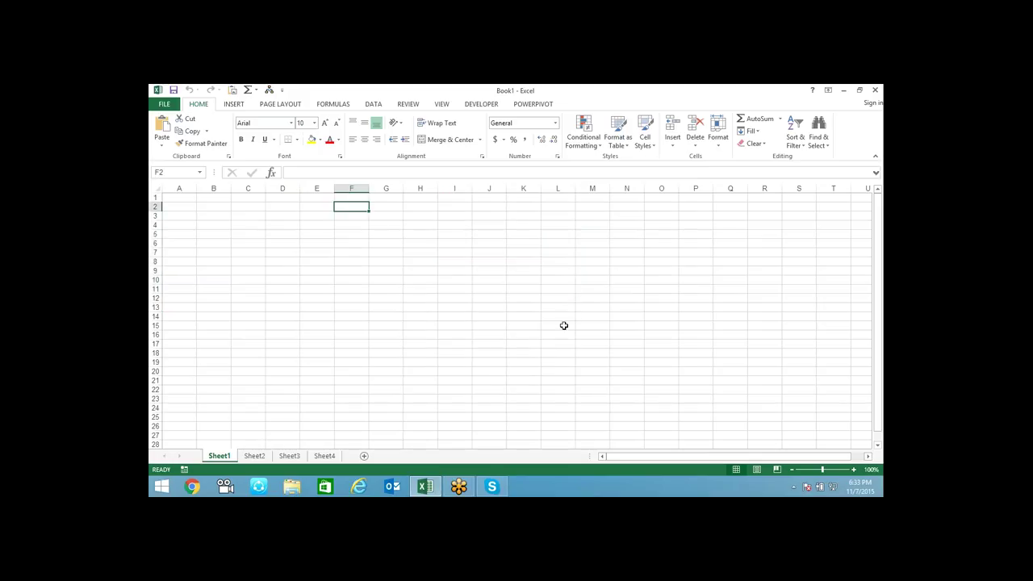
# - Enter 12, 25, 325, 52 in F2:F5 with a bold AutoSum total in F6
pyautogui.write('12')
pyautogui.press('Return')
pyautogui.write('25')
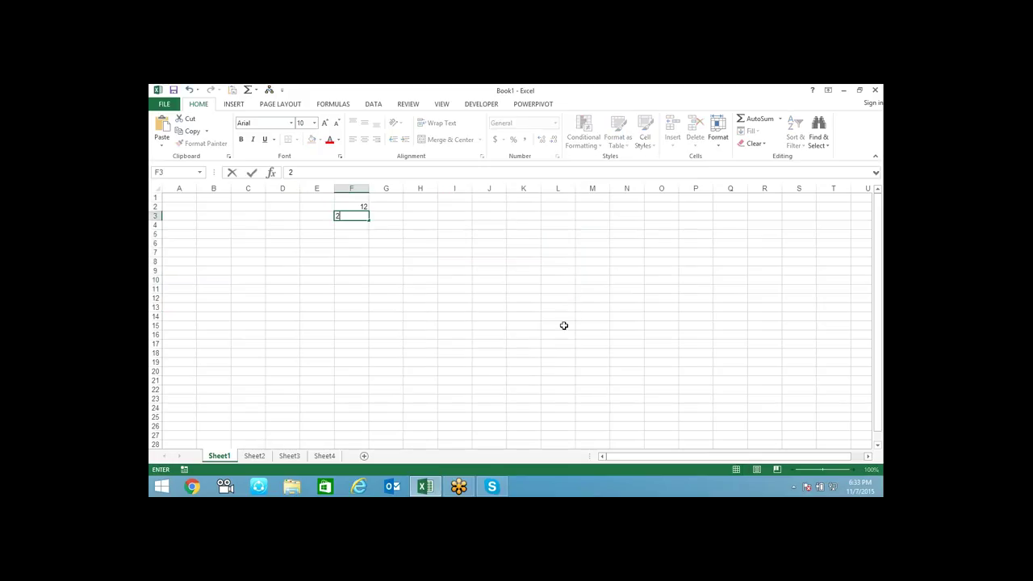
pyautogui.press('Return')
pyautogui.write('325')
pyautogui.press('Return')
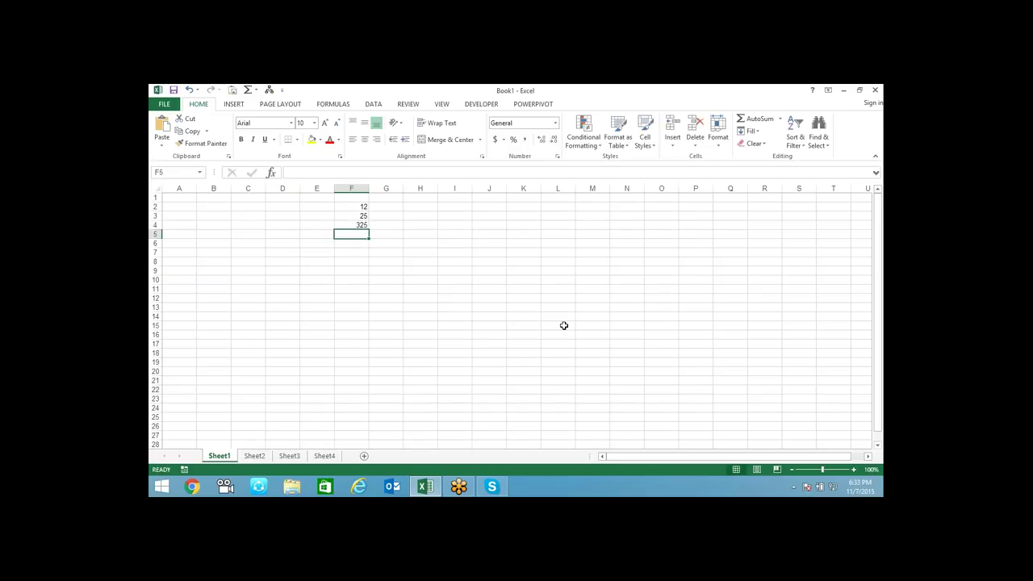
pyautogui.write('52')
pyautogui.press('Return')
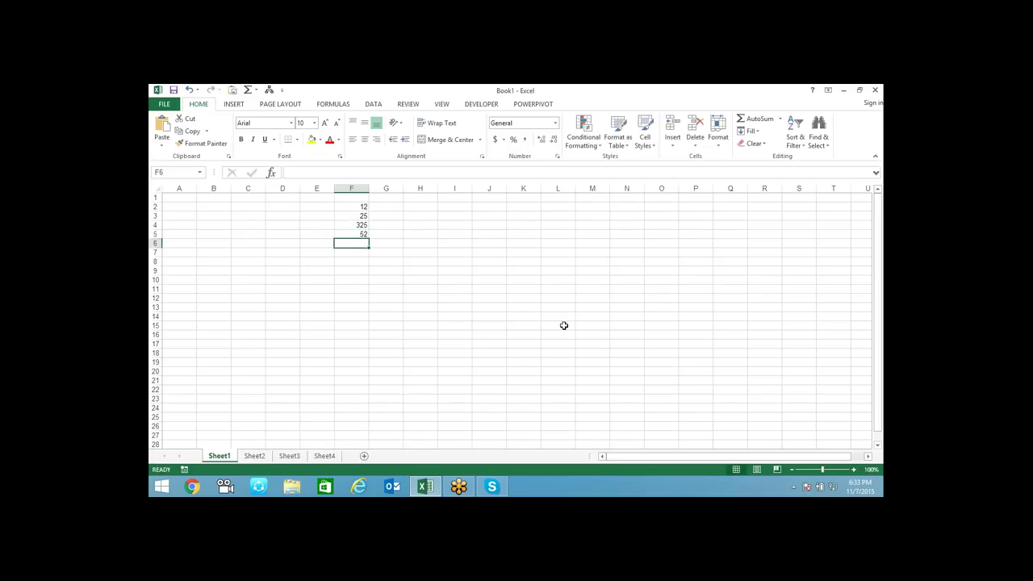
pyautogui.hotkey('alt', '=')
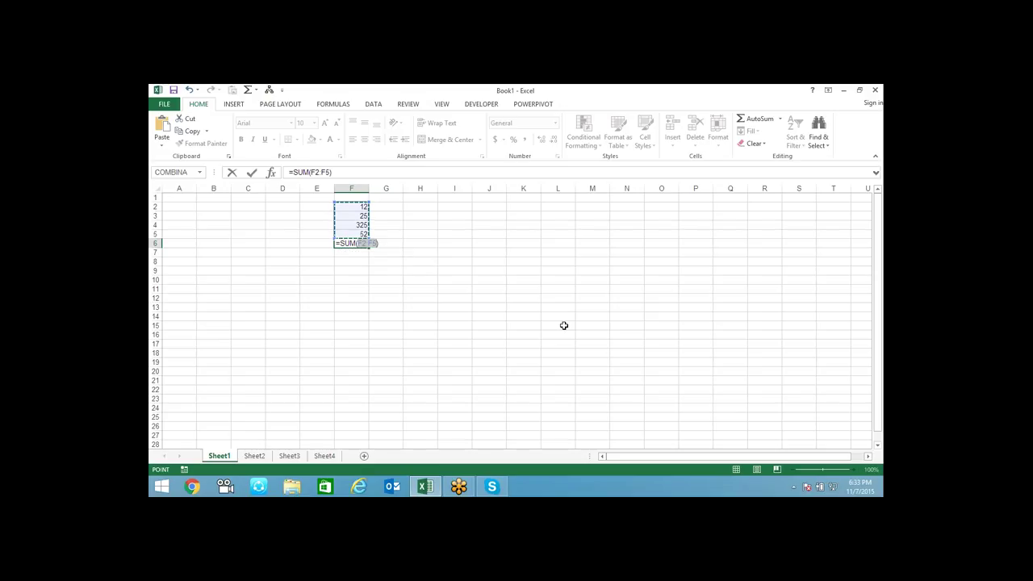
pyautogui.press('Return')
pyautogui.press('Up')
pyautogui.hotkey('ctrl', 'b')
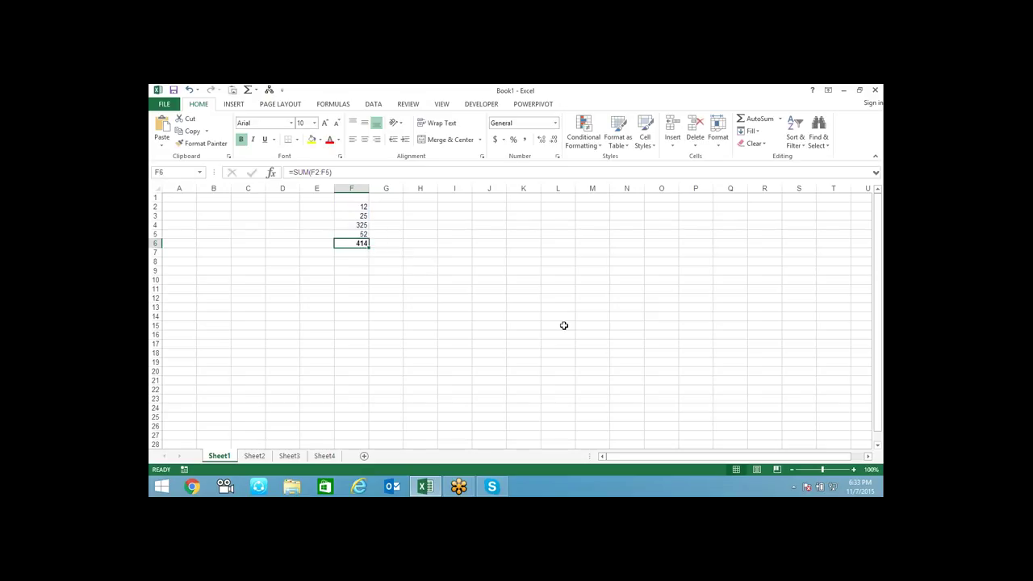
# - Change F2 to 4522 so the F6 total updates to 4924
pyautogui.click(365, 206)
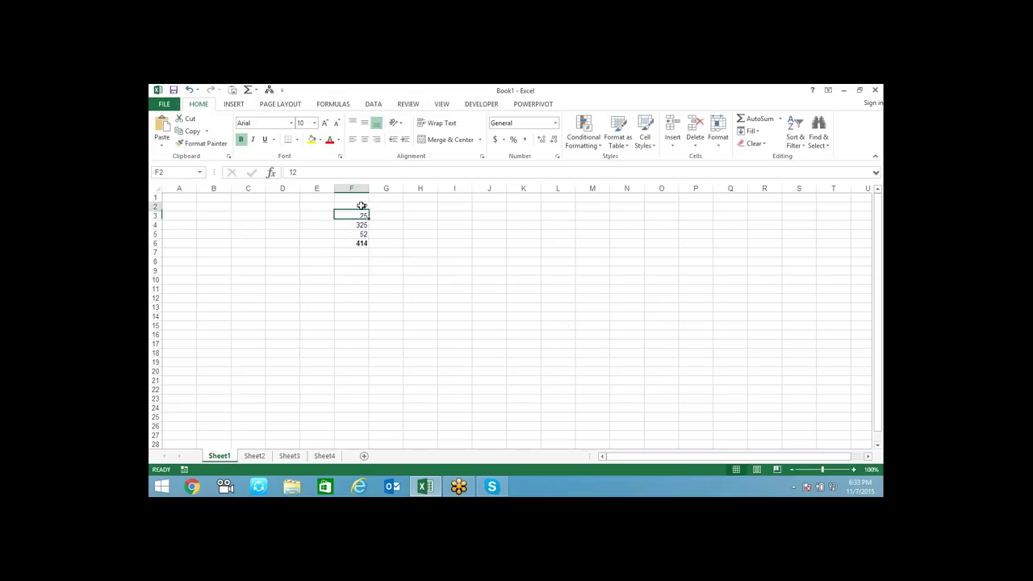
pyautogui.write('4522')
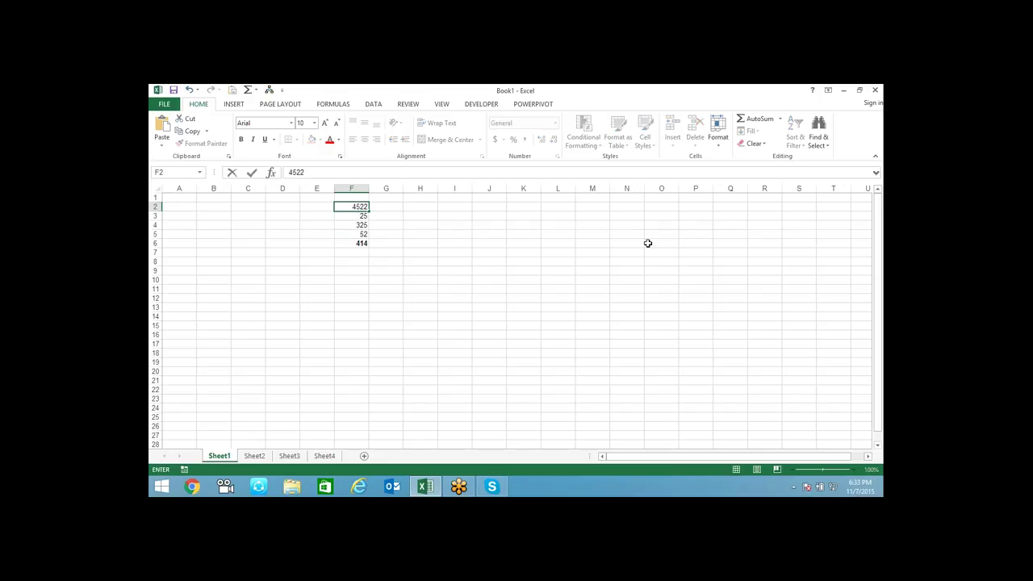
pyautogui.press('Return')
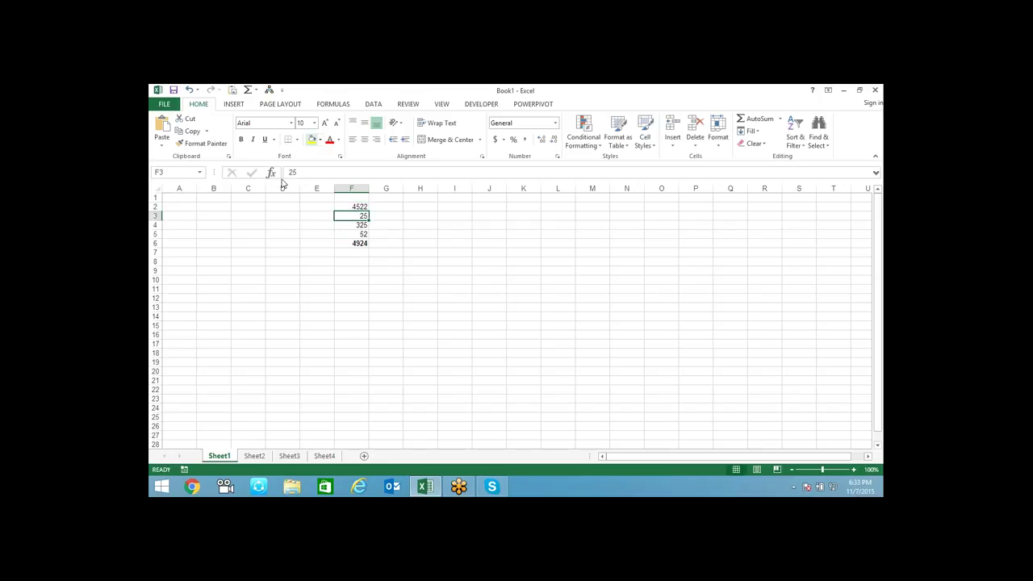
pyautogui.click(341, 244)
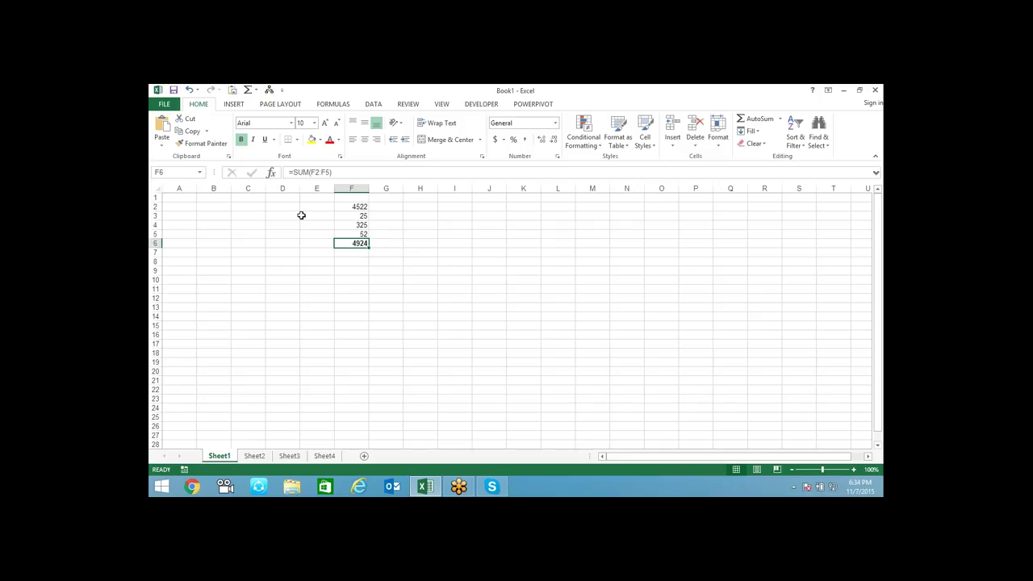
# - Set workbook Calculation Options to Manual
pyautogui.click(326, 107)
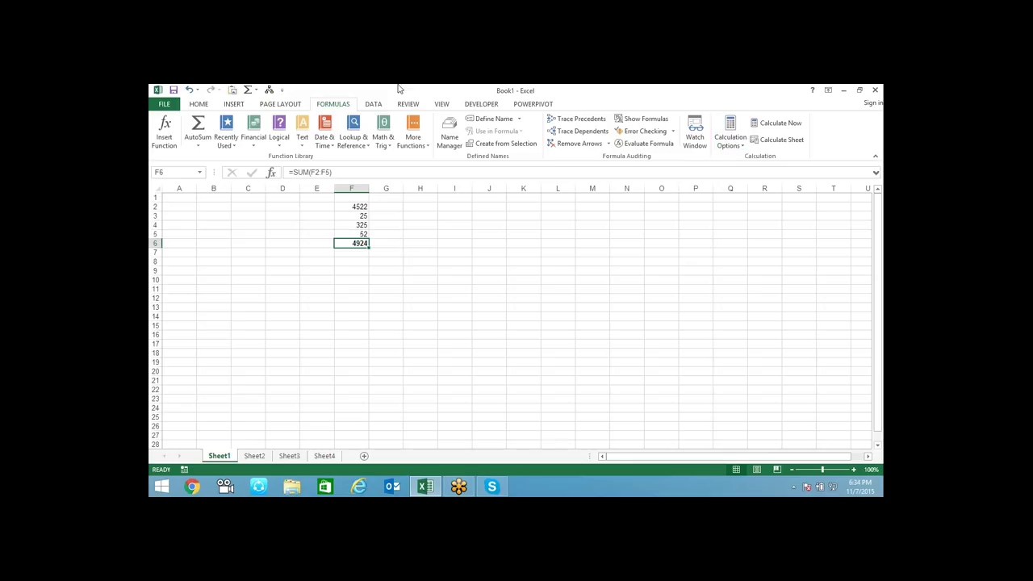
pyautogui.click(744, 147)
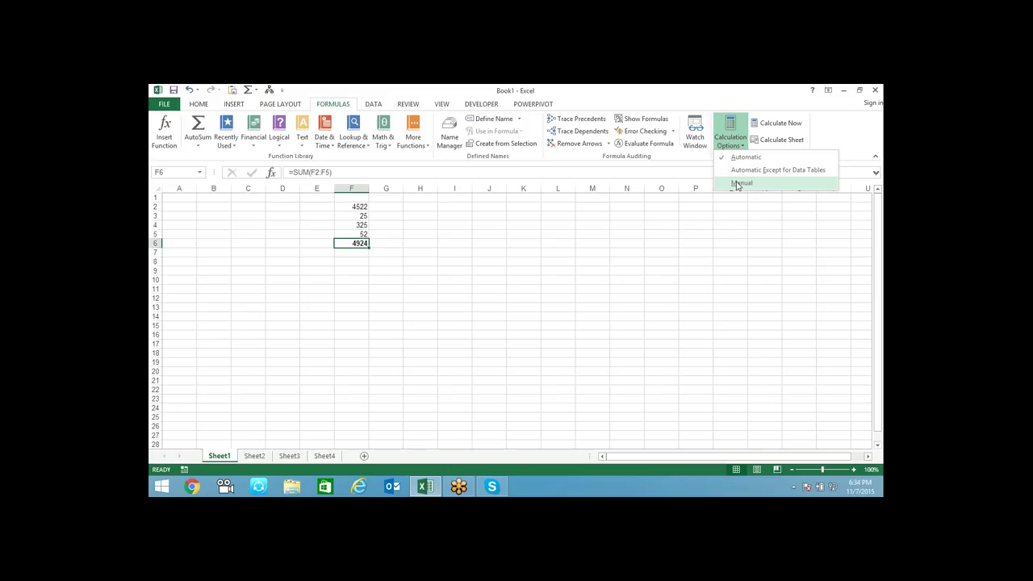
pyautogui.click(737, 184)
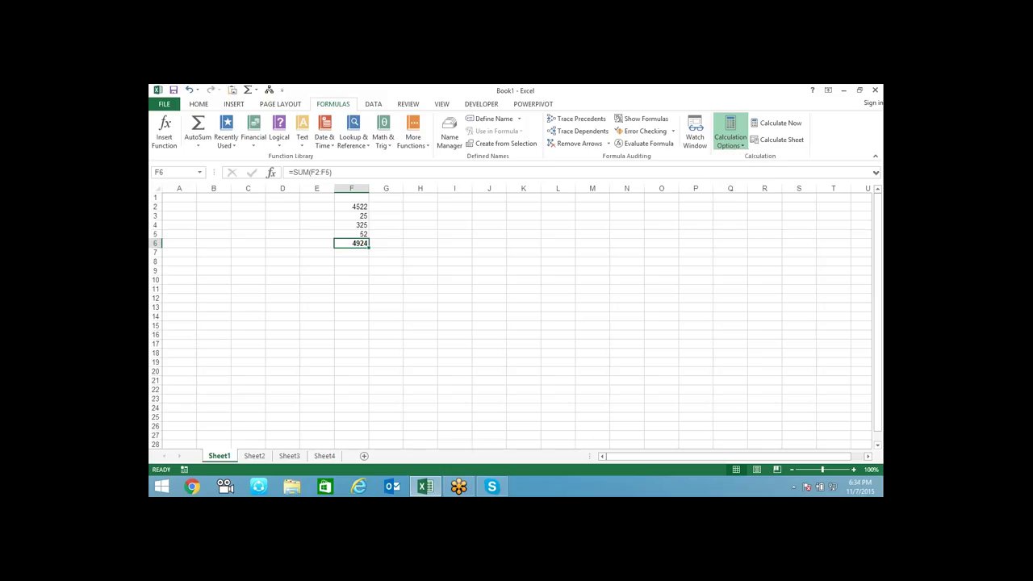
# - Enter 52 in F2, then Calculate Sheet so F6 shows 454
pyautogui.click(356, 208)
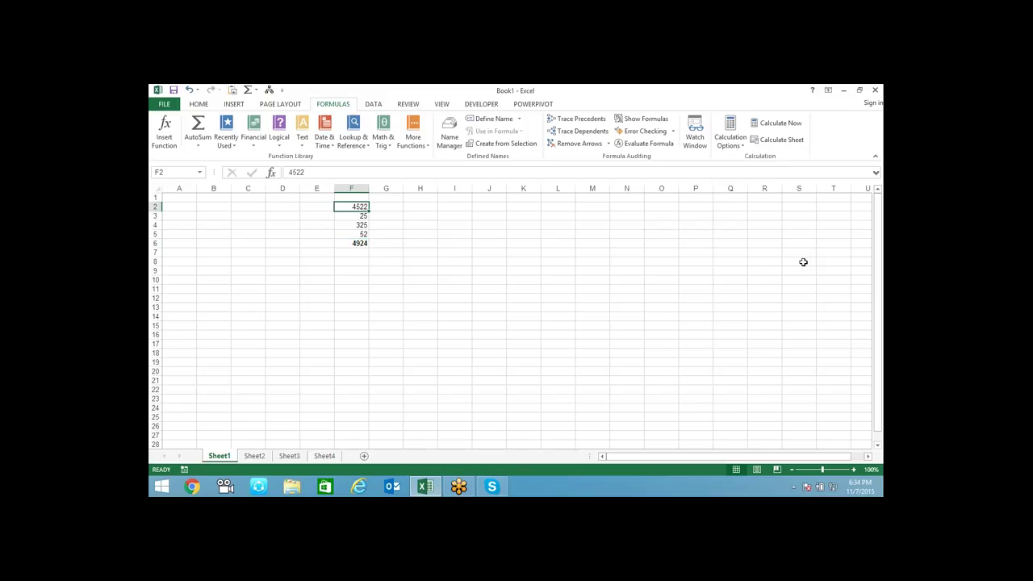
pyautogui.write('52')
pyautogui.press('Return')
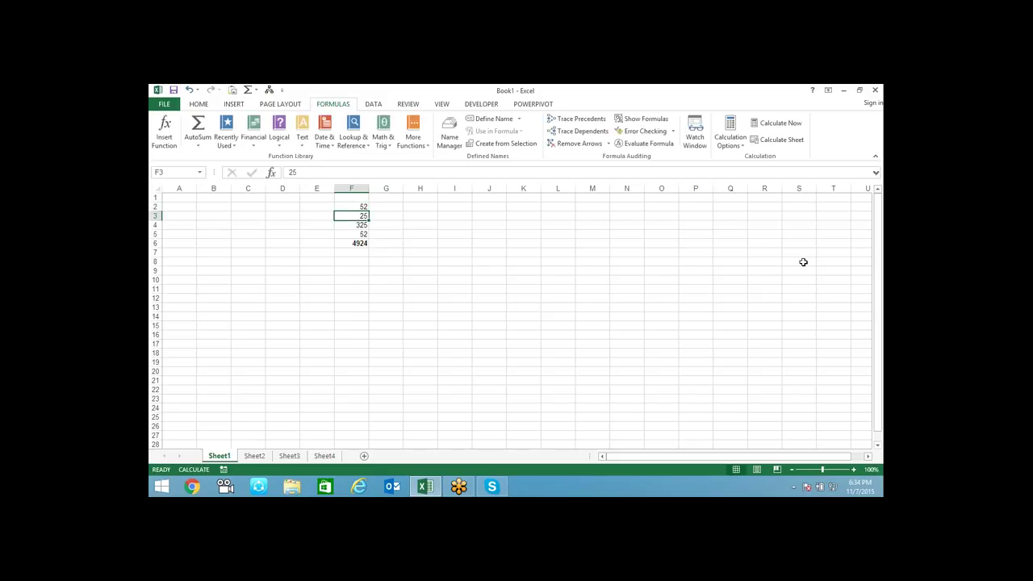
pyautogui.press('Return')
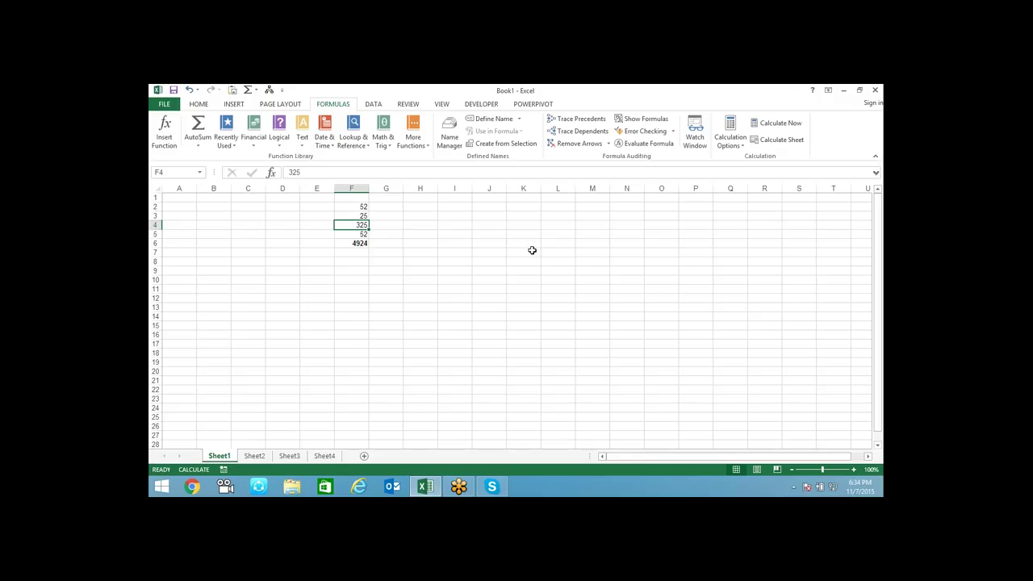
pyautogui.click(771, 143)
# - Switch calculation back to Automatic and confirm it on the Formulas page of Excel Options
pyautogui.click(730, 136)
pyautogui.click(734, 158)
pyautogui.click(165, 104)
pyautogui.click(183, 352)
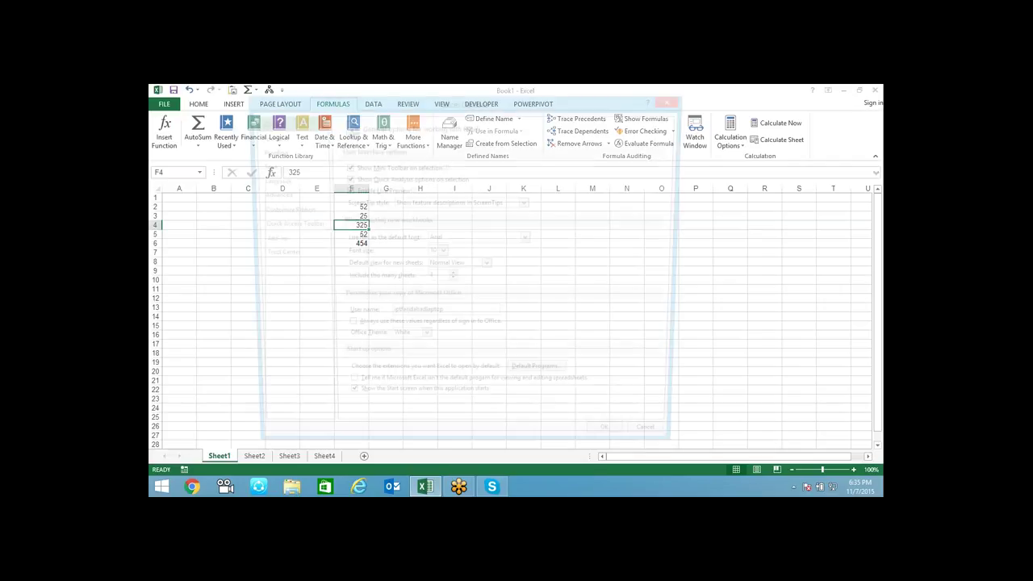
pyautogui.click(267, 136)
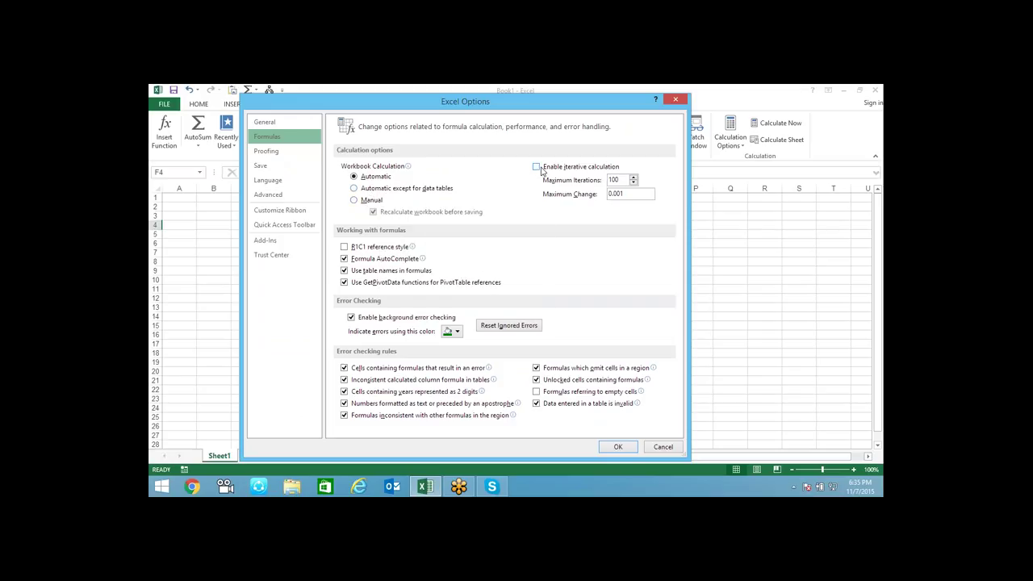
pyautogui.click(619, 447)
pyautogui.click(433, 225)
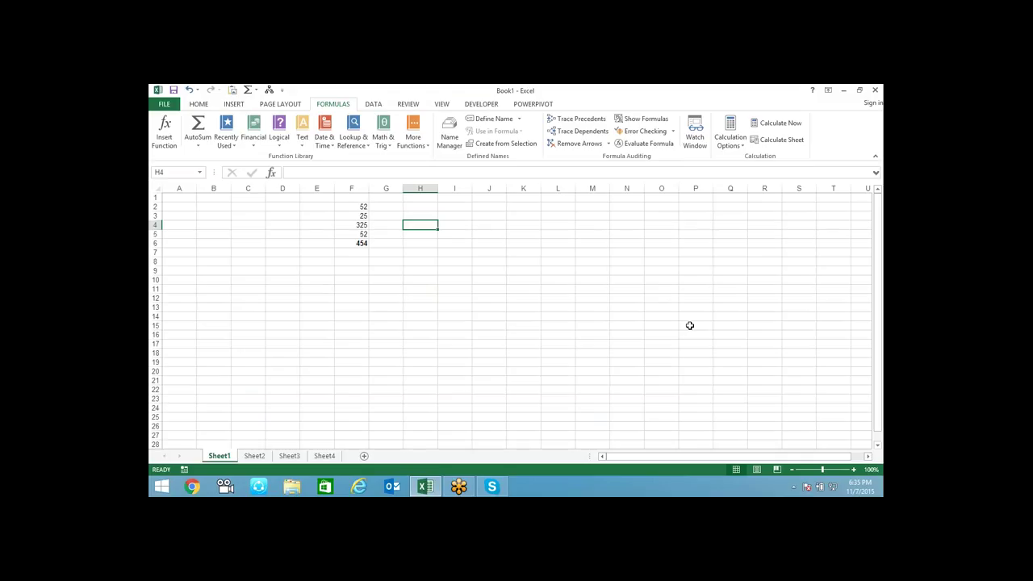
# - Enter =H5+10 in H4 and =H4+10 in H5, dismissing the circular reference warning
pyautogui.write('=')
pyautogui.press('Down')
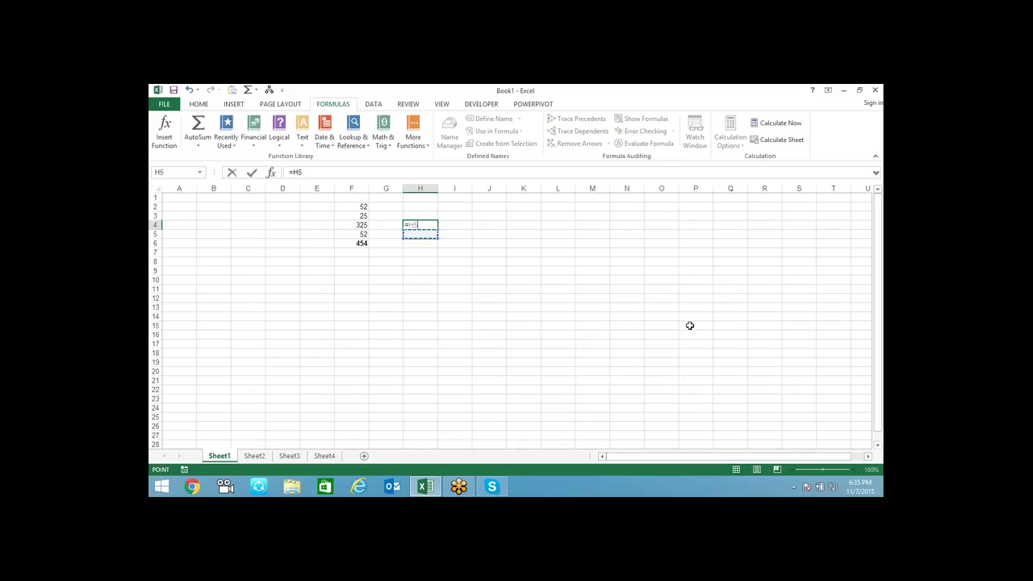
pyautogui.write('+10')
pyautogui.press('Return')
pyautogui.write('=')
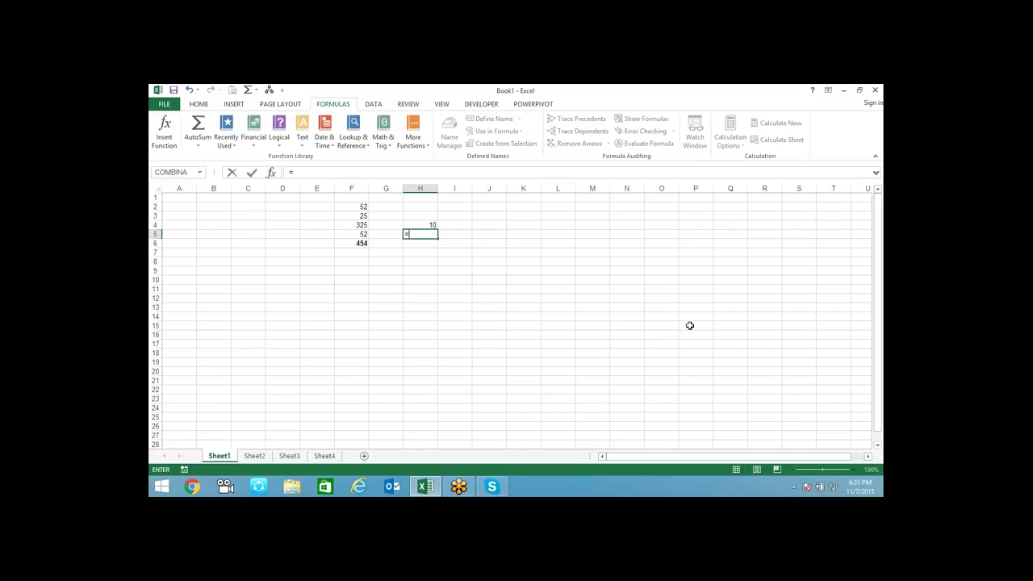
pyautogui.press('Up')
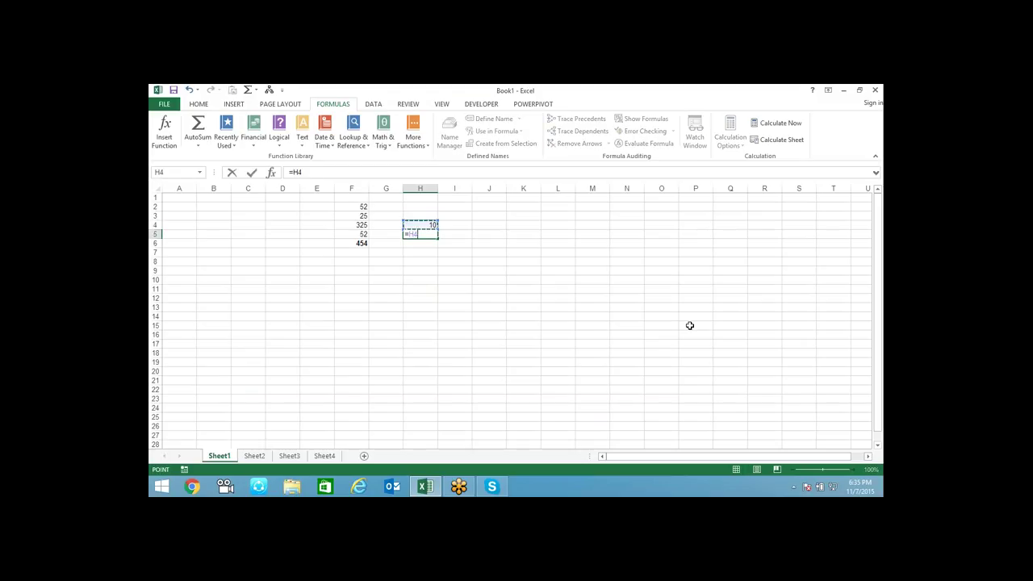
pyautogui.write('+10')
pyautogui.press('Return')
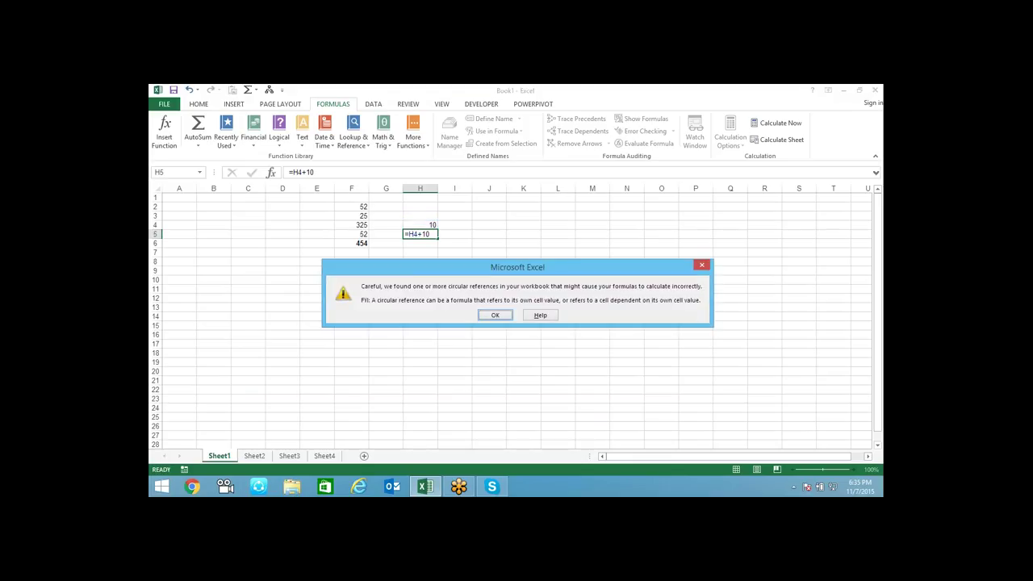
pyautogui.press('Return')
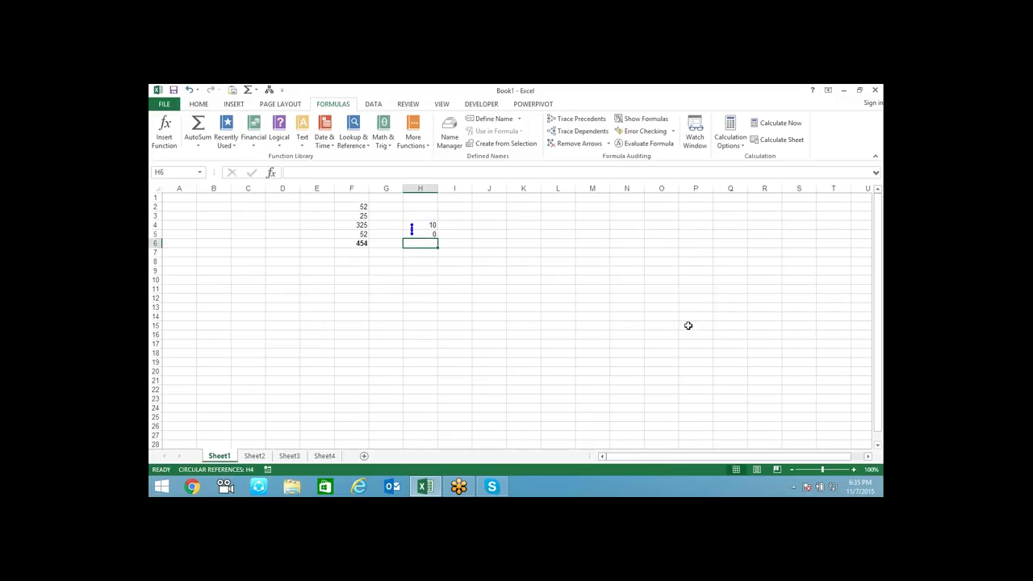
# - Enable iterative calculation with 100 maximum iterations in the Formulas options
pyautogui.click(164, 104)
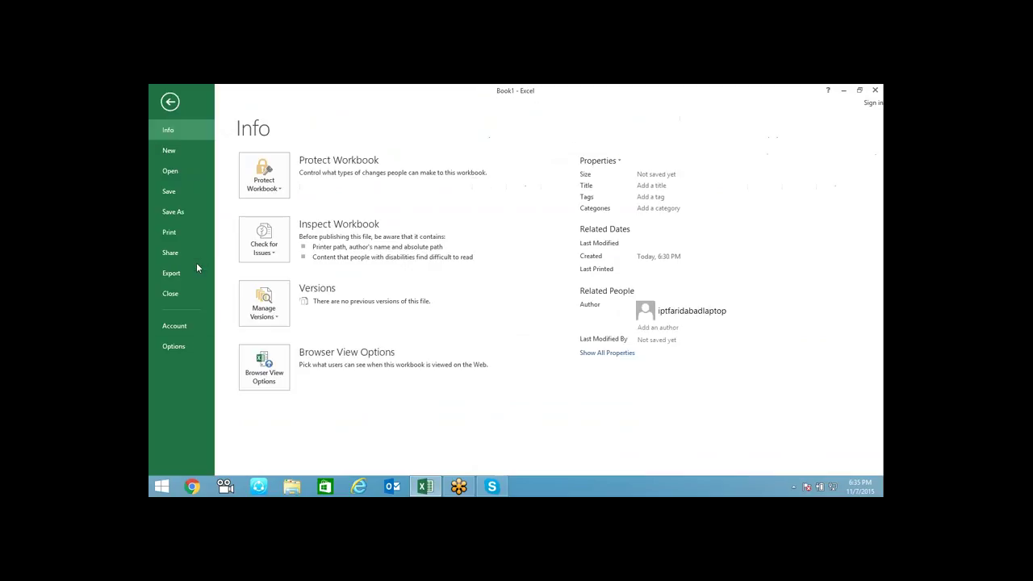
pyautogui.click(196, 347)
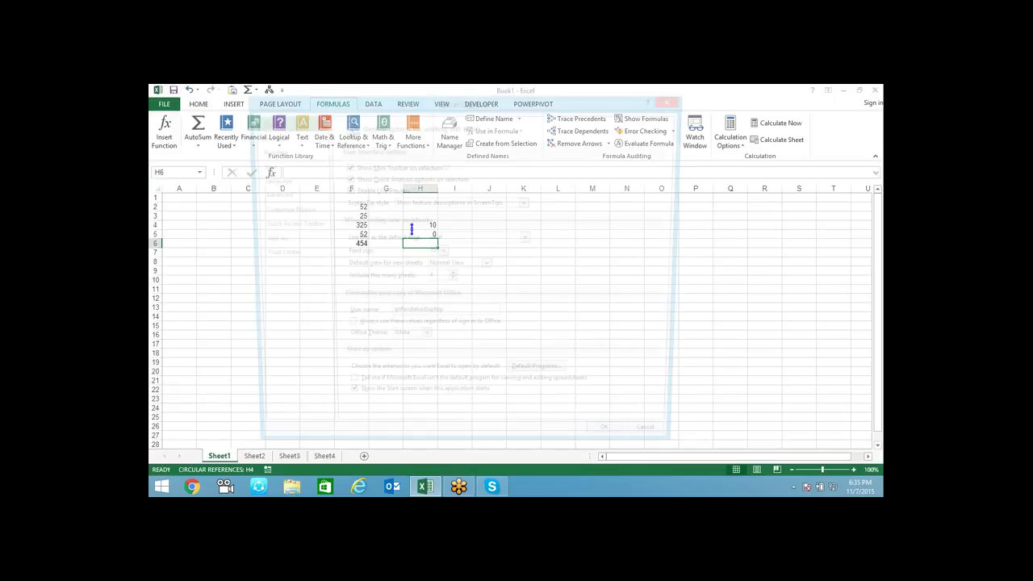
pyautogui.click(307, 138)
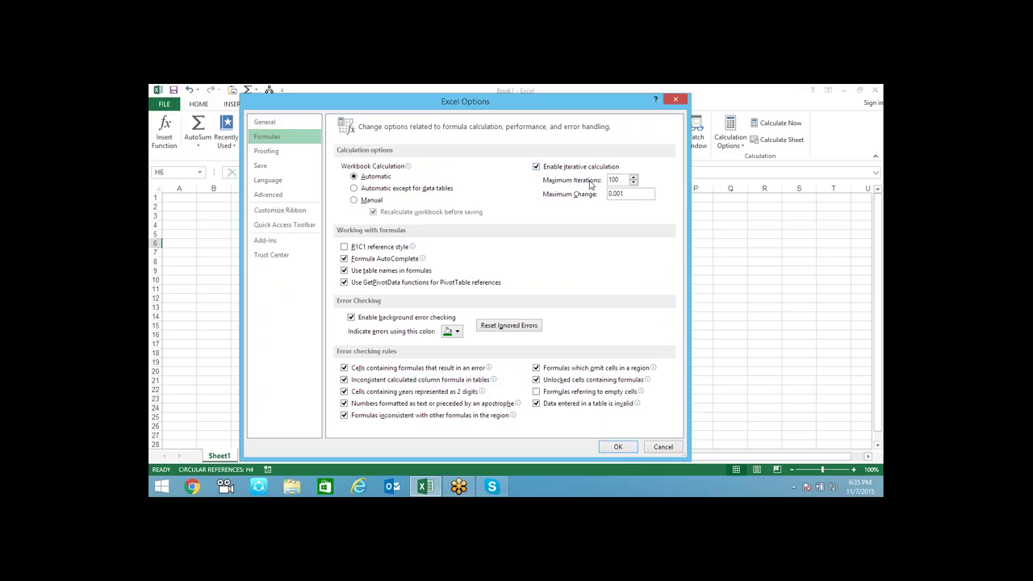
pyautogui.click(629, 179)
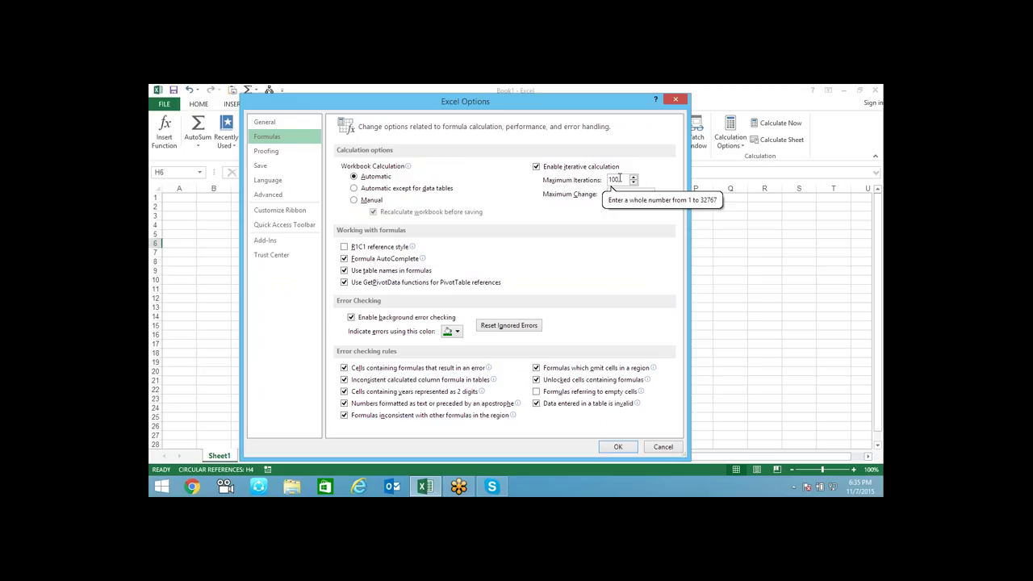
pyautogui.click(618, 446)
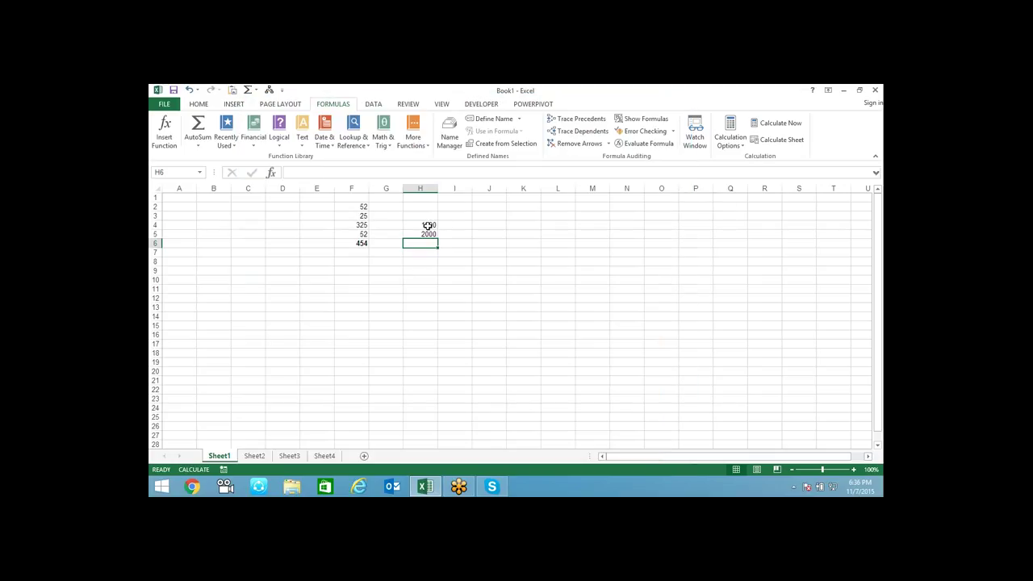
pyautogui.moveTo(428, 226); pyautogui.dragTo(429, 234)
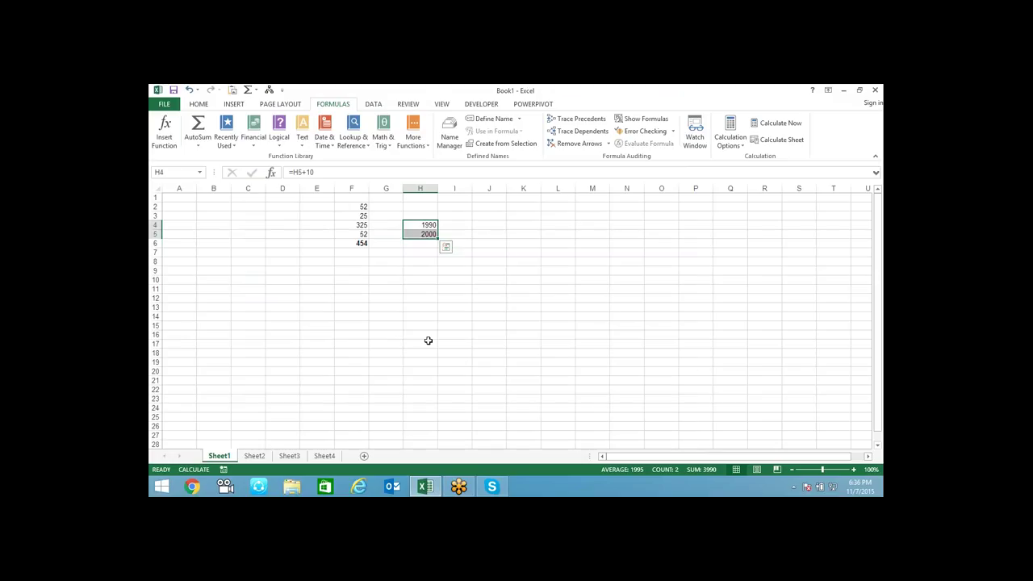
pyautogui.click(427, 225)
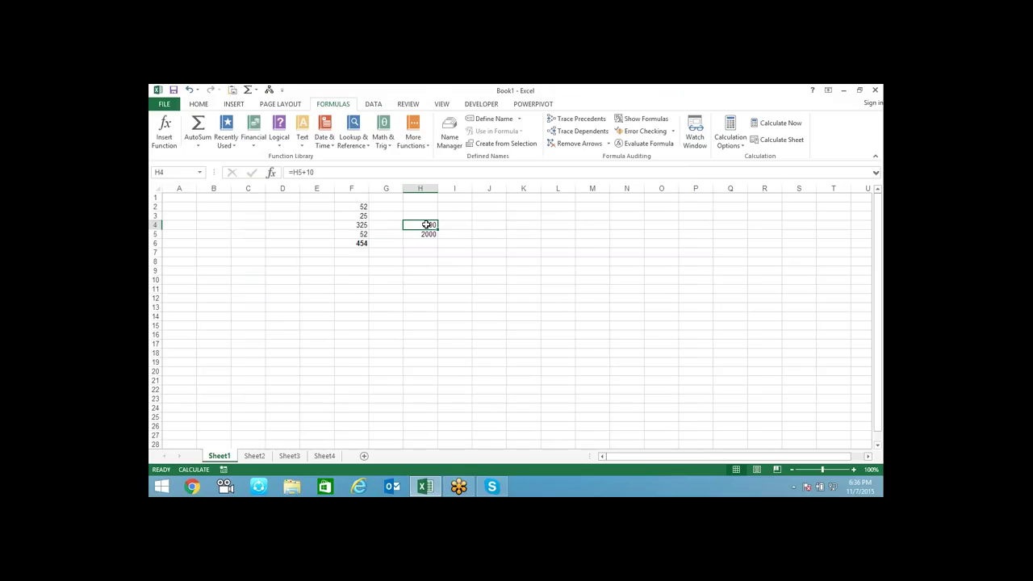
pyautogui.click(426, 234)
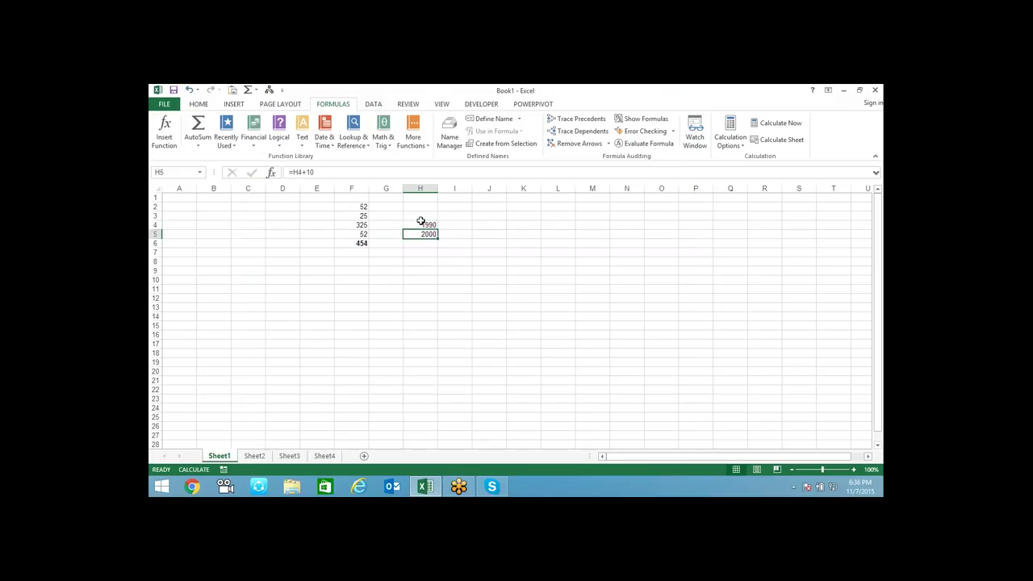
pyautogui.moveTo(422, 224)
pyautogui.mouseDown()
pyautogui.moveTo(402, 242)
pyautogui.moveTo(421, 226)
pyautogui.mouseUp()
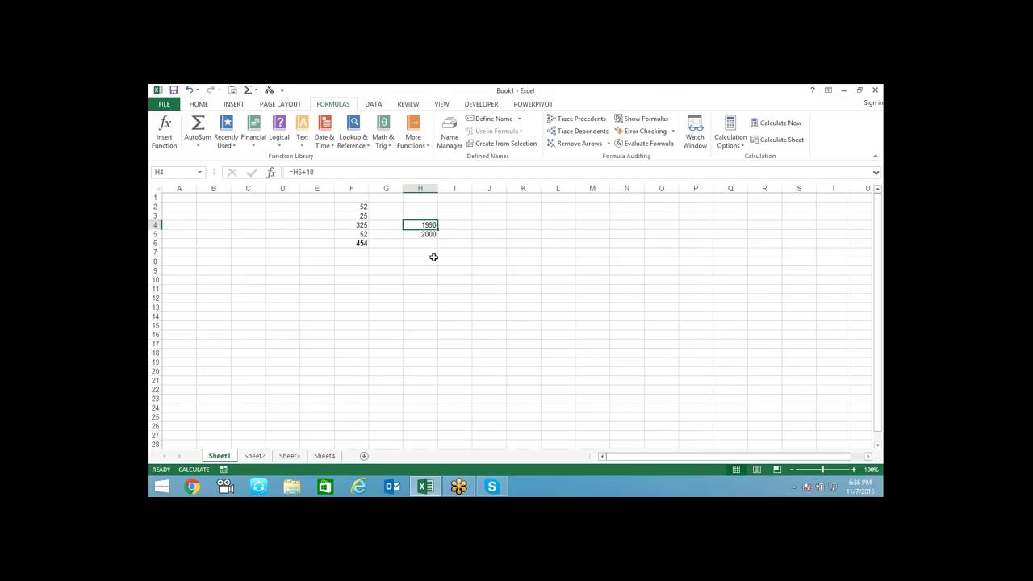
pyautogui.press('F2')
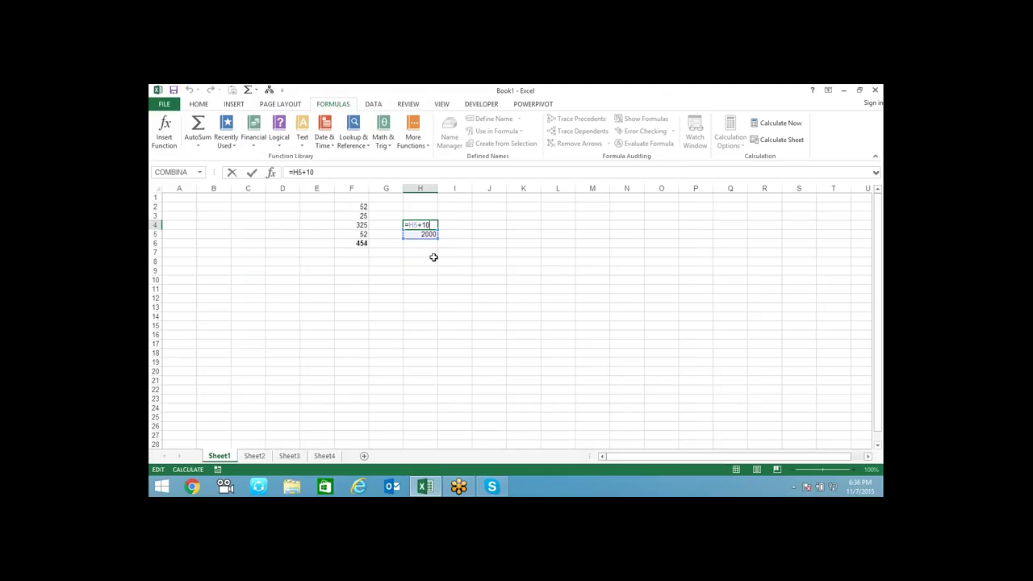
pyautogui.press('Return')
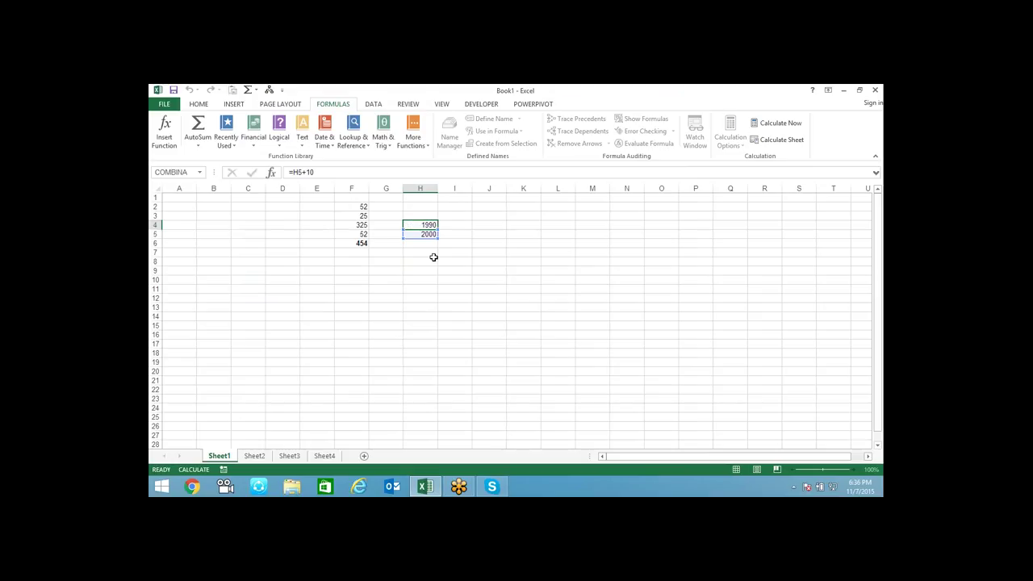
pyautogui.press('F2')
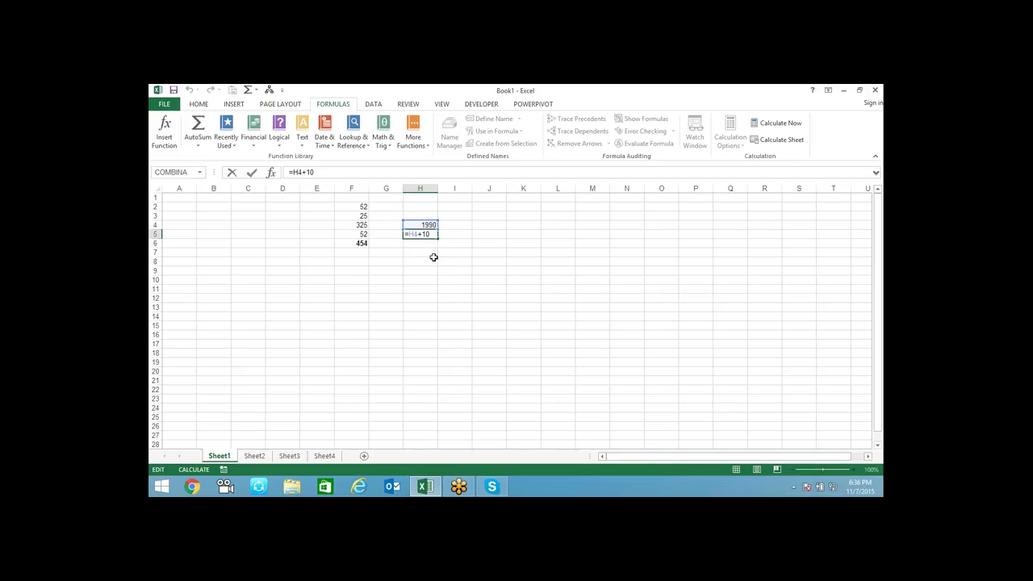
pyautogui.hotkey('ctrl', 'Return')
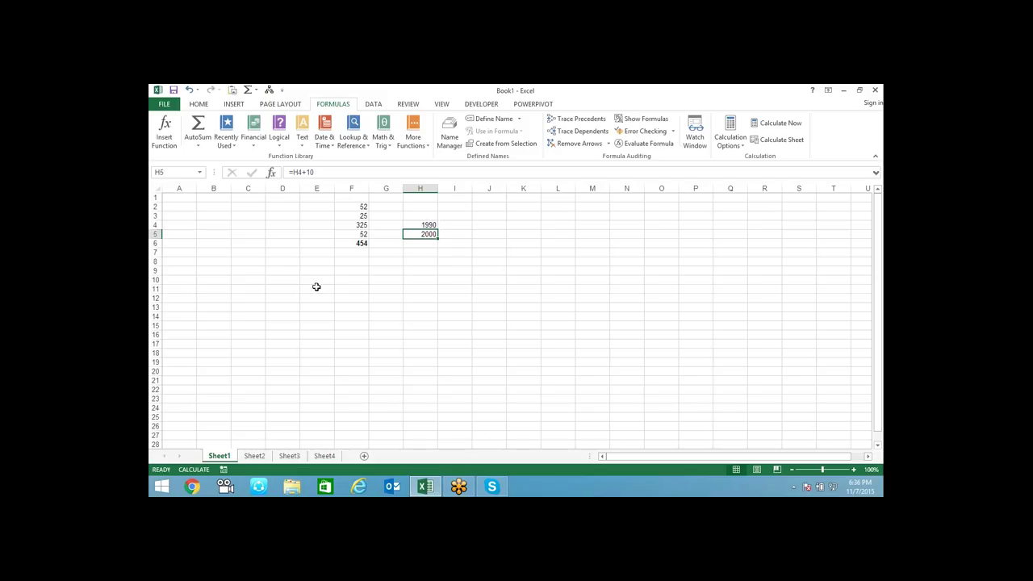
# - Disable iterative calculation in the Formulas options and dismiss the circular reference warning
pyautogui.click(164, 104)
pyautogui.click(174, 346)
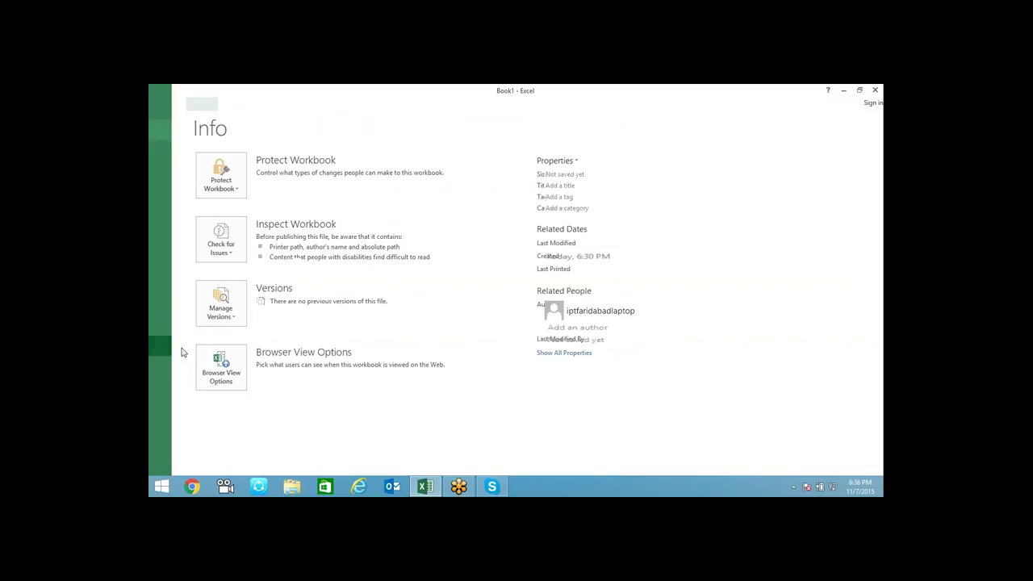
pyautogui.click(267, 136)
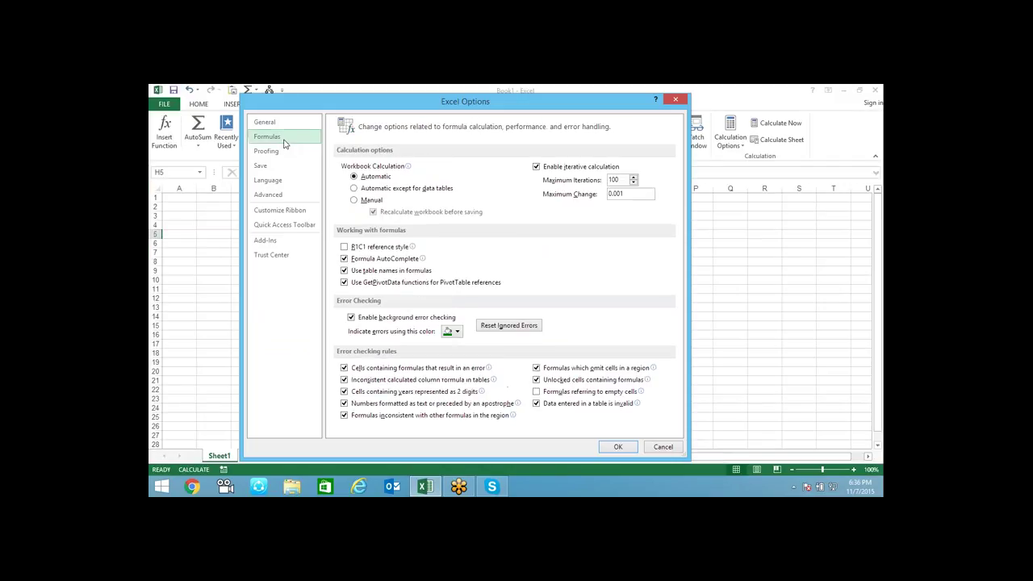
pyautogui.click(536, 167)
pyautogui.click(536, 167)
pyautogui.click(627, 449)
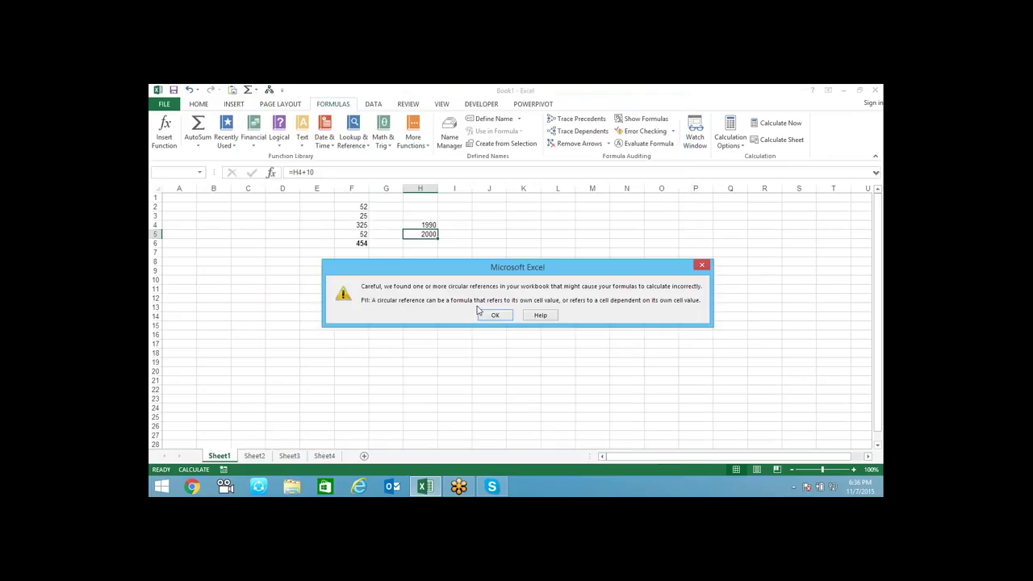
pyautogui.click(489, 315)
# - Delete the circular formulas in H3:H7
pyautogui.moveTo(420, 215); pyautogui.dragTo(420, 252)
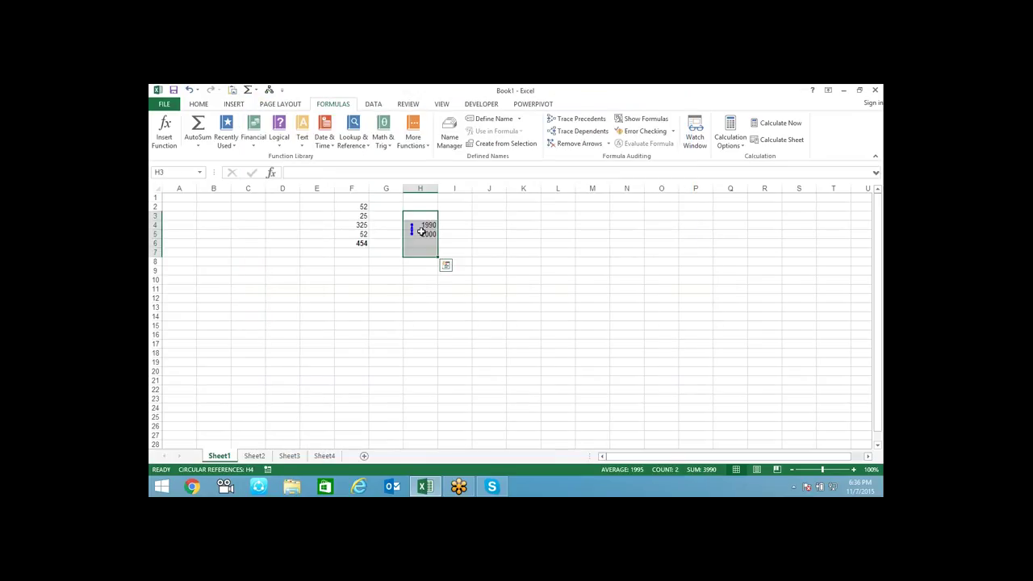
pyautogui.press('Delete')
pyautogui.click(347, 309)
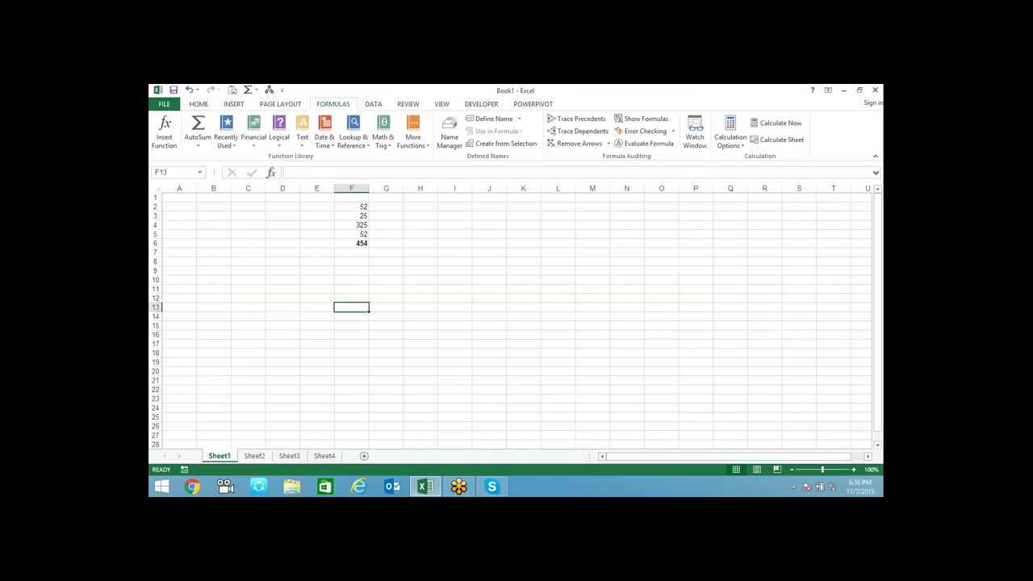
# - Type a name in A1, then enter =a1 in J6 and F12 so both display it
pyautogui.click(190, 199)
pyautogui.write('sandeep')
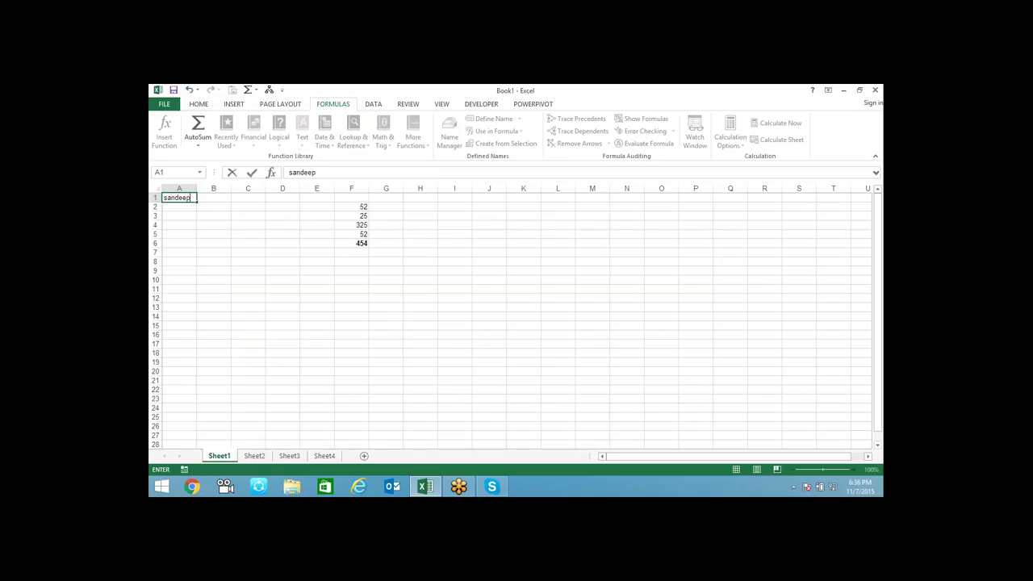
pyautogui.press('Return')
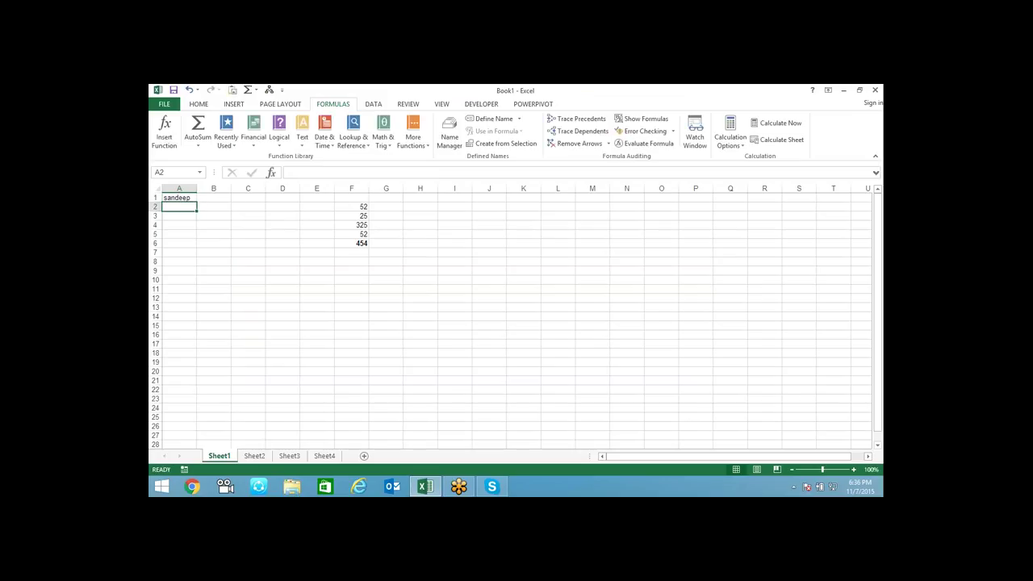
pyautogui.click(477, 244)
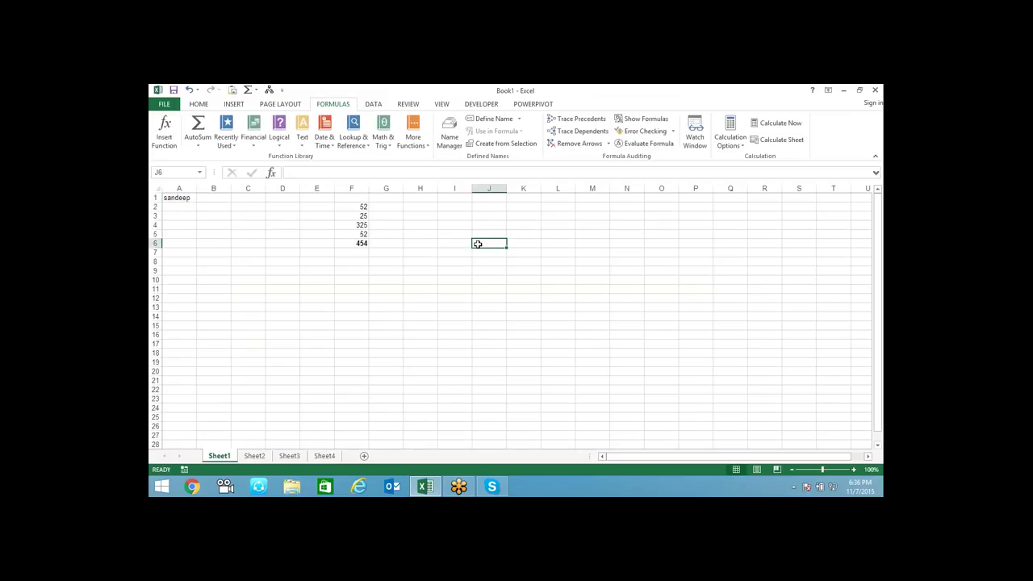
pyautogui.write('=a1')
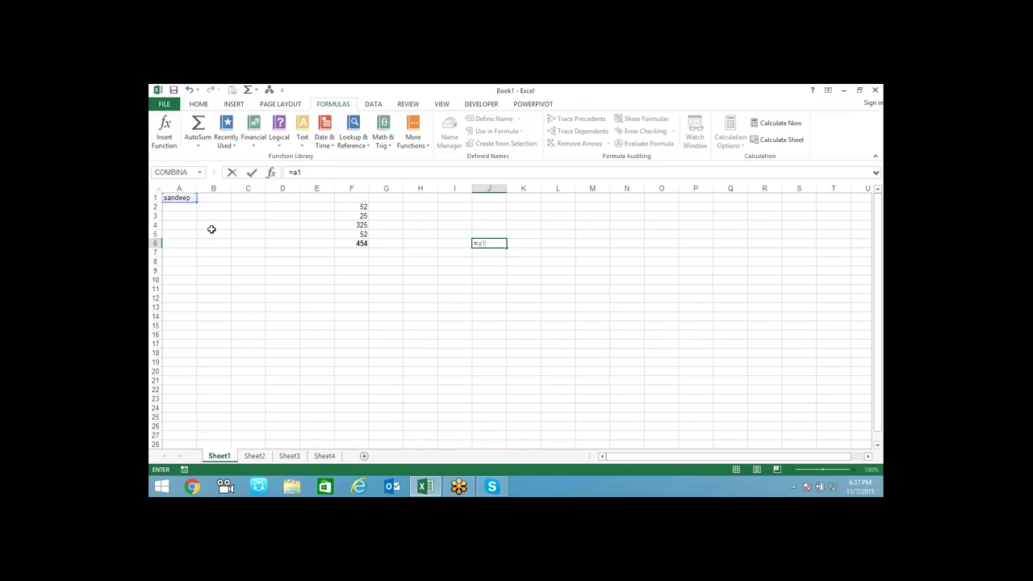
pyautogui.press('Return')
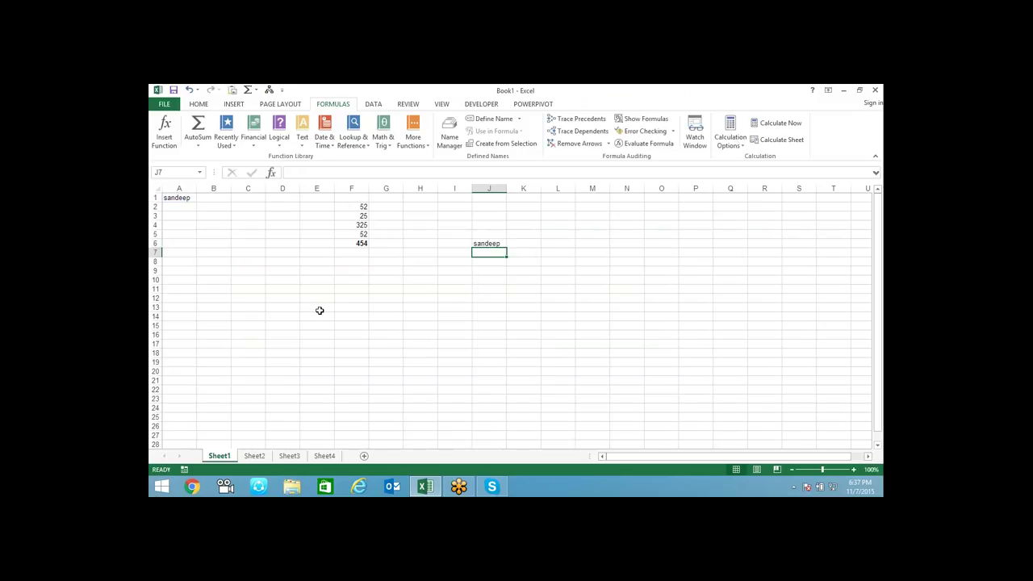
pyautogui.click(352, 298)
pyautogui.write('=')
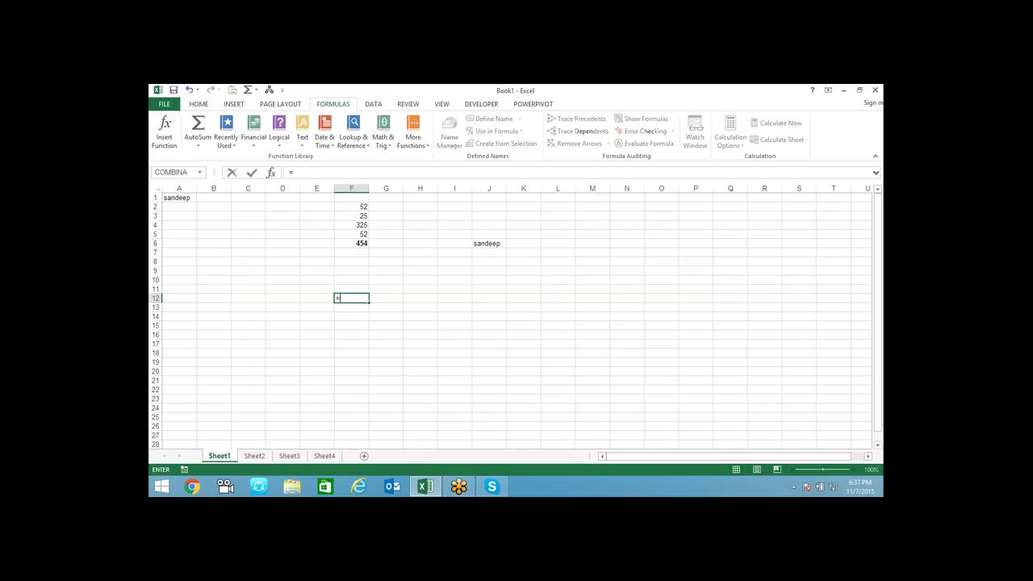
pyautogui.write('a1')
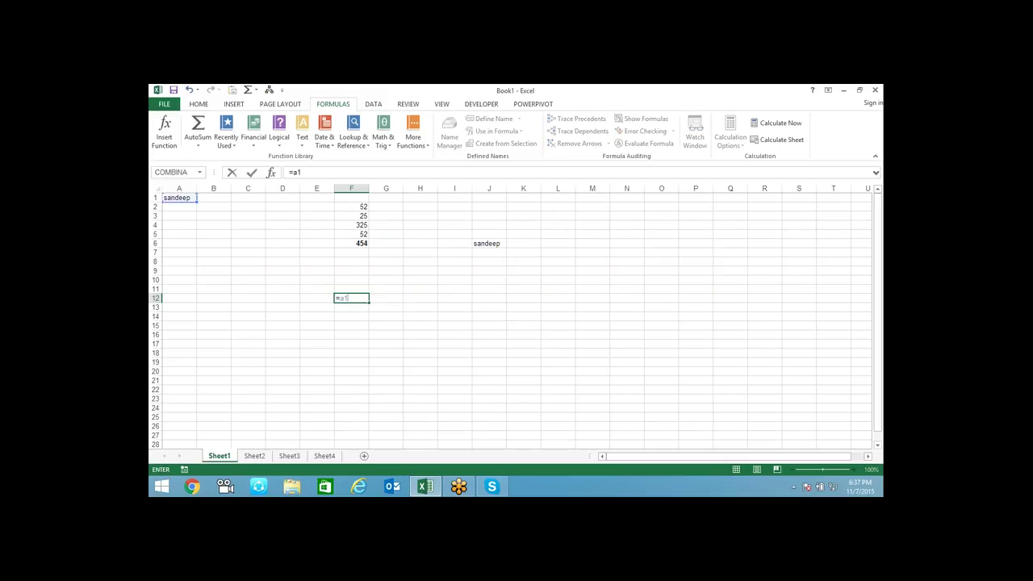
pyautogui.press('Return')
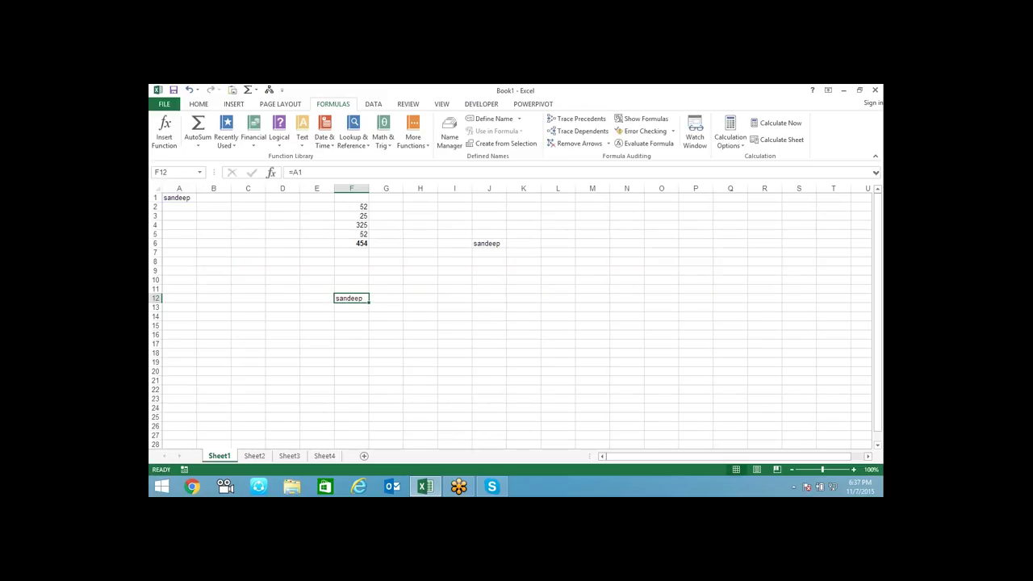
pyautogui.click(496, 244)
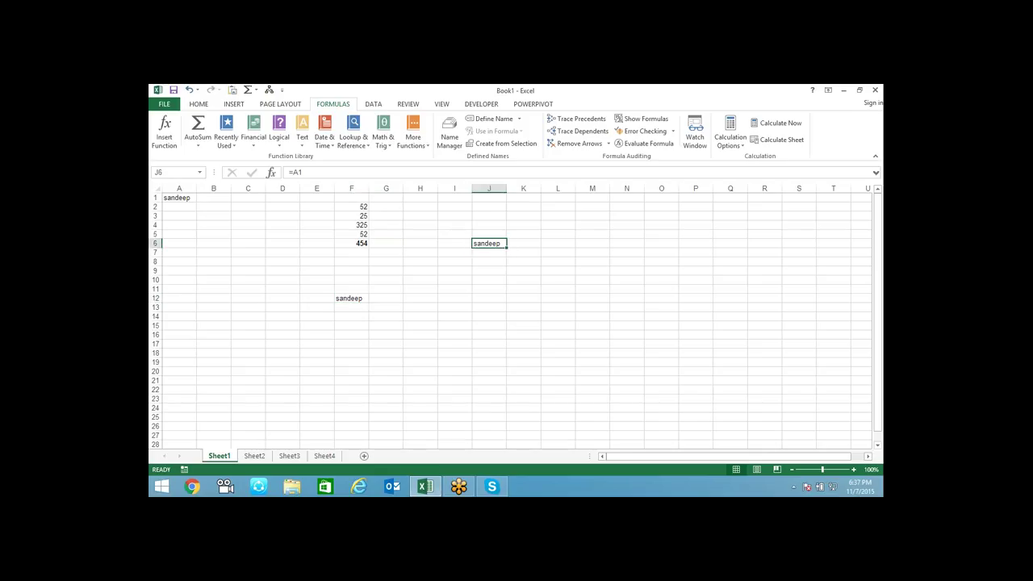
pyautogui.click(352, 299)
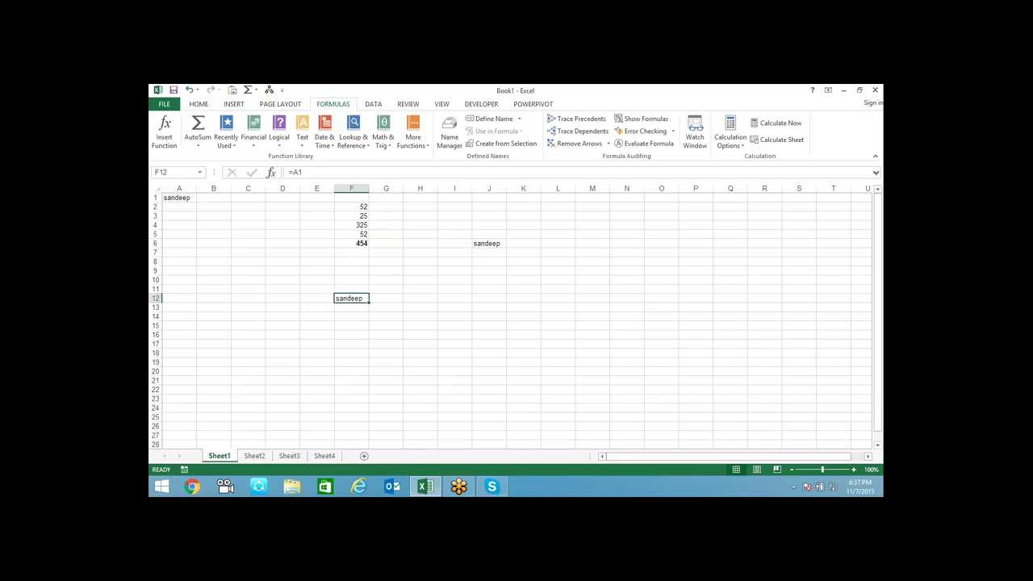
pyautogui.click(167, 104)
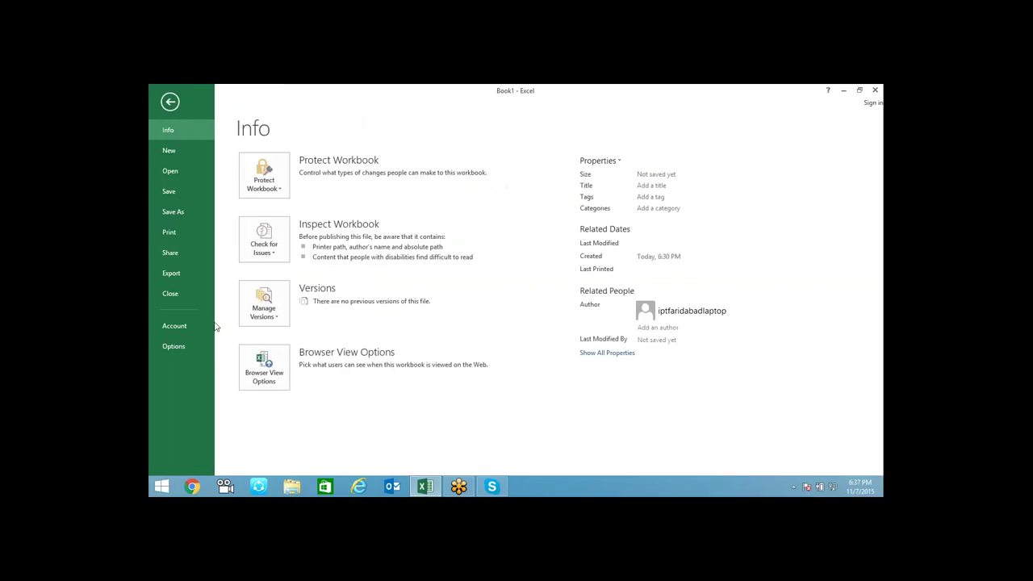
pyautogui.click(194, 348)
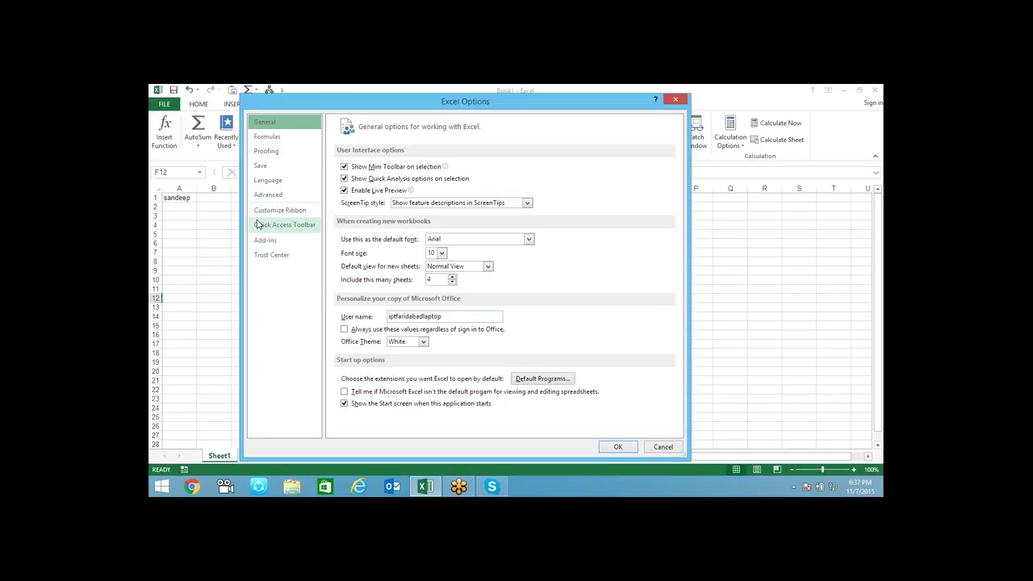
pyautogui.click(284, 138)
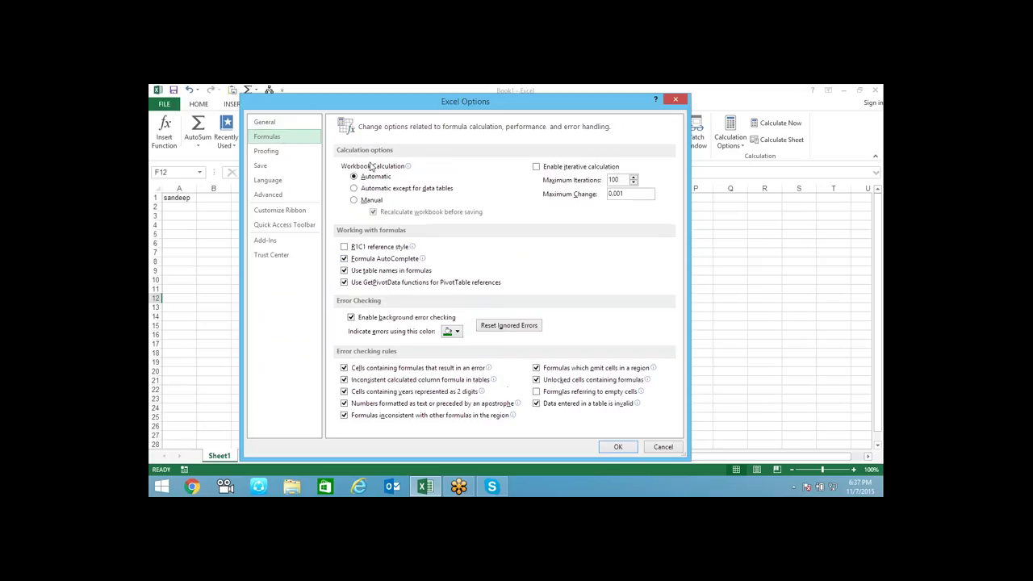
pyautogui.click(357, 248)
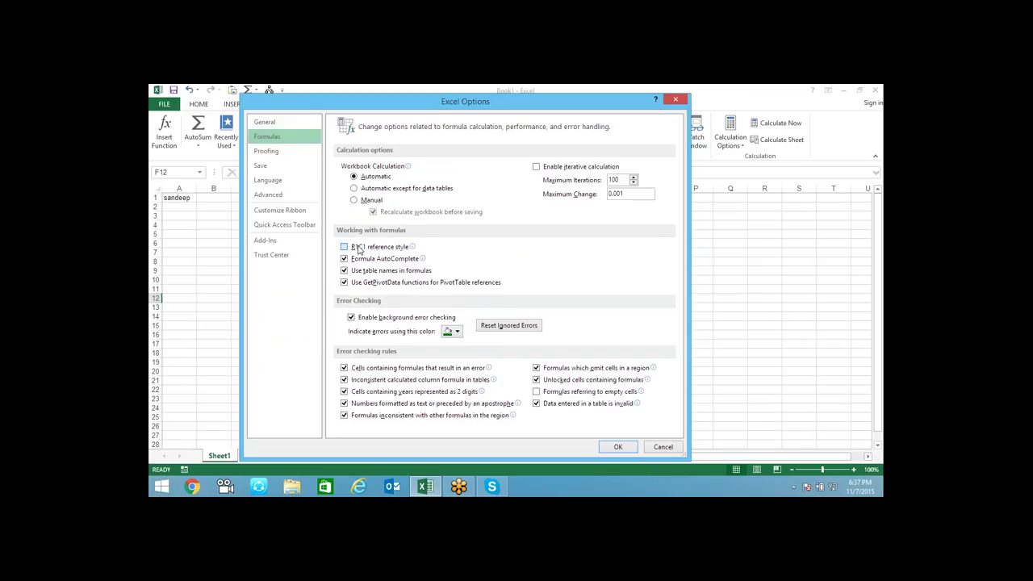
pyautogui.click(616, 448)
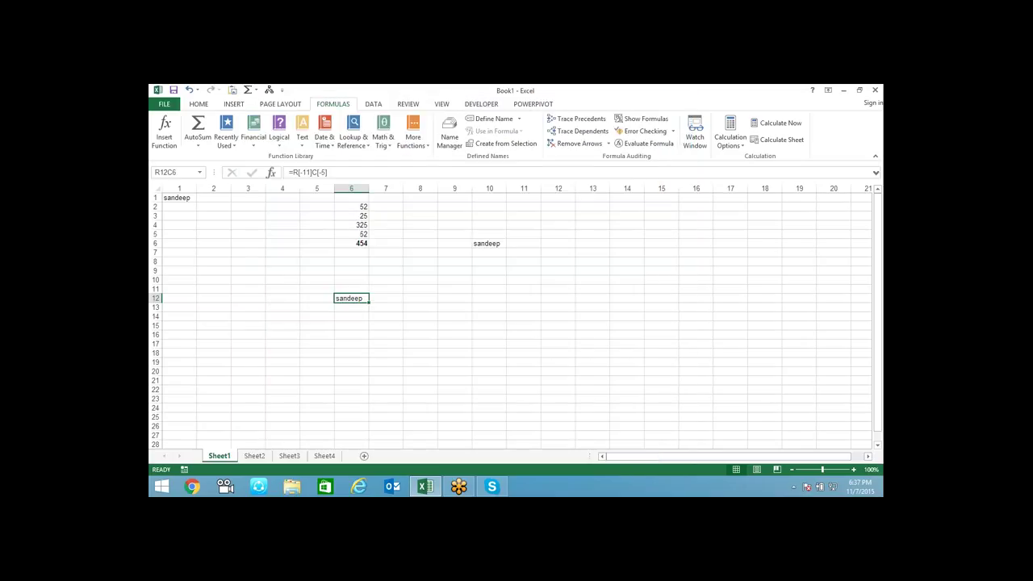
pyautogui.click(309, 263)
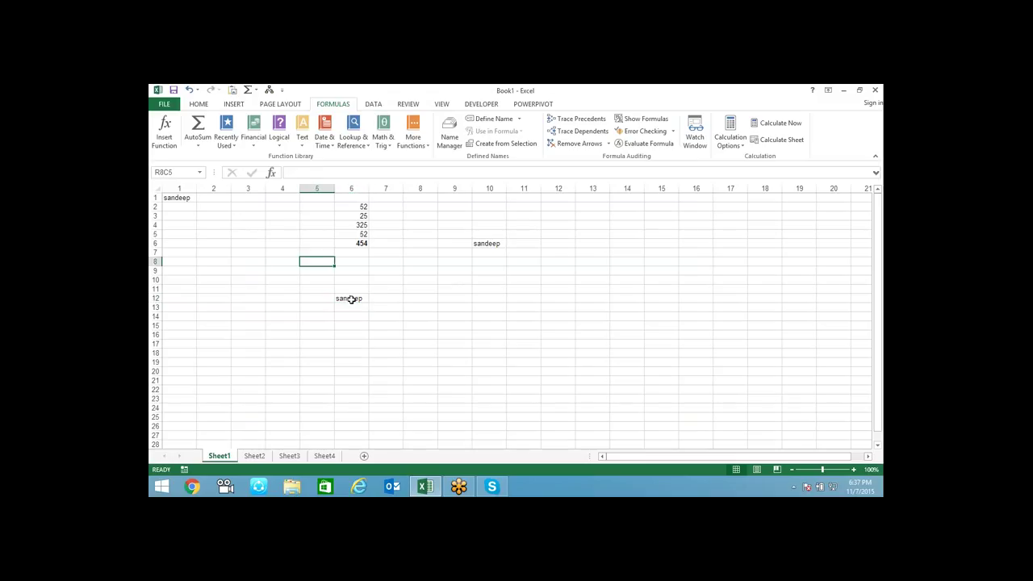
pyautogui.click(347, 298)
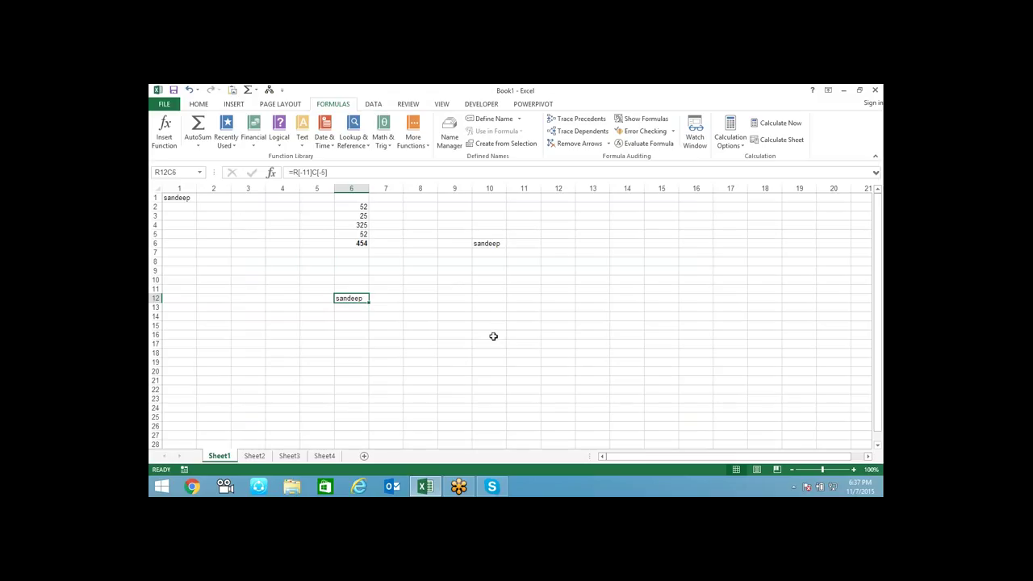
pyautogui.press('F2')
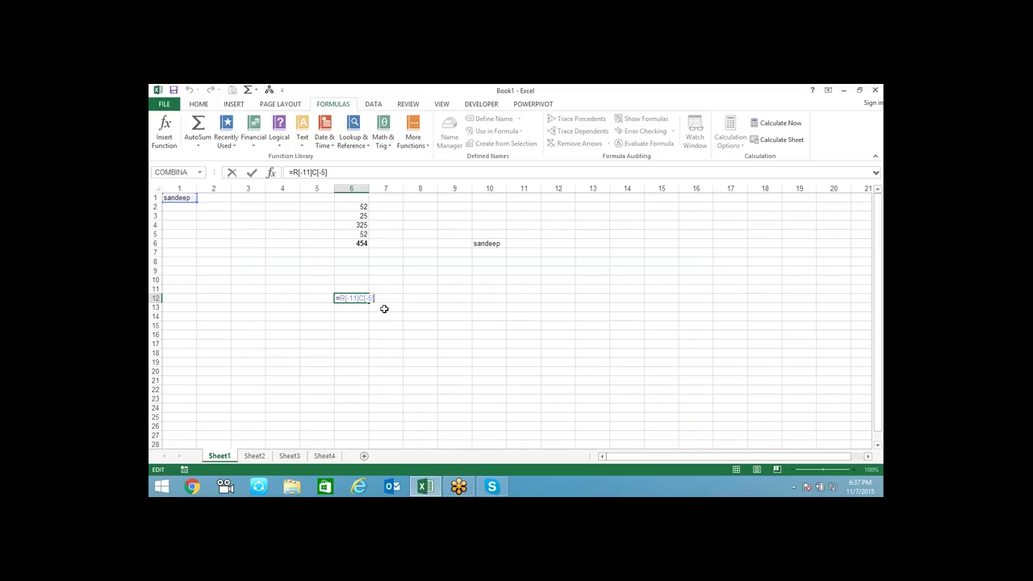
pyautogui.click(481, 243)
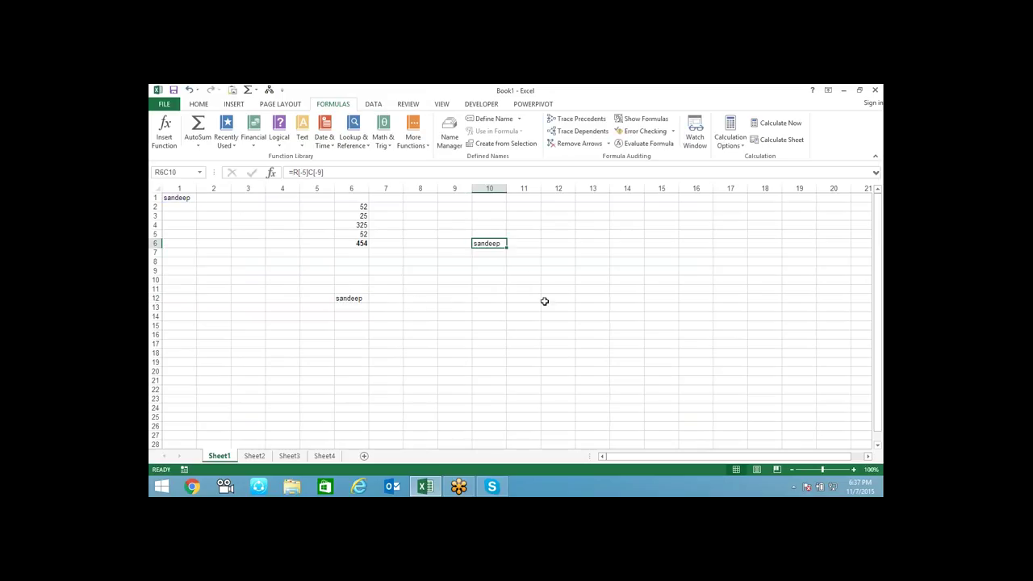
pyautogui.press('F2')
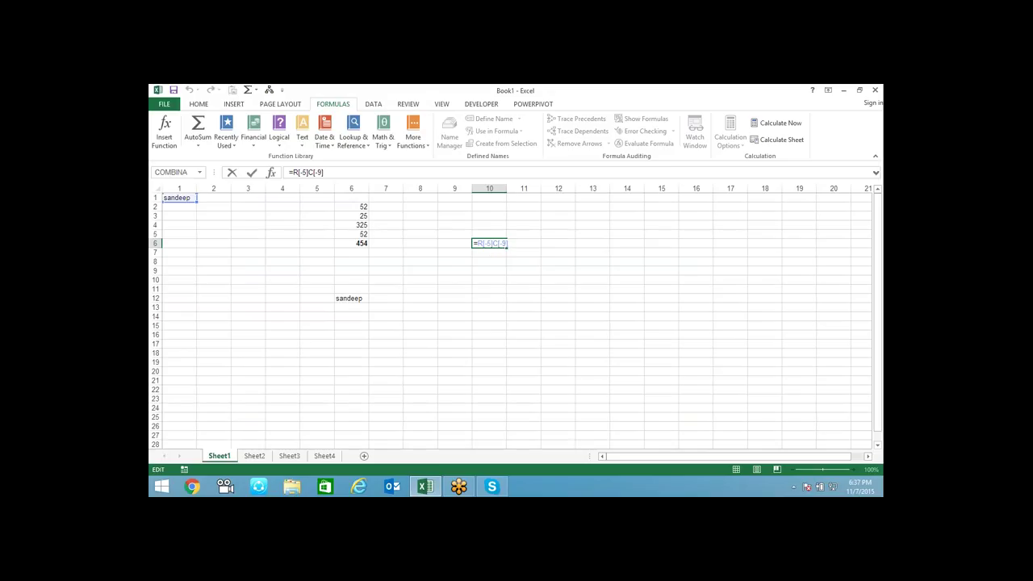
# - Start a new formula in empty cell R10C8
pyautogui.press('Return')
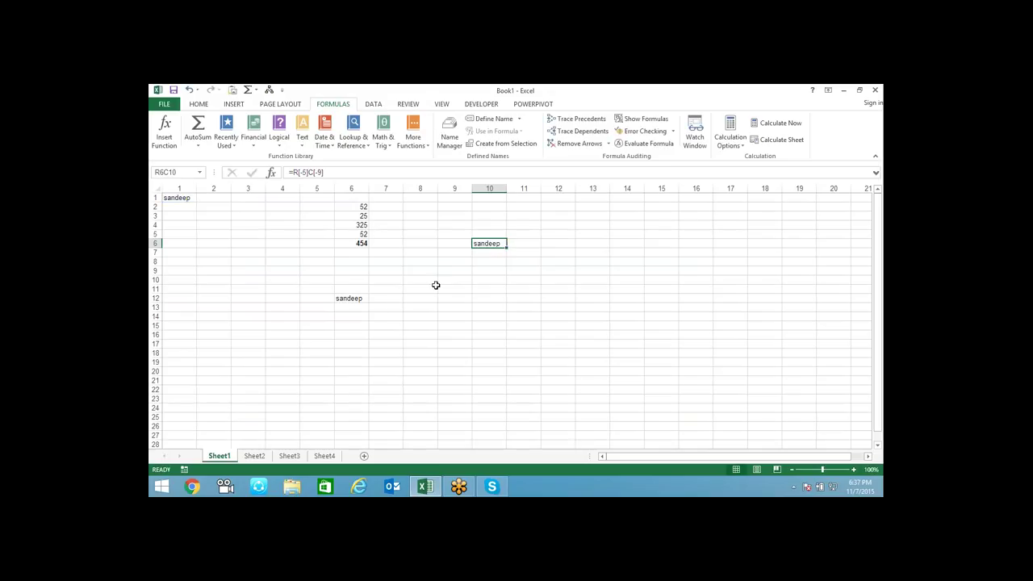
pyautogui.click(428, 280)
pyautogui.write('=')
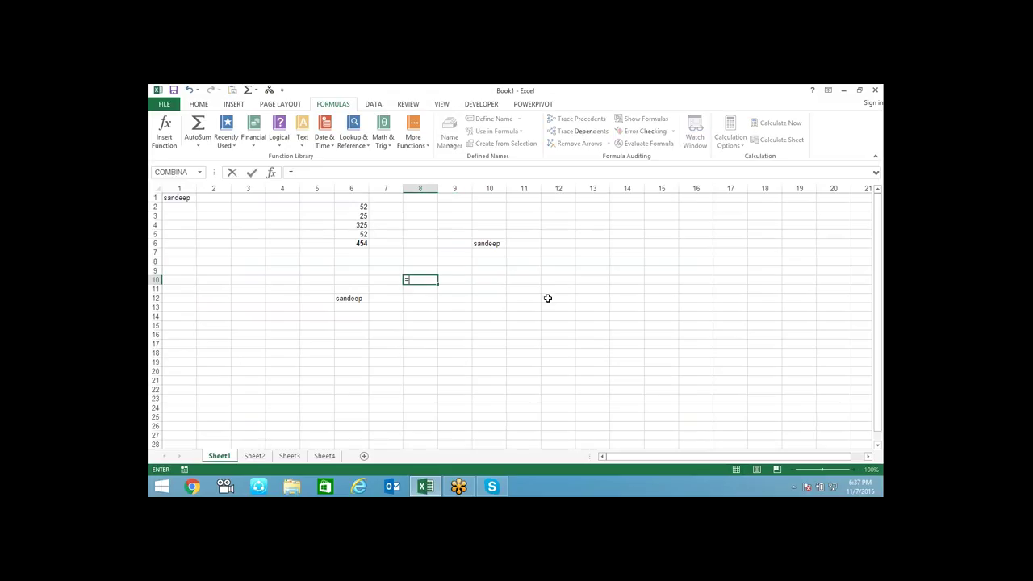
pyautogui.press('Down')
pyautogui.press('Up')
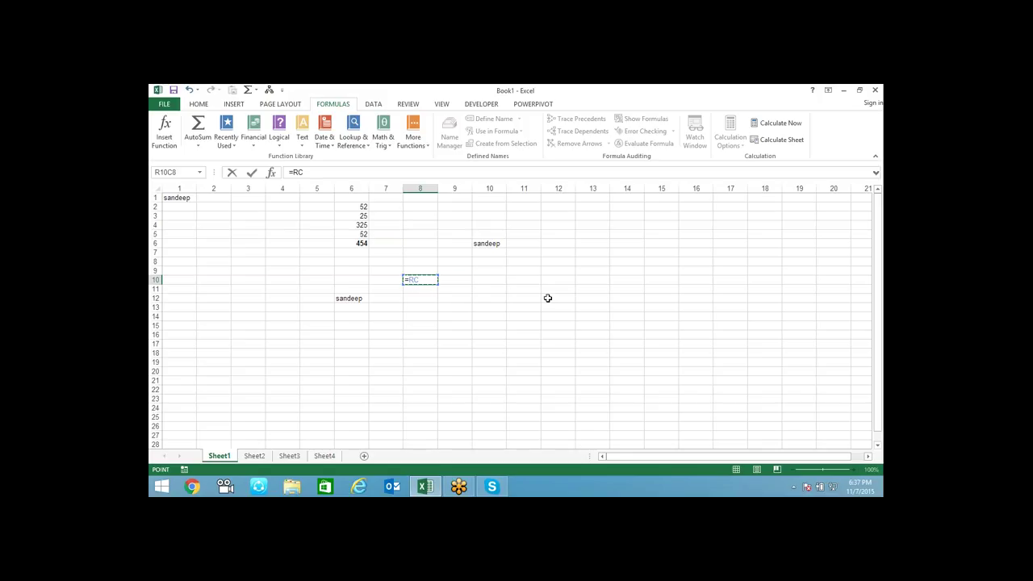
# - Point the formula at R1C1 so R10C8 holds =R[-9]C[-7] and shows that name
pyautogui.press('Right')
pyautogui.press('Right')
pyautogui.press('Right')
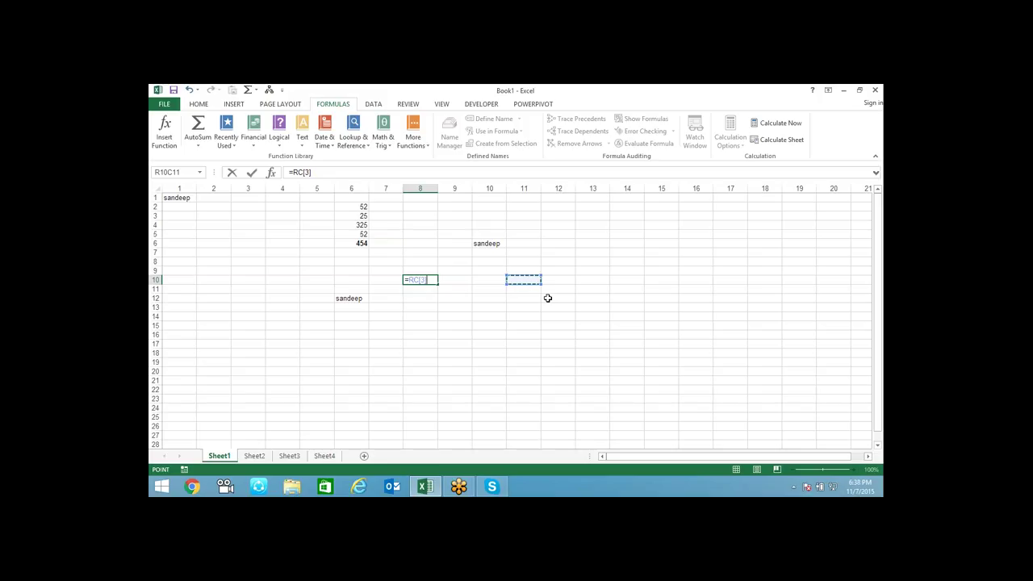
pyautogui.press('Down')
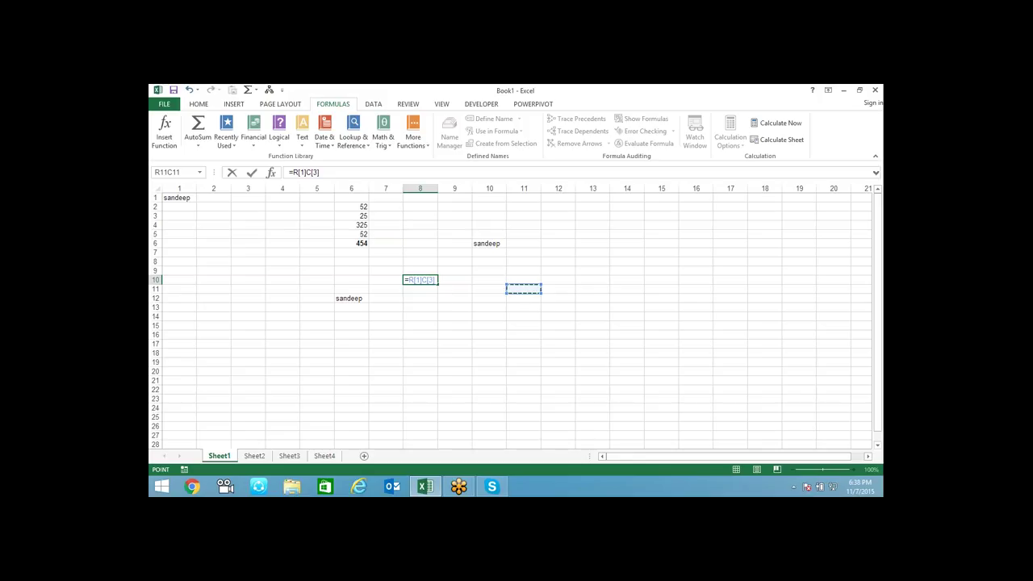
pyautogui.press('Down')
pyautogui.press('Up')
pyautogui.press('Up')
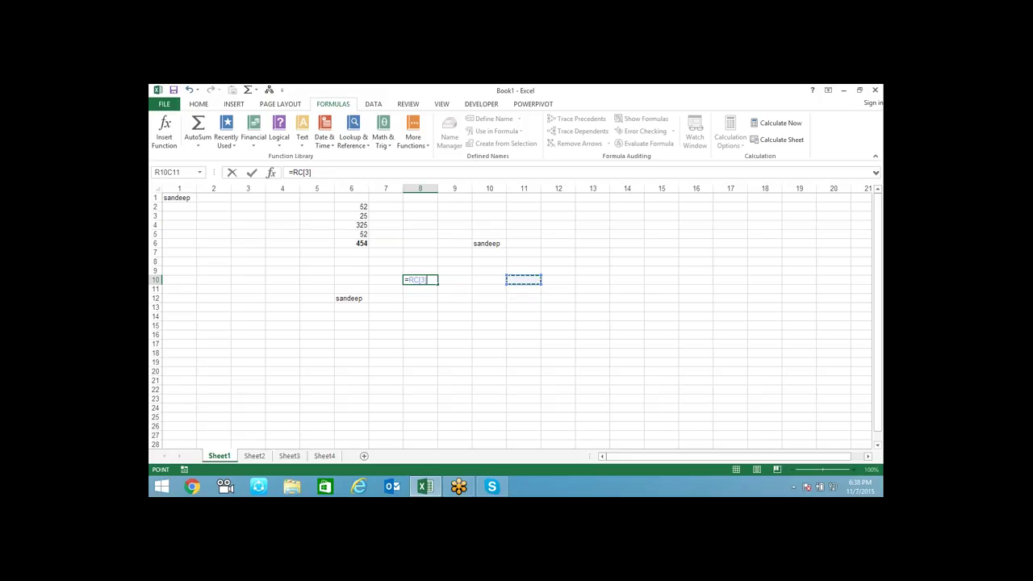
pyautogui.press('Up')
pyautogui.press('Up')
pyautogui.press('Up')
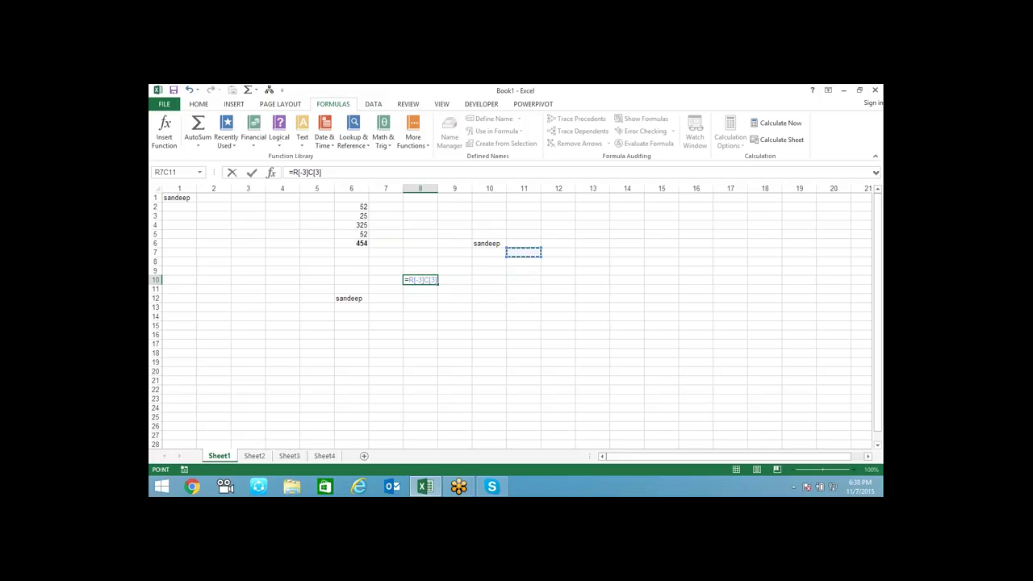
pyautogui.press('Up')
pyautogui.press('Up')
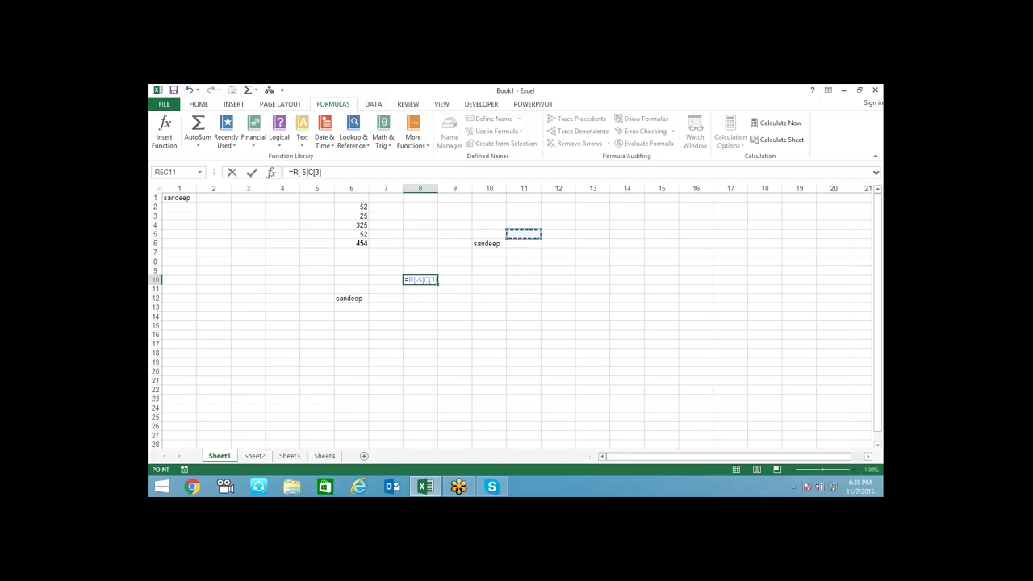
pyautogui.press('Up')
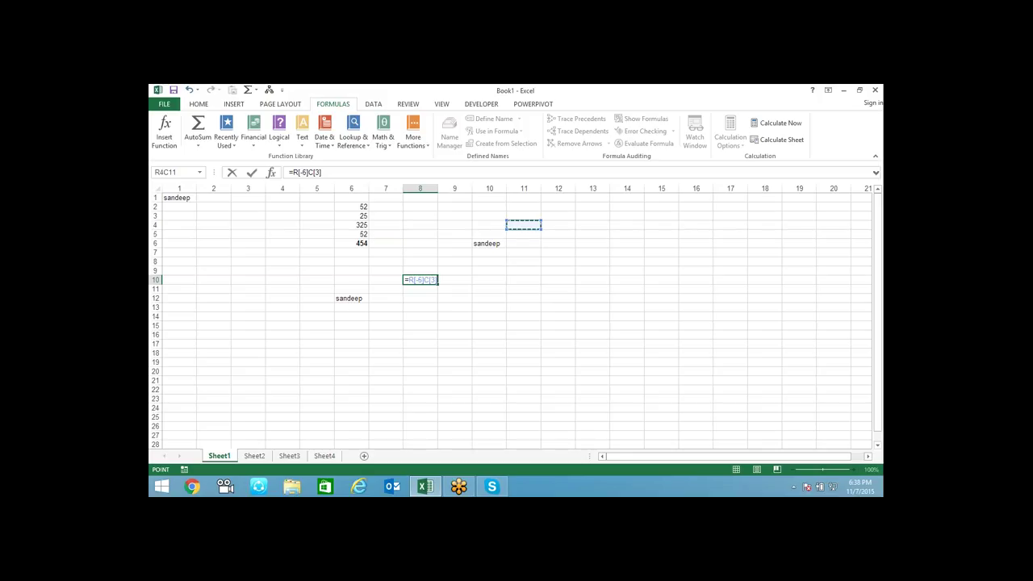
pyautogui.press('Left')
pyautogui.press('Left')
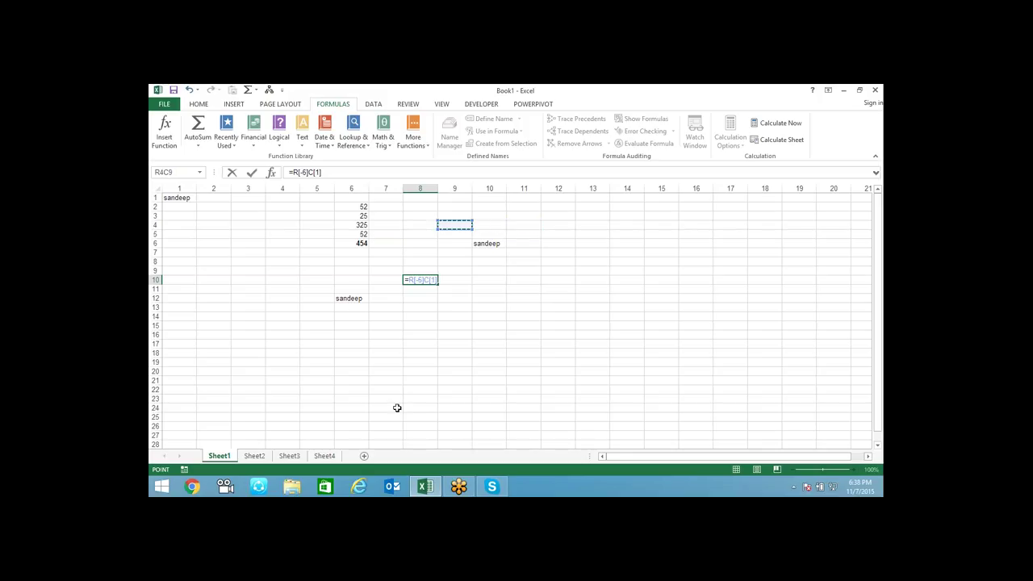
pyautogui.press('Left')
pyautogui.press('Left')
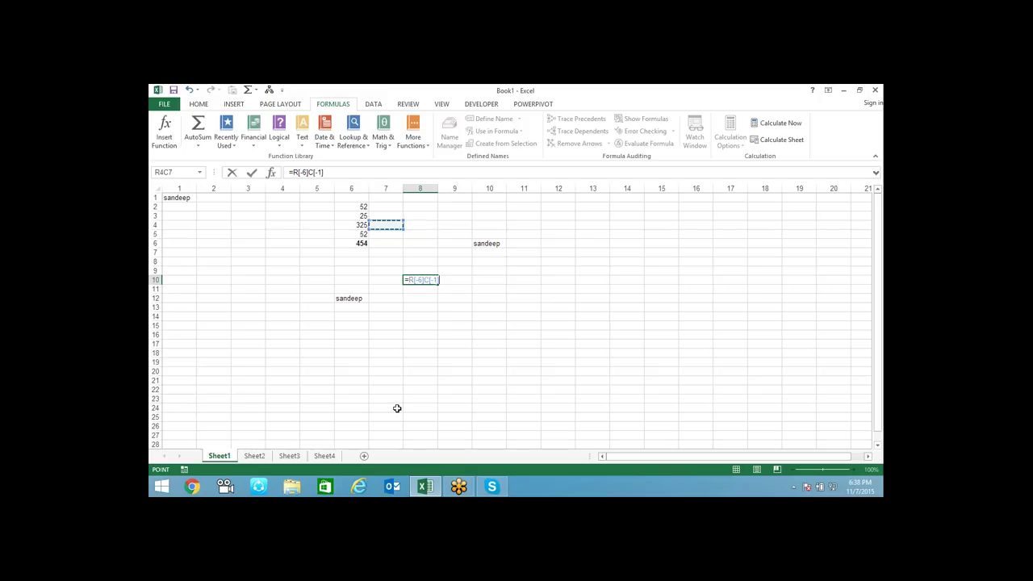
pyautogui.press('Left')
pyautogui.press('Left')
pyautogui.press('Left')
pyautogui.press('Left')
pyautogui.press('Left')
pyautogui.press('Left')
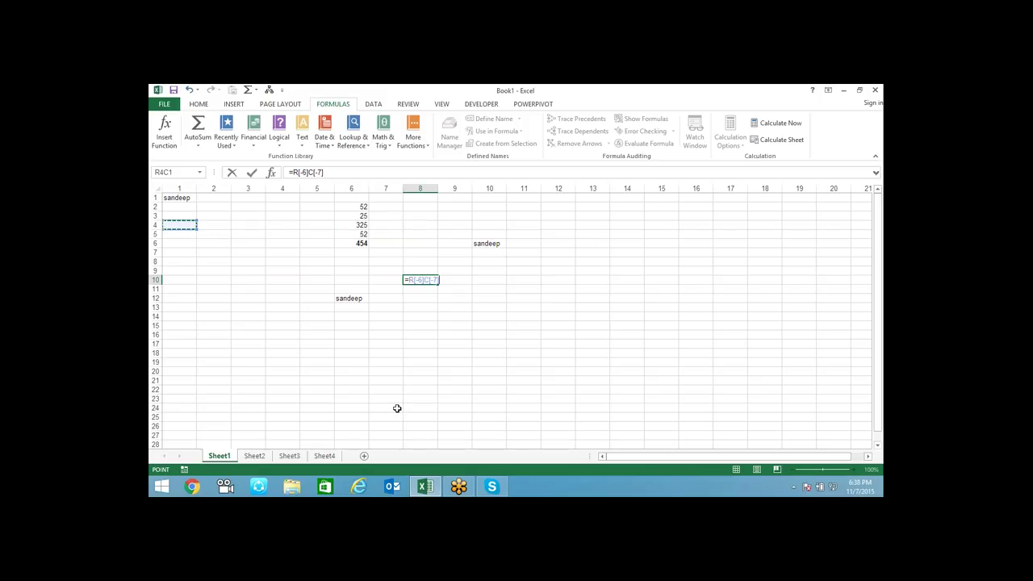
pyautogui.press('Up')
pyautogui.press('Up')
pyautogui.press('Up')
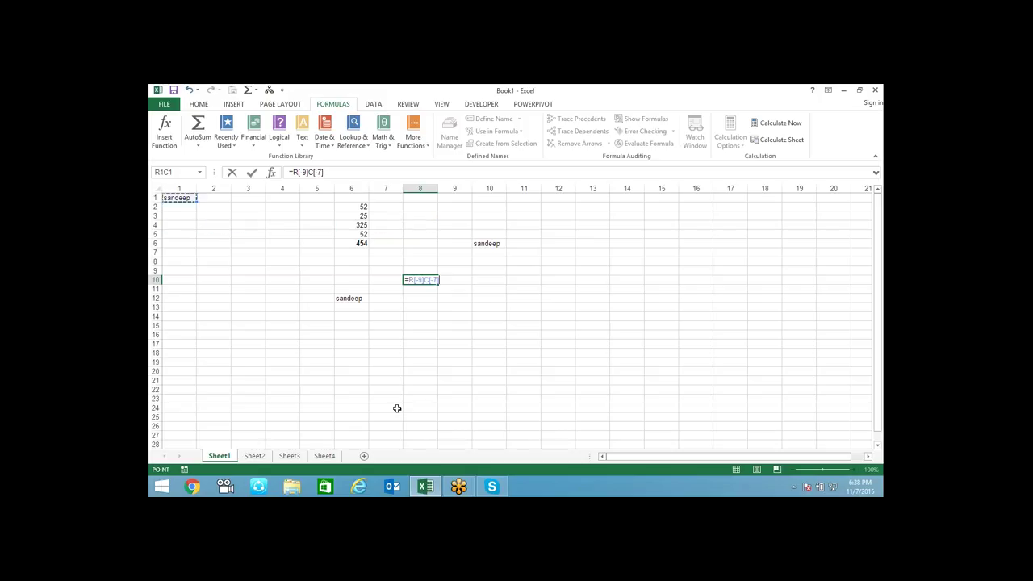
pyautogui.press('Return')
pyautogui.press('Up')
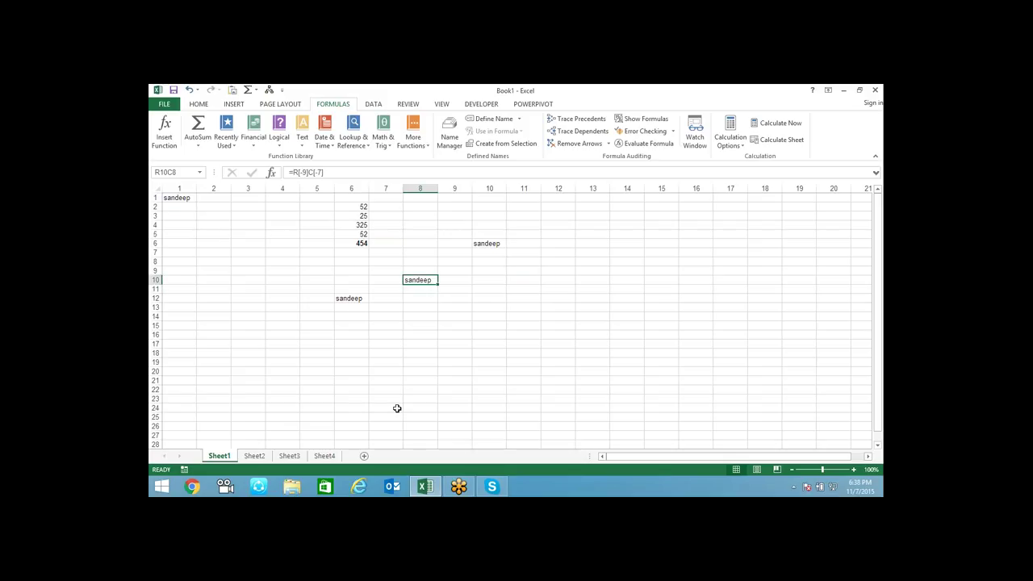
# - Uncheck R1C1 reference style in the Formulas options so columns show letters again
pyautogui.click(201, 105)
pyautogui.click(165, 104)
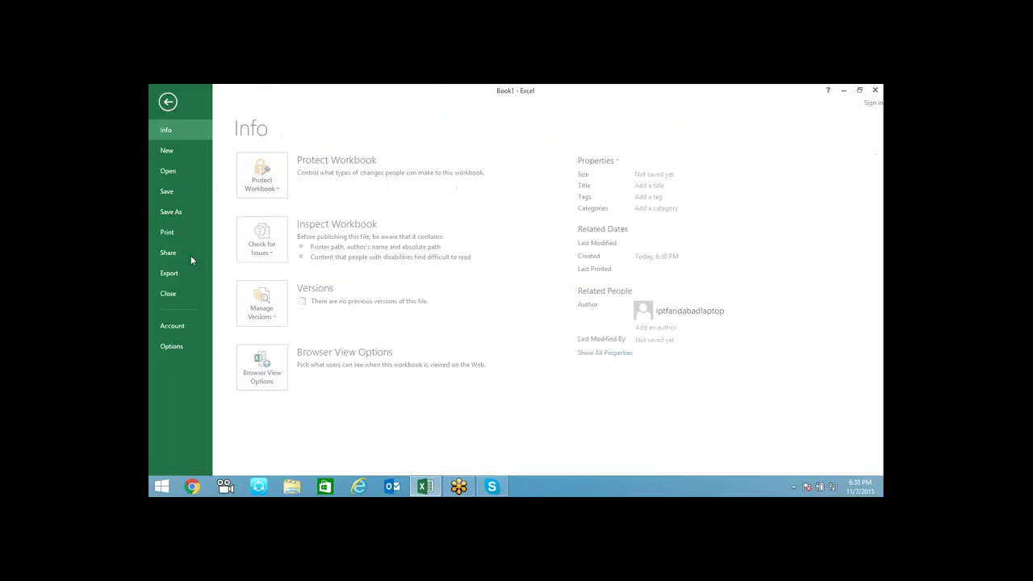
pyautogui.click(201, 353)
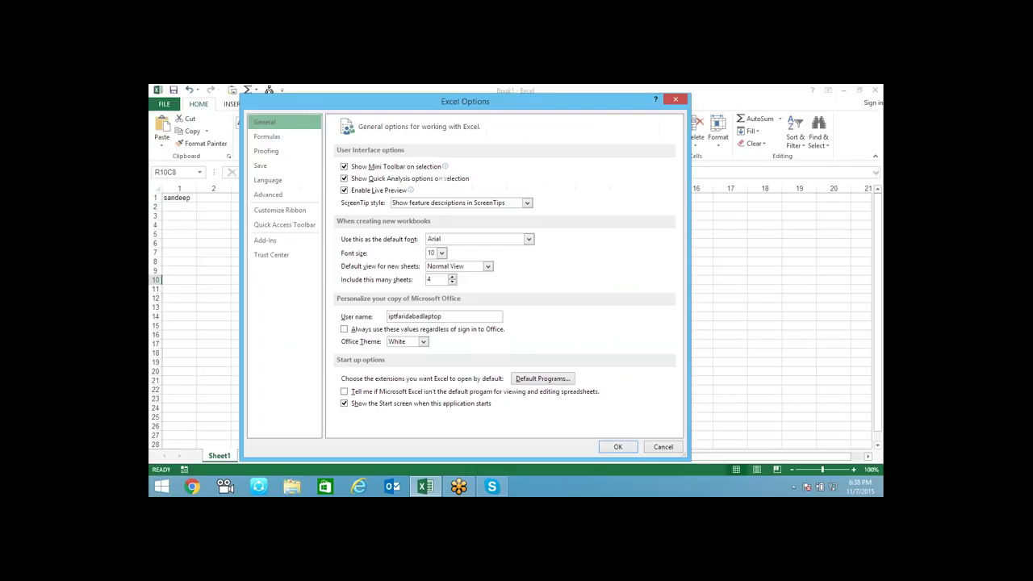
pyautogui.click(282, 138)
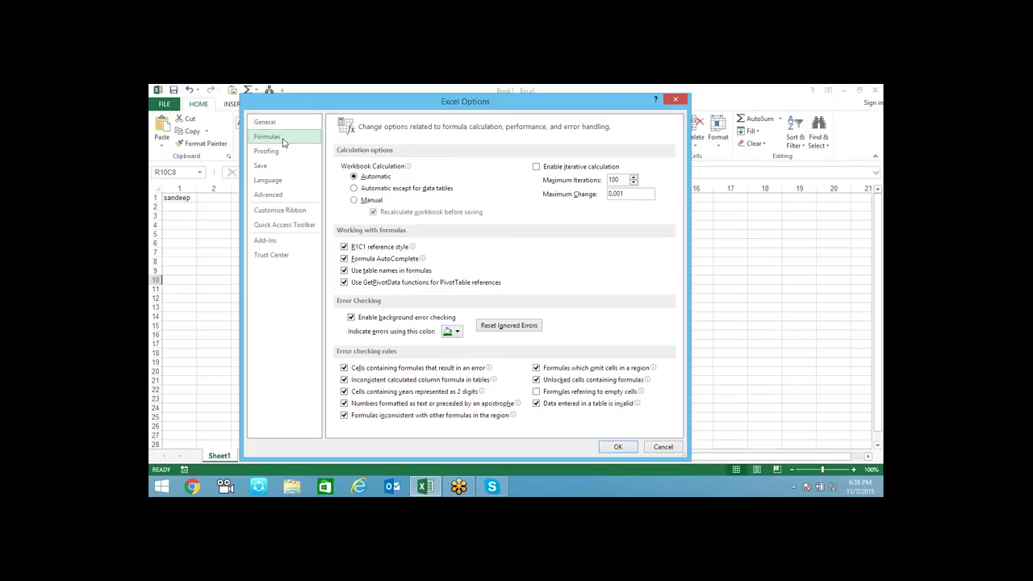
pyautogui.click(345, 247)
pyautogui.moveTo(345, 260)
pyautogui.click(618, 447)
# - Widen column J and enter 0002365 in J10, which displays as 2365
pyautogui.click(464, 283)
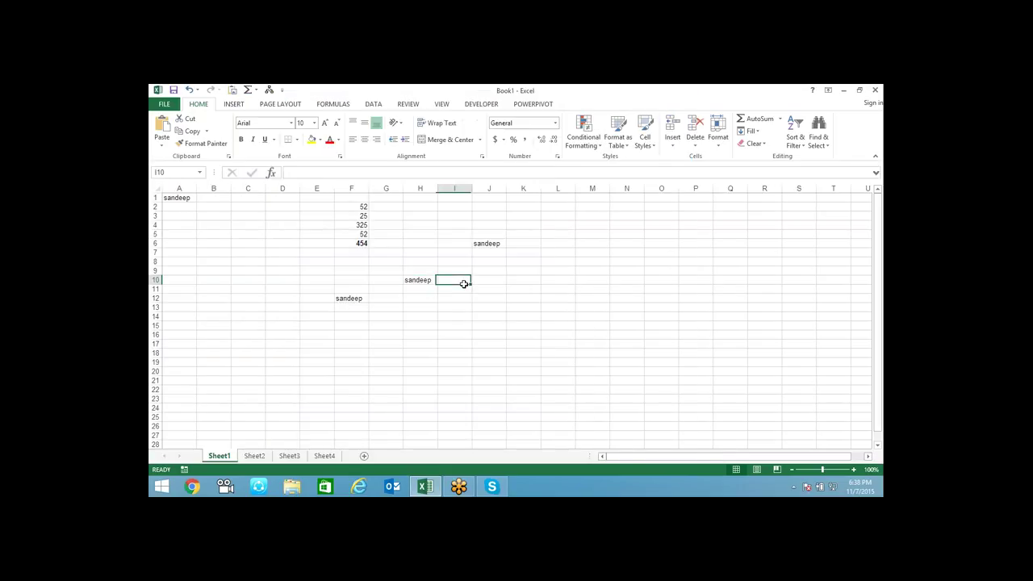
pyautogui.click(494, 280)
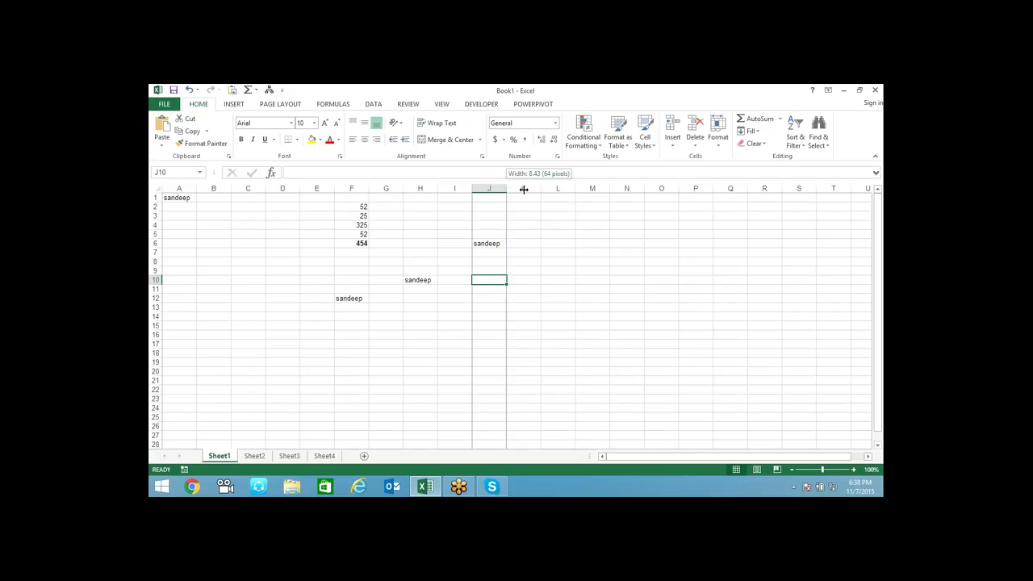
pyautogui.moveTo(506, 187); pyautogui.dragTo(525, 187)
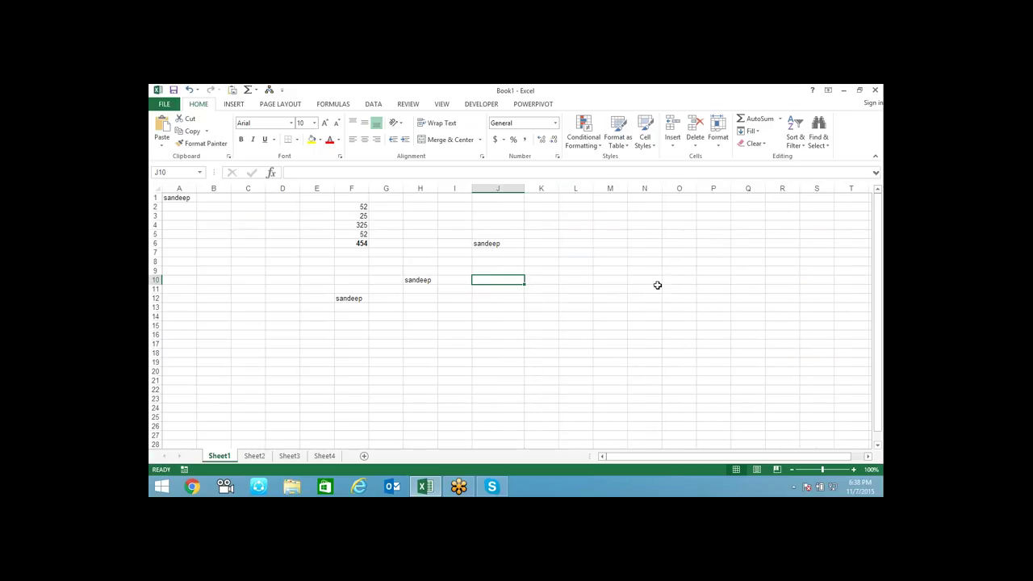
pyautogui.write('0002')
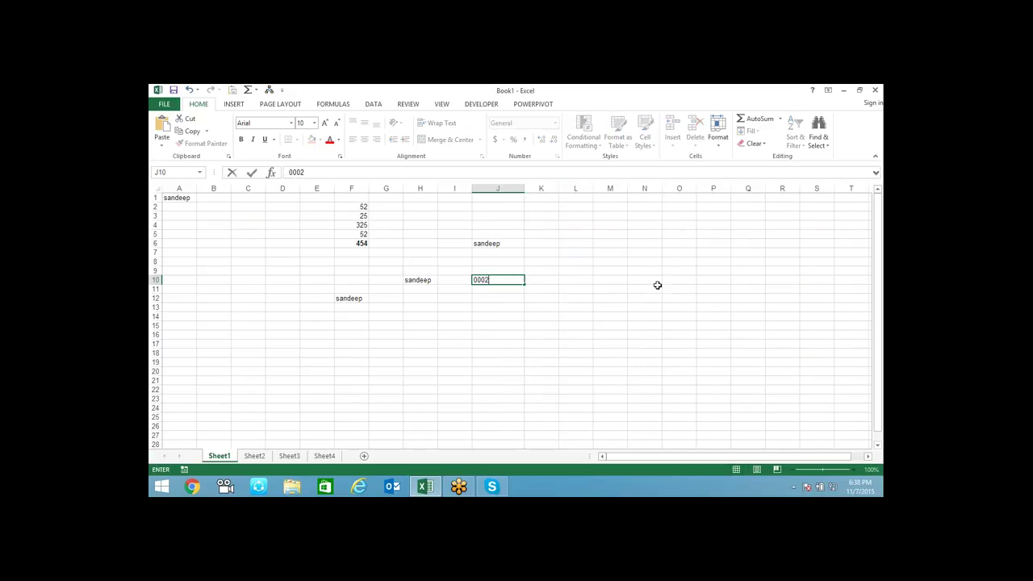
pyautogui.write('365')
pyautogui.press('Return')
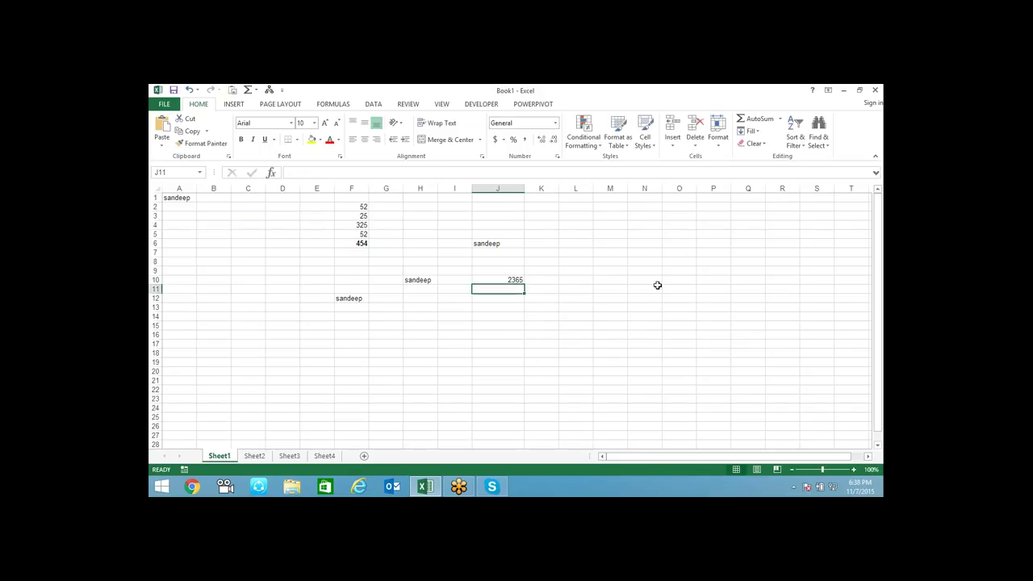
# - Enter 002365 as text in J11 using a leading apostrophe
pyautogui.write('00')
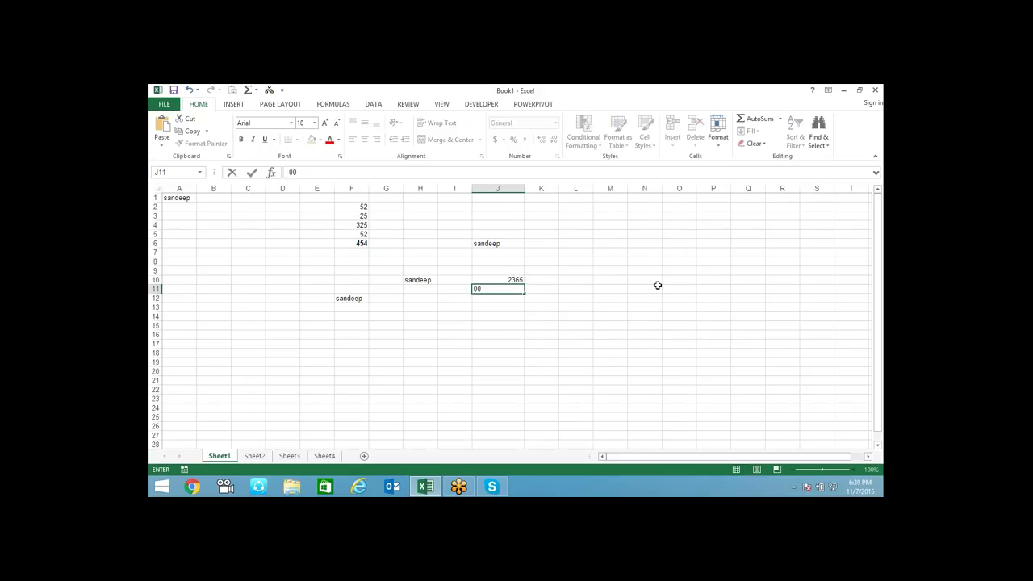
pyautogui.press('Escape')
pyautogui.write("'")
pyautogui.write('65')
pyautogui.press('Return')
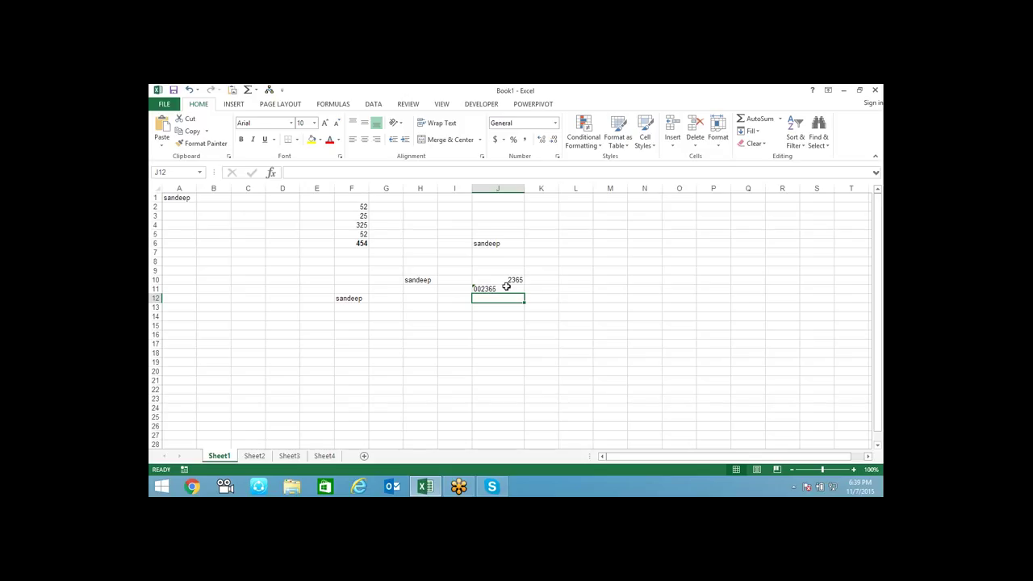
# - Review J11's number-stored-as-text warning options, then reselect J11
pyautogui.click(506, 287)
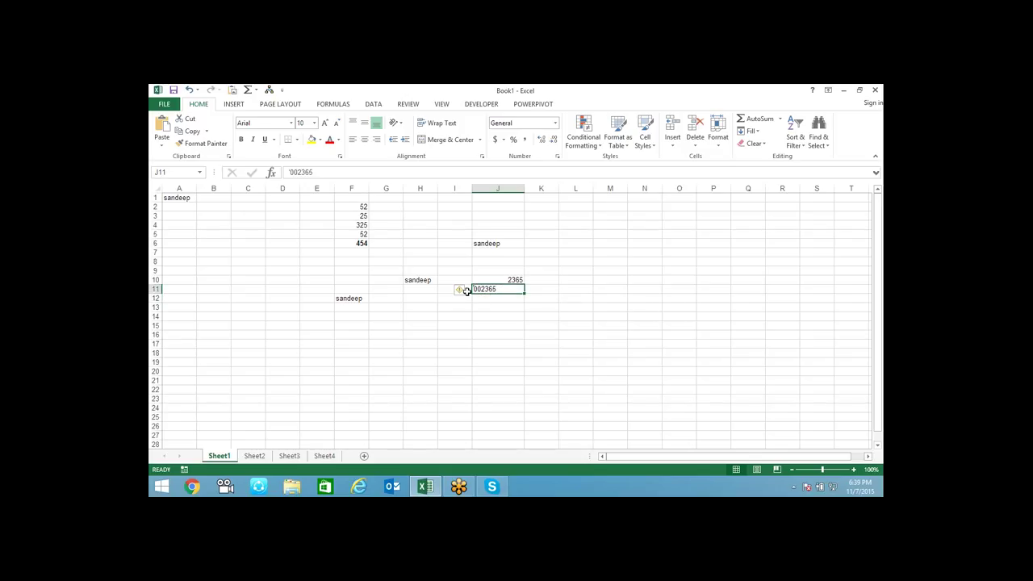
pyautogui.click(467, 291)
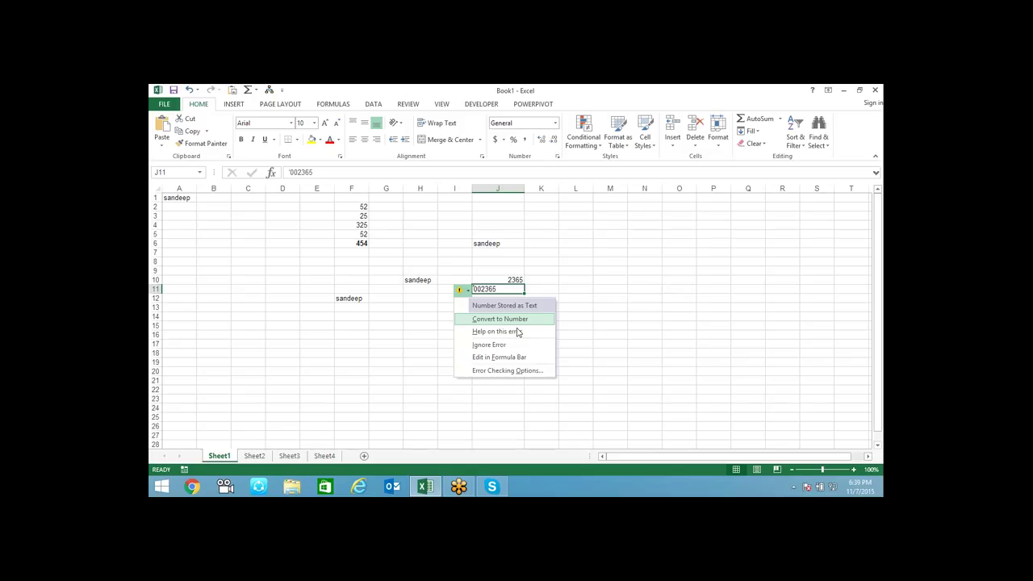
pyautogui.click(647, 327)
pyautogui.click(501, 291)
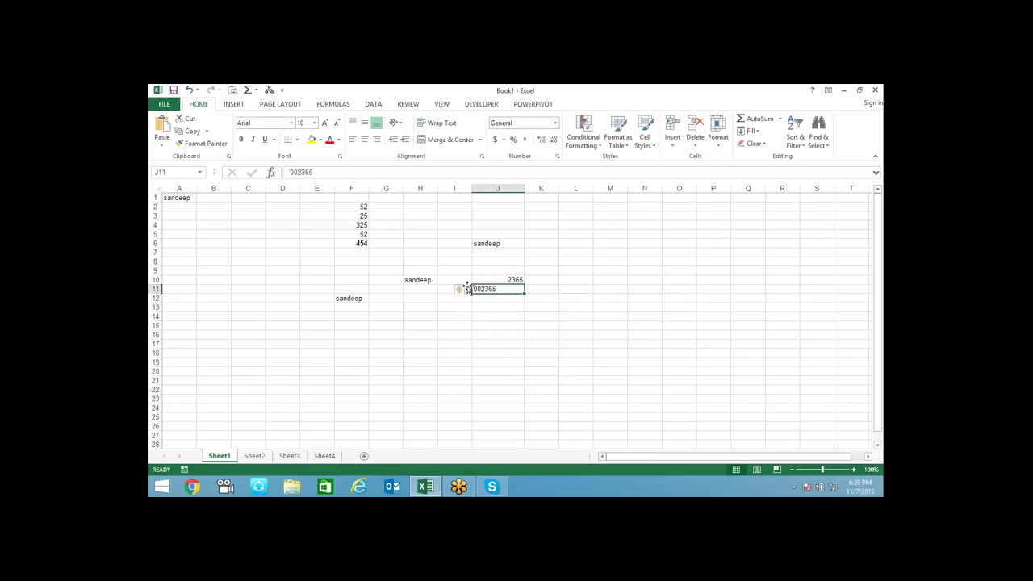
# - Toggle the 'Numbers formatted as text or preceded by an apostrophe' rule off and on, keeping it enabled
pyautogui.click(161, 104)
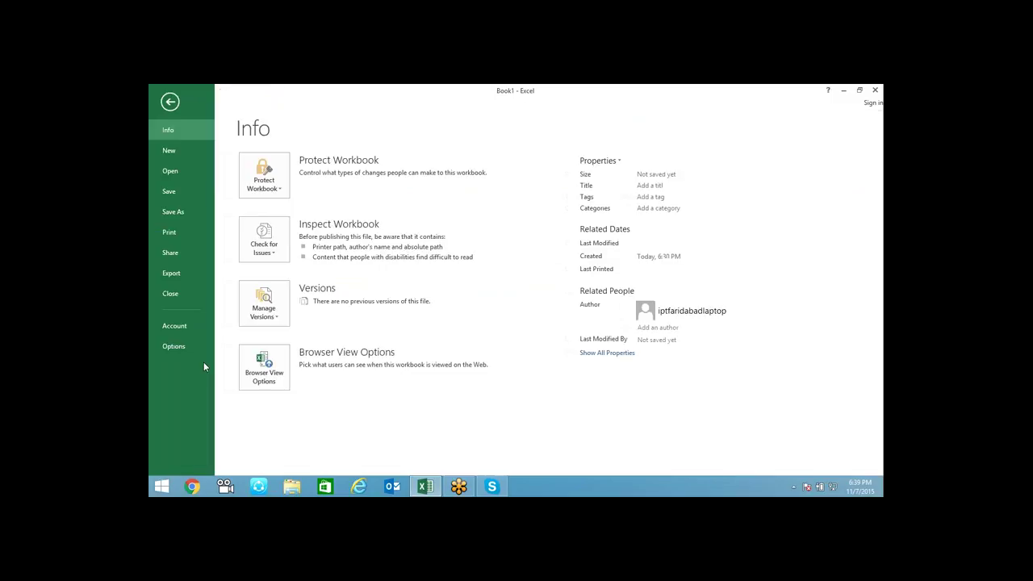
pyautogui.press('Escape')
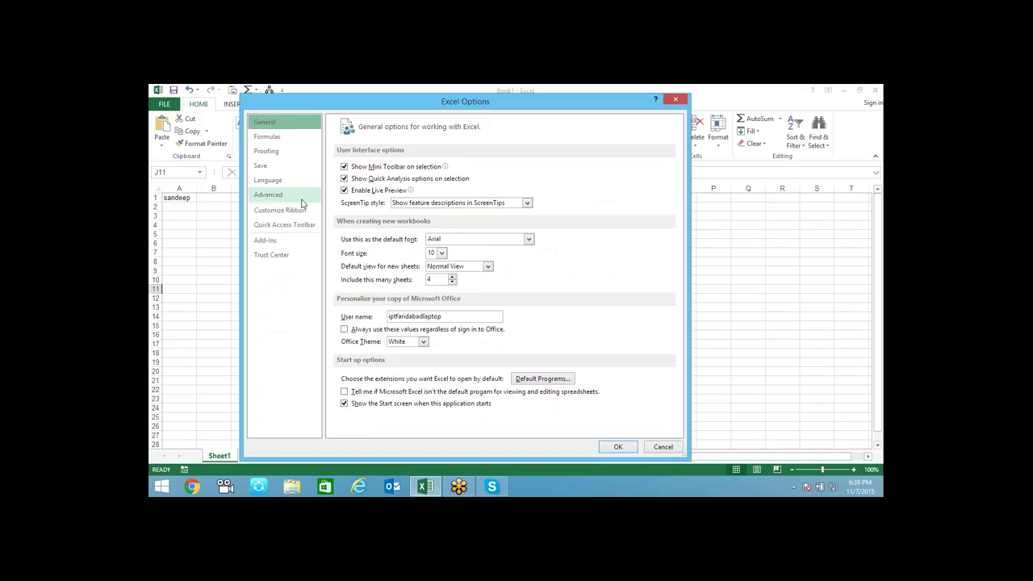
pyautogui.moveTo(367, 96)
pyautogui.mouseDown()
pyautogui.moveTo(658, 161)
pyautogui.moveTo(390, 93)
pyautogui.moveTo(390, 114)
pyautogui.mouseUp()
pyautogui.moveTo(505, 108)
pyautogui.mouseDown()
pyautogui.moveTo(593, 311)
pyautogui.moveTo(489, 112)
pyautogui.mouseUp()
pyautogui.click(286, 151)
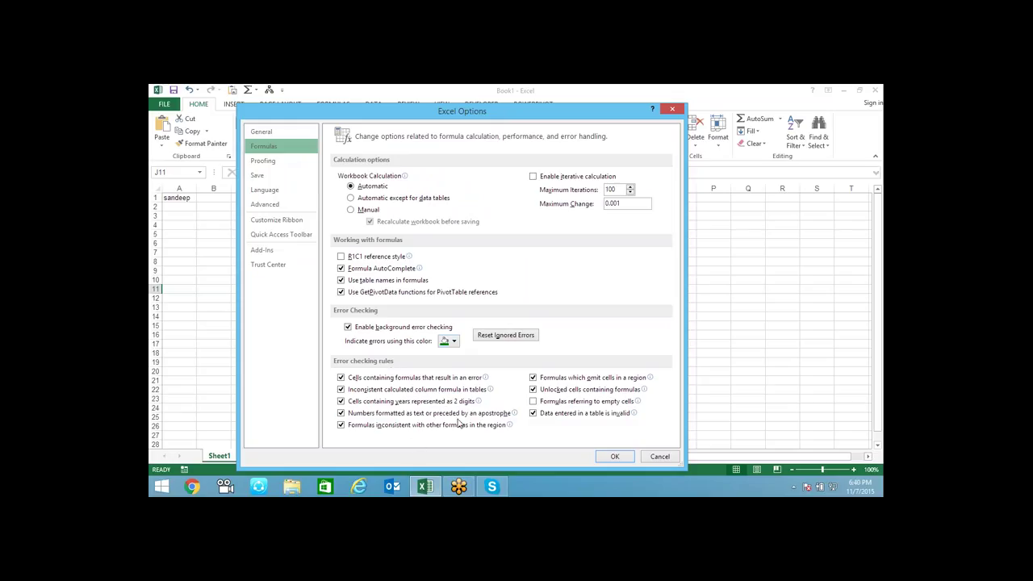
pyautogui.moveTo(512, 415)
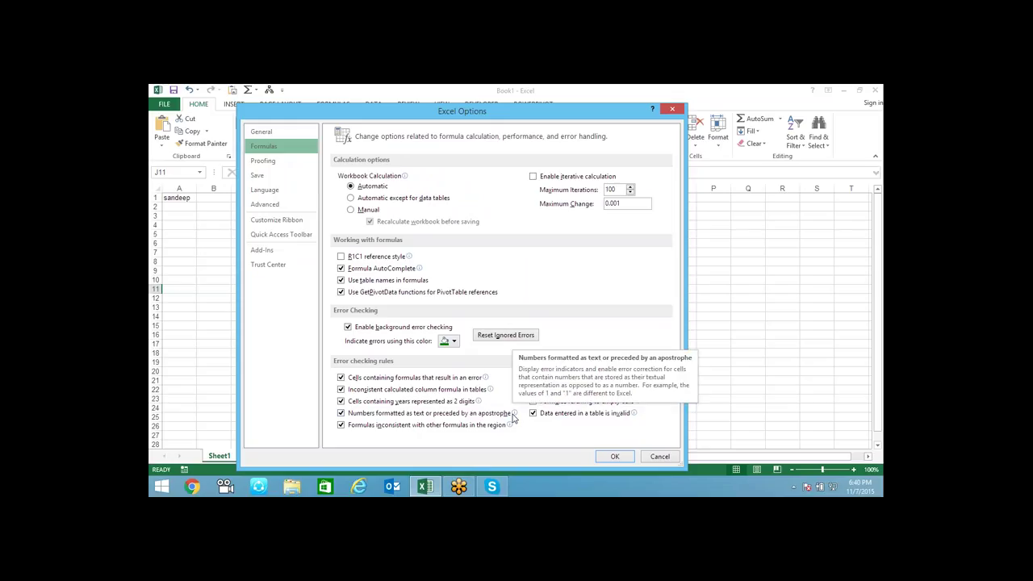
pyautogui.click(342, 414)
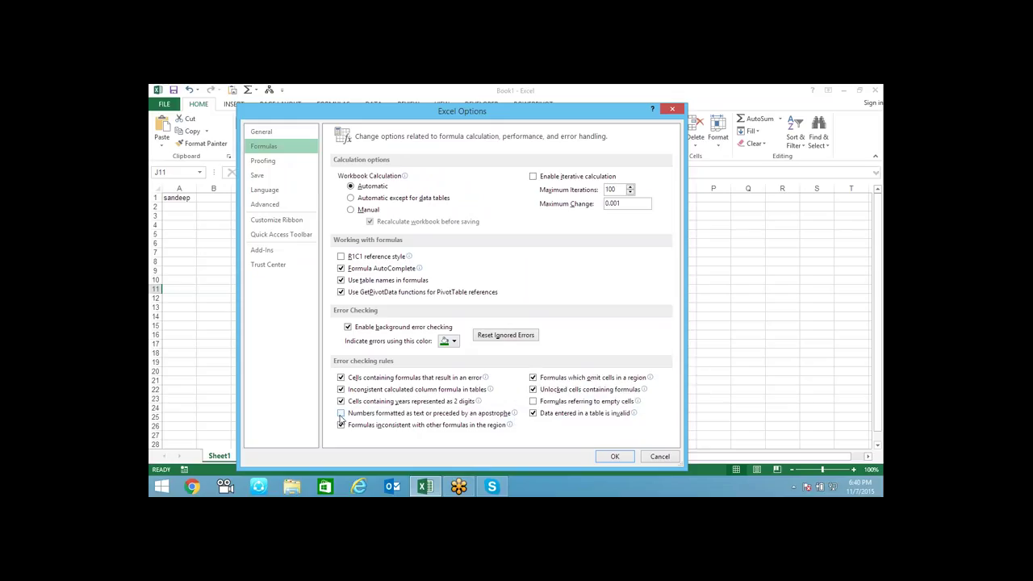
pyautogui.click(340, 415)
pyautogui.click(614, 457)
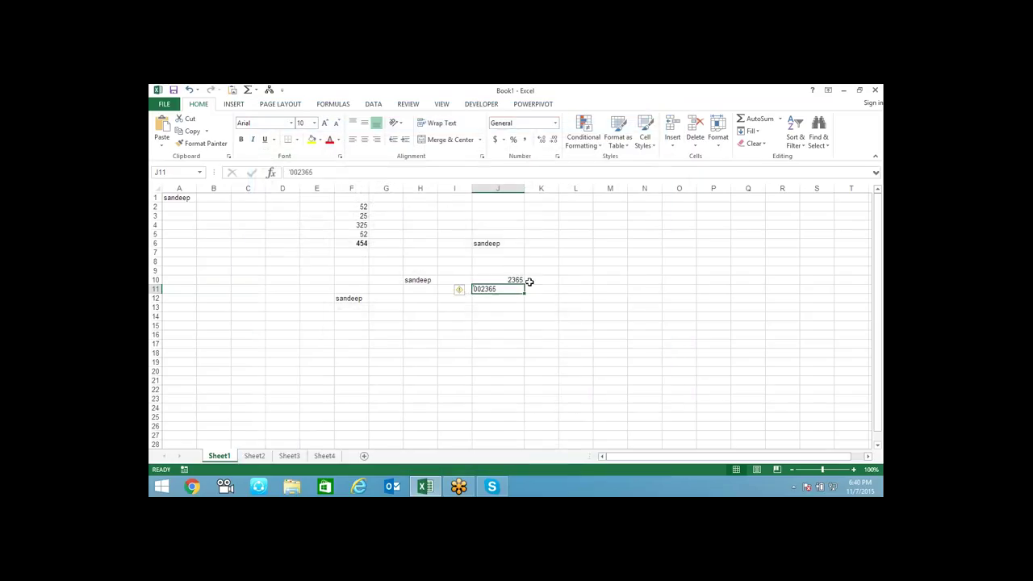
# - Show the Review tab's proofing tools
pyautogui.click(433, 334)
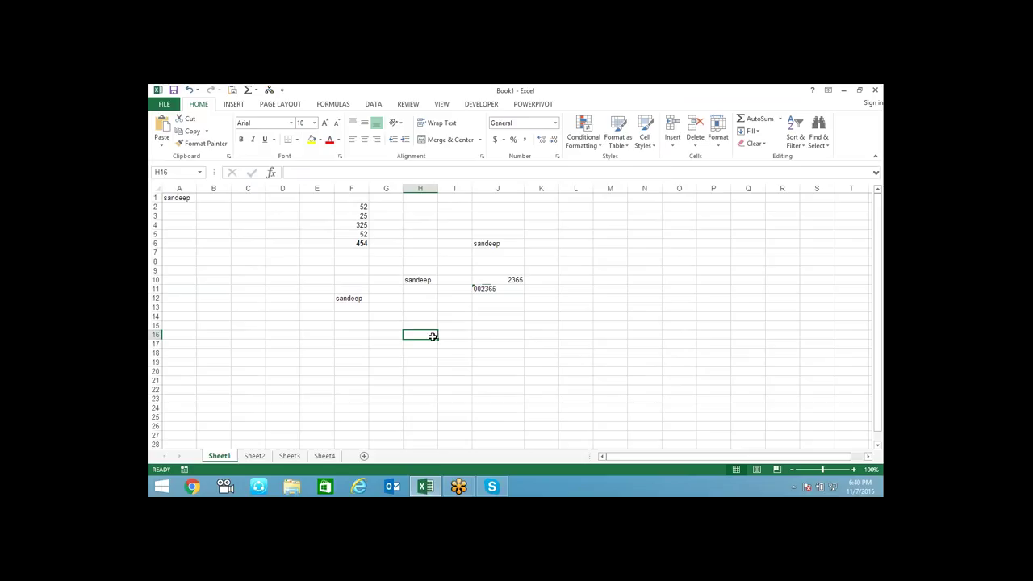
pyautogui.click(409, 104)
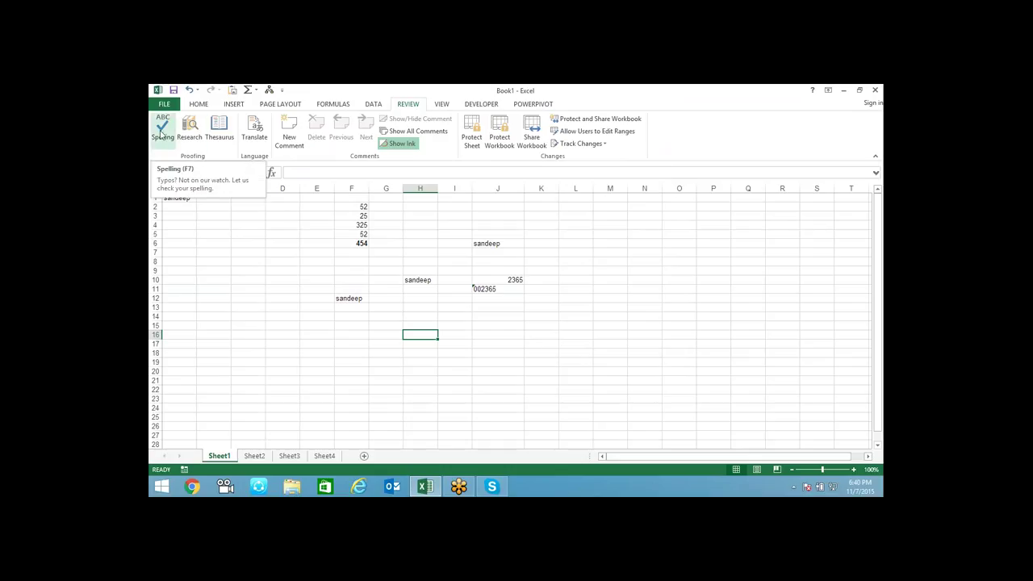
pyautogui.click(364, 263)
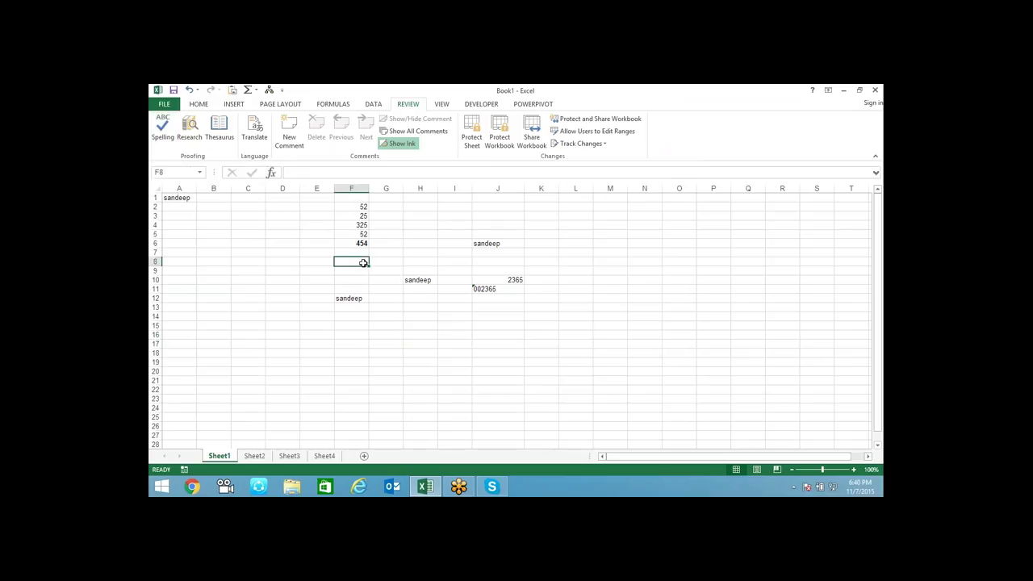
# - Inspect the Proofing spelling options and close them without changes
pyautogui.click(163, 104)
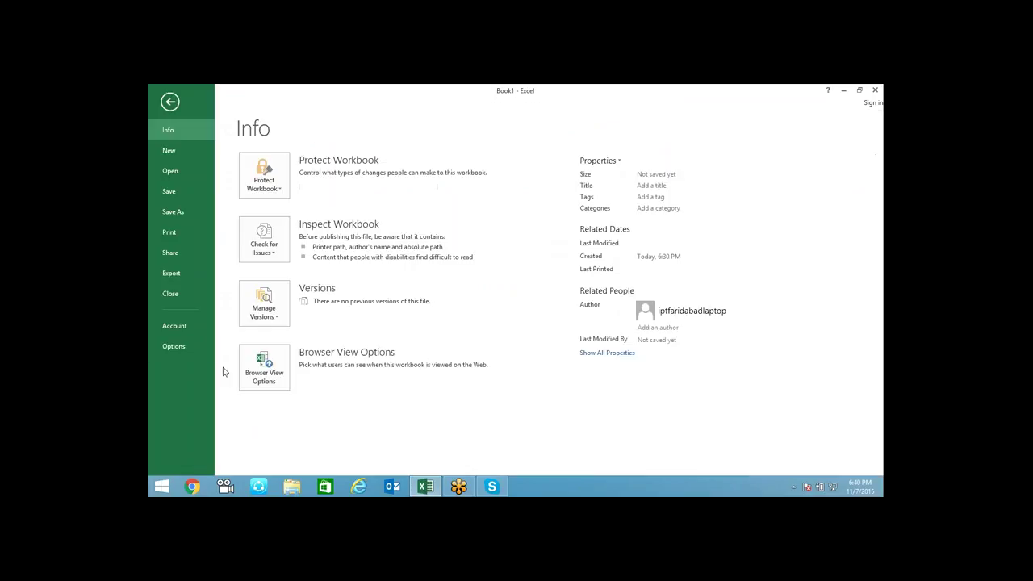
pyautogui.click(201, 346)
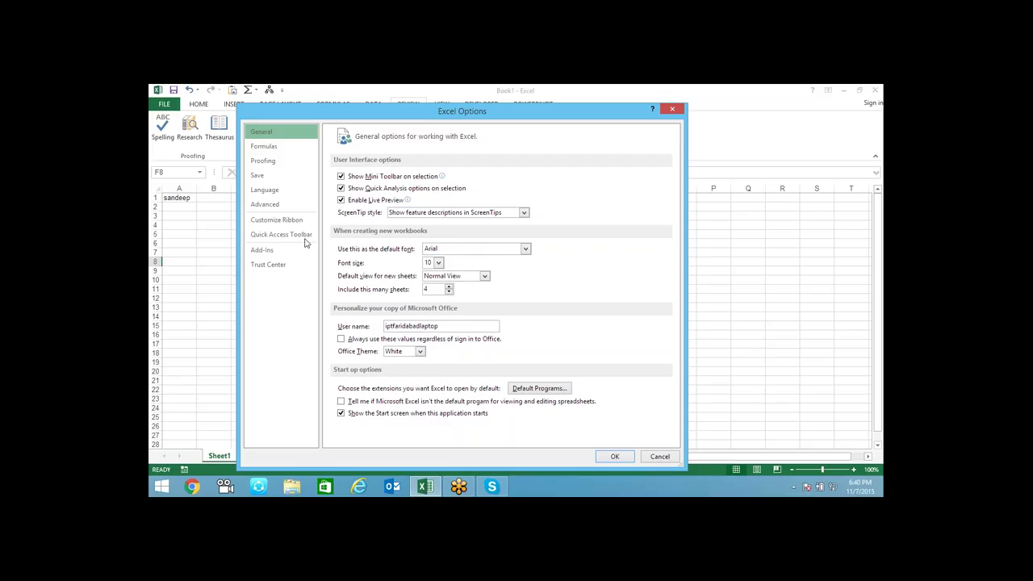
pyautogui.click(280, 162)
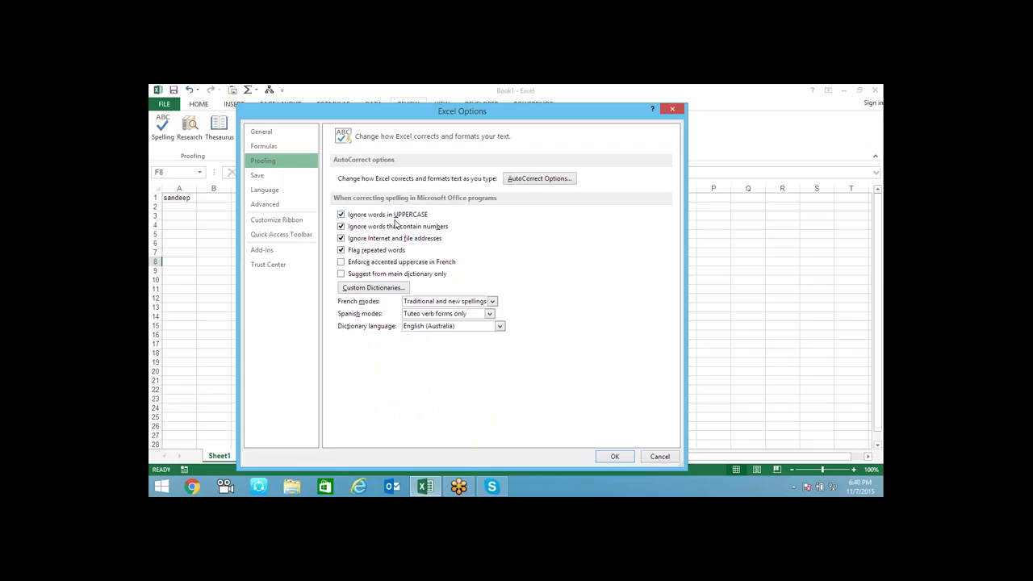
pyautogui.click(342, 215)
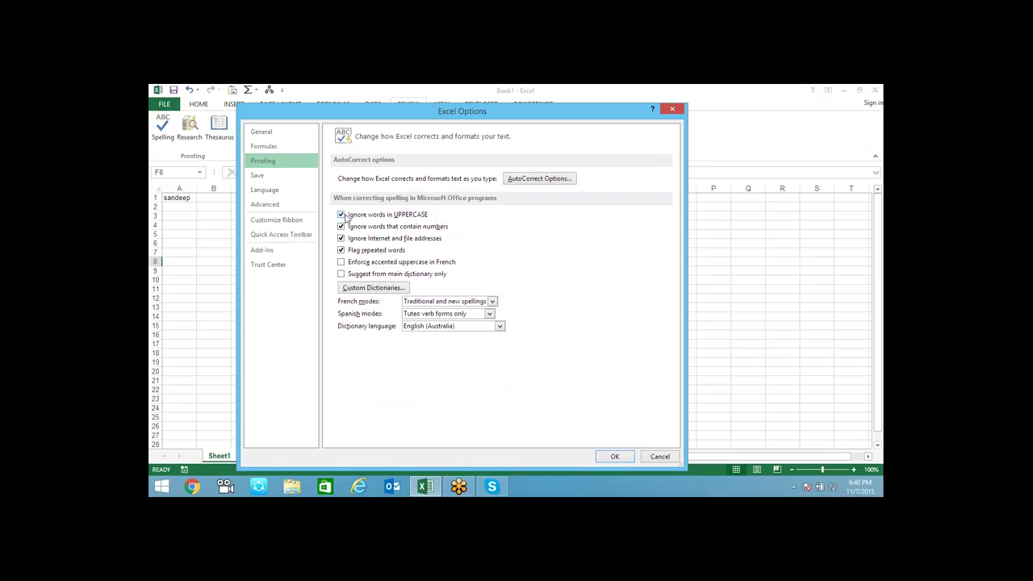
pyautogui.click(614, 456)
pyautogui.click(571, 233)
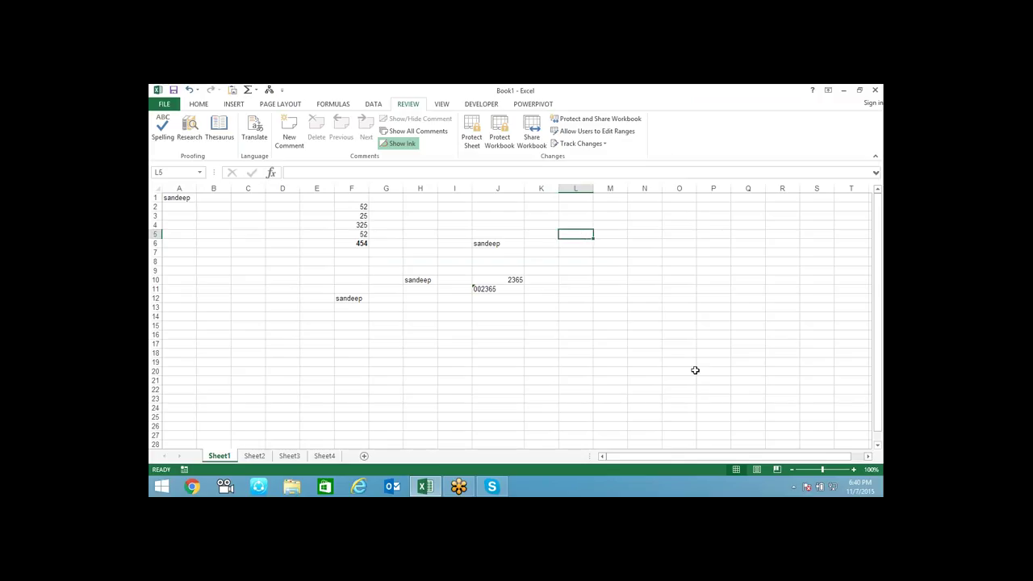
# - Type (C), (r) and (tm) in L5:L7 so AutoCorrect turns them into ©, ® and ™
pyautogui.write('(C')
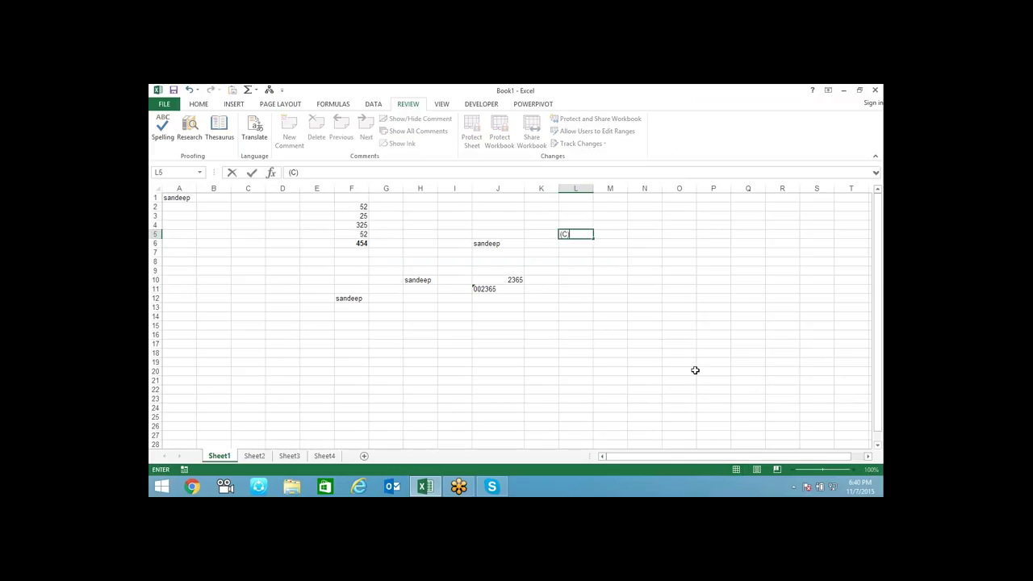
pyautogui.press('Return')
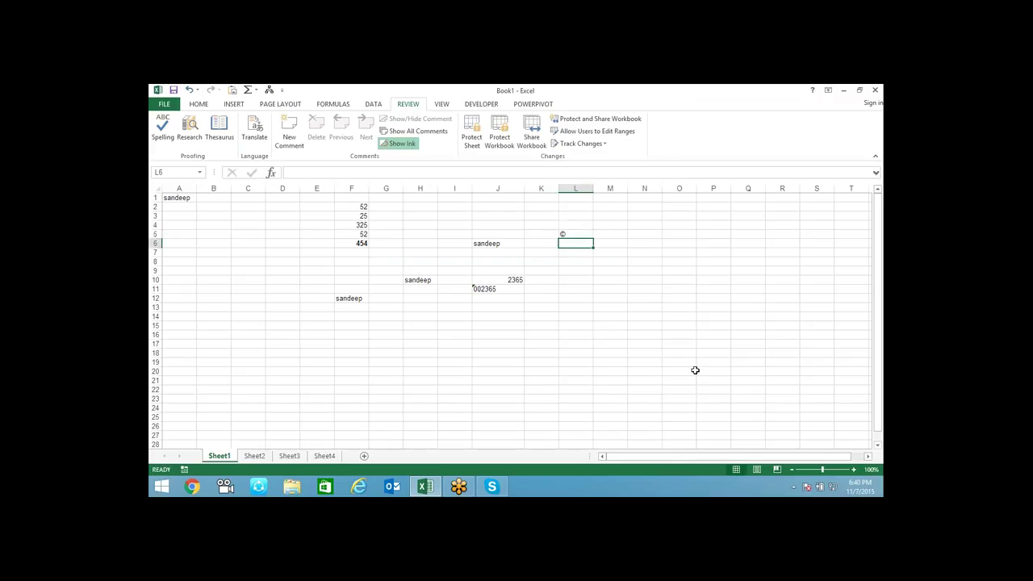
pyautogui.write('(r')
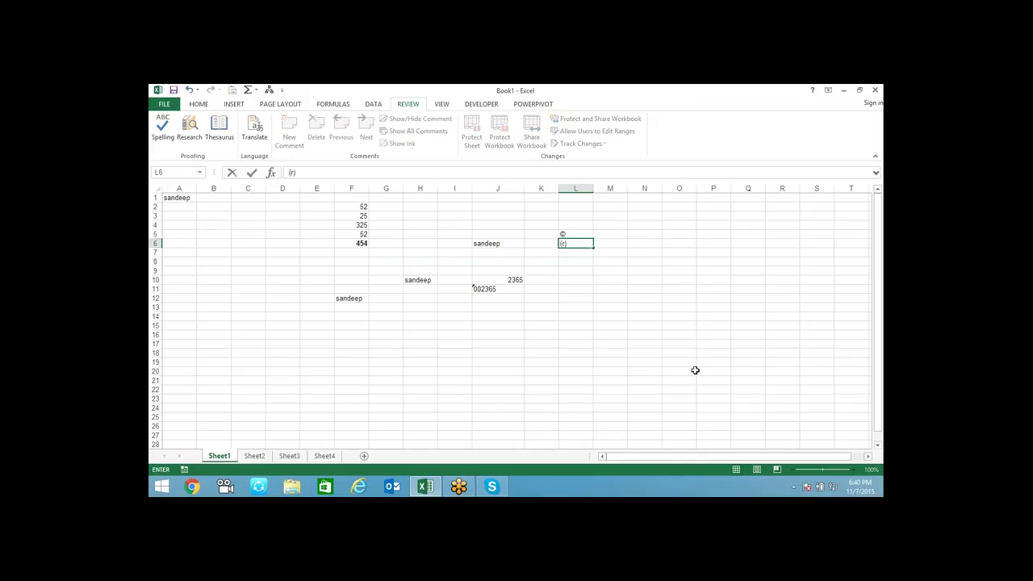
pyautogui.press('Return')
pyautogui.write('(tm')
pyautogui.press('Return')
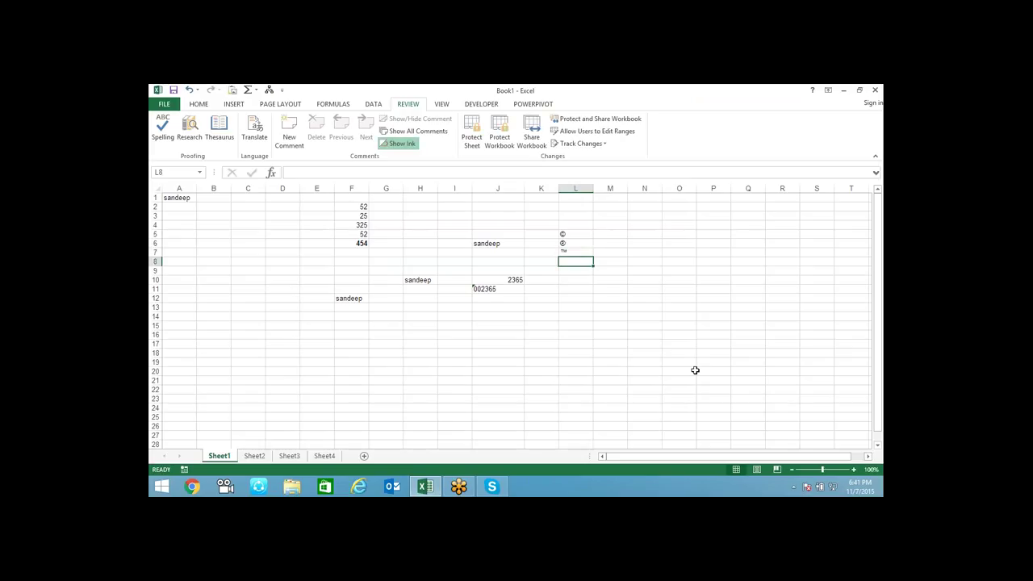
pyautogui.press('Up')
pyautogui.press('Down')
# - Open the AutoCorrect replacement list from the Proofing options
pyautogui.click(165, 105)
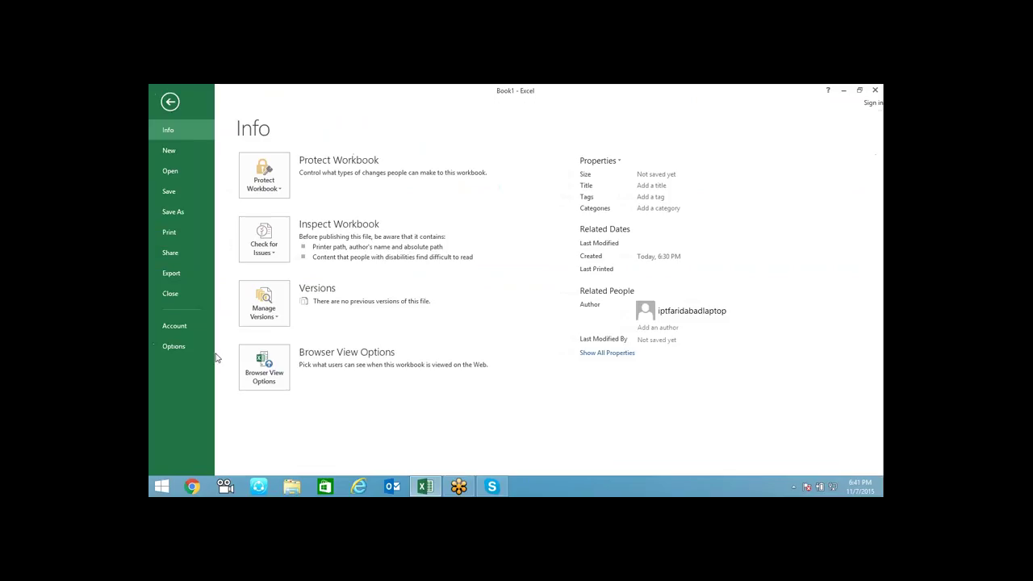
pyautogui.click(182, 348)
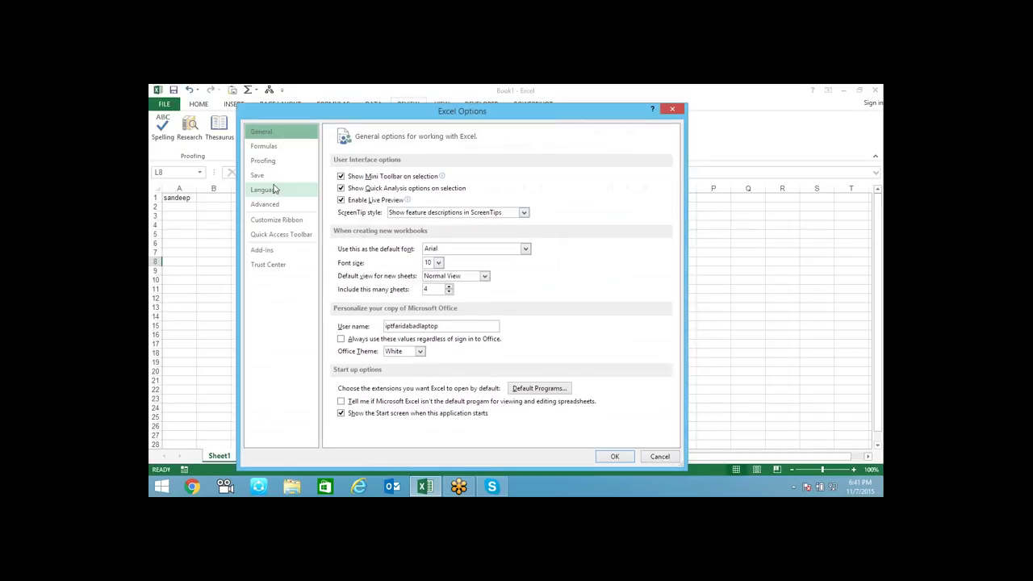
pyautogui.click(292, 161)
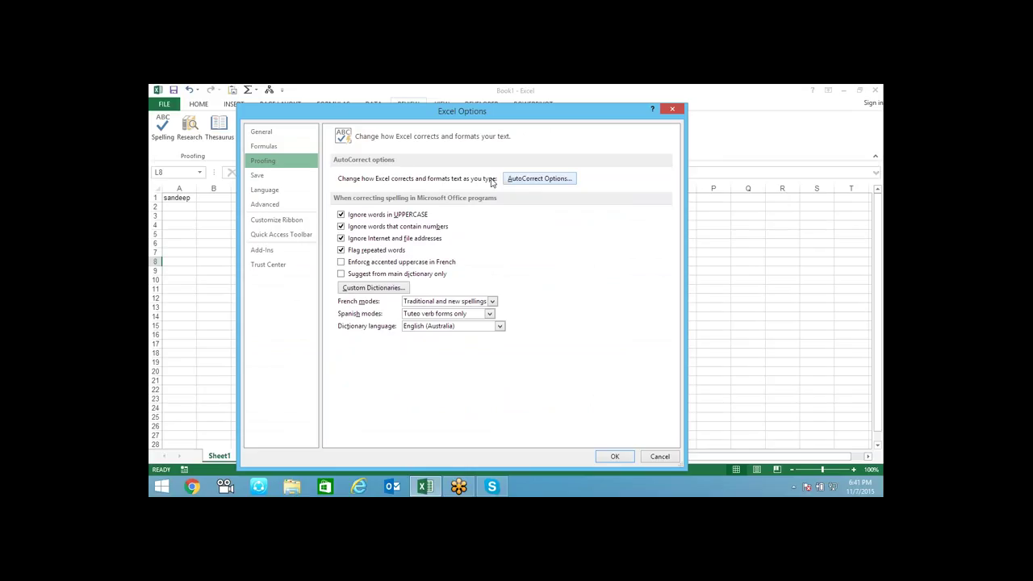
pyautogui.click(520, 179)
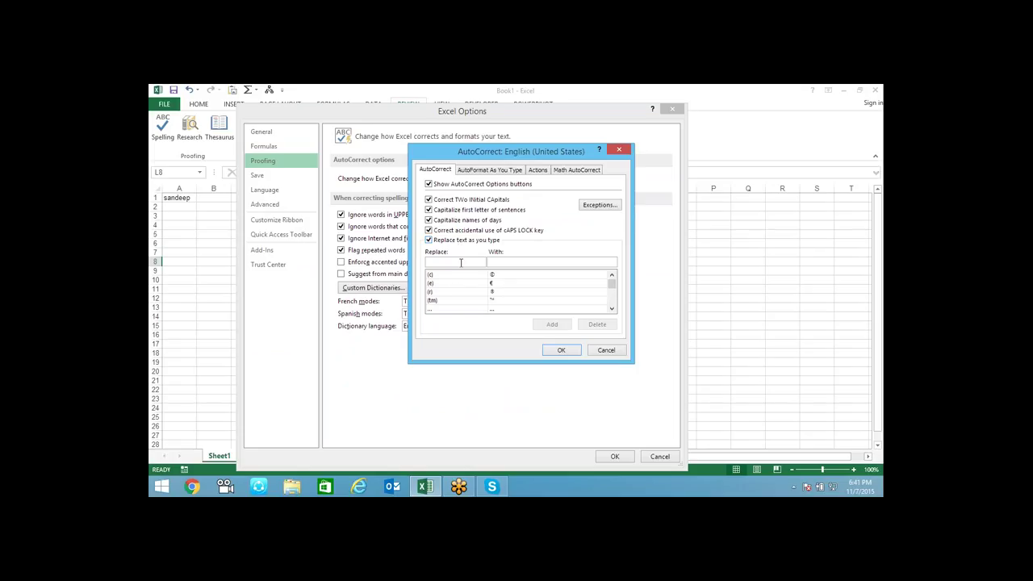
# - Add an AutoCorrect entry replacing pk with a person's full name and confirm it
pyautogui.click(461, 262)
pyautogui.write('ss')
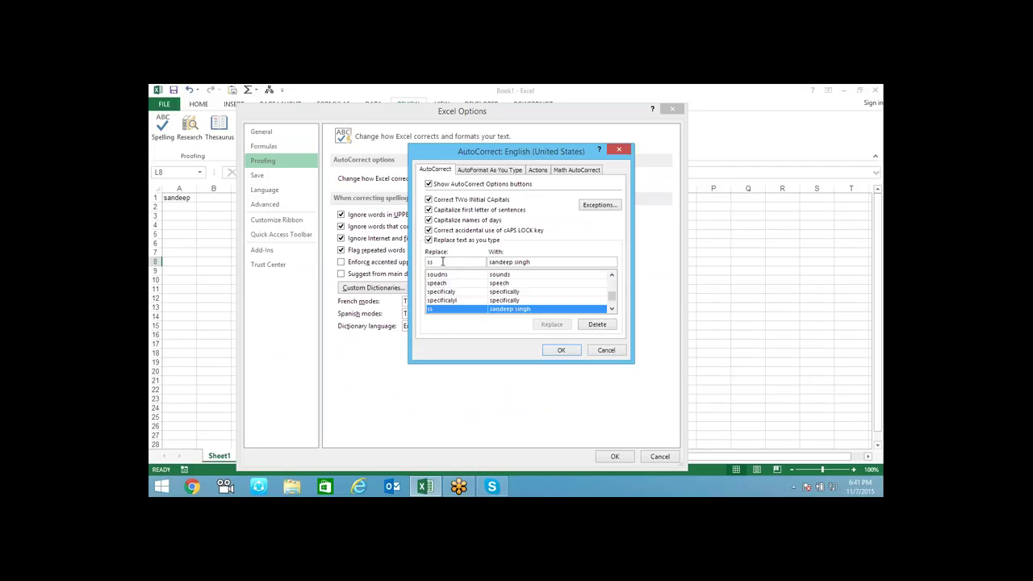
pyautogui.moveTo(442, 262); pyautogui.dragTo(418, 261)
pyautogui.write('pk')
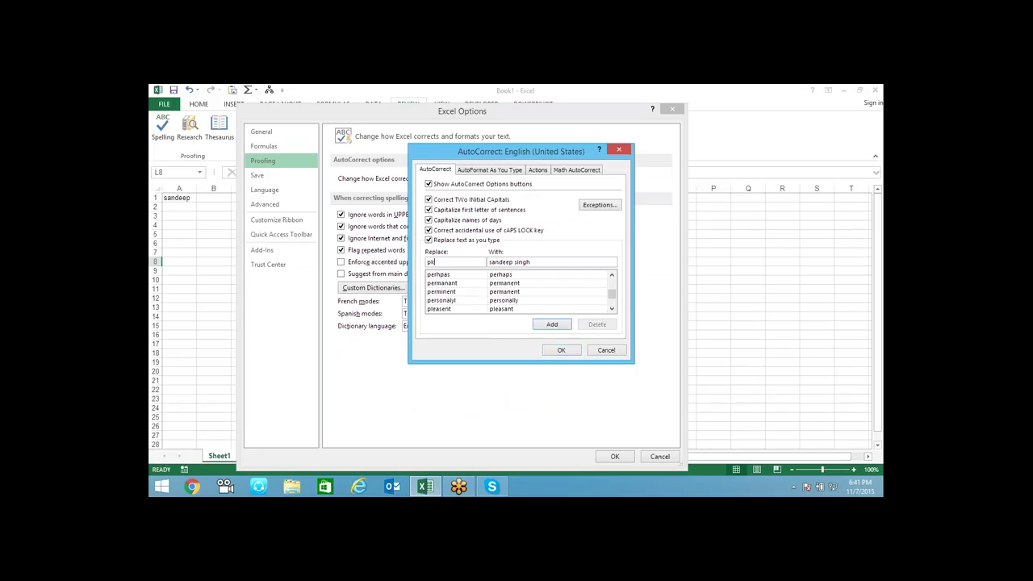
pyautogui.press('Tab')
pyautogui.click(552, 323)
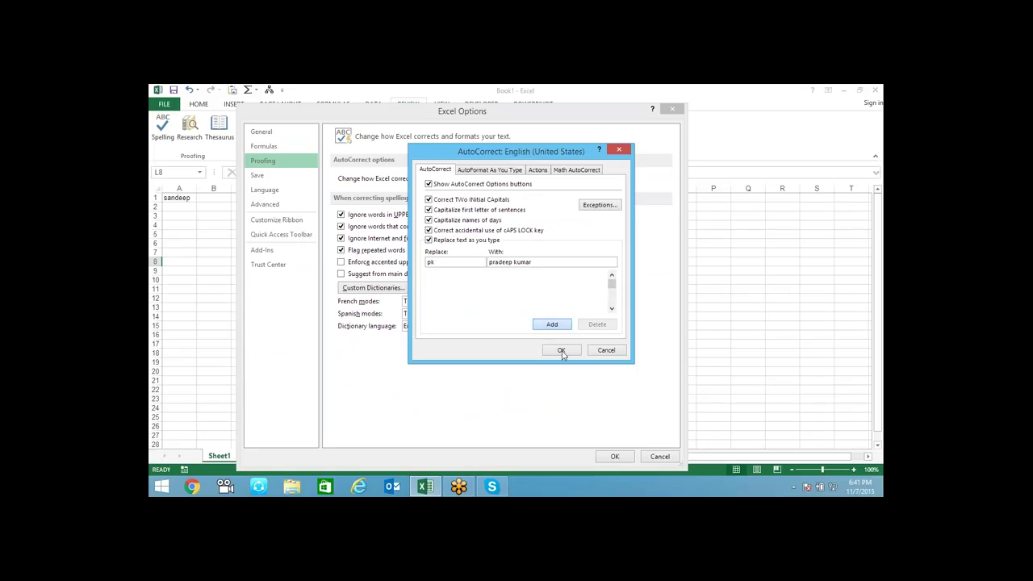
pyautogui.click(562, 353)
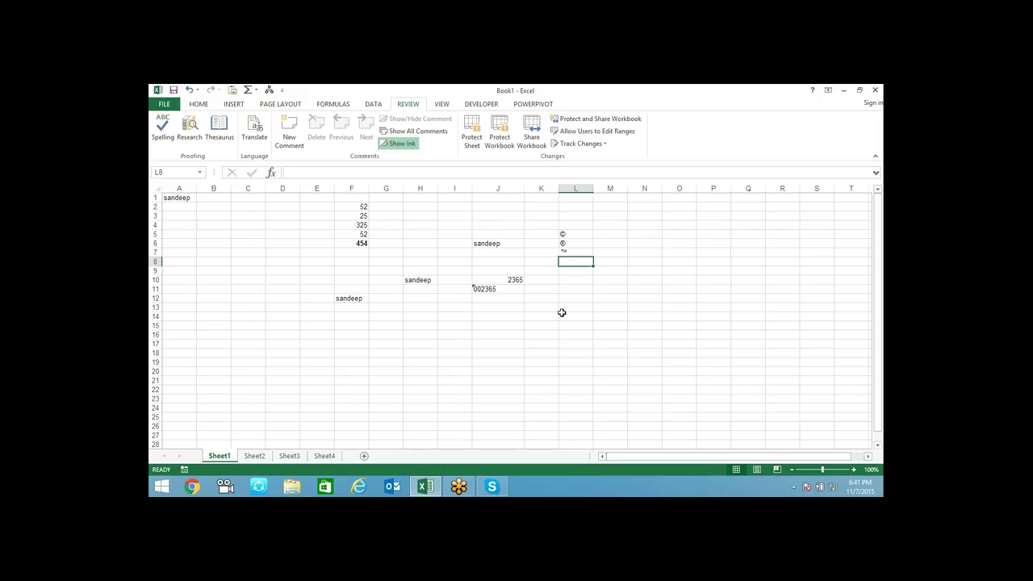
# - Type pk in L8 to expand the full name, then enter an e-mail address in G15
pyautogui.write('pk')
pyautogui.press('Return')
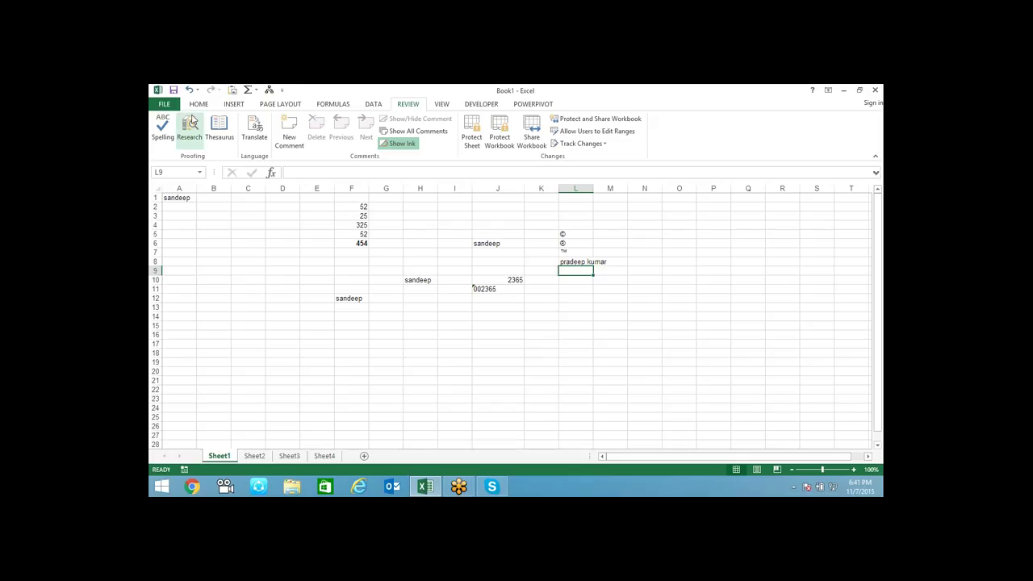
pyautogui.click(387, 324)
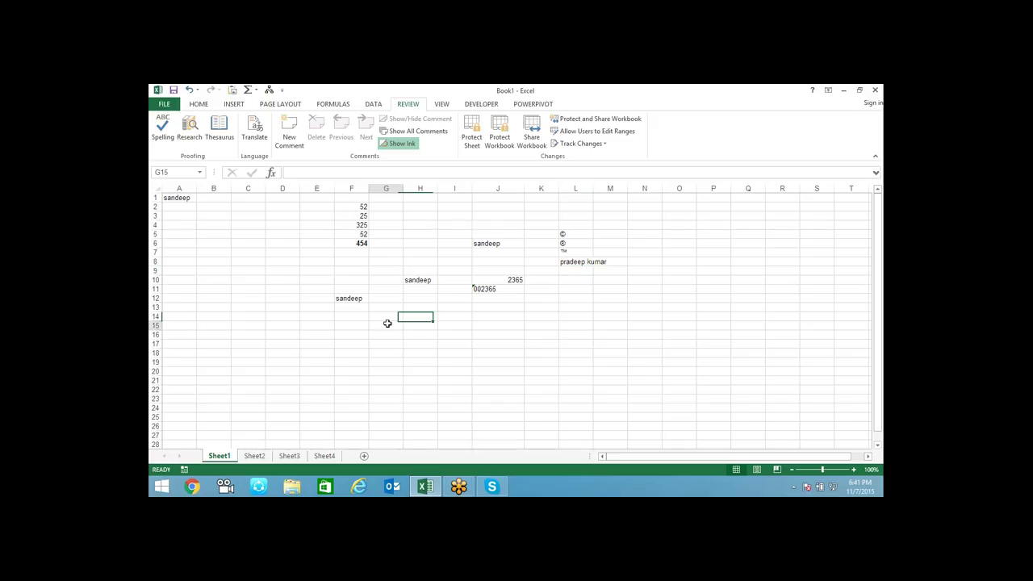
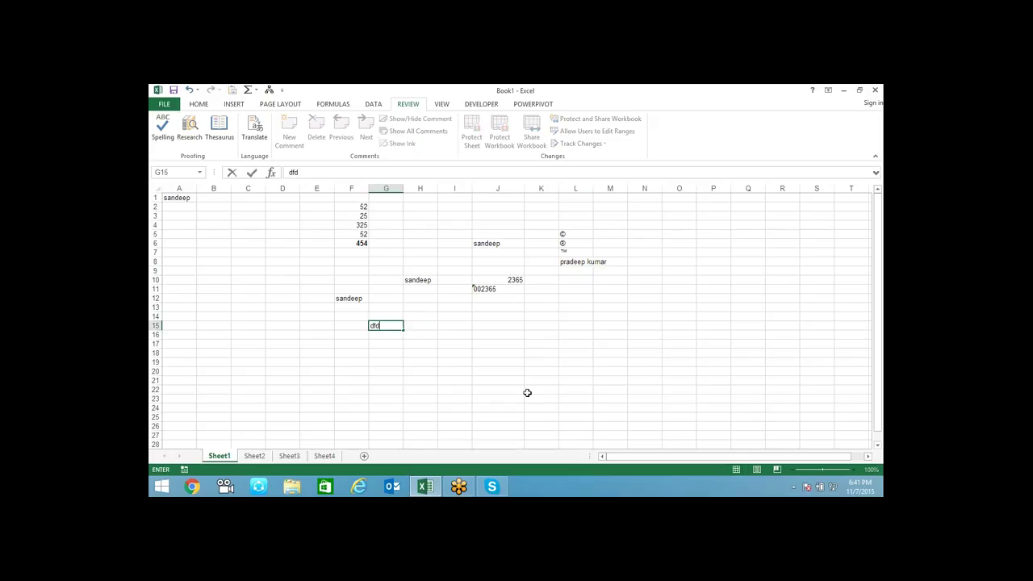
pyautogui.hotkey('ctrl', 'Return')
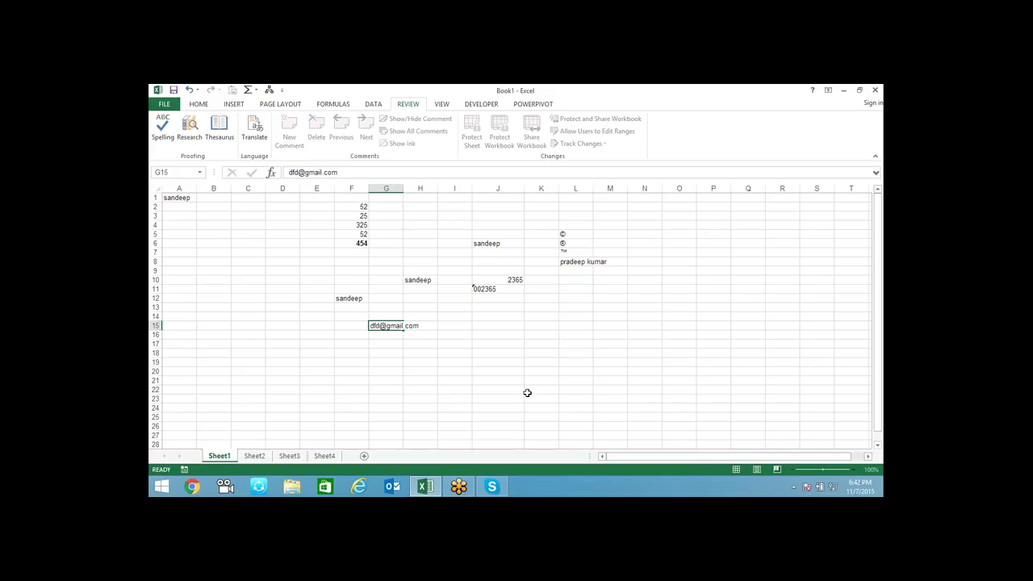
pyautogui.press('Return')
pyautogui.write('www')
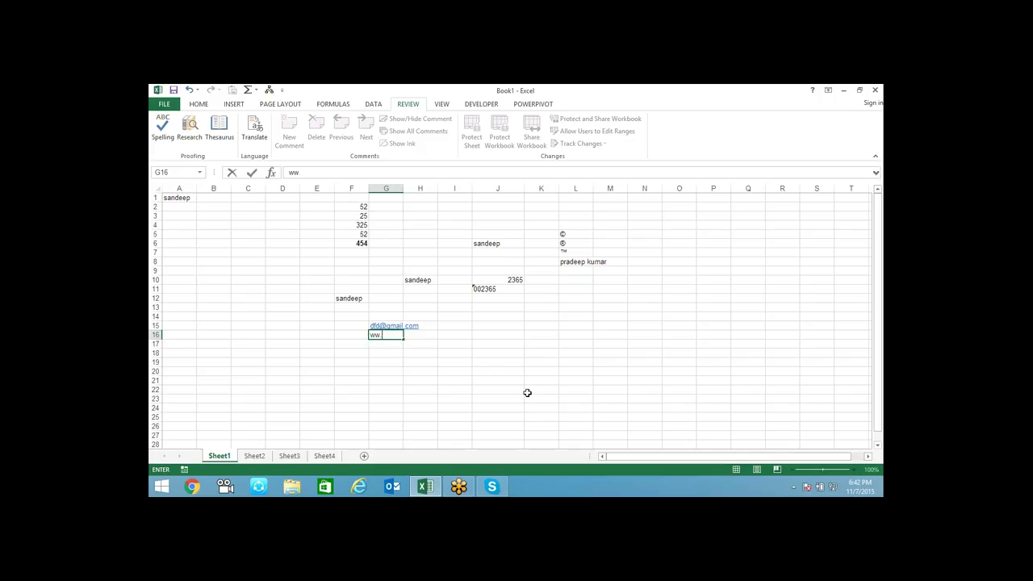
pyautogui.write('.fac')
pyautogui.write('ebook.c')
pyautogui.write('om')
pyautogui.press('Return')
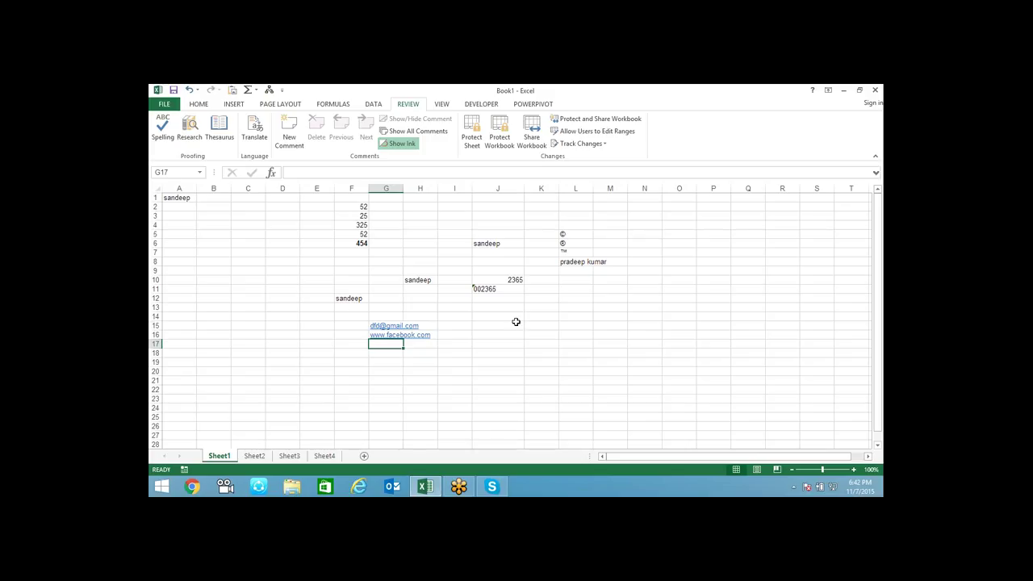
pyautogui.click(514, 324)
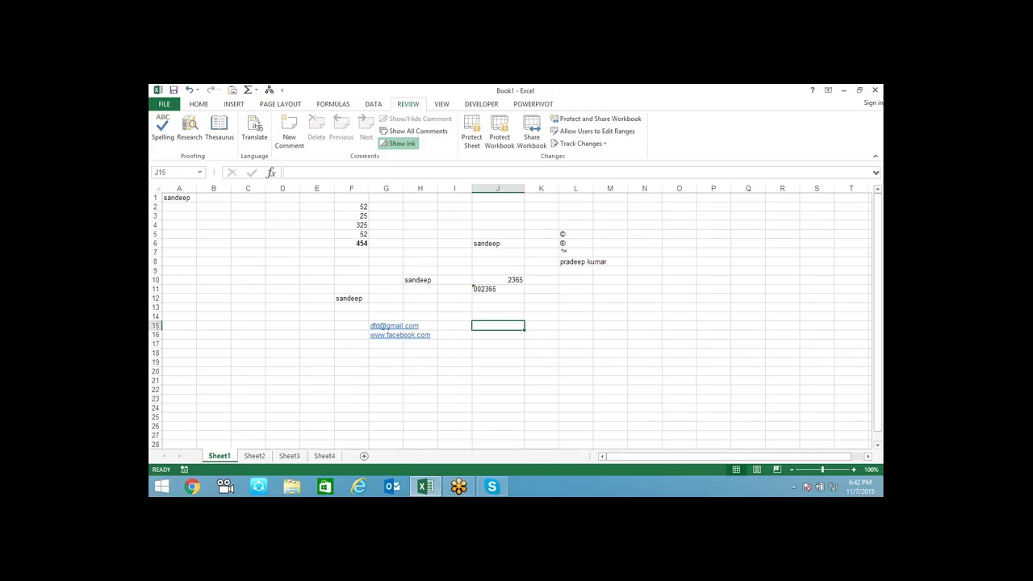
# - Uncheck 'Internet and network paths with hyperlinks' under AutoFormat As You Type
pyautogui.click(162, 103)
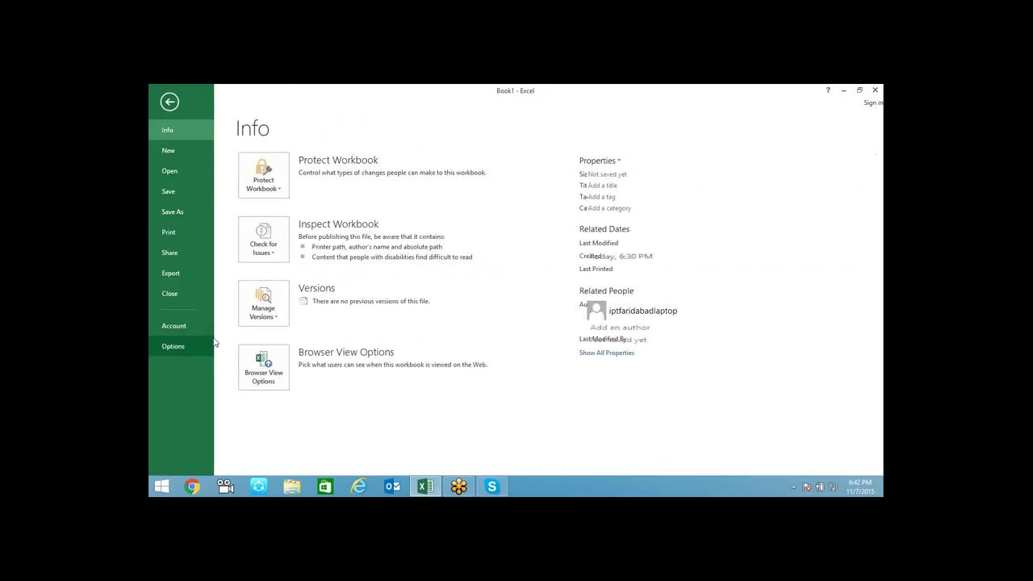
pyautogui.click(173, 346)
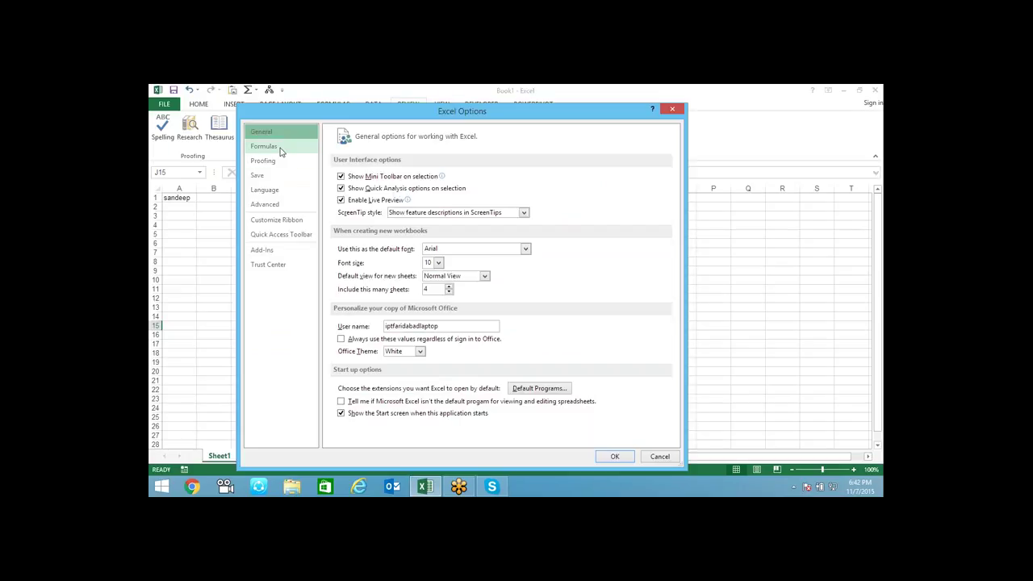
pyautogui.click(274, 147)
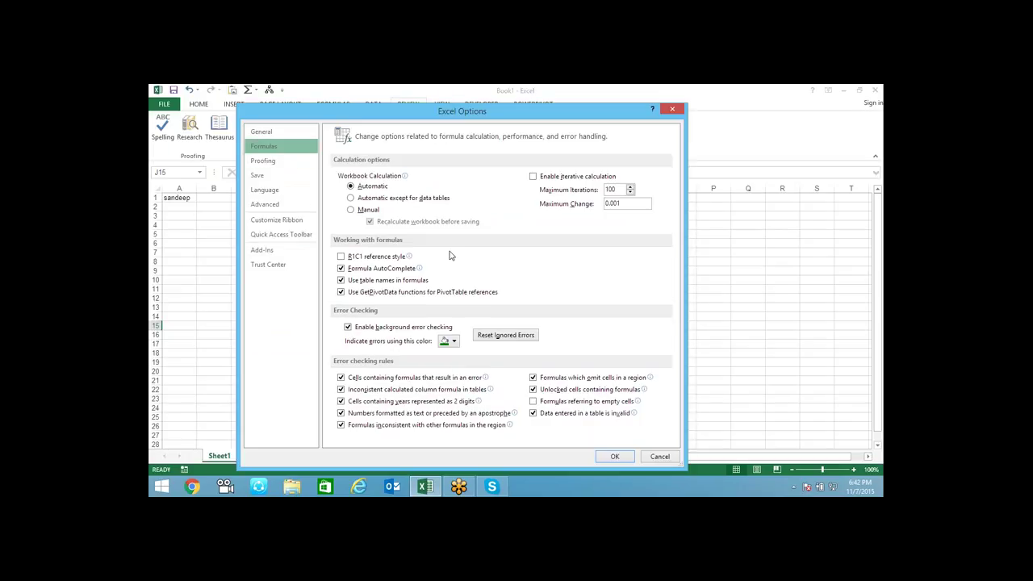
pyautogui.click(287, 159)
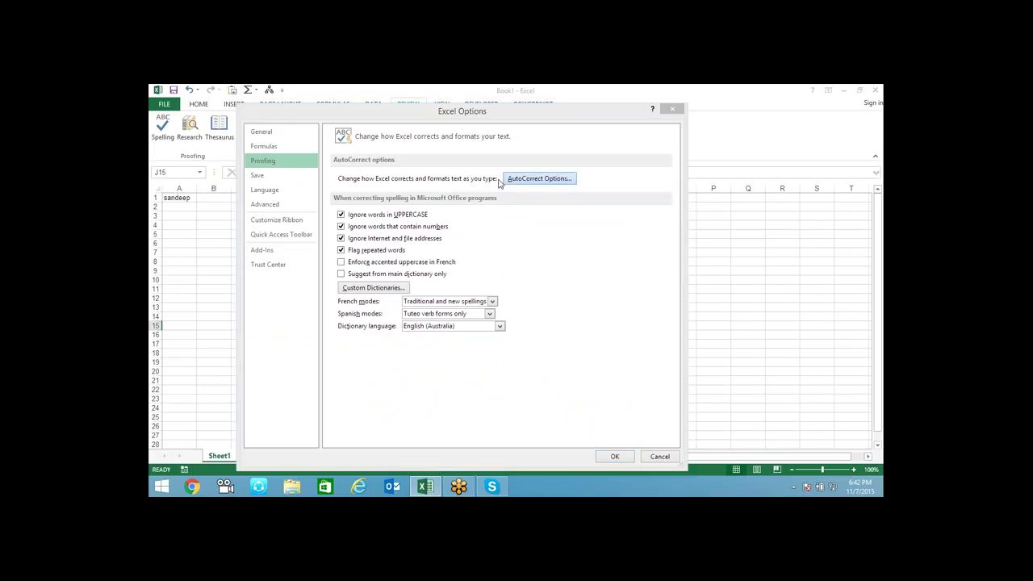
pyautogui.click(540, 179)
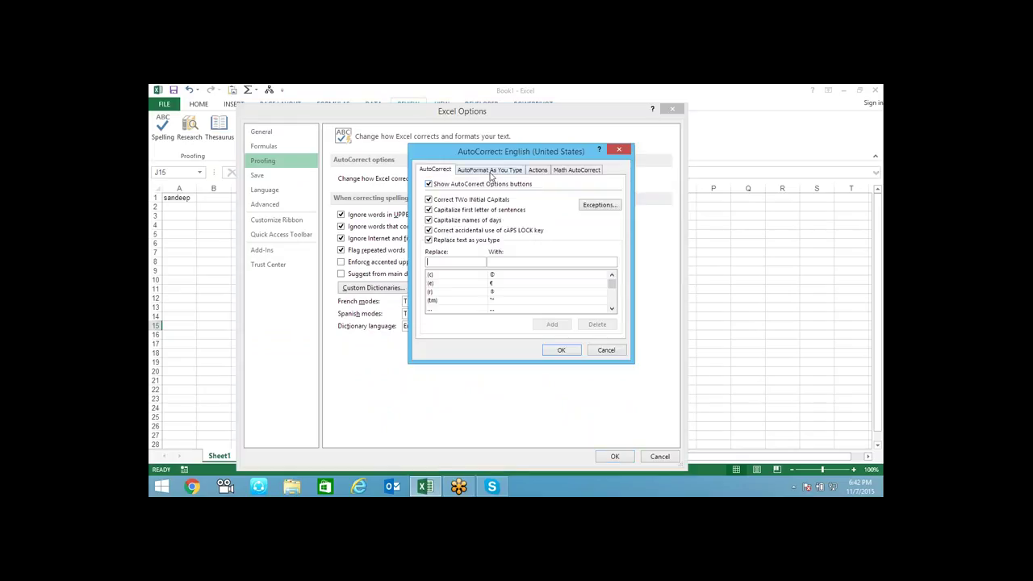
pyautogui.click(474, 171)
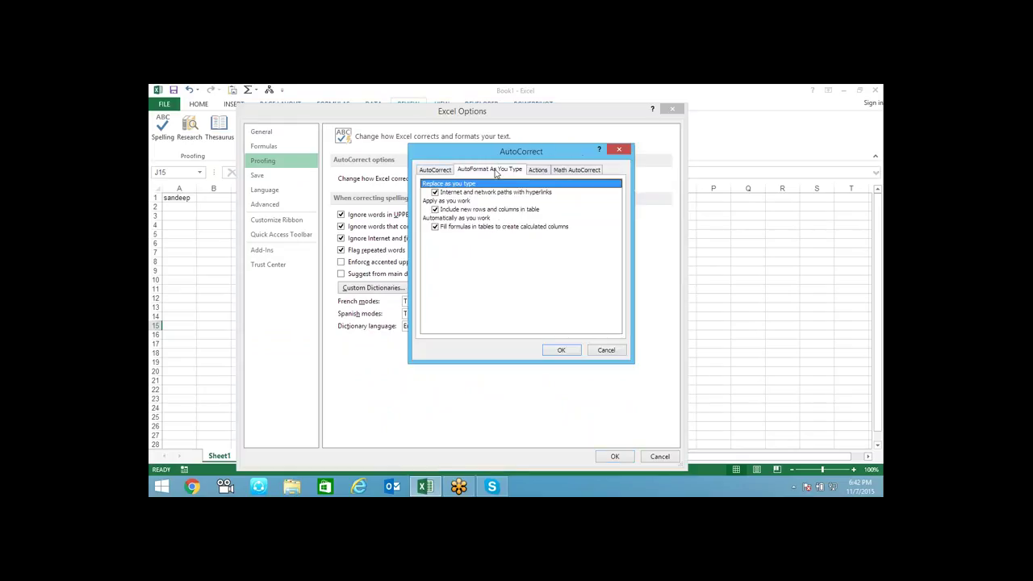
pyautogui.click(435, 193)
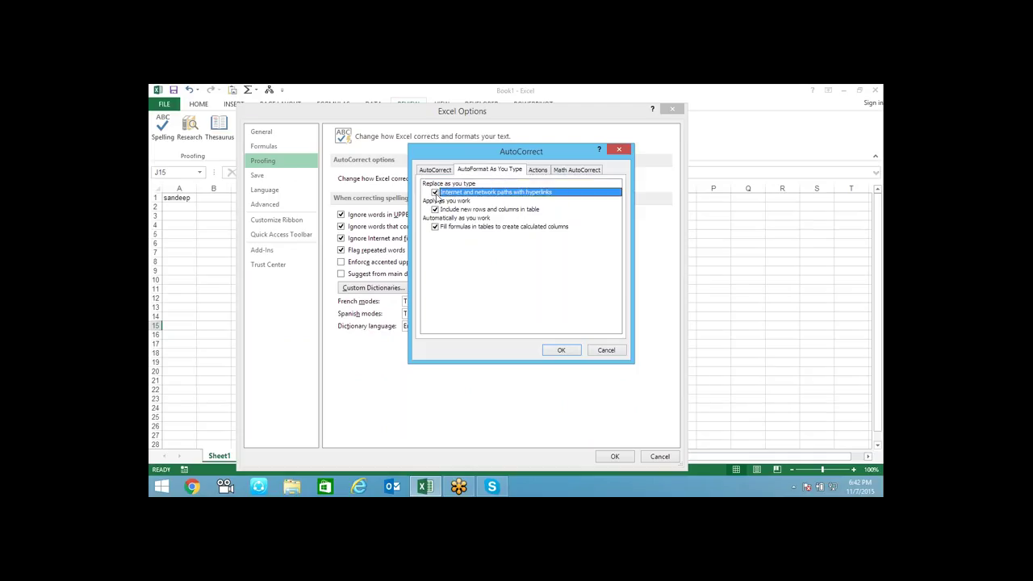
pyautogui.click(561, 350)
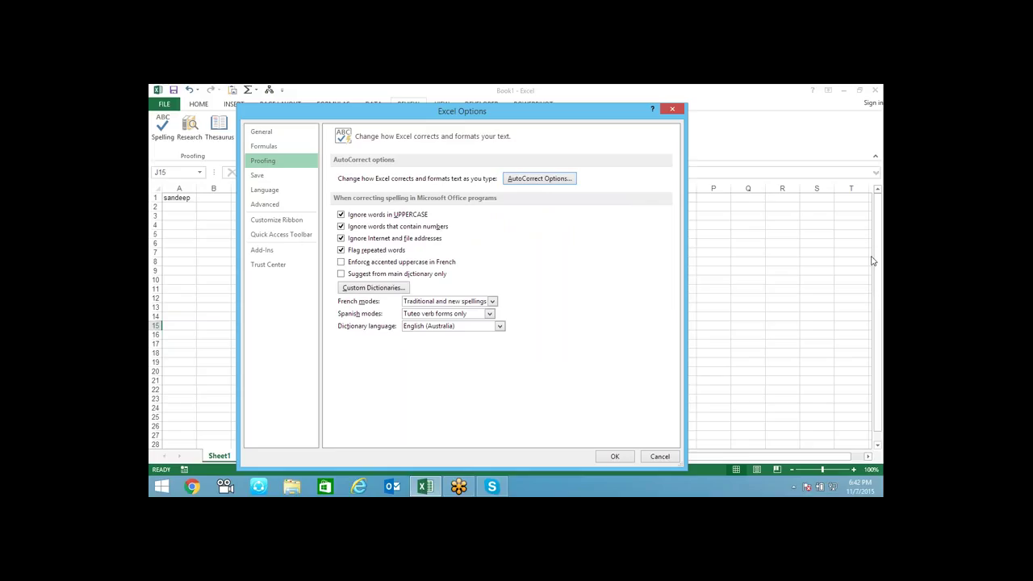
# - Bring up the Save settings in Excel Options
pyautogui.click(874, 403)
pyautogui.click(866, 116)
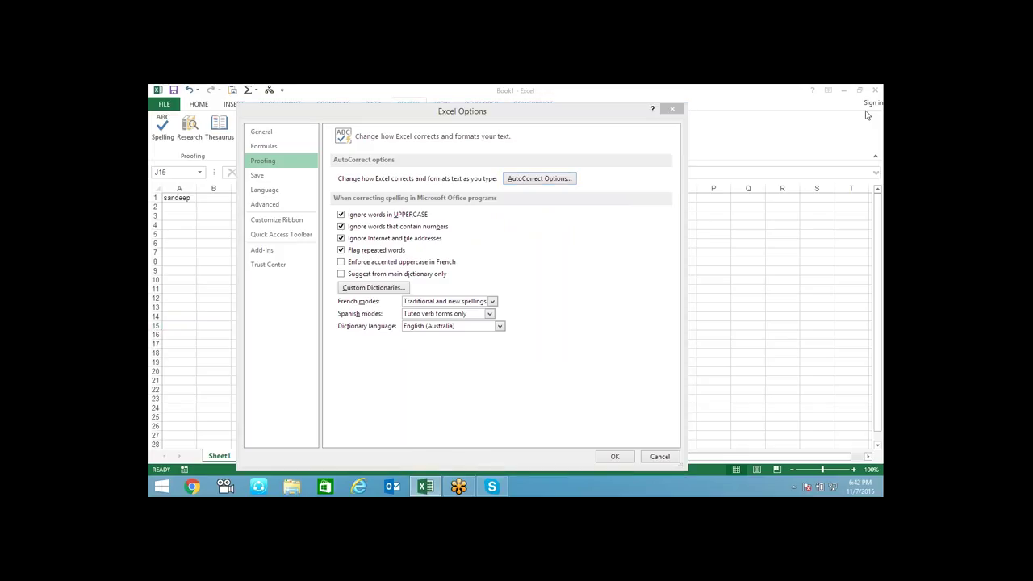
pyautogui.click(284, 177)
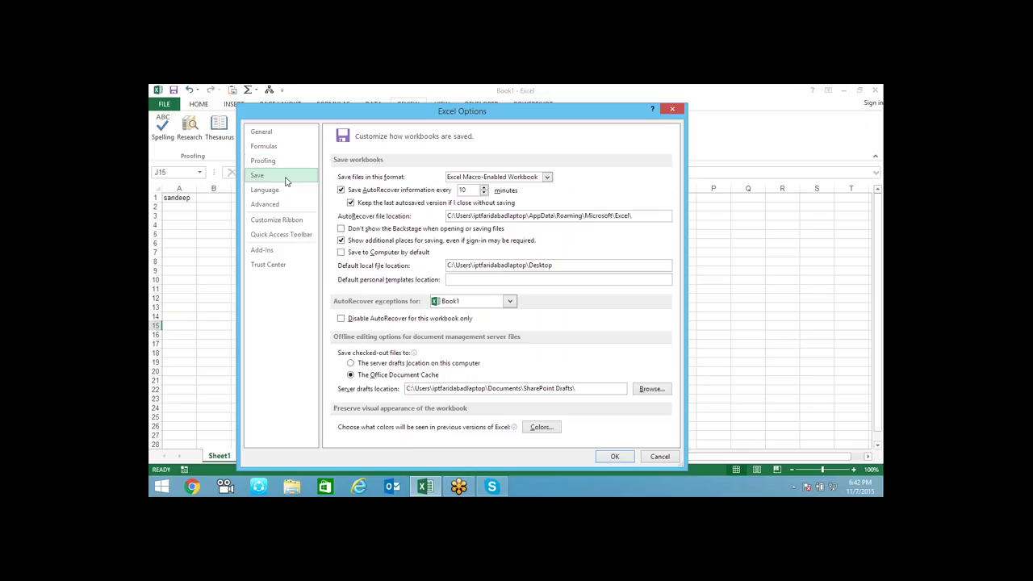
pyautogui.click(614, 456)
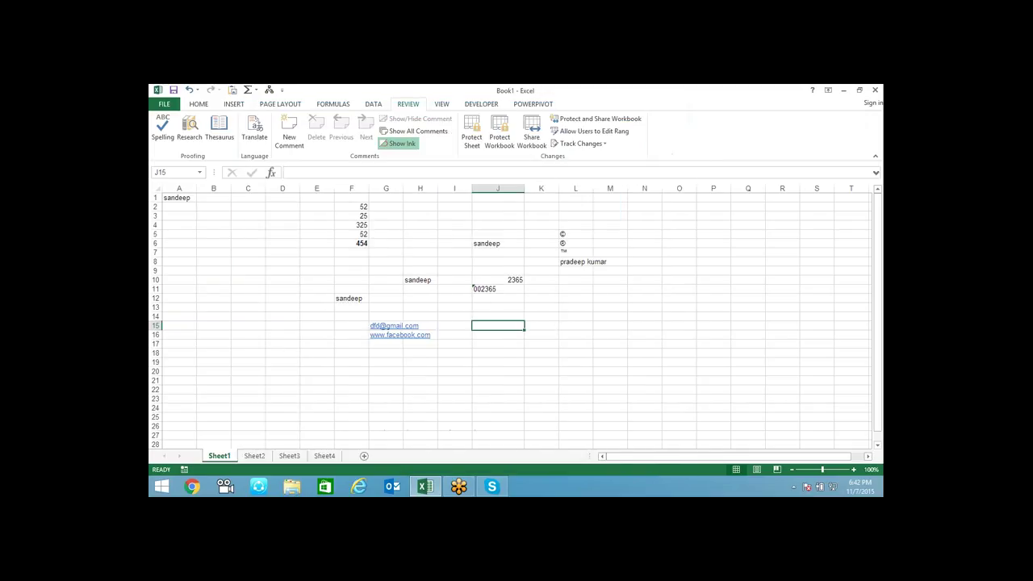
pyautogui.click(446, 251)
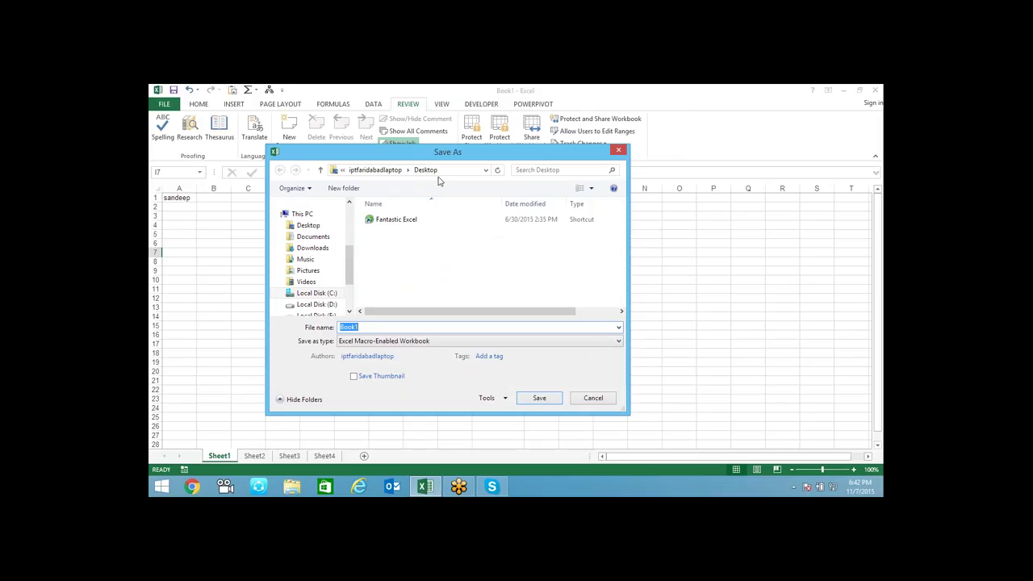
pyautogui.click(473, 171)
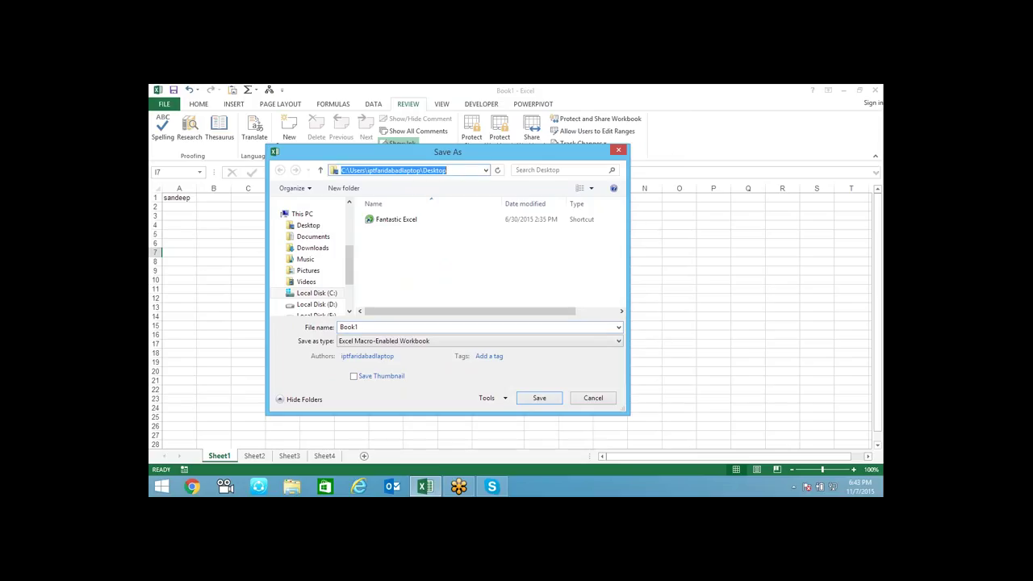
pyautogui.click(493, 266)
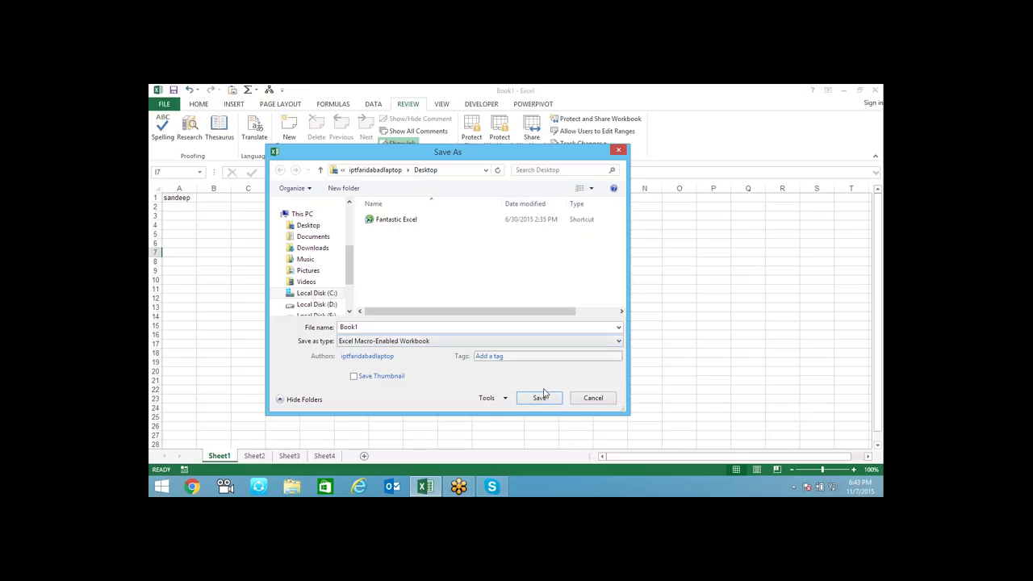
pyautogui.click(594, 397)
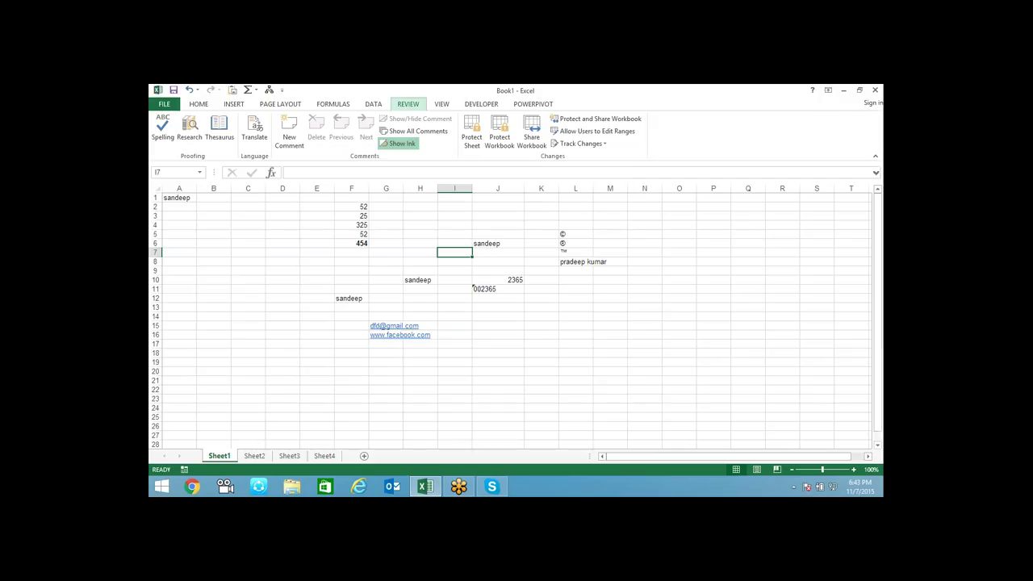
pyautogui.hotkey('alt', 'f')
# - Keep Excel Macro-Enabled Workbook as the default save format in the Save options
pyautogui.press('t')
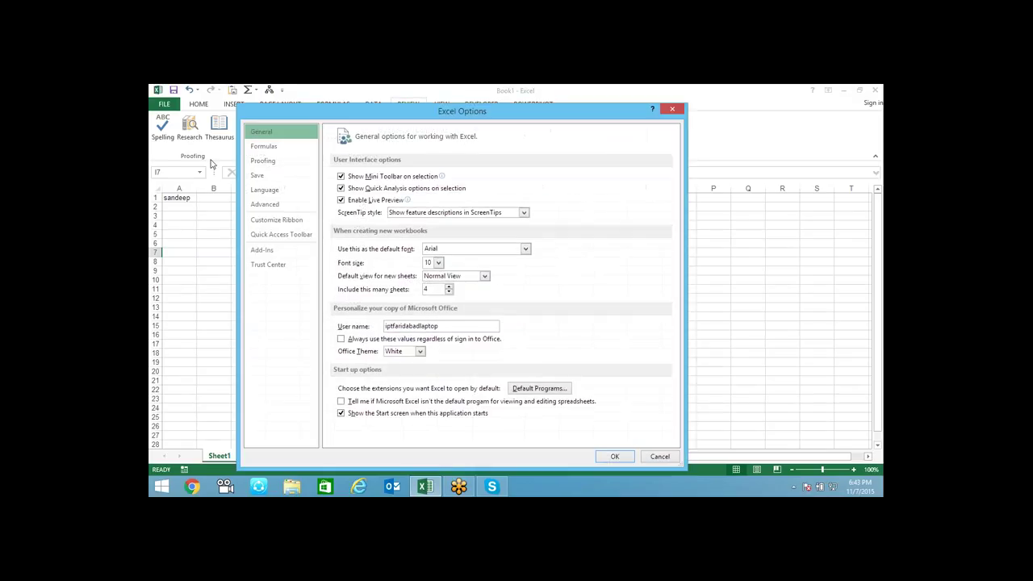
pyautogui.click(257, 176)
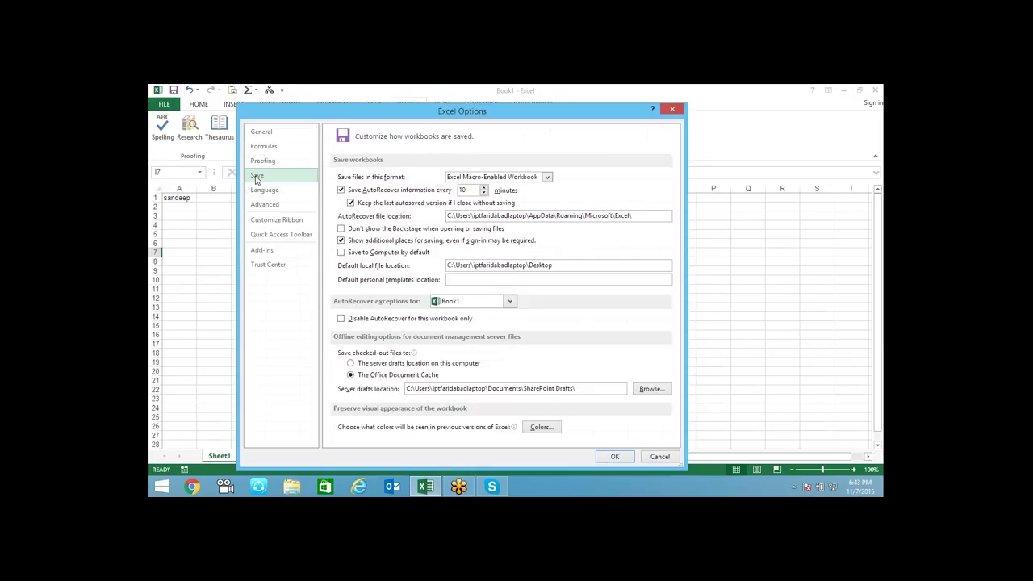
pyautogui.click(548, 177)
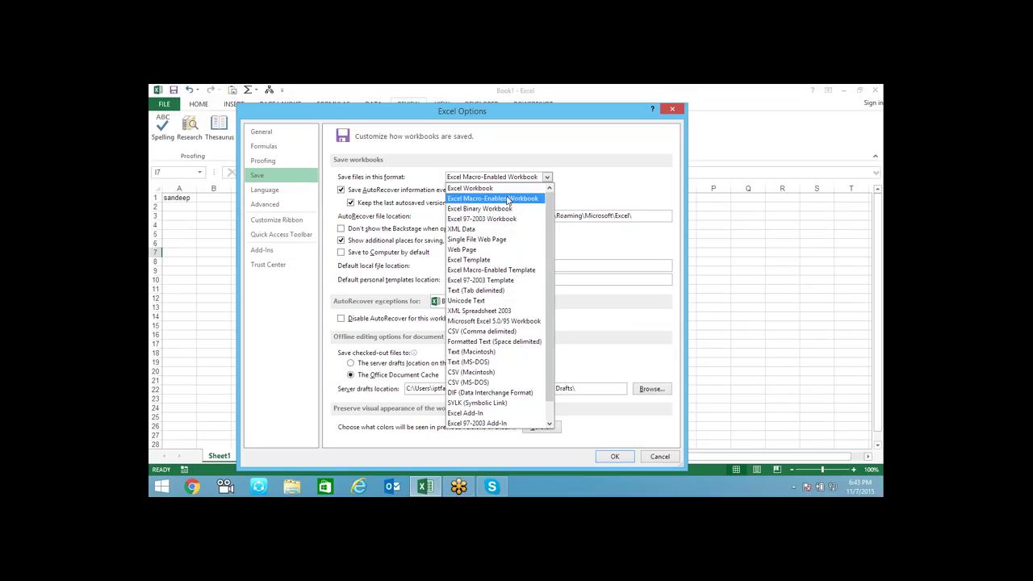
pyautogui.click(508, 200)
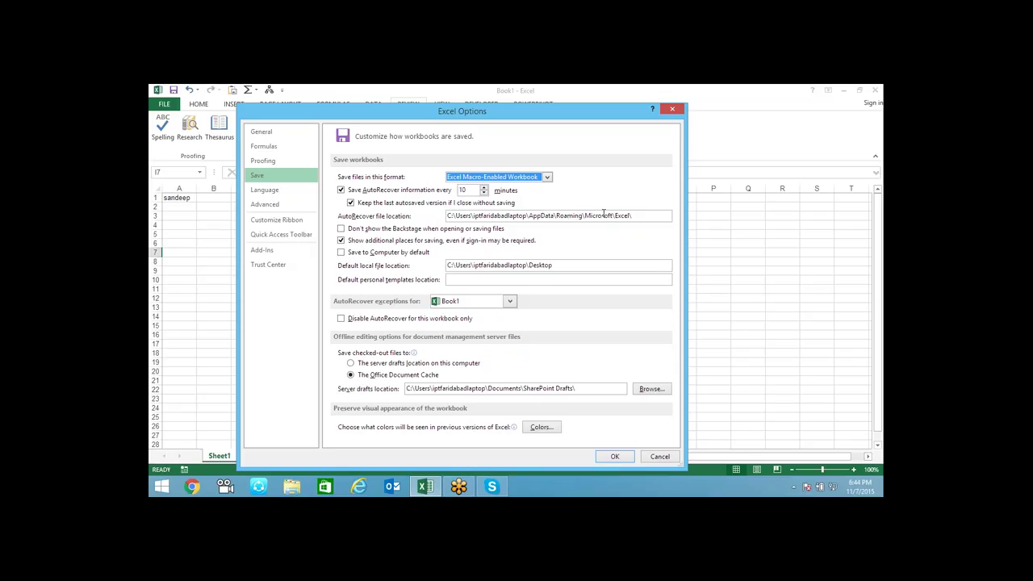
pyautogui.moveTo(602, 118); pyautogui.dragTo(618, 120)
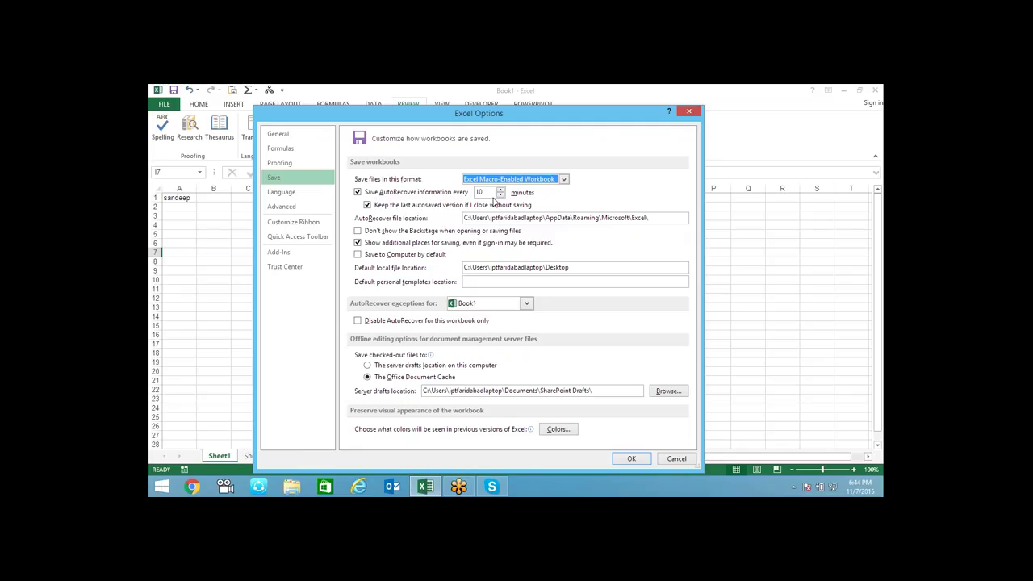
# - Review the 10-minute AutoRecover interval and the default file and templates location fields
pyautogui.click(490, 192)
pyautogui.doubleClick(489, 192)
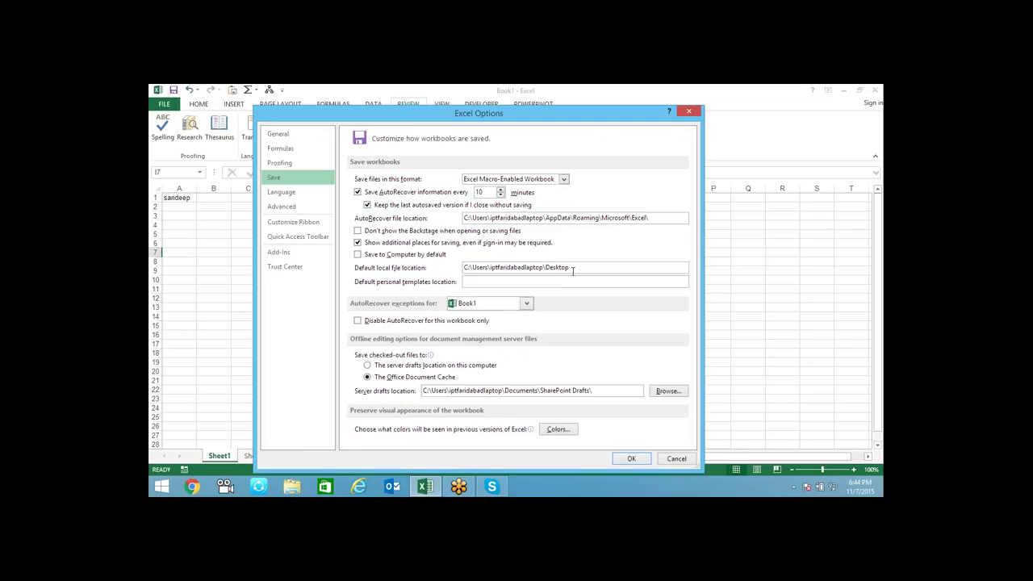
pyautogui.moveTo(572, 269); pyautogui.dragTo(515, 266)
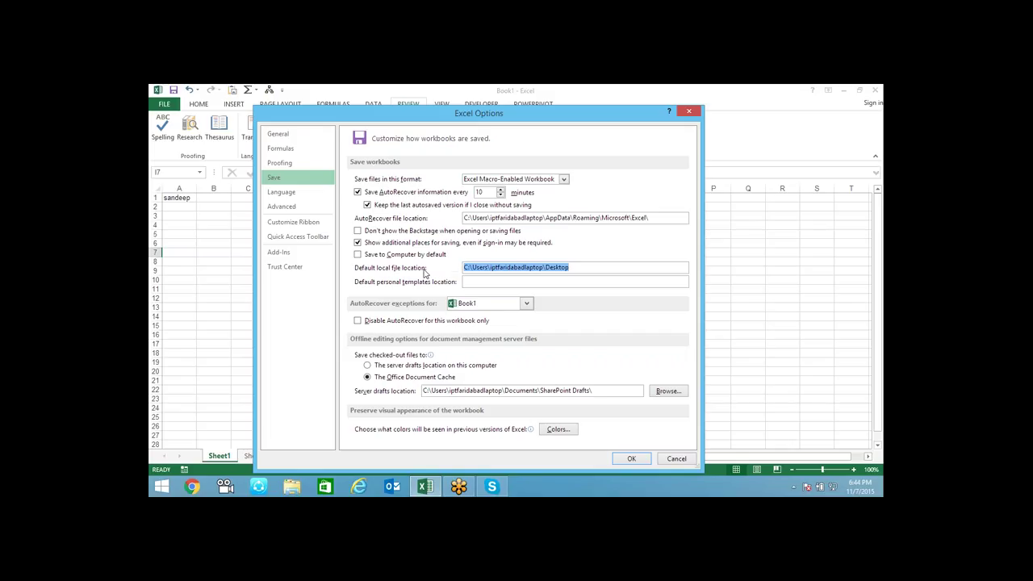
pyautogui.click(584, 269)
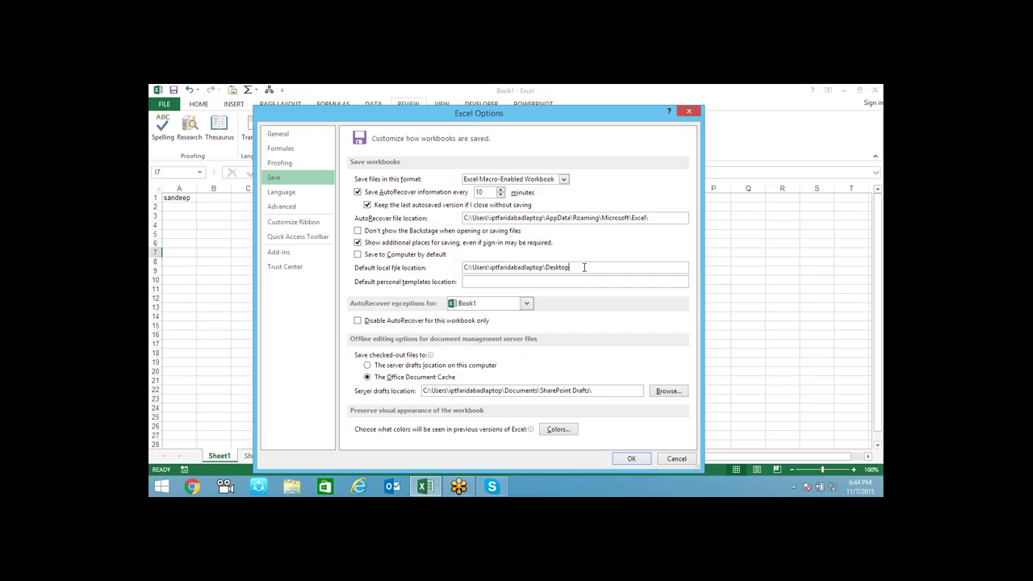
pyautogui.click(526, 285)
# - Choose Book1 under AutoRecover exceptions and tick 'Disable AutoRecover for this workbook only'
pyautogui.click(371, 322)
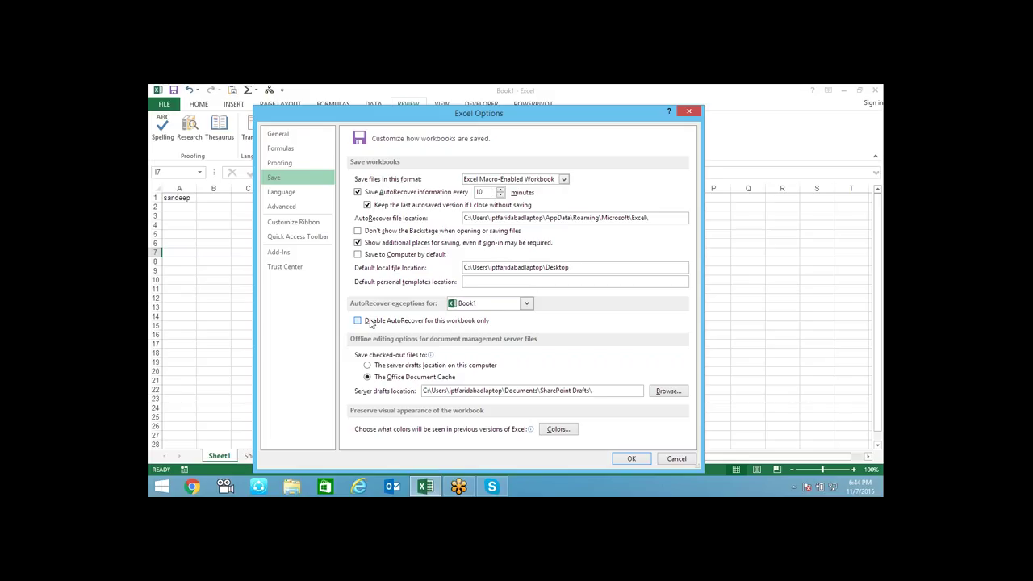
pyautogui.click(525, 304)
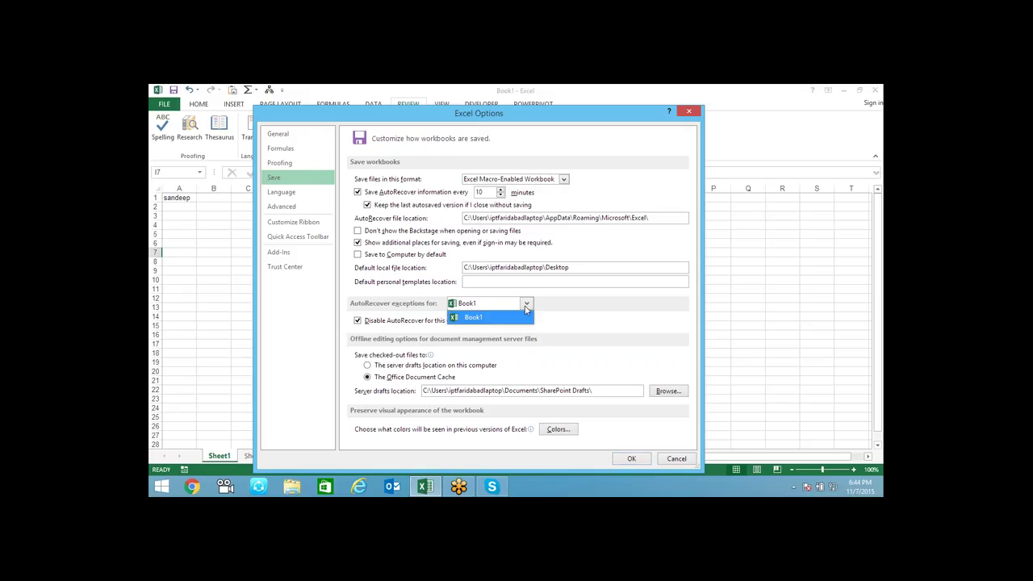
pyautogui.click(458, 317)
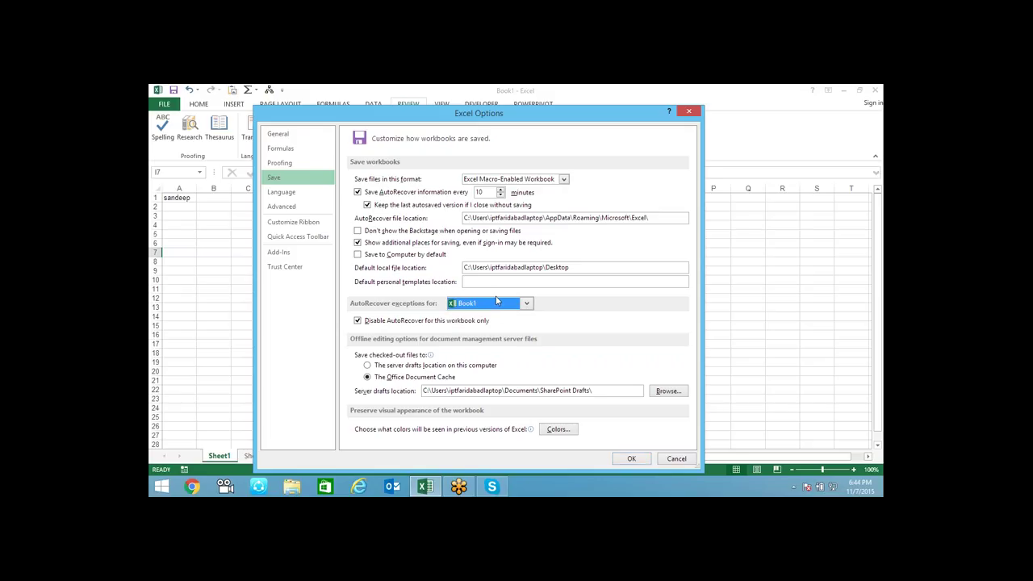
pyautogui.click(394, 321)
pyautogui.click(417, 323)
# - Cancel the Options changes and browse recoverable unsaved workbooks from Manage Versions
pyautogui.click(676, 459)
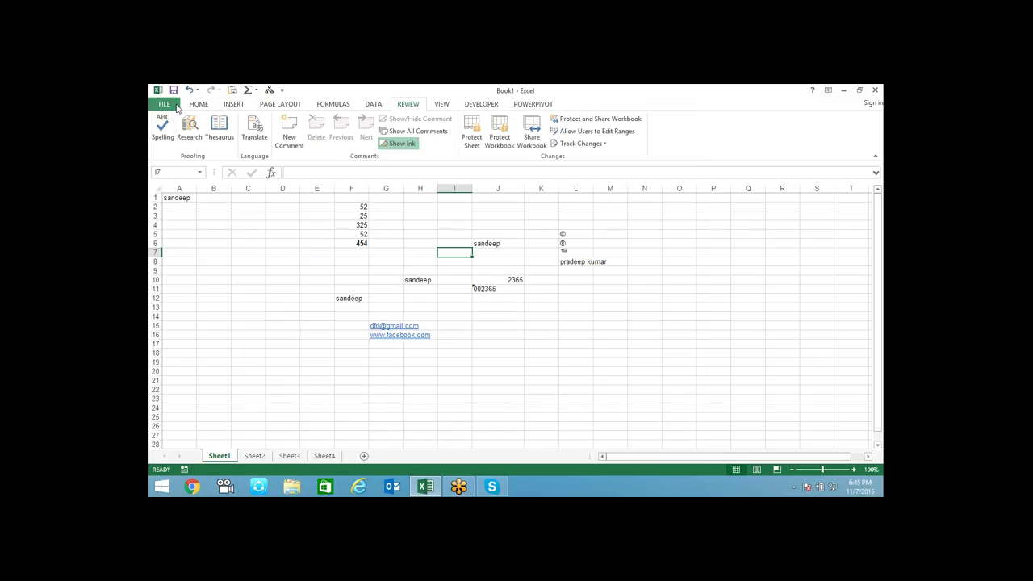
pyautogui.click(176, 105)
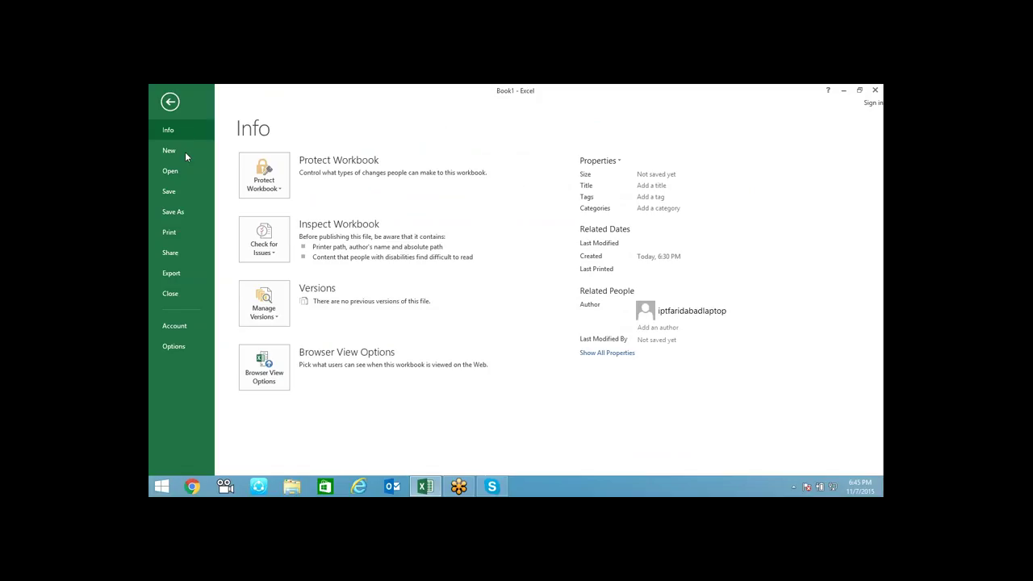
pyautogui.click(277, 316)
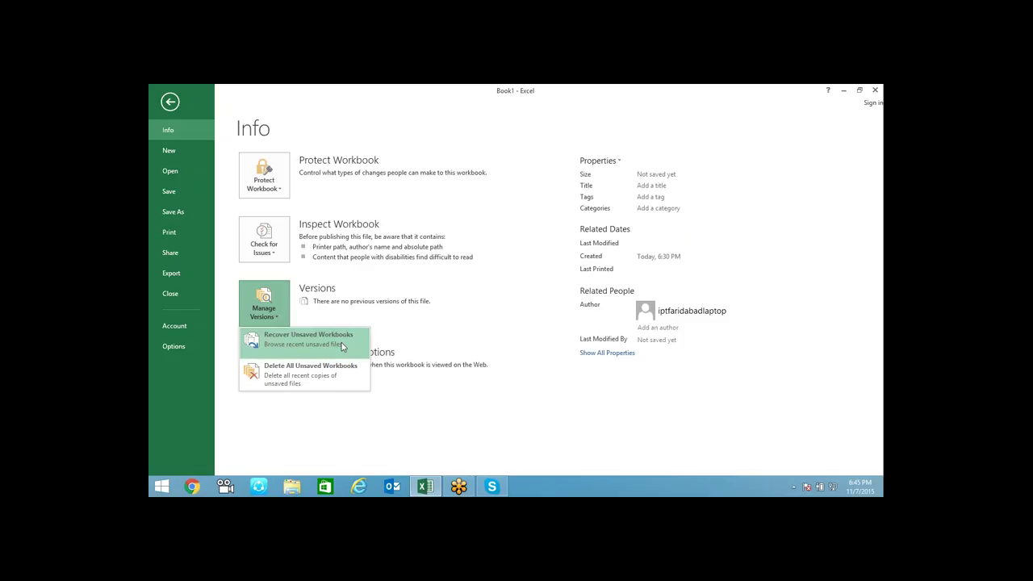
pyautogui.press('Escape')
pyautogui.press('Escape')
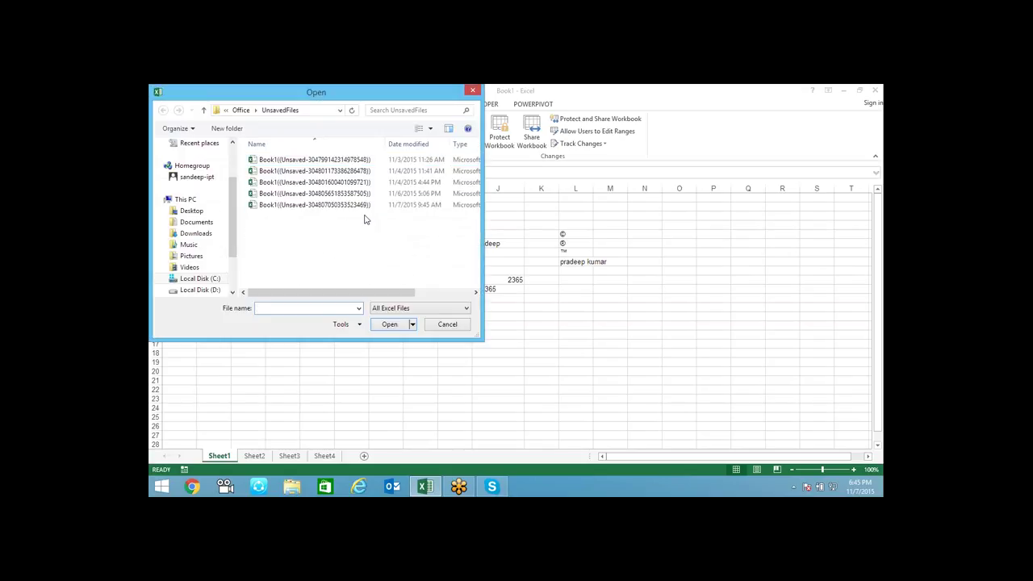
# - Open the most recent unsaved workbook, close it with Don't Save, and return to Info
pyautogui.doubleClick(363, 205)
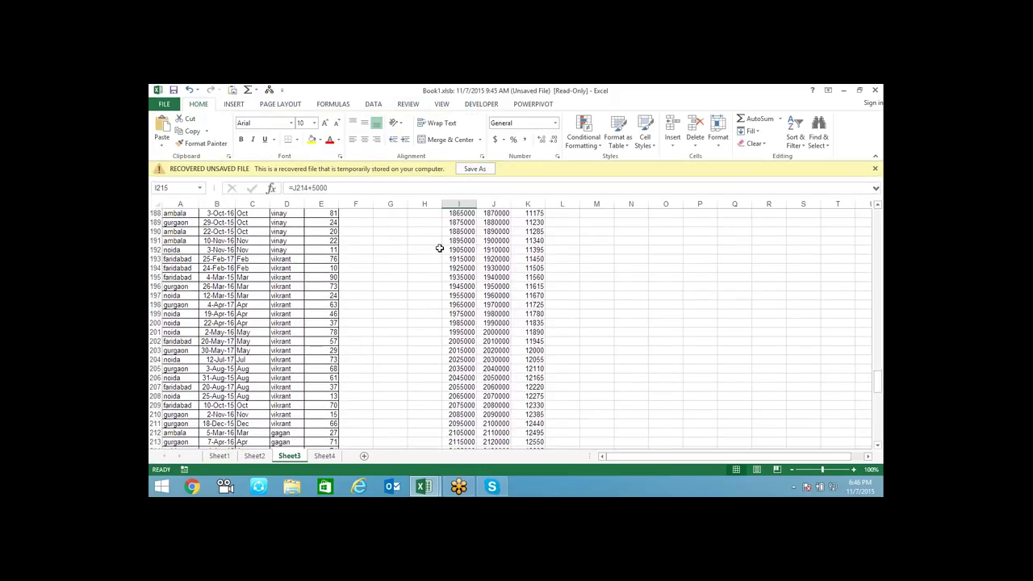
pyautogui.scroll(4, 401, 339)
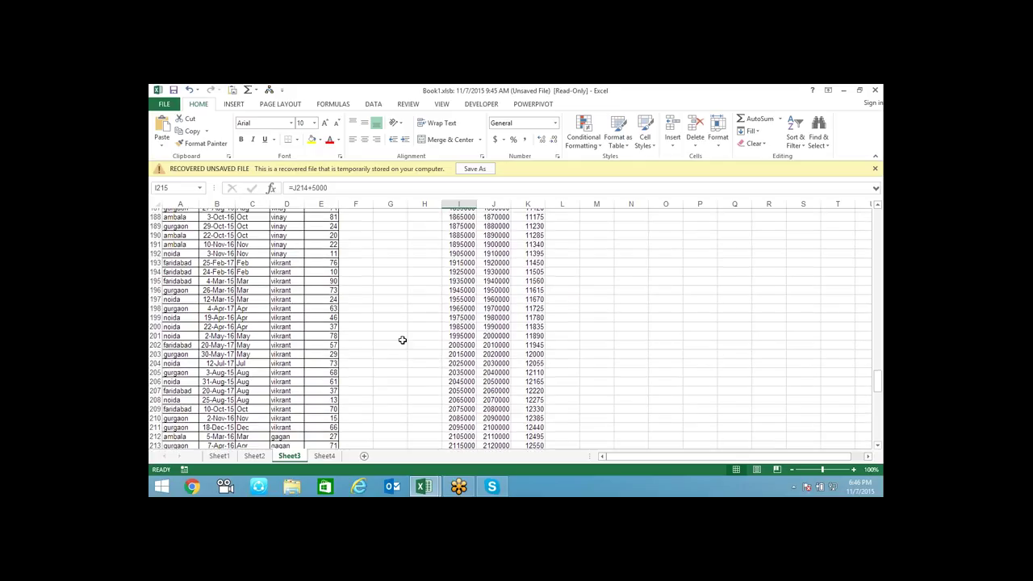
pyautogui.scroll(4, 395, 293)
pyautogui.scroll(4, 398, 283)
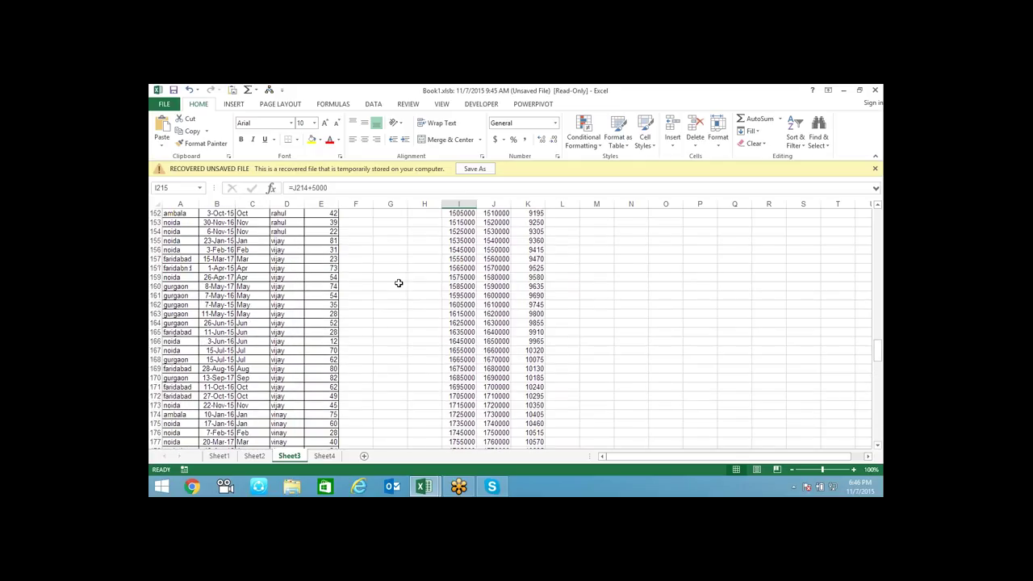
pyautogui.click(875, 89)
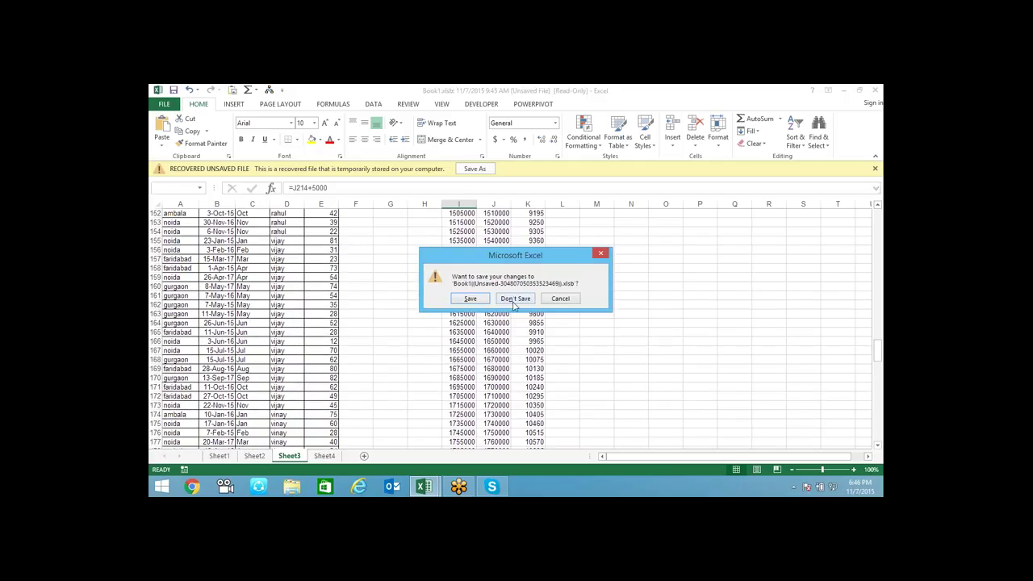
pyautogui.click(514, 298)
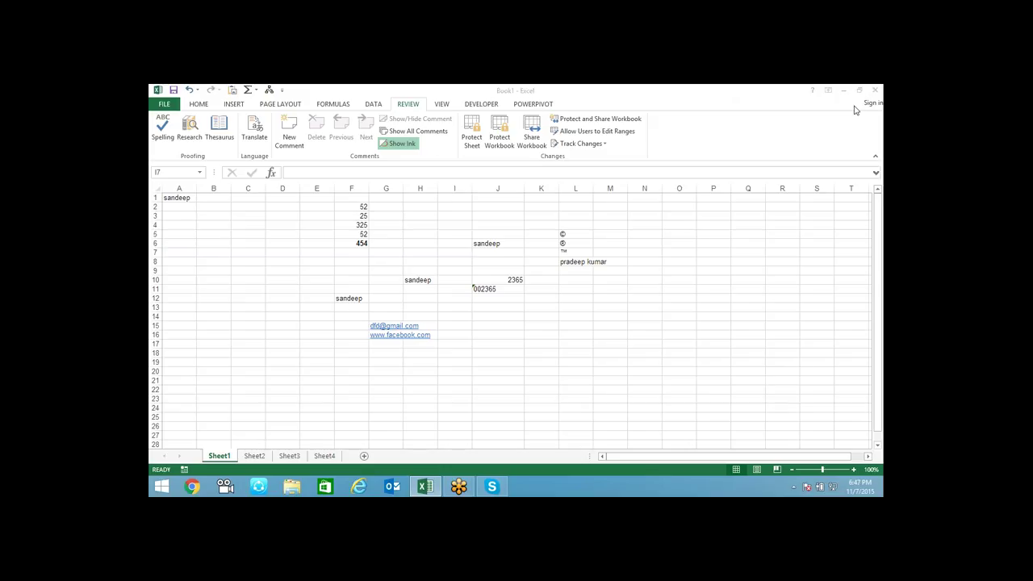
pyautogui.click(165, 104)
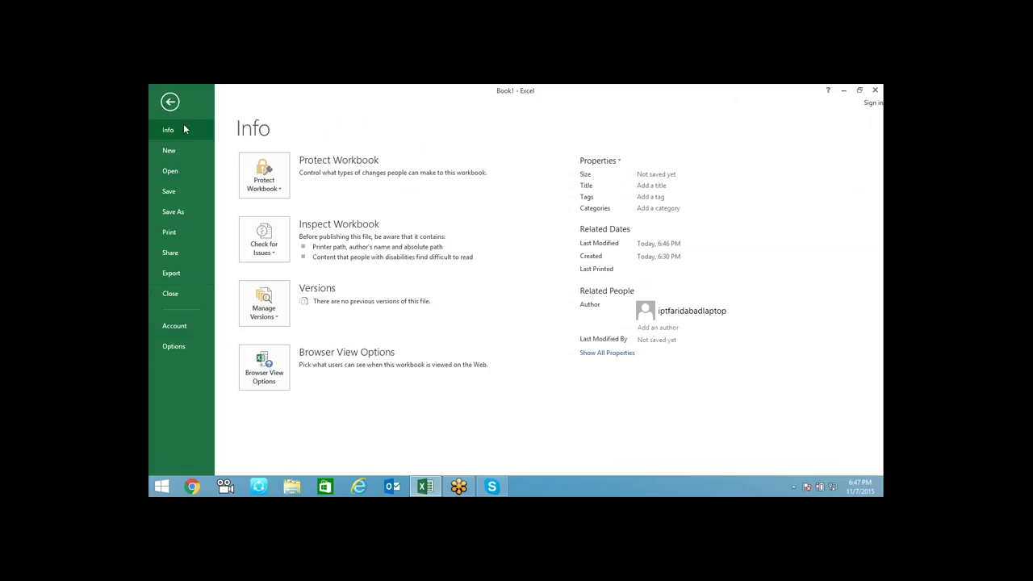
pyautogui.click(279, 323)
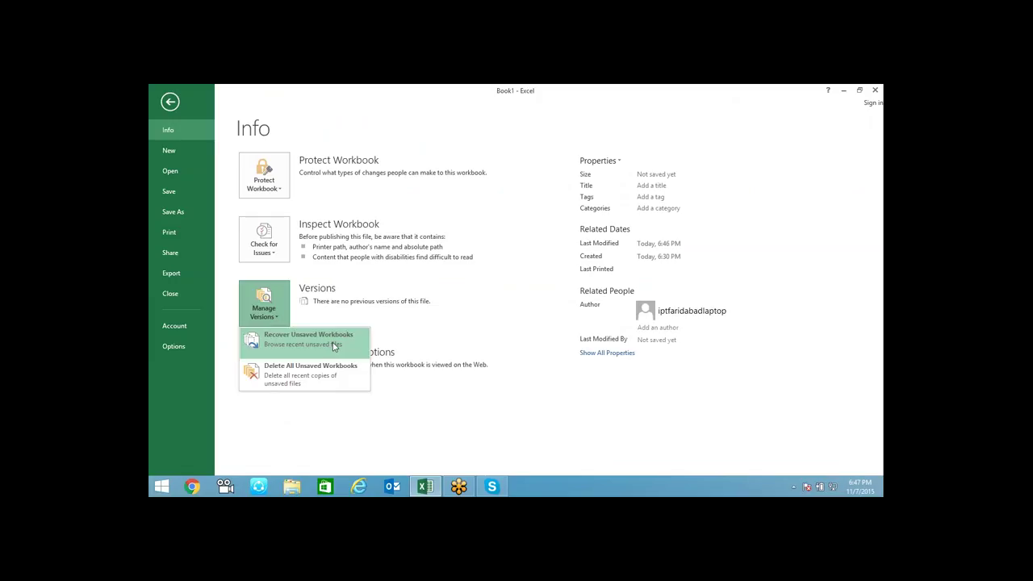
pyautogui.click(334, 346)
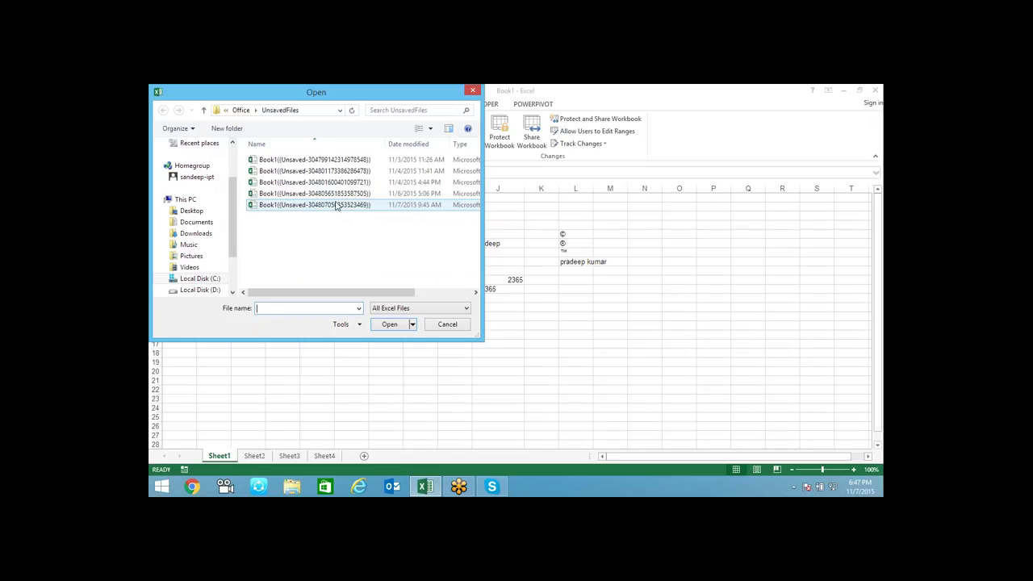
pyautogui.doubleClick(334, 204)
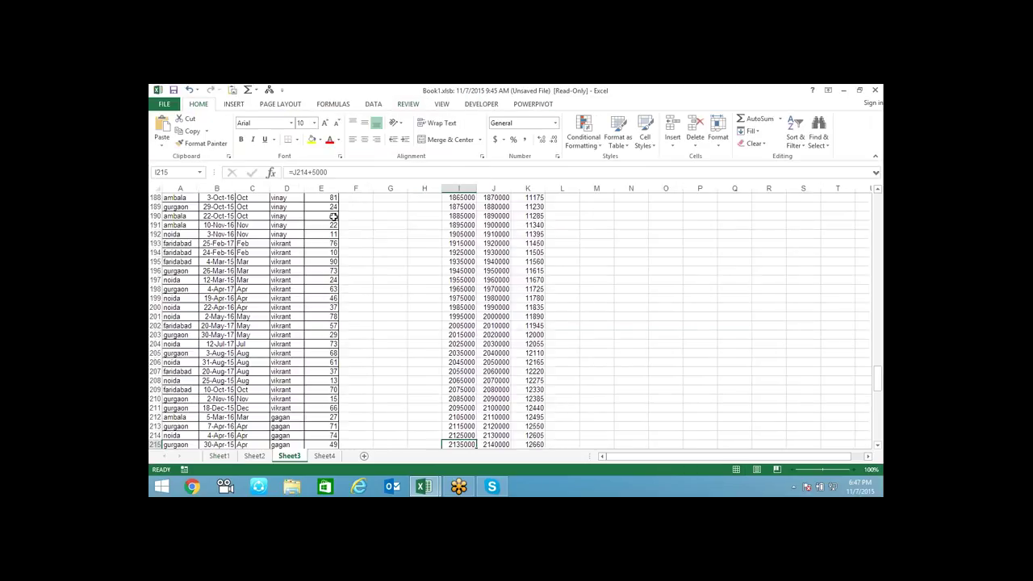
pyautogui.scroll(3, 316, 321)
pyautogui.scroll(4, 316, 320)
pyautogui.scroll(4, 396, 320)
pyautogui.scroll(4, 399, 322)
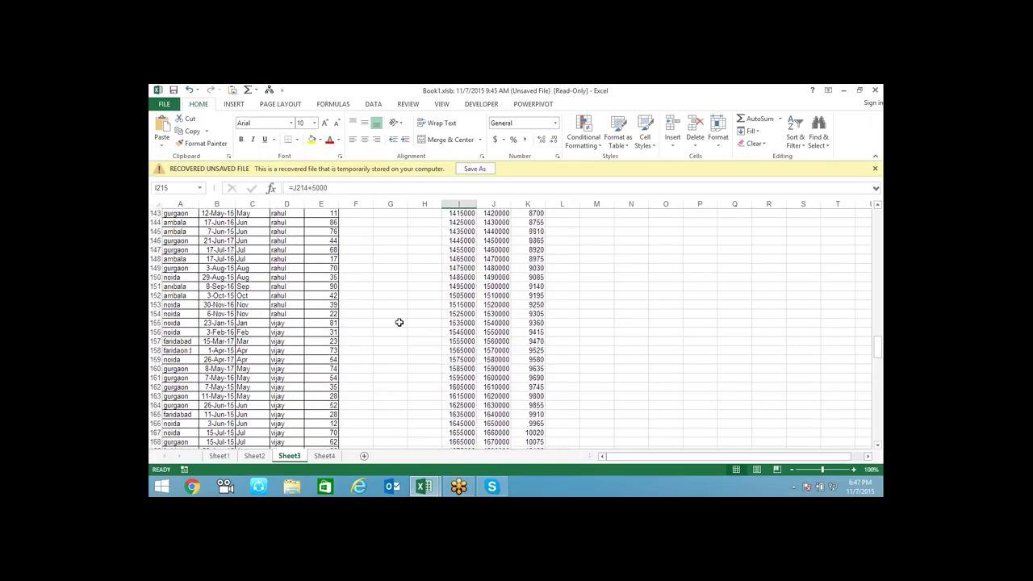
pyautogui.scroll(7, 399, 322)
pyautogui.scroll(7, 422, 307)
pyautogui.scroll(7, 428, 329)
pyautogui.scroll(6, 429, 328)
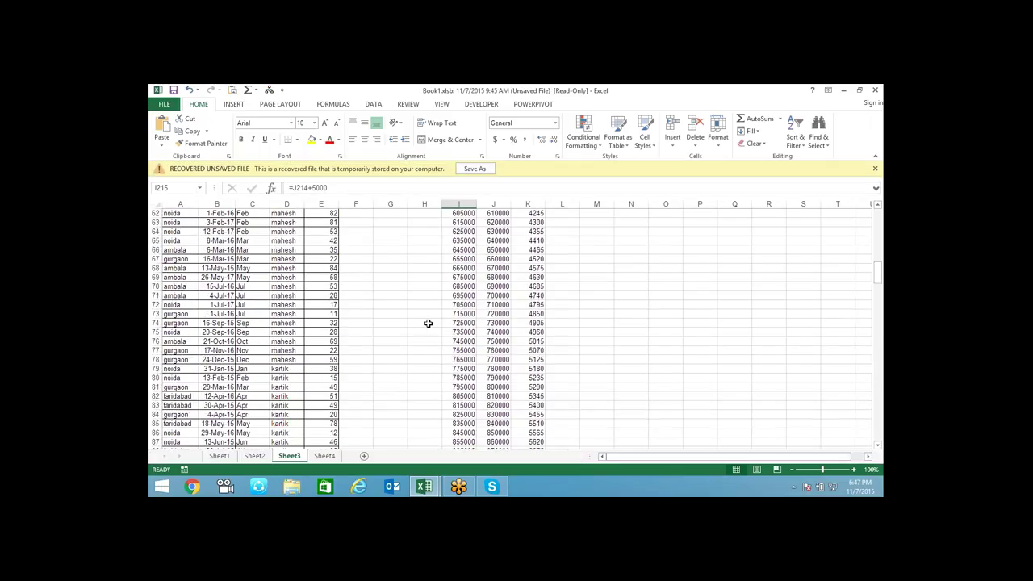
pyautogui.scroll(8, 429, 323)
pyautogui.click(321, 287)
pyautogui.hotkey('ctrl', 'Up')
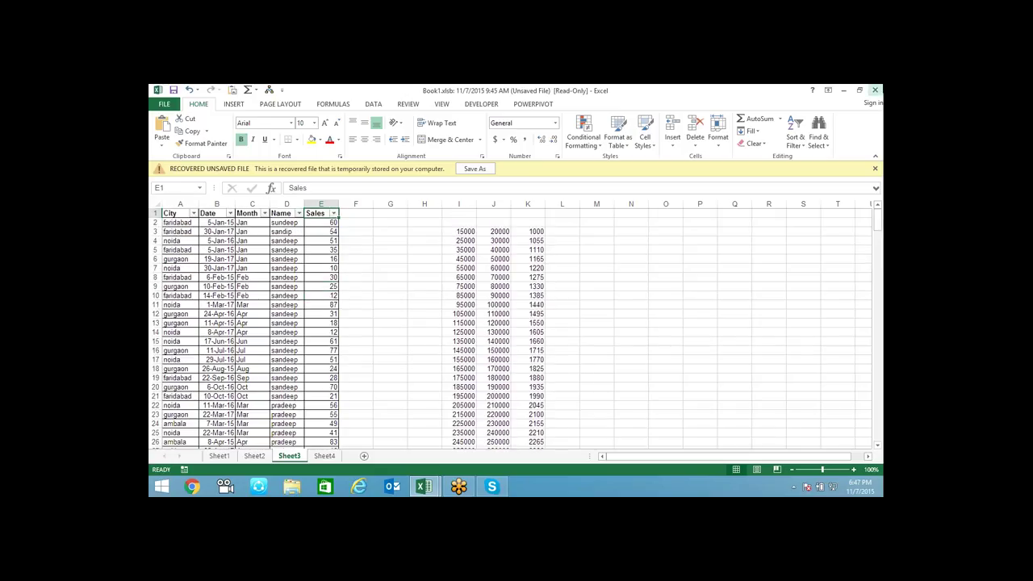
pyautogui.click(253, 456)
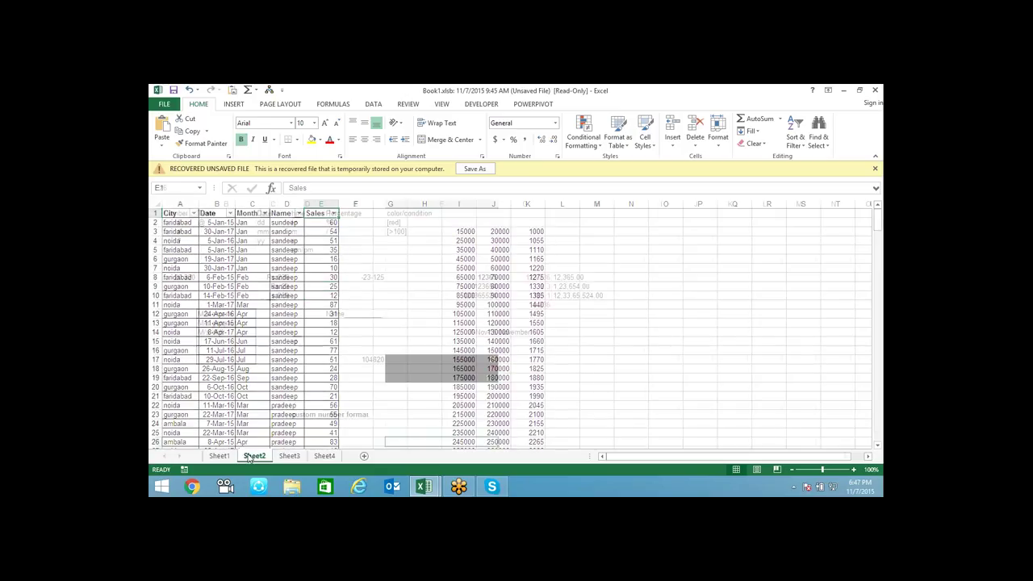
pyautogui.click(219, 456)
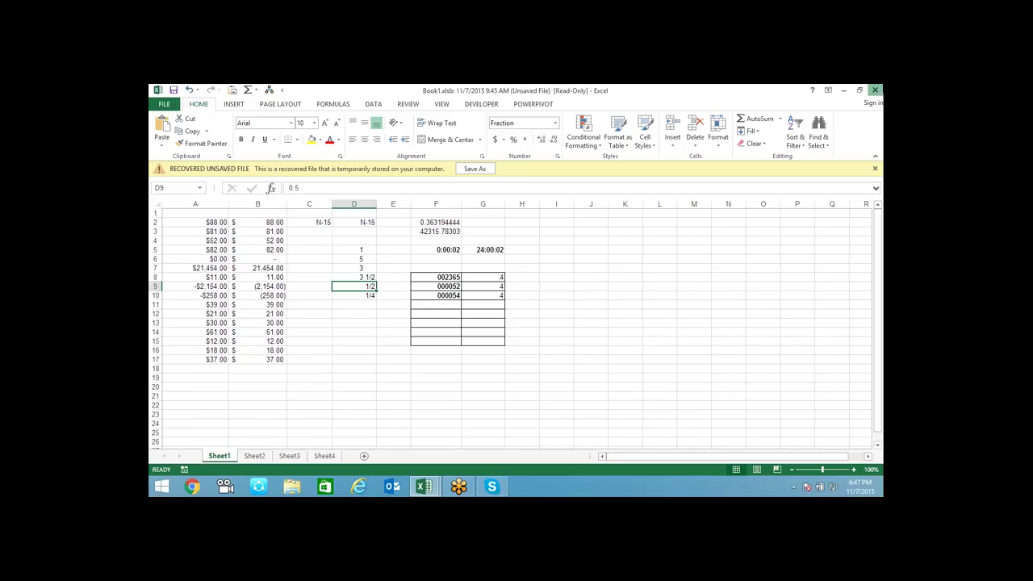
pyautogui.click(875, 90)
pyautogui.click(529, 297)
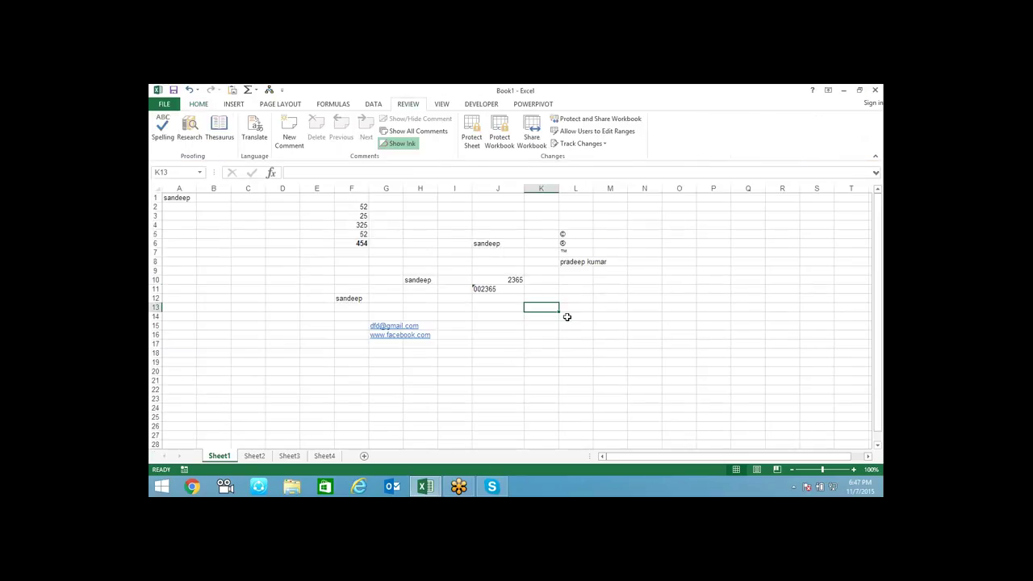
# - In Options > Save, set 'Save files in this format' to Excel Binary Workbook
pyautogui.click(163, 105)
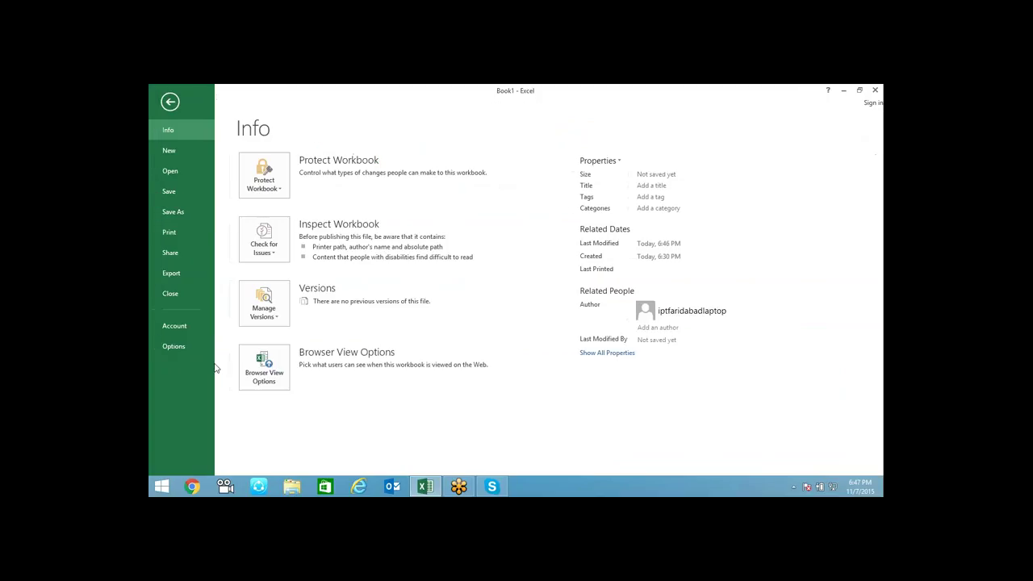
pyautogui.click(192, 347)
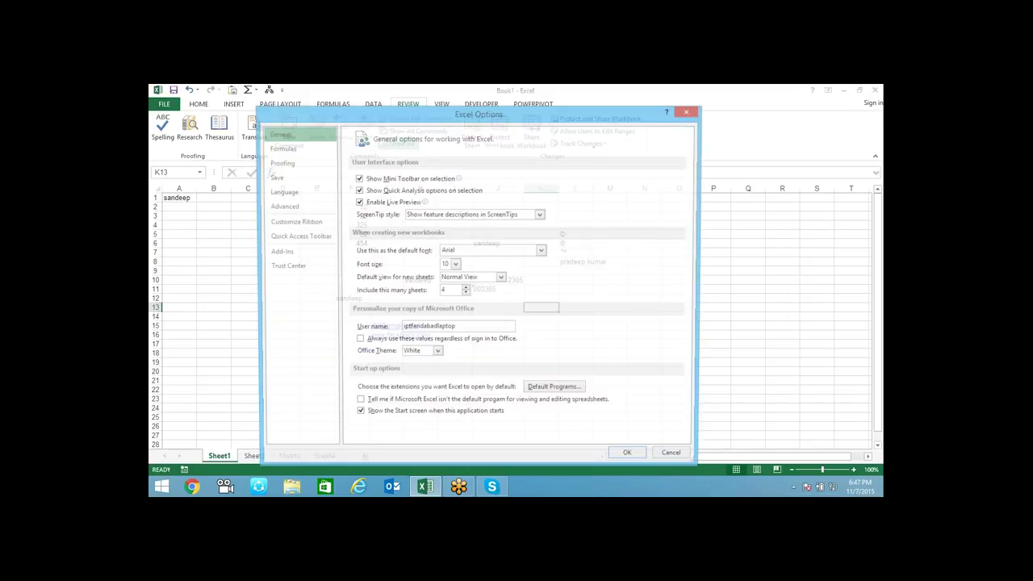
pyautogui.click(318, 152)
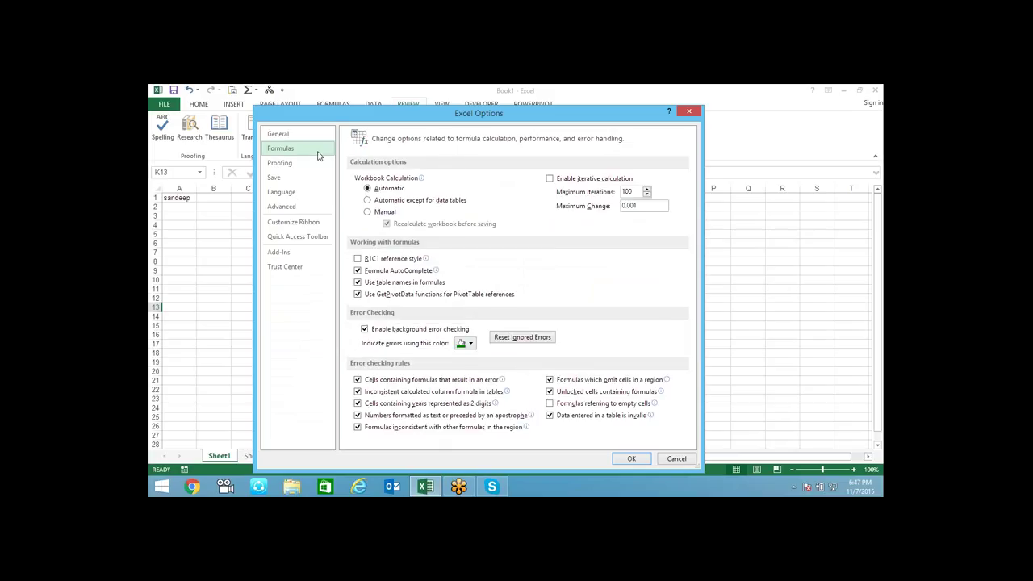
pyautogui.click(274, 177)
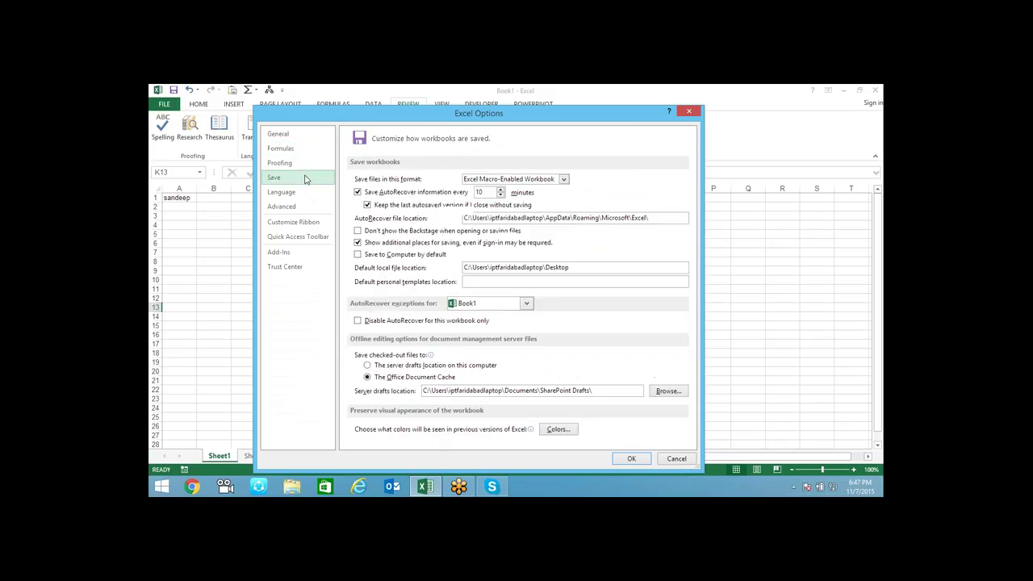
pyautogui.click(563, 179)
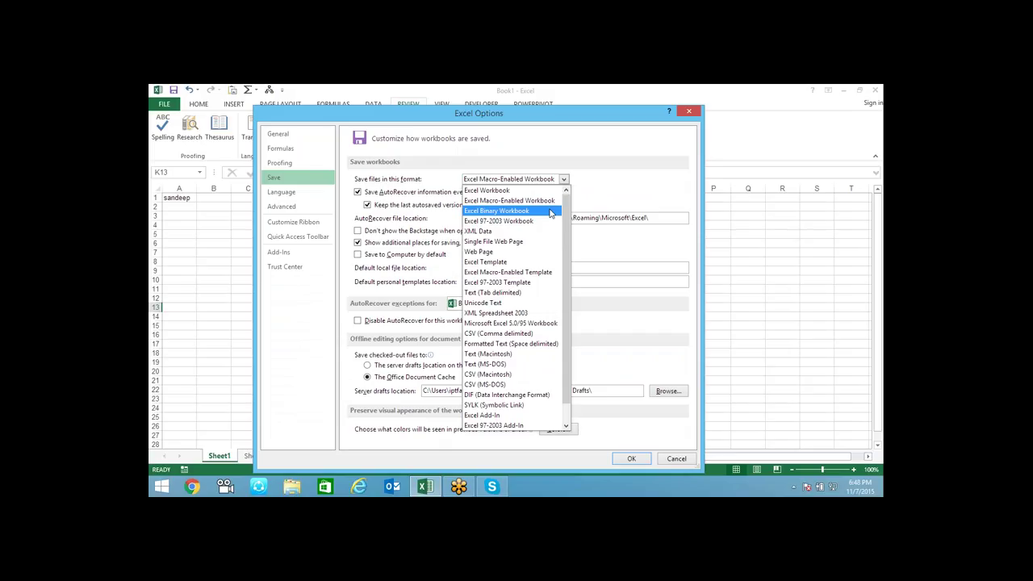
pyautogui.click(550, 212)
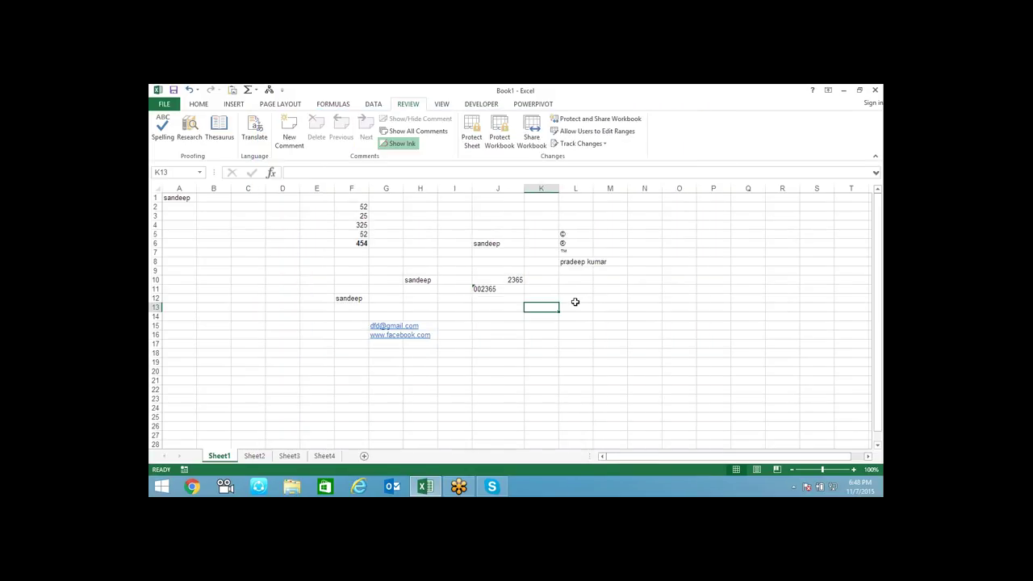
# - With C5 selected, enable automatic decimal point with 2 places, keeping Enter direction Down
pyautogui.click(243, 232)
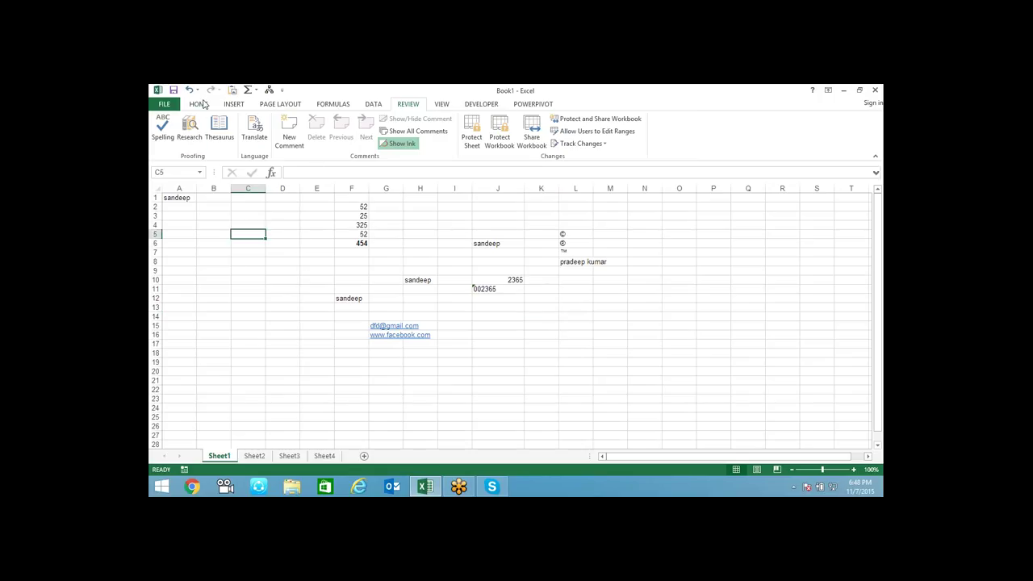
pyautogui.click(164, 104)
pyautogui.click(174, 346)
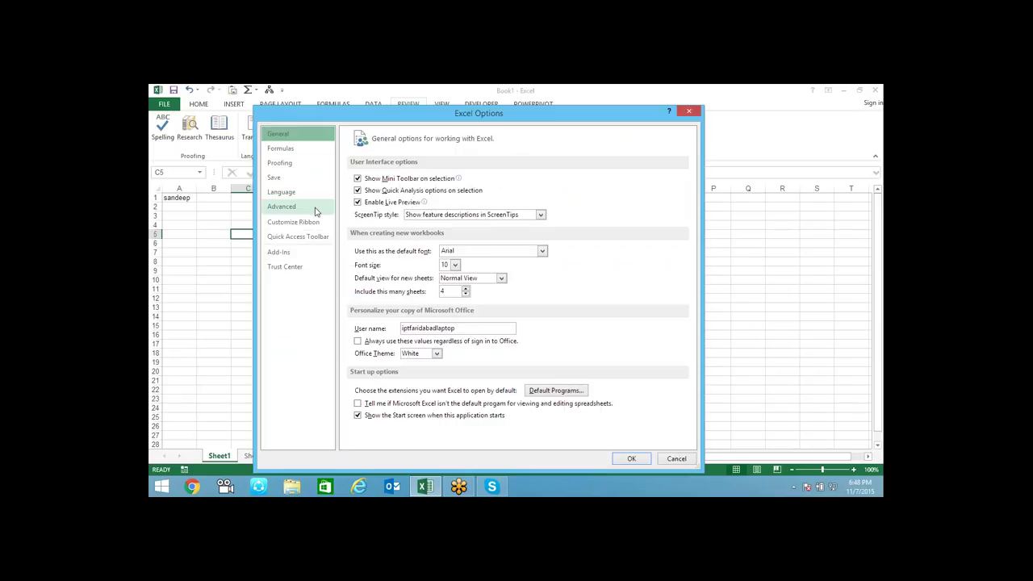
pyautogui.click(317, 211)
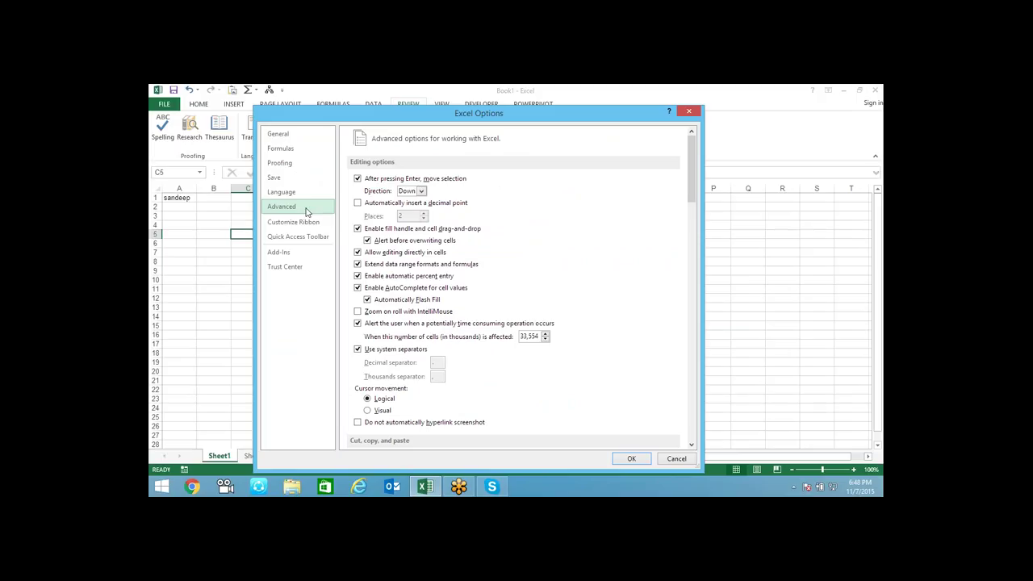
pyautogui.moveTo(331, 113); pyautogui.dragTo(430, 102)
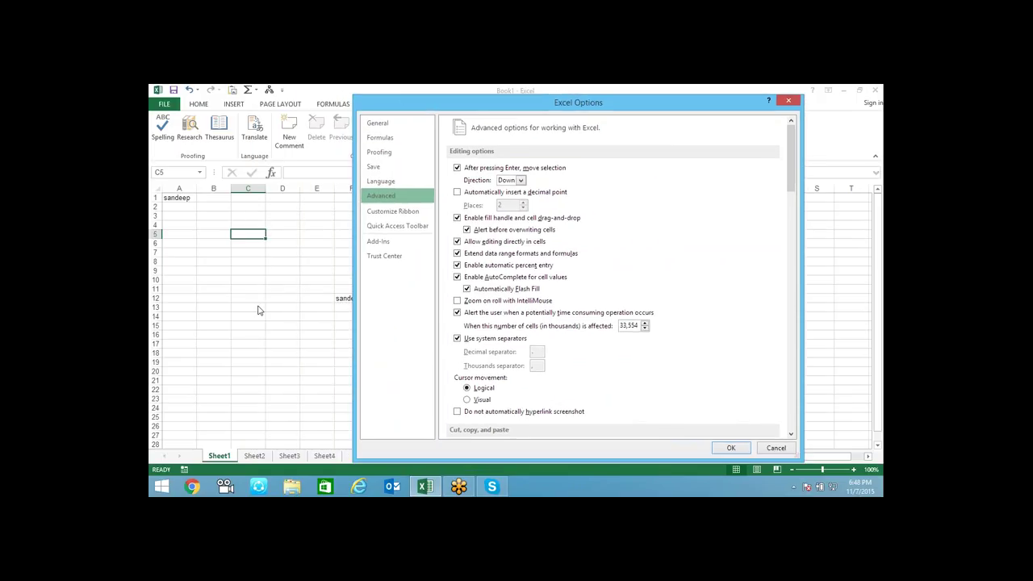
pyautogui.click(523, 179)
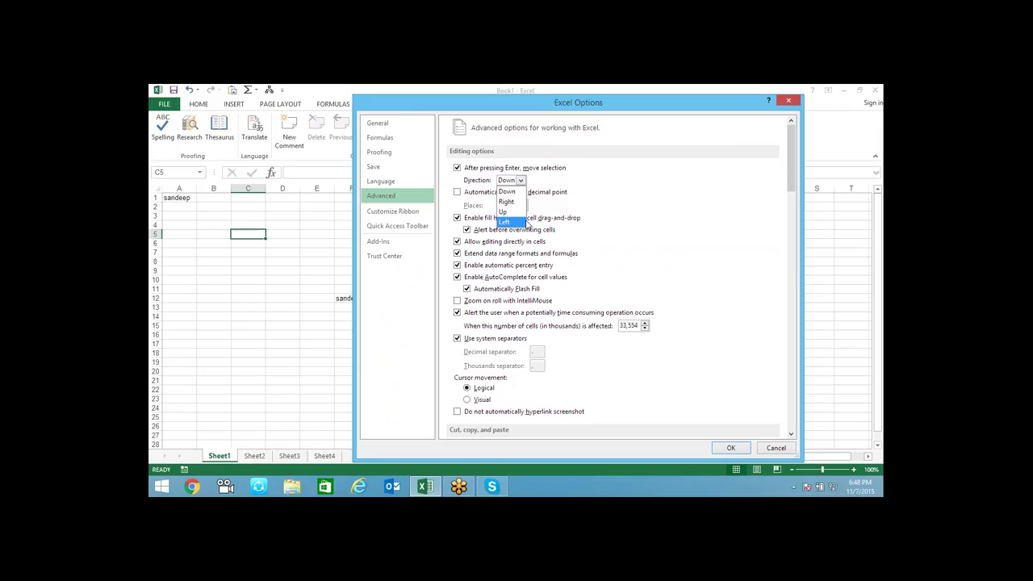
pyautogui.click(525, 191)
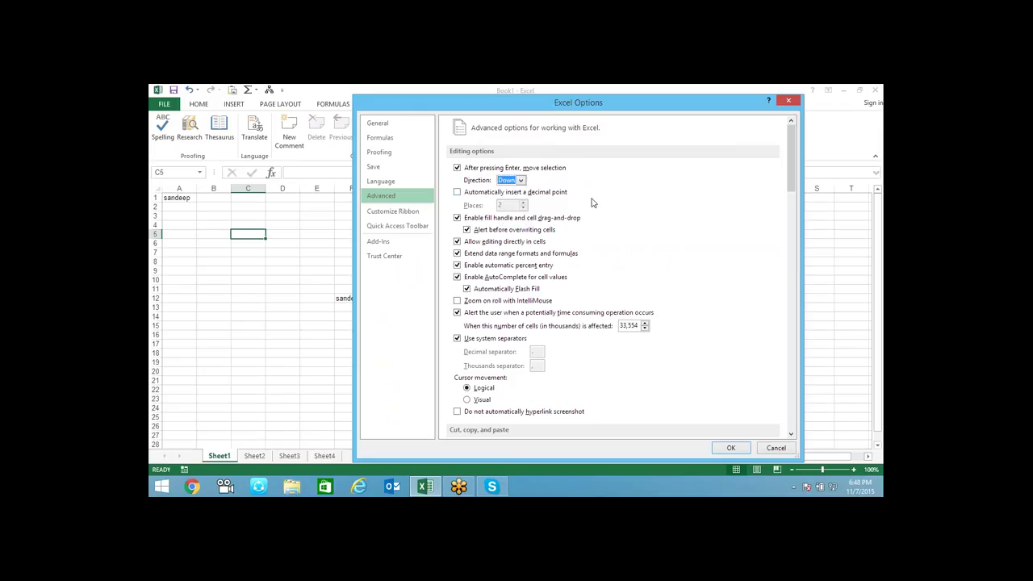
pyautogui.click(477, 194)
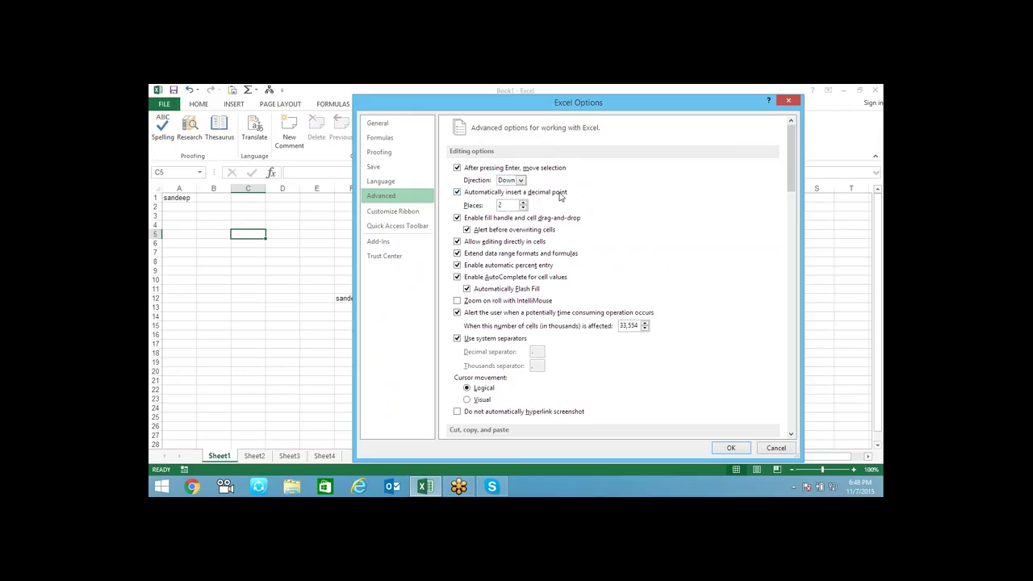
pyautogui.click(738, 450)
# - Enter 125.36, 253.65 and 12.35 in D2:D4 using fixed-decimal entry
pyautogui.click(288, 205)
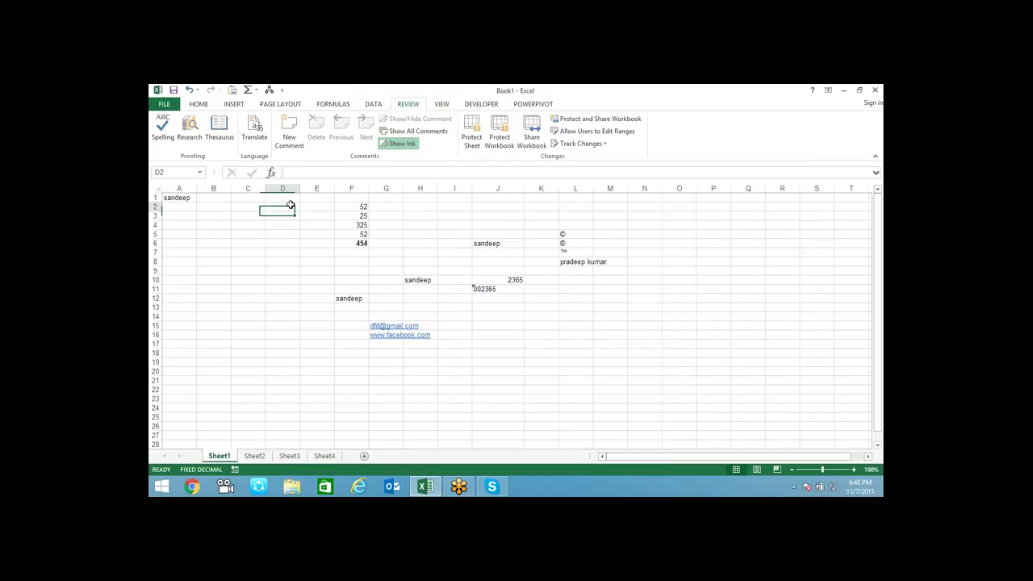
pyautogui.write('12536')
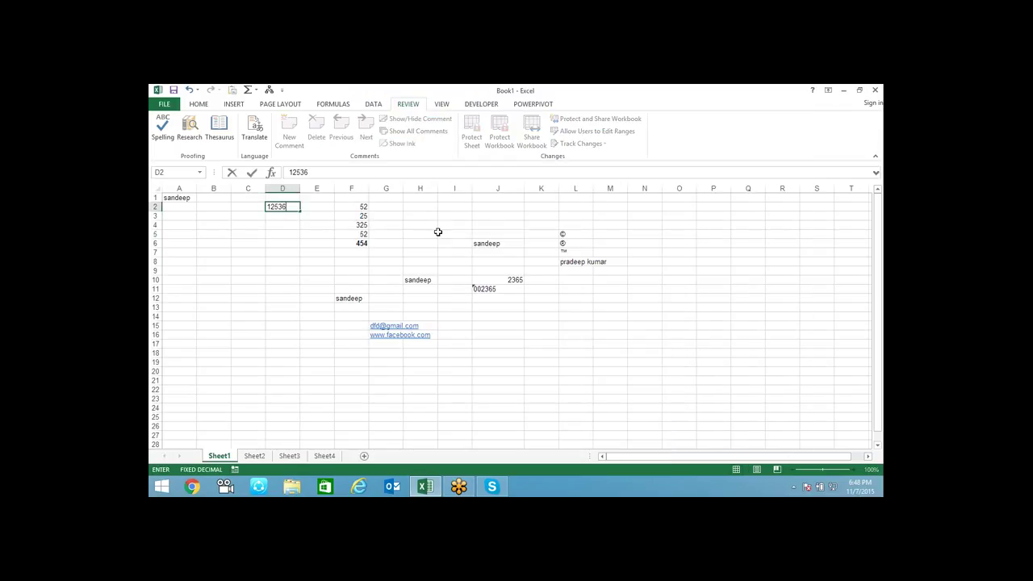
pyautogui.press('Return')
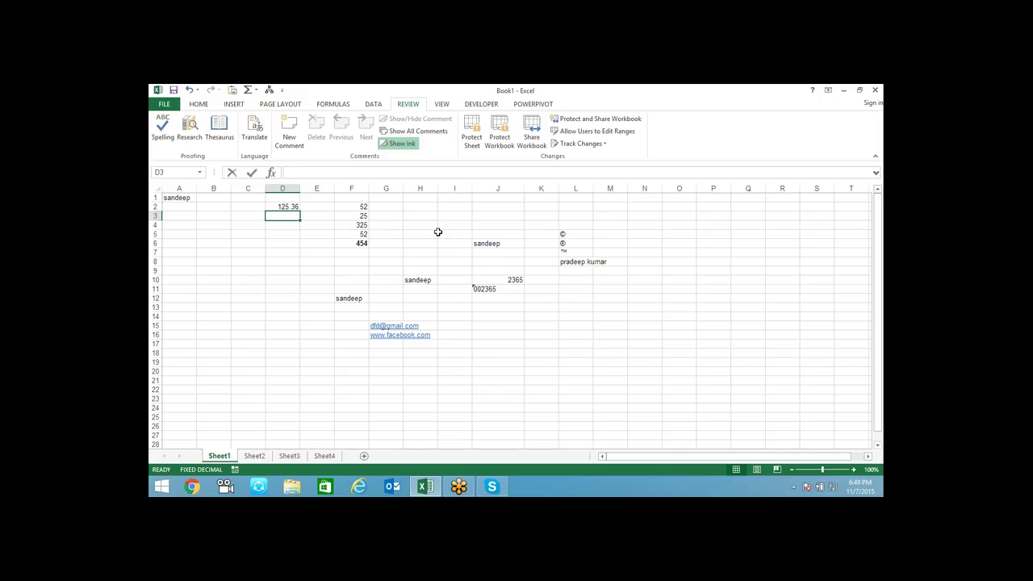
pyautogui.write('253.65')
pyautogui.press('Return')
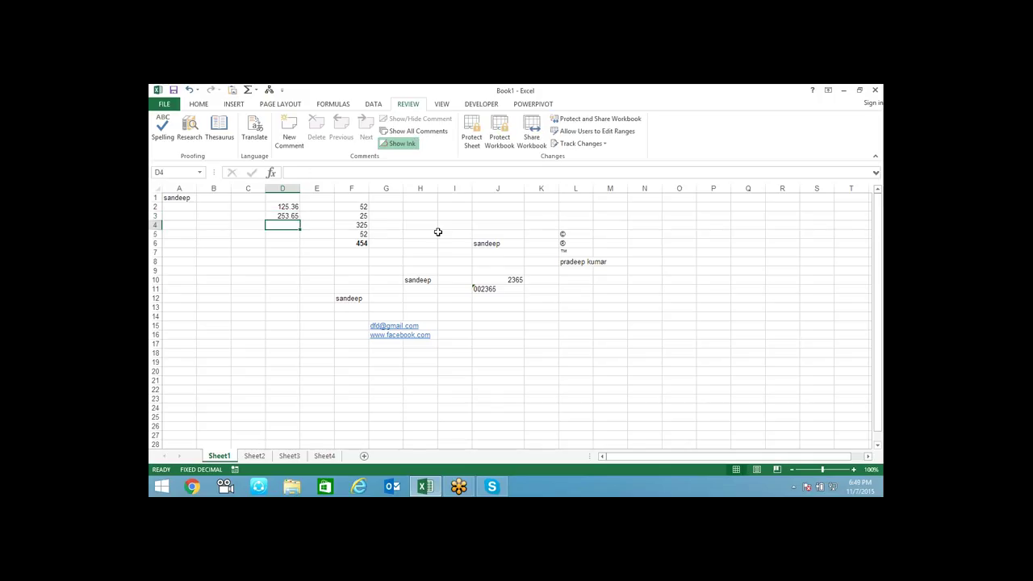
pyautogui.write('1235')
pyautogui.press('Return')
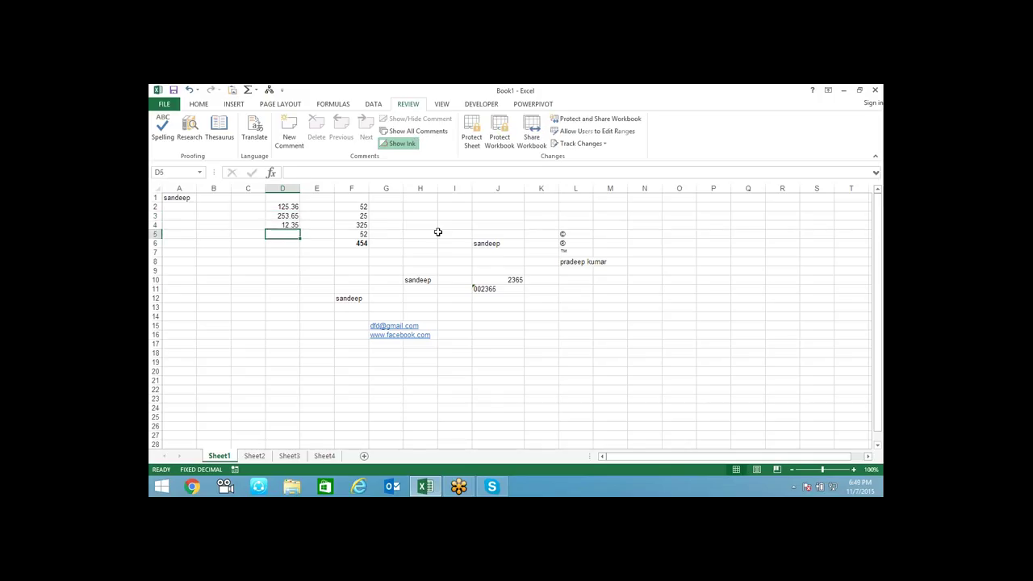
# - Check Excel Options without changing anything, then try filling D5 down to D8
pyautogui.click(166, 105)
pyautogui.click(167, 102)
pyautogui.click(168, 105)
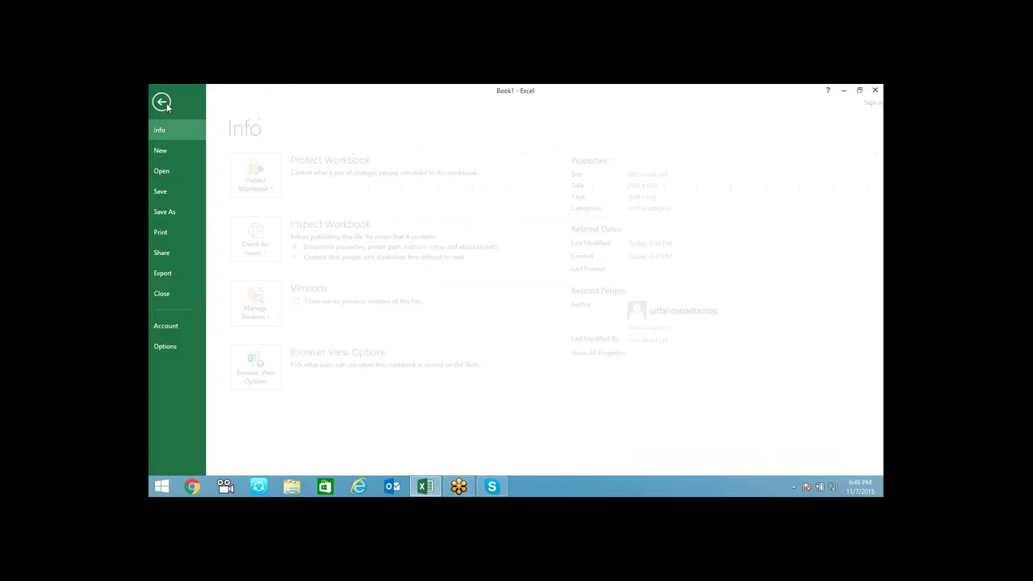
pyautogui.click(174, 346)
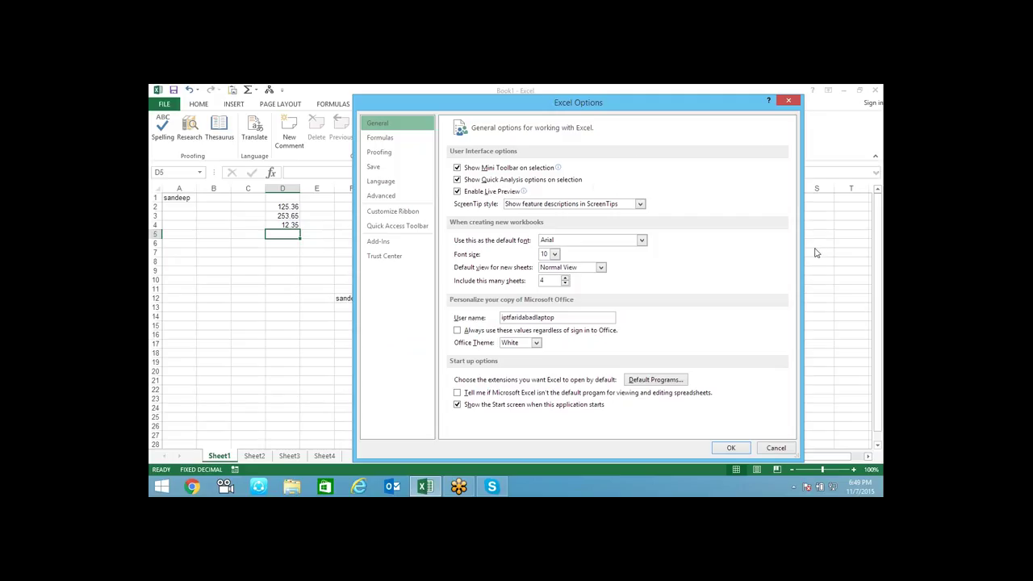
pyautogui.click(776, 447)
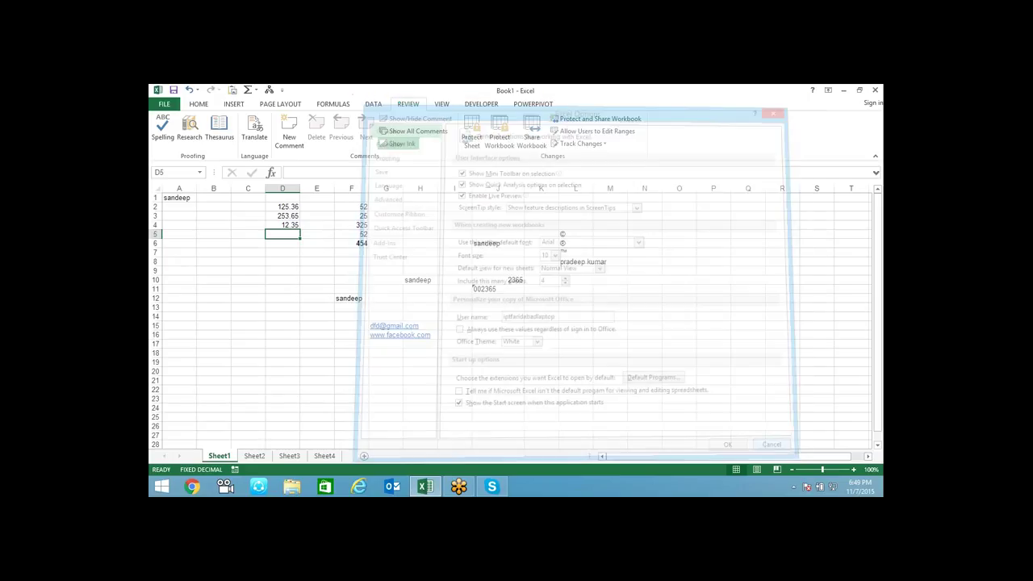
pyautogui.moveTo(300, 238); pyautogui.dragTo(303, 276)
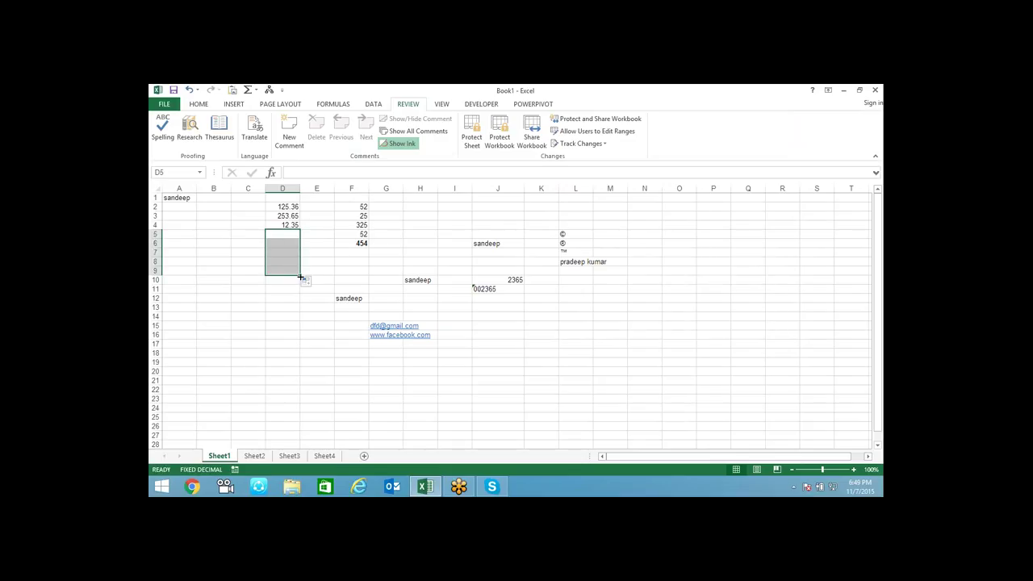
# - Type jan in C5 and fill the months jan through jul down to C11
pyautogui.click(248, 234)
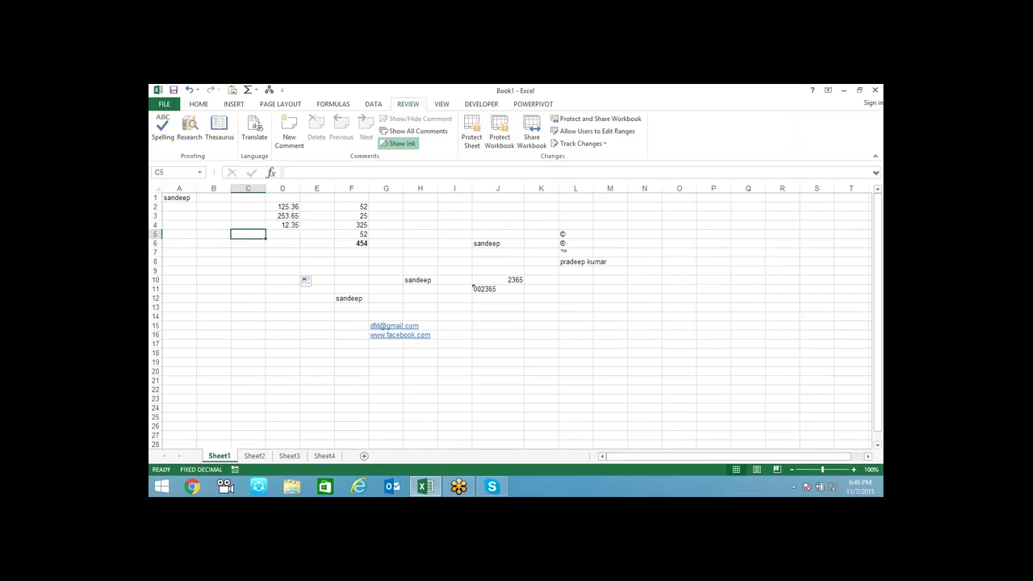
pyautogui.write('jan')
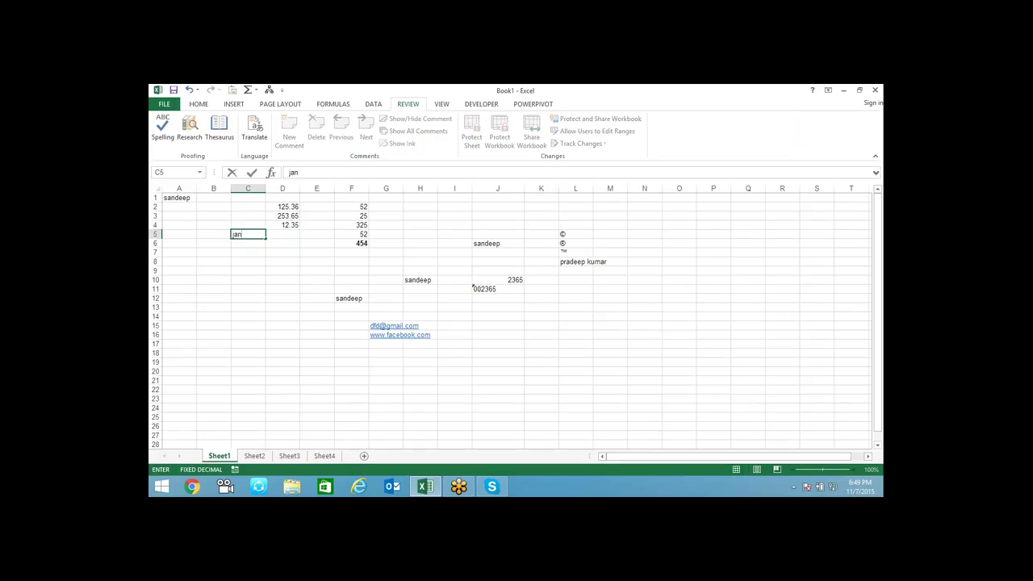
pyautogui.press('Return')
pyautogui.click(254, 235)
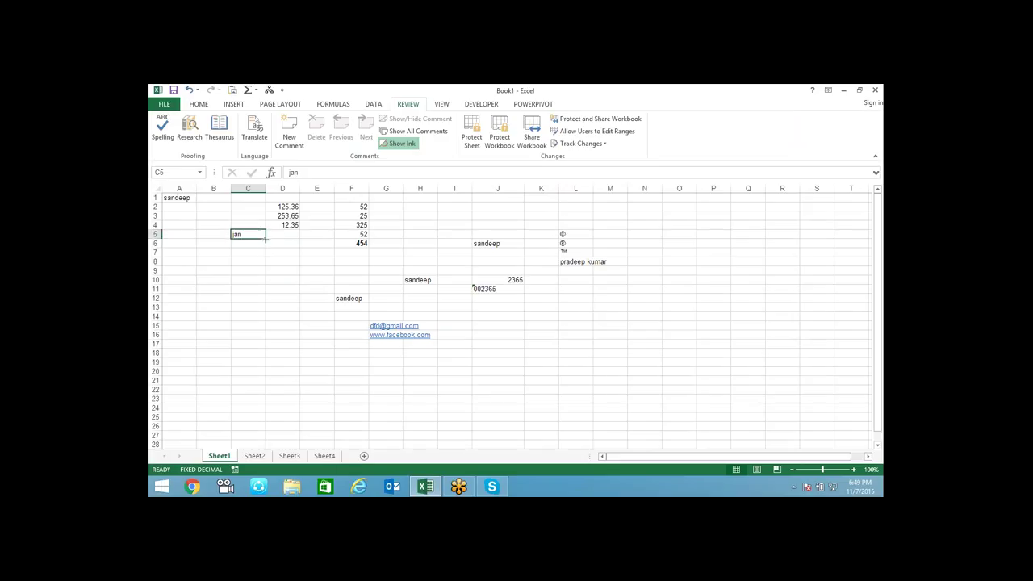
pyautogui.moveTo(265, 239); pyautogui.dragTo(320, 287)
pyautogui.click(316, 280)
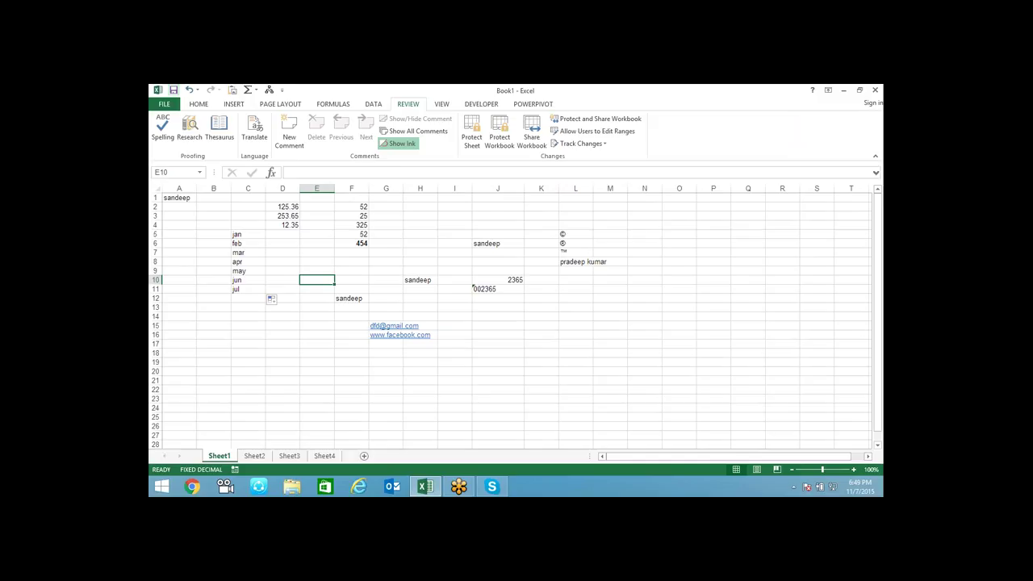
pyautogui.click(165, 105)
pyautogui.click(183, 346)
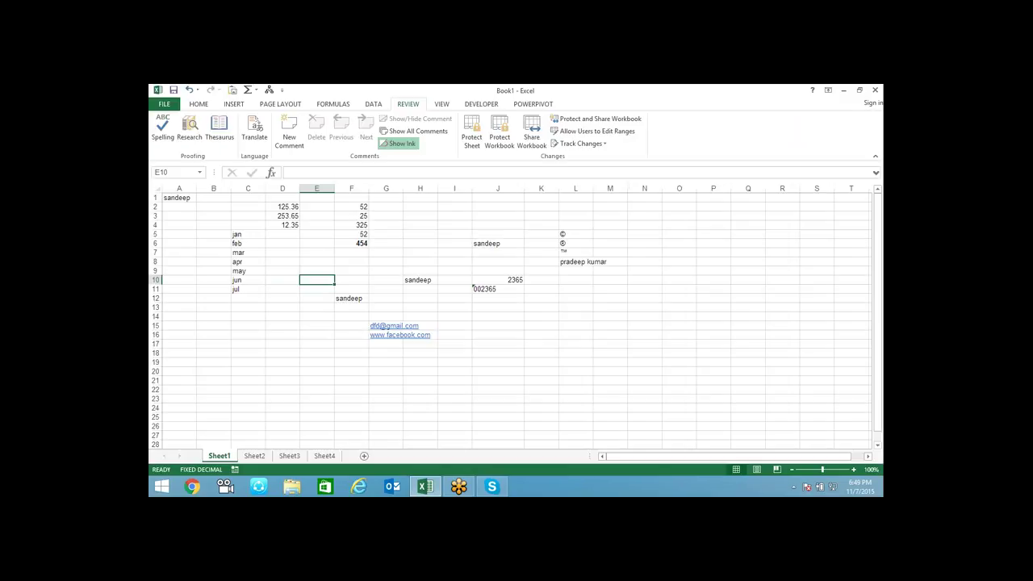
# - Turn off the fill handle and automatic decimal insertion in Advanced options and apply
pyautogui.click(403, 196)
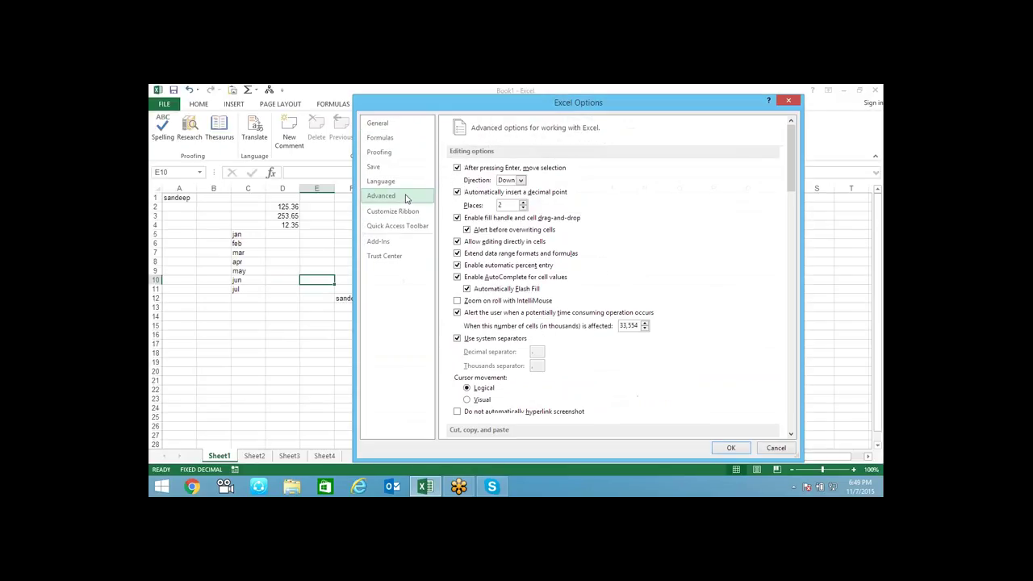
pyautogui.click(457, 218)
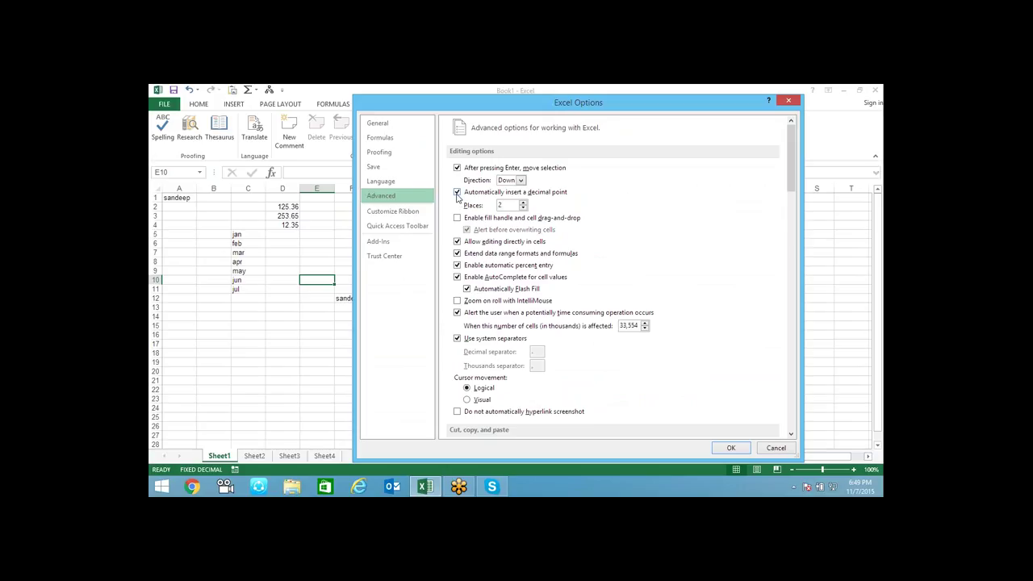
pyautogui.click(456, 192)
pyautogui.click(733, 447)
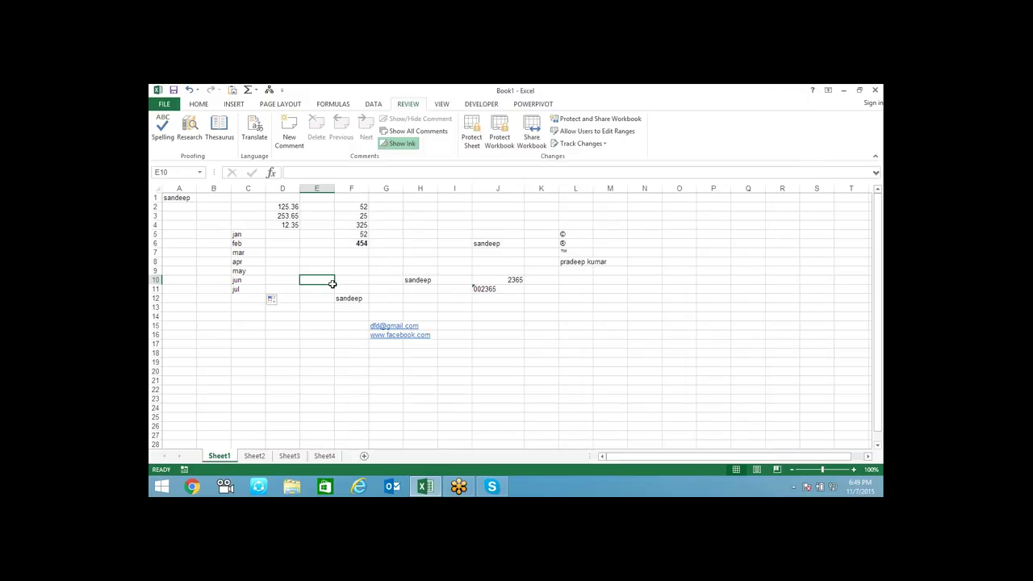
# - Confirm dragging no longer auto-fills cells, then return to the Advanced editing options
pyautogui.moveTo(332, 283); pyautogui.dragTo(355, 318)
pyautogui.moveTo(364, 249)
pyautogui.mouseDown()
pyautogui.moveTo(350, 297)
pyautogui.moveTo(368, 318)
pyautogui.mouseUp()
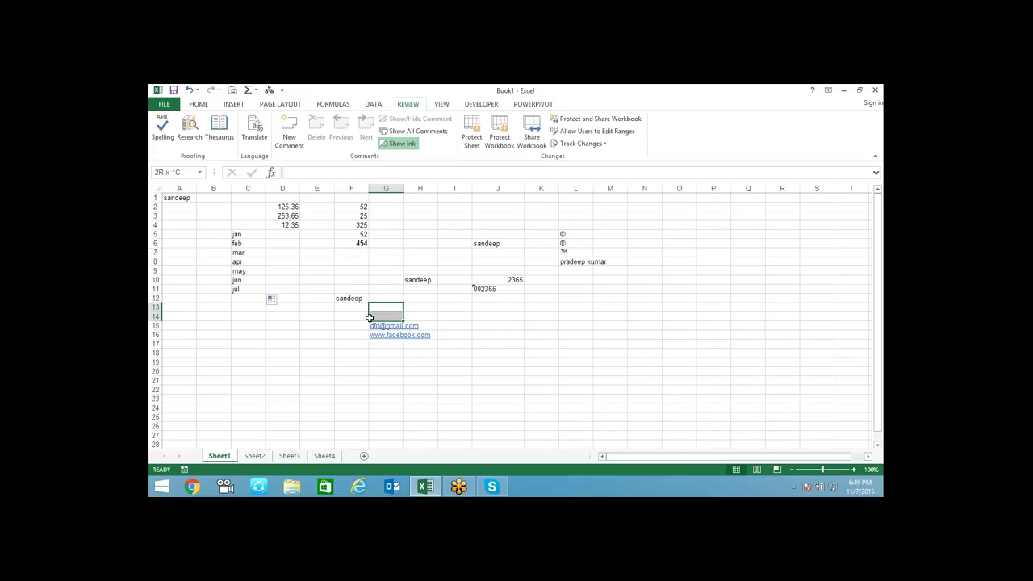
pyautogui.click(365, 297)
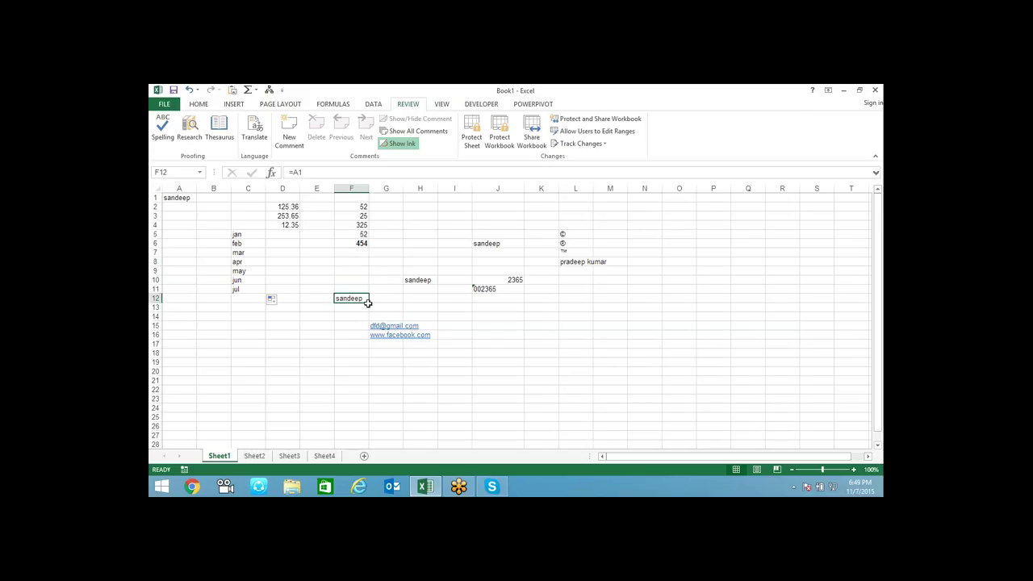
pyautogui.click(370, 304)
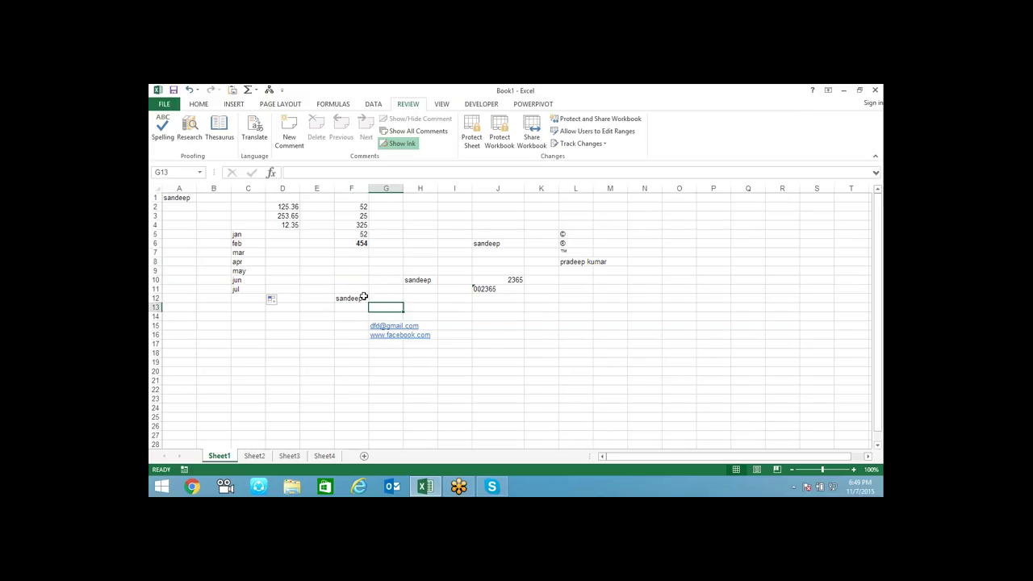
pyautogui.click(164, 104)
pyautogui.click(191, 353)
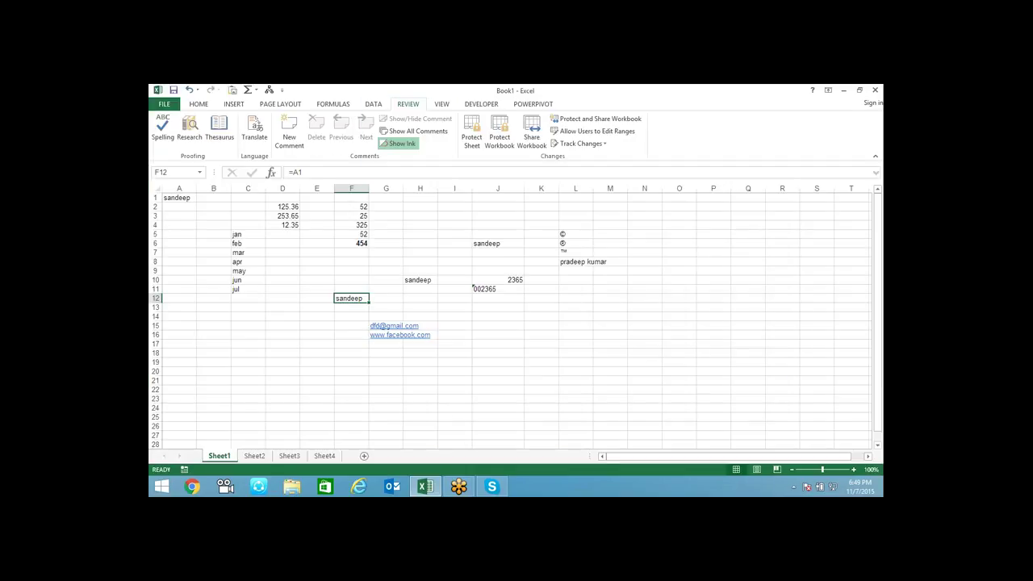
pyautogui.click(387, 137)
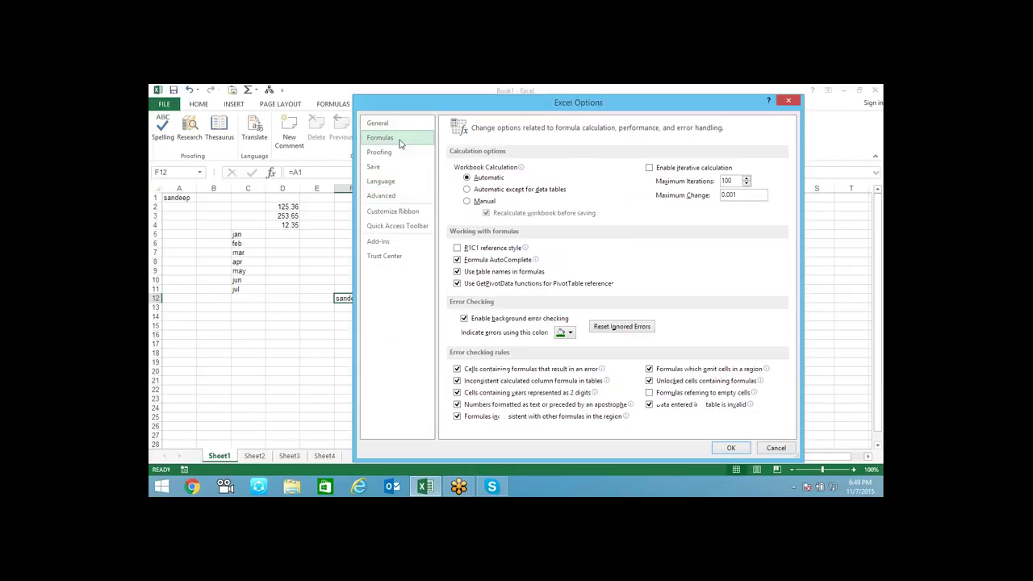
pyautogui.click(398, 197)
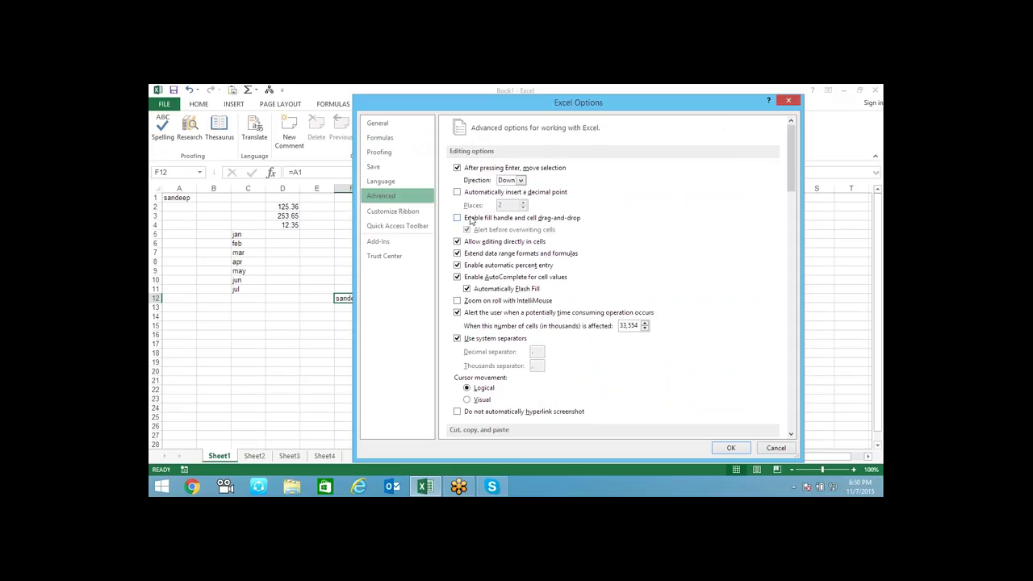
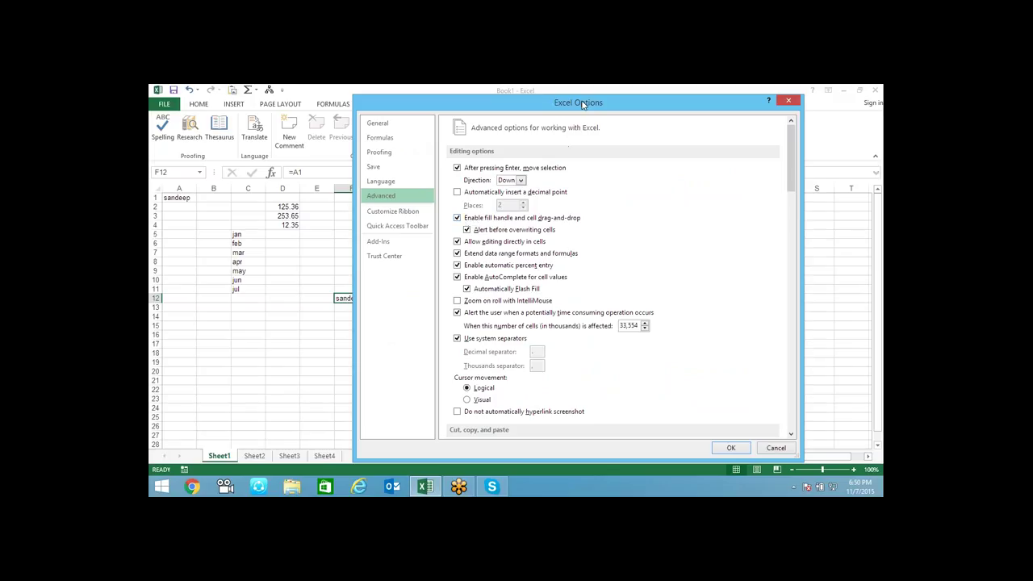
# - Change Sheet1's gridline colour from the default grey to red in Advanced options and apply it
pyautogui.moveTo(582, 104); pyautogui.dragTo(520, 93)
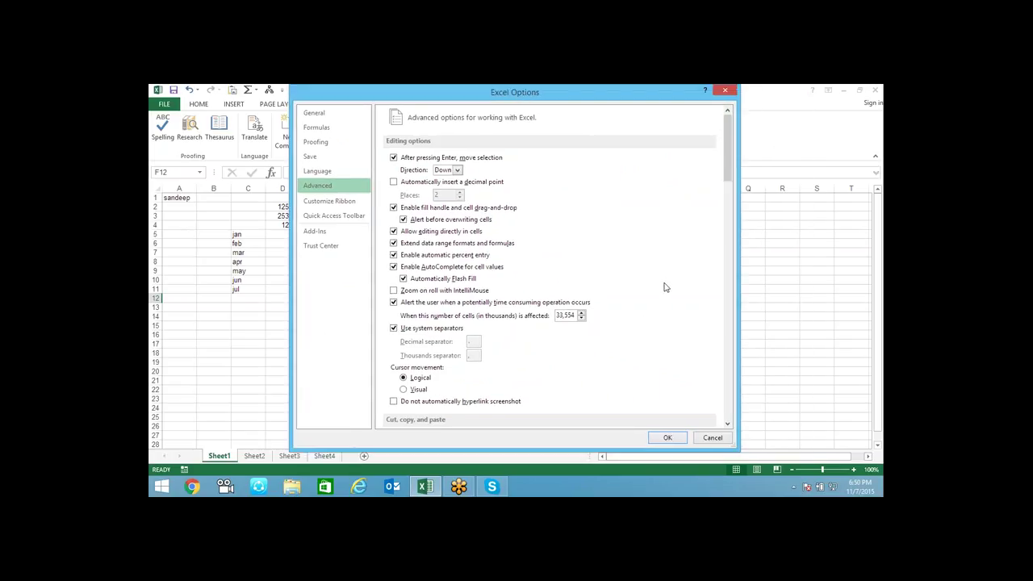
pyautogui.scroll(-2, 667, 288)
pyautogui.scroll(-2, 669, 289)
pyautogui.scroll(-2, 671, 290)
pyautogui.scroll(-1, 676, 292)
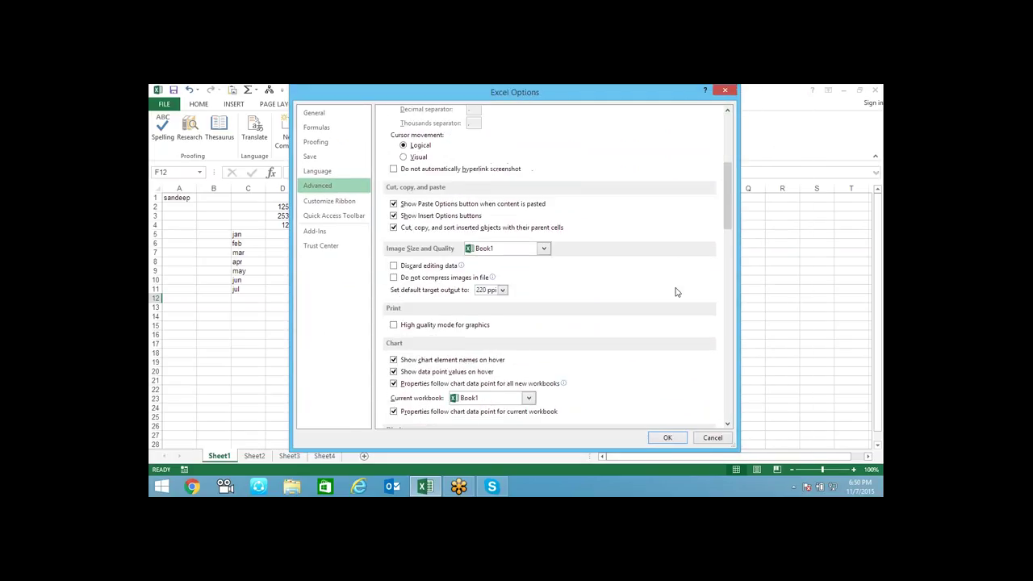
pyautogui.scroll(-3, 676, 299)
pyautogui.scroll(-2, 676, 314)
pyautogui.scroll(-5, 677, 317)
pyautogui.scroll(-1, 677, 323)
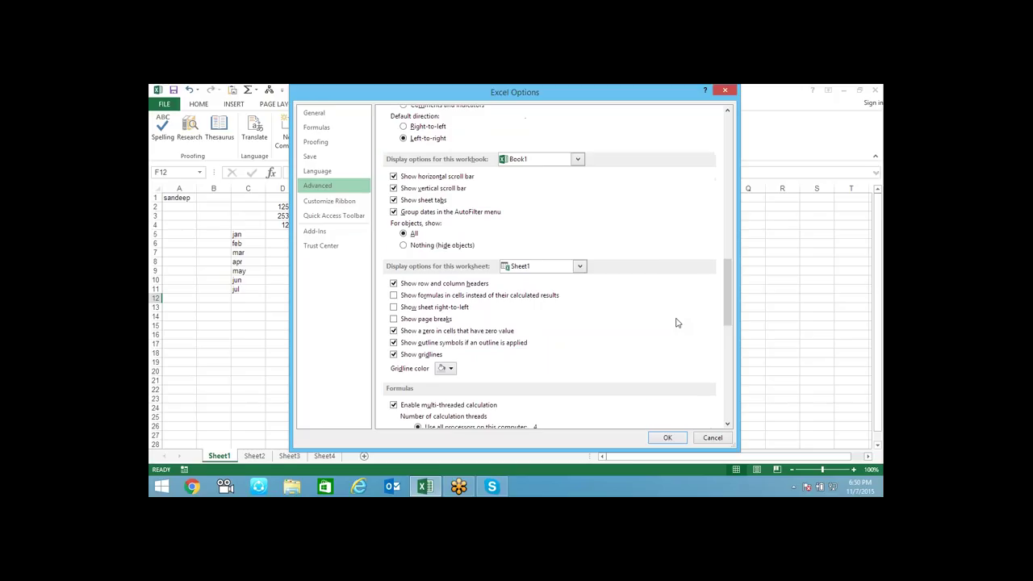
pyautogui.scroll(-2, 678, 323)
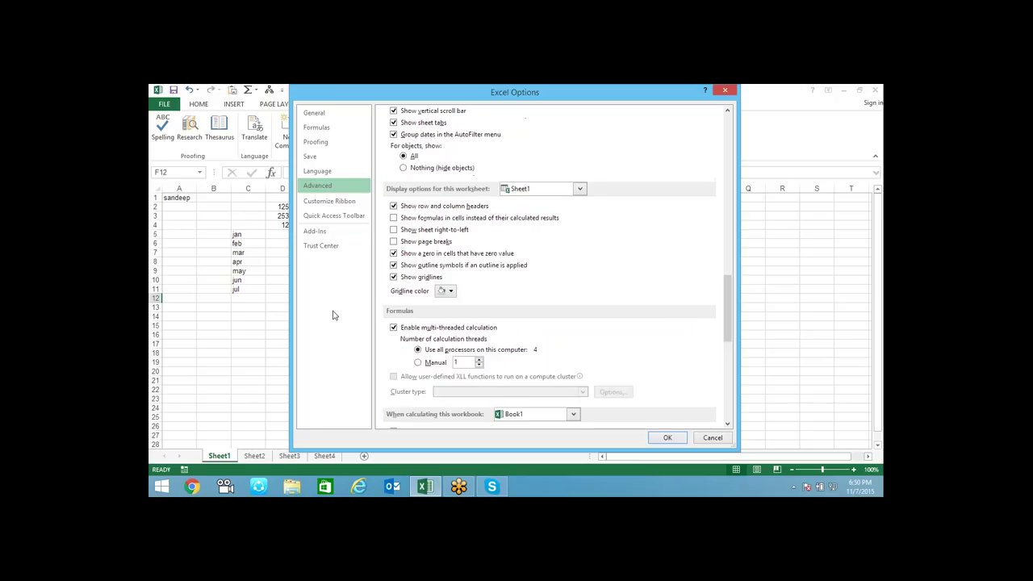
pyautogui.click(449, 292)
pyautogui.click(443, 332)
pyautogui.click(666, 437)
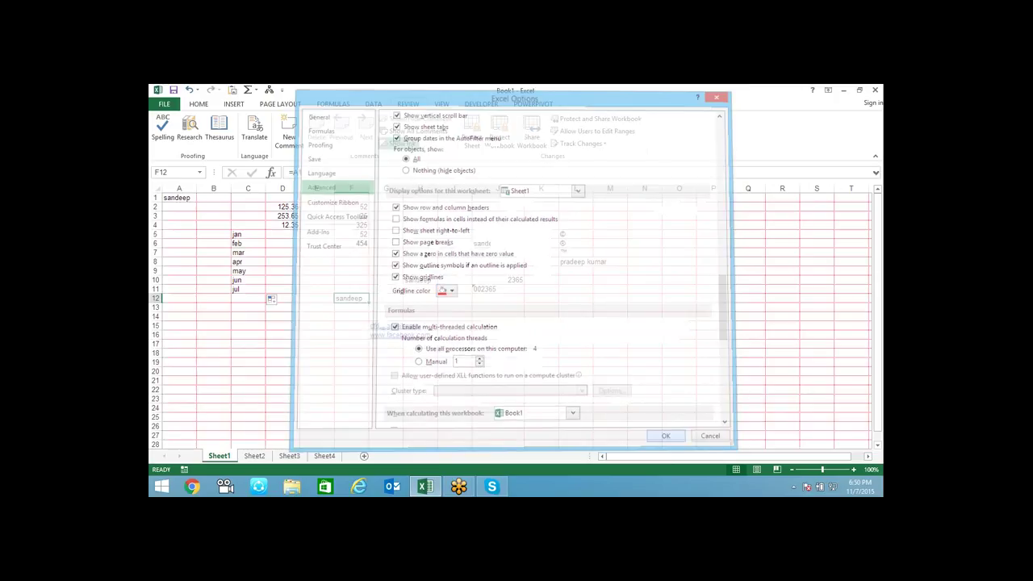
# - Pick Automatic as the gridline colour in Advanced options, then close without applying
pyautogui.click(168, 105)
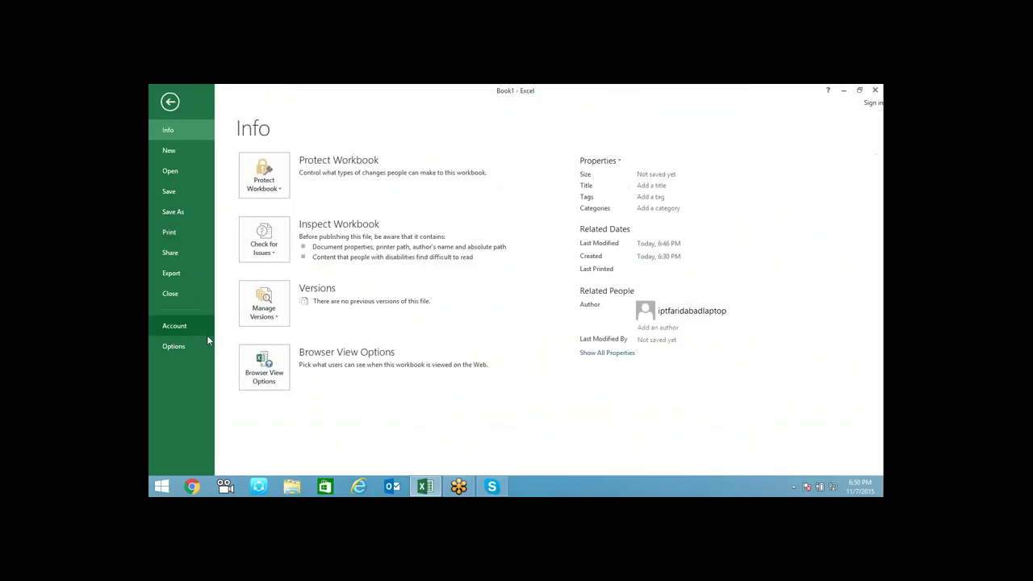
pyautogui.click(173, 346)
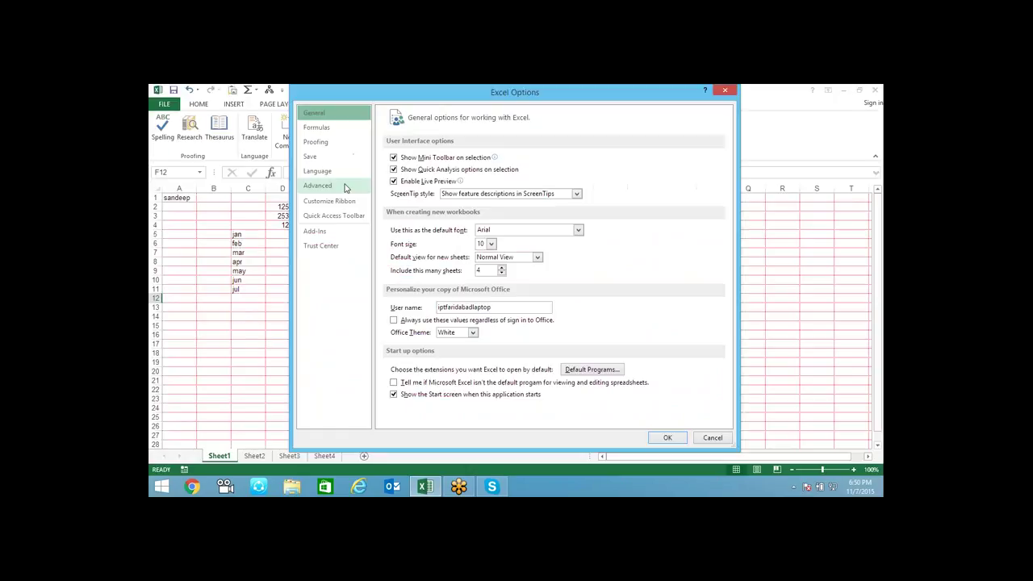
pyautogui.scroll(-4, 562, 314)
pyautogui.scroll(-4, 557, 313)
pyautogui.scroll(-3, 540, 310)
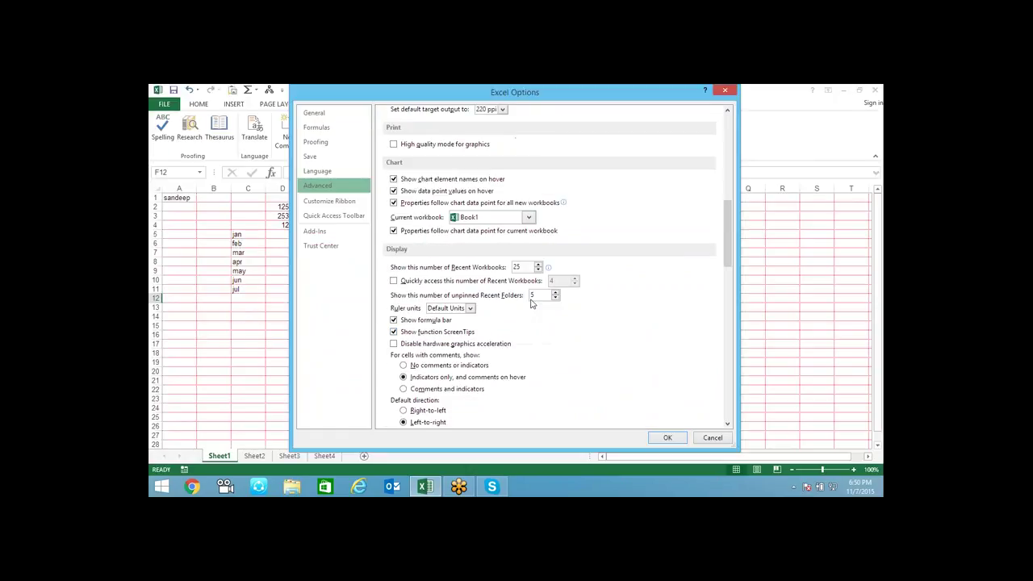
pyautogui.scroll(-3, 532, 303)
pyautogui.scroll(-3, 532, 304)
pyautogui.scroll(-2, 530, 302)
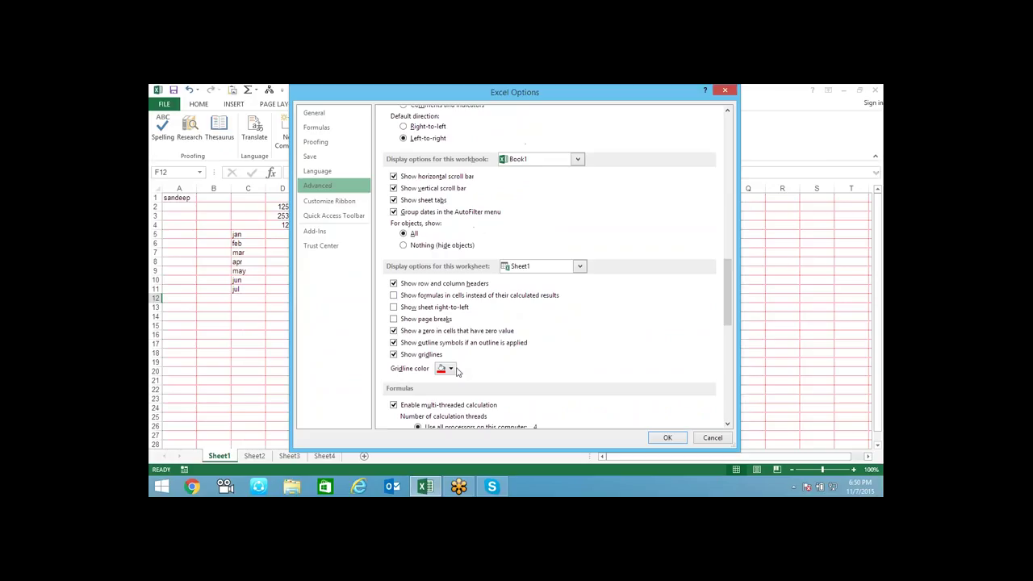
pyautogui.click(454, 370)
pyautogui.click(472, 382)
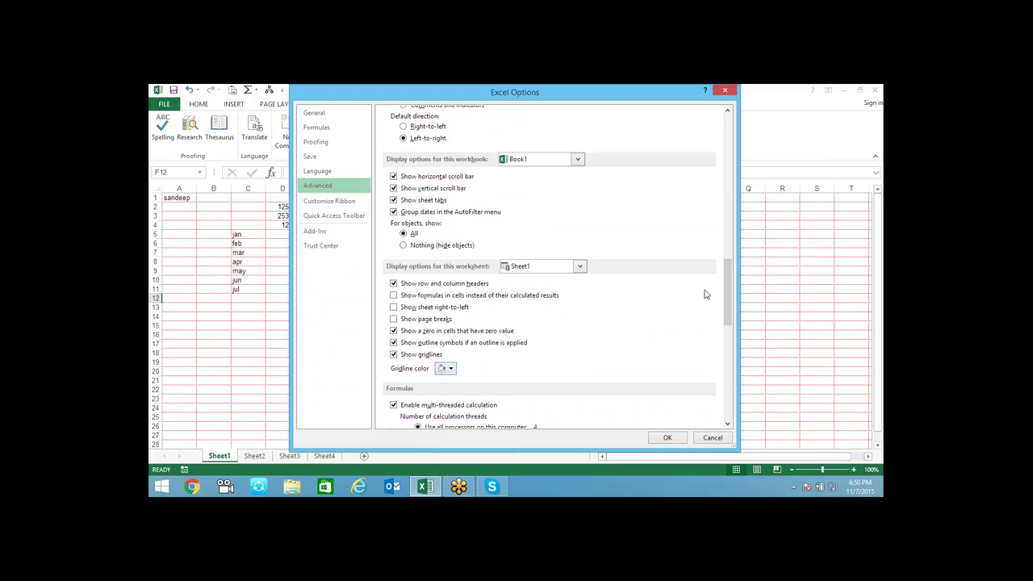
pyautogui.click(728, 92)
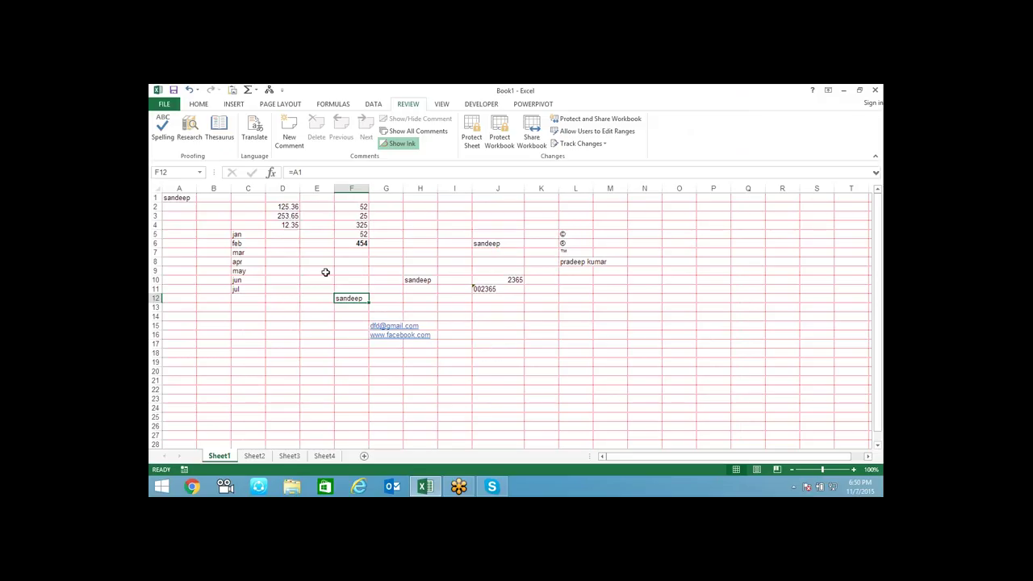
# - Reopen Options with Alt+F, T, set the gridline colour to Automatic, and apply it
pyautogui.hotkey('alt', 'f')
pyautogui.press('t')
pyautogui.click(341, 185)
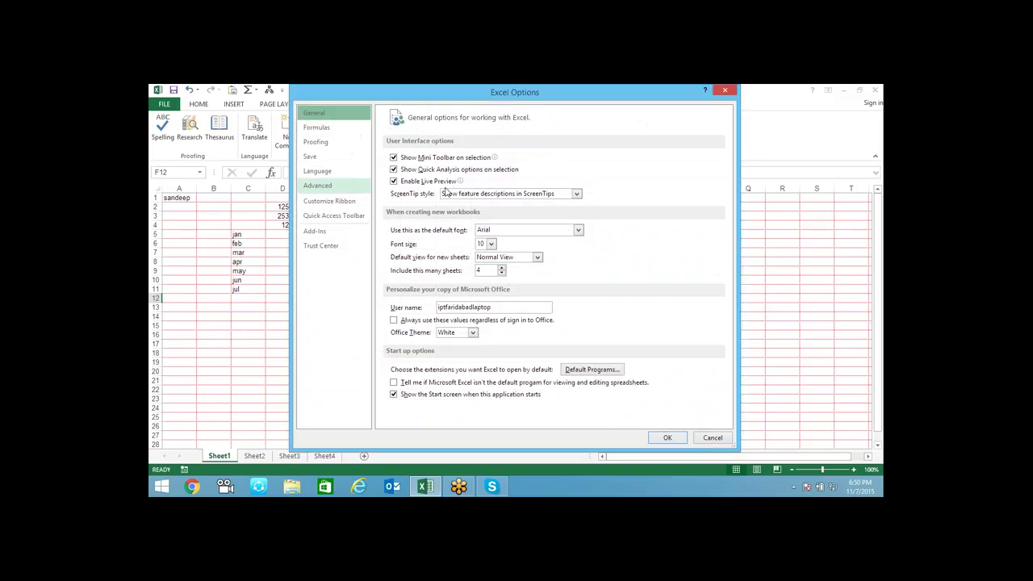
pyautogui.scroll(-15, 500, 262)
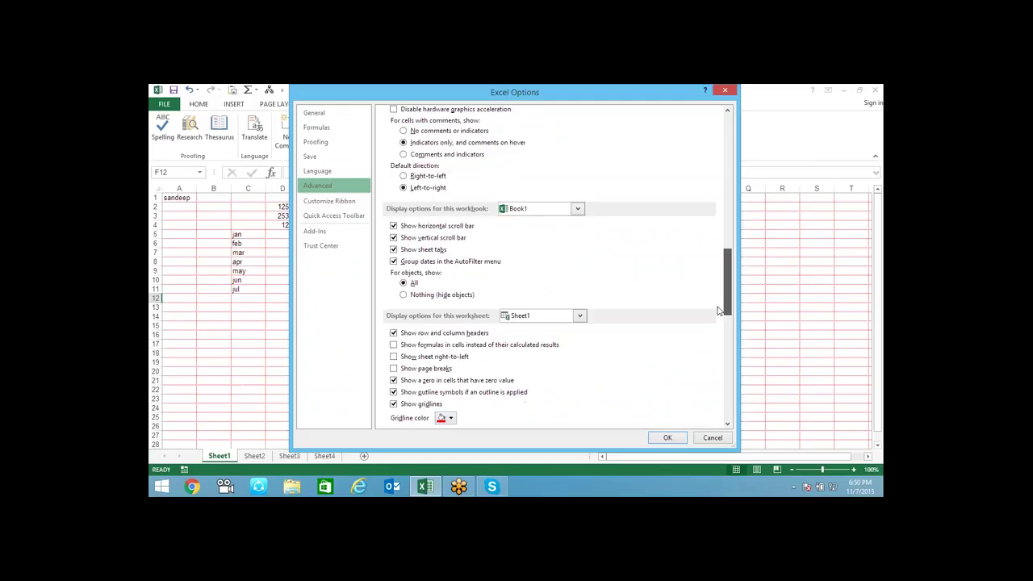
pyautogui.click(449, 220)
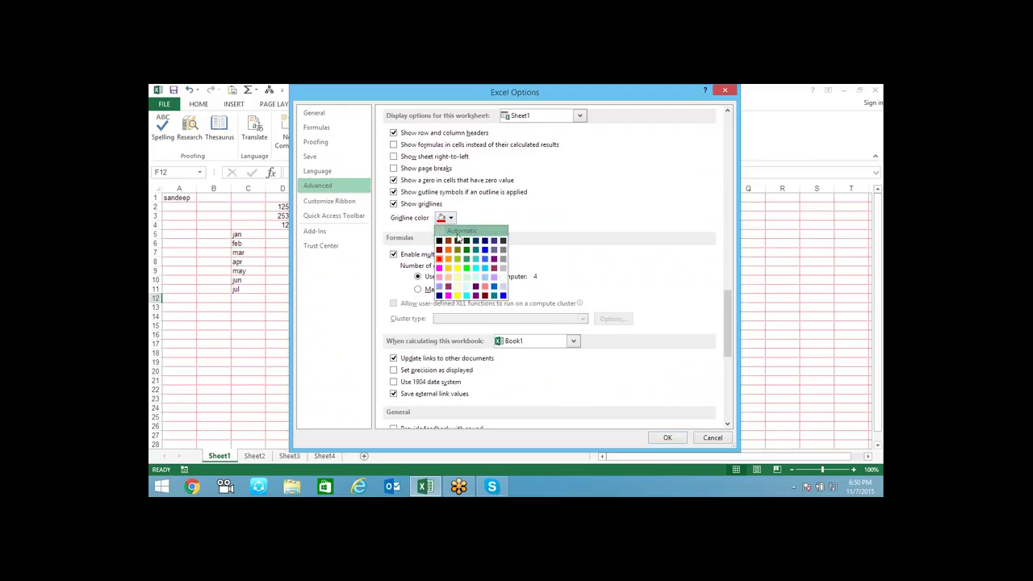
pyautogui.click(468, 227)
pyautogui.click(667, 437)
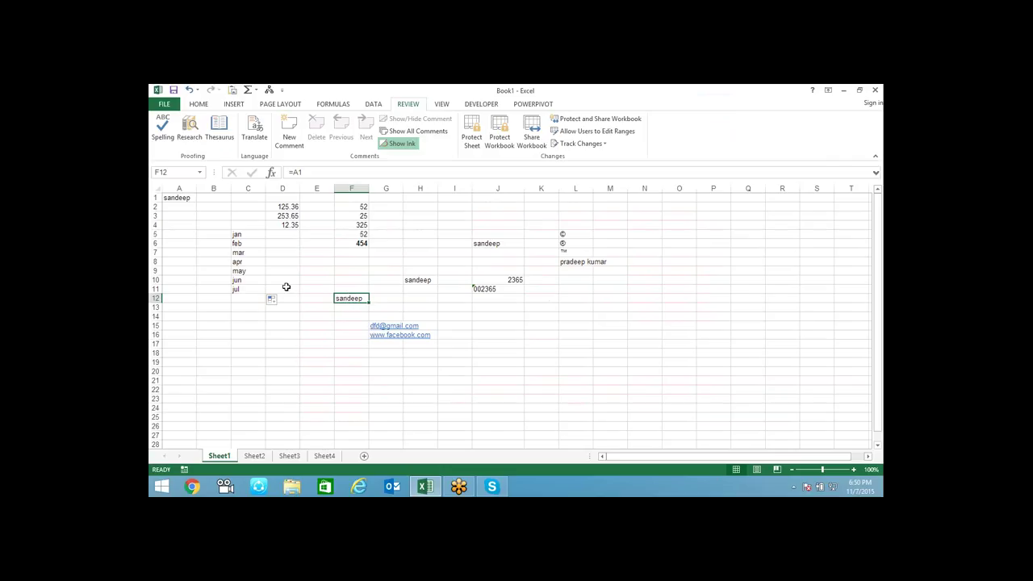
# - Enter jan in D7 and fill the month series down the column
pyautogui.click(281, 254)
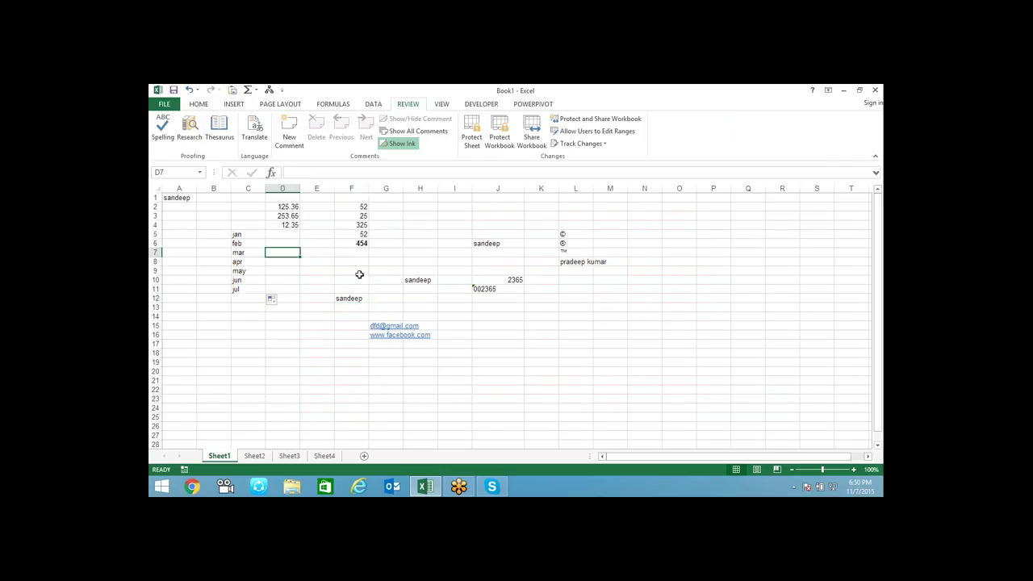
pyautogui.write('jan')
pyautogui.hotkey('ctrl', 'Return')
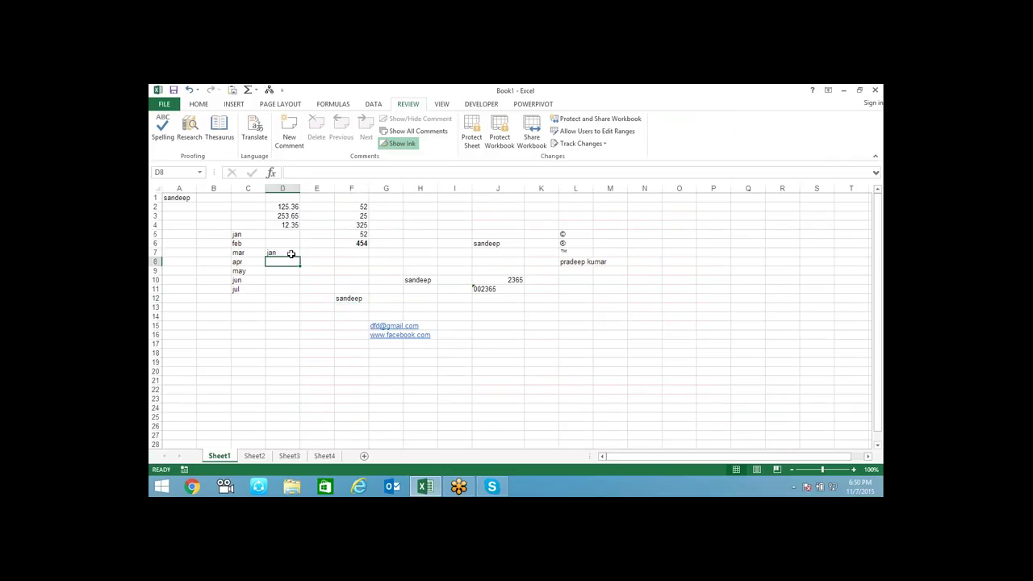
pyautogui.moveTo(300, 257); pyautogui.dragTo(299, 403)
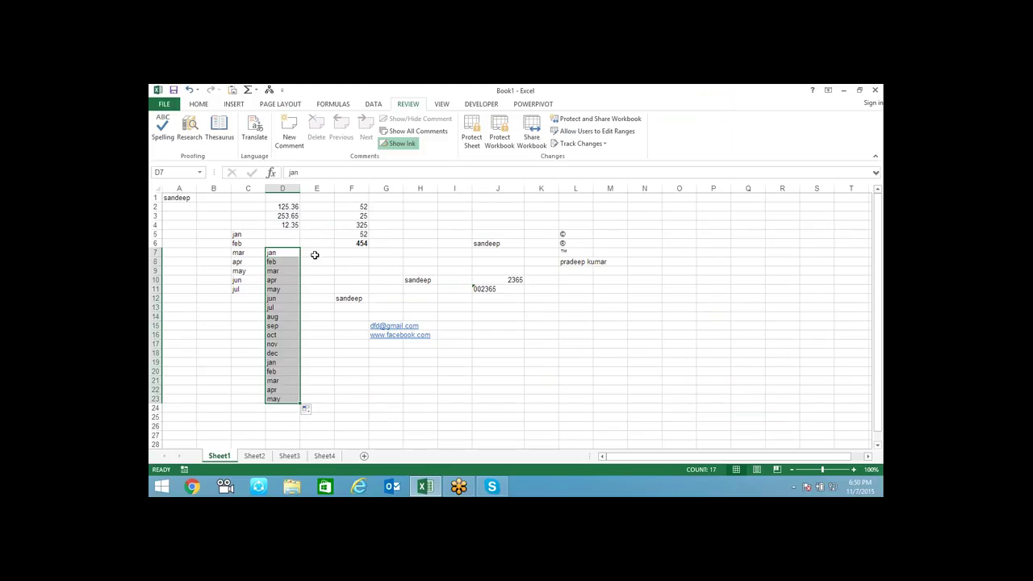
pyautogui.click(316, 252)
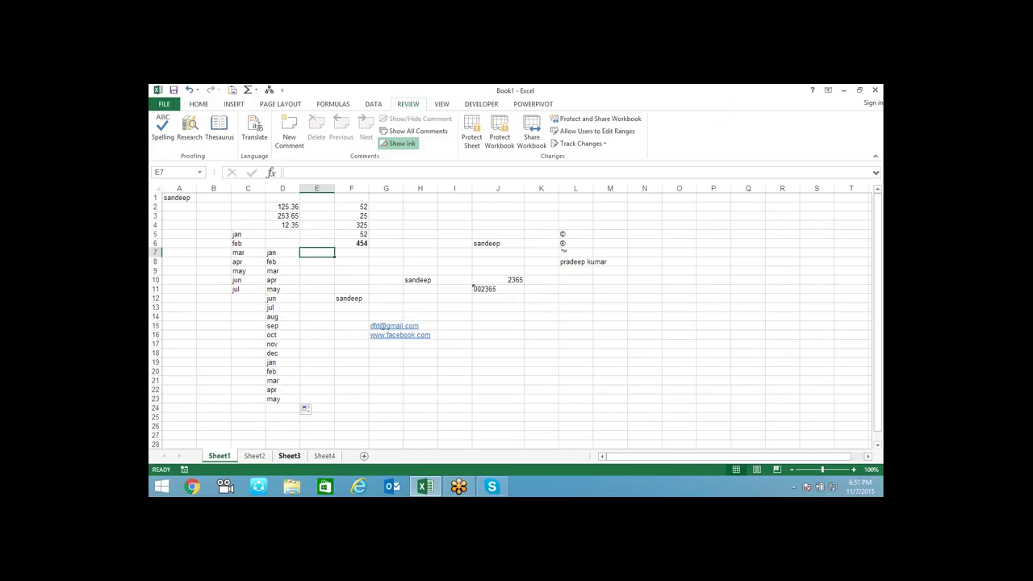
# - On Sheet2, enter Sunday in A1 and fill the weekdays down to row 13
pyautogui.click(254, 456)
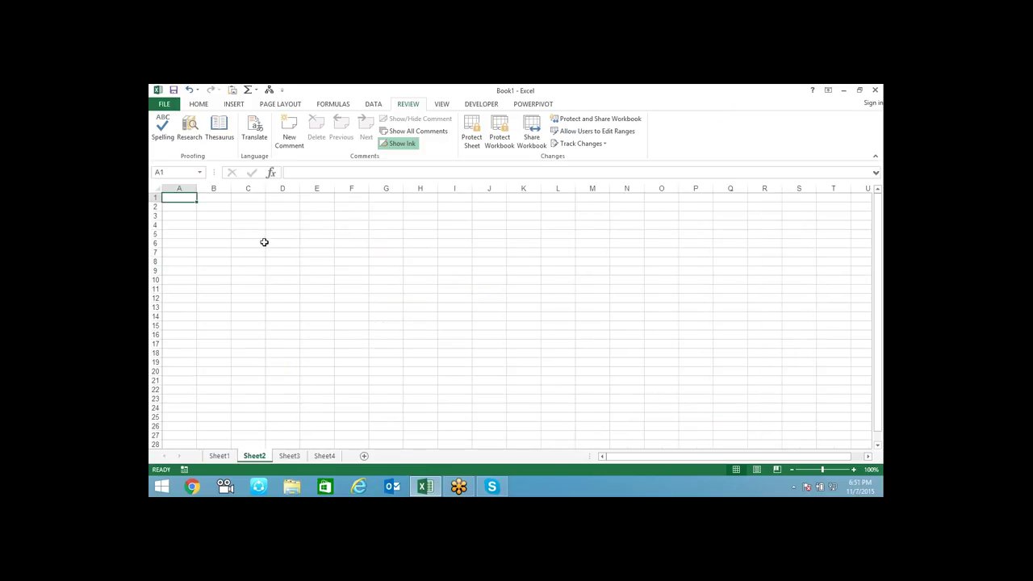
pyautogui.write('Sunday')
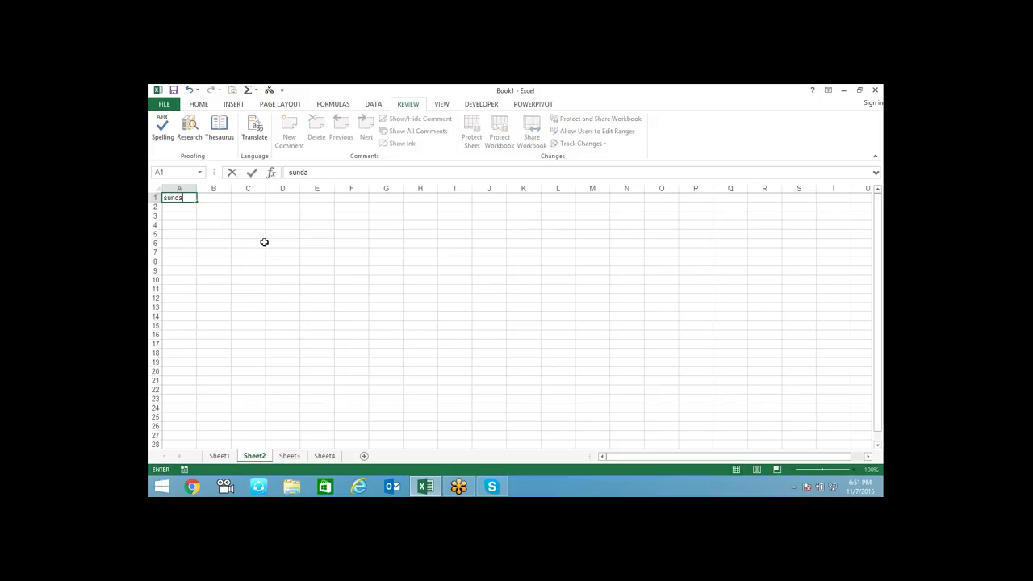
pyautogui.press('Return')
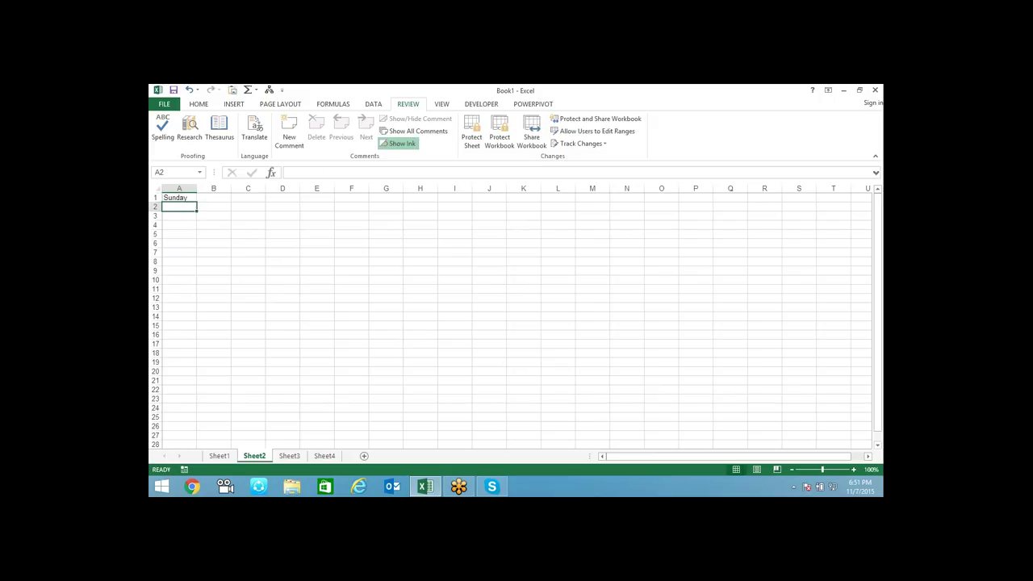
pyautogui.click(179, 197)
pyautogui.moveTo(196, 202); pyautogui.dragTo(189, 308)
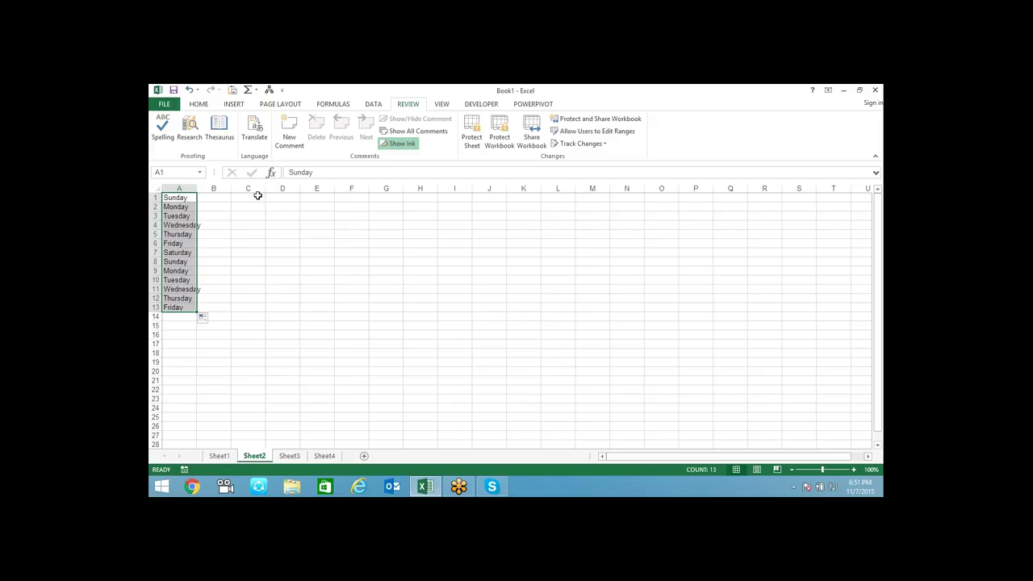
# - Enter the first name of the names list in C1 and fill it down to C13
pyautogui.click(255, 198)
pyautogui.write('sandeep')
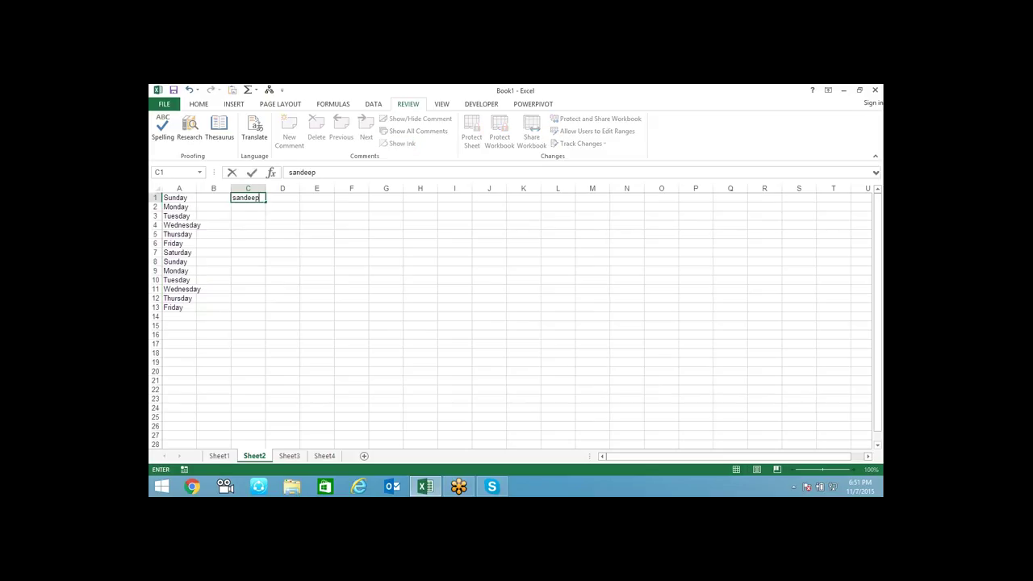
pyautogui.press('Return')
pyautogui.click(264, 200)
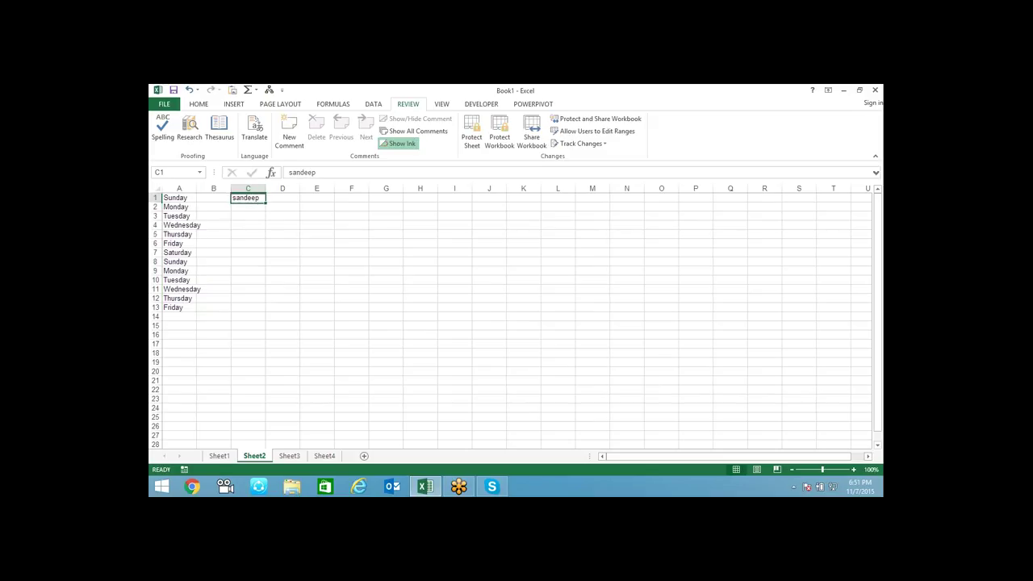
pyautogui.moveTo(267, 203); pyautogui.dragTo(266, 315)
# - Enter delhi in D1, fill the city names down column D, and open the File Info page
pyautogui.click(295, 197)
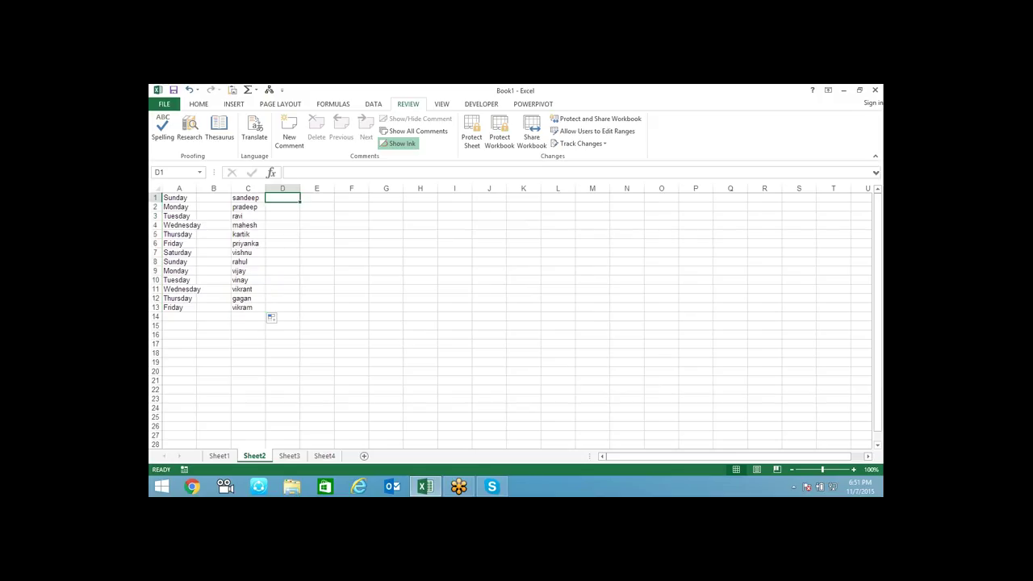
pyautogui.write('delhi')
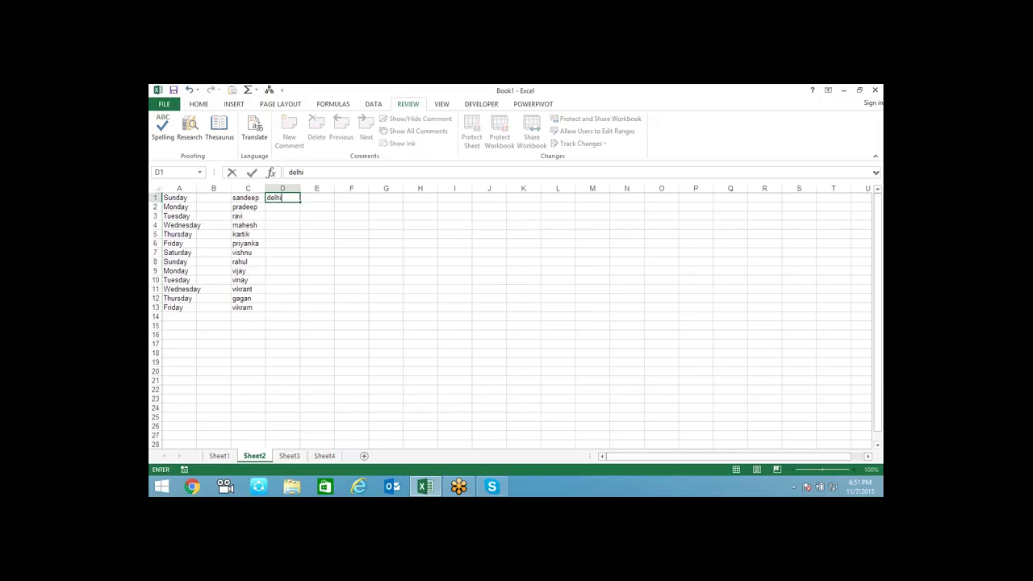
pyautogui.press('Return')
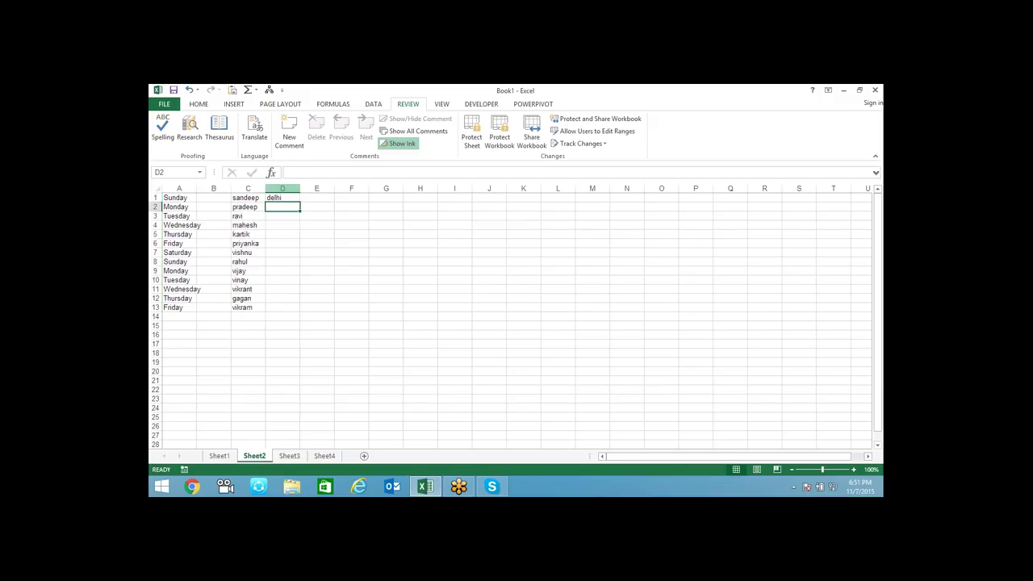
pyautogui.click(289, 198)
pyautogui.moveTo(300, 201); pyautogui.dragTo(301, 313)
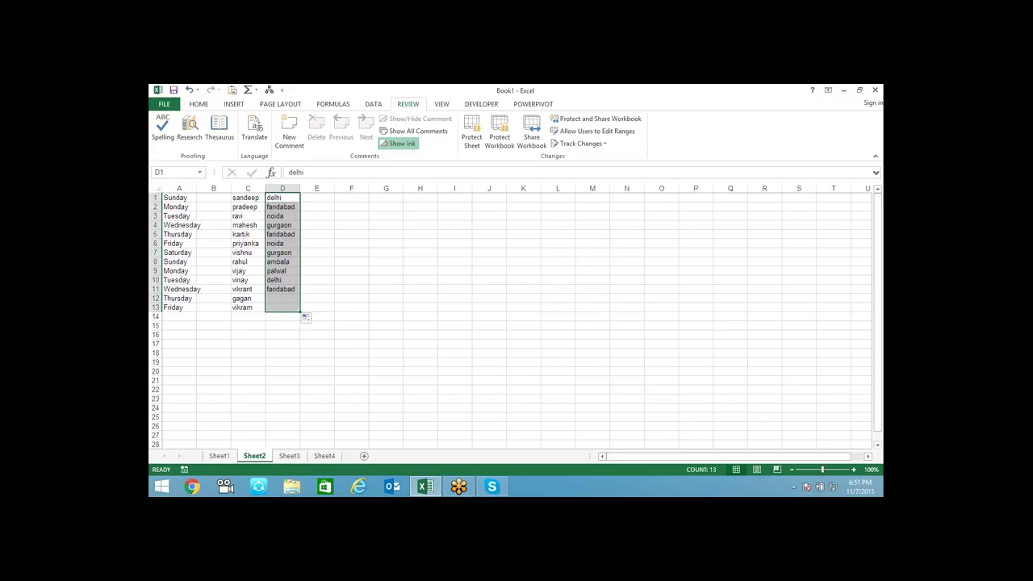
pyautogui.click(347, 321)
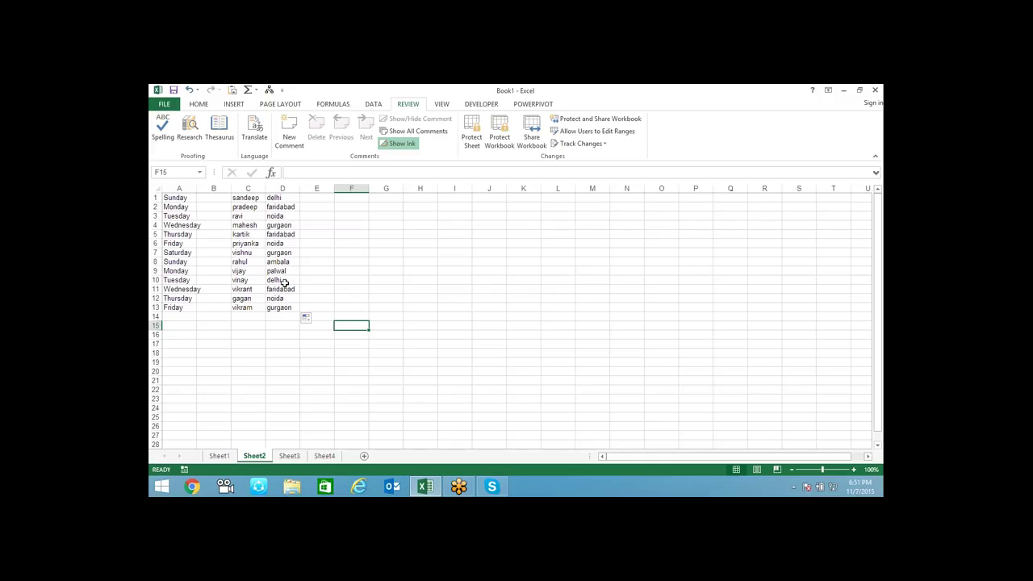
pyautogui.click(243, 244)
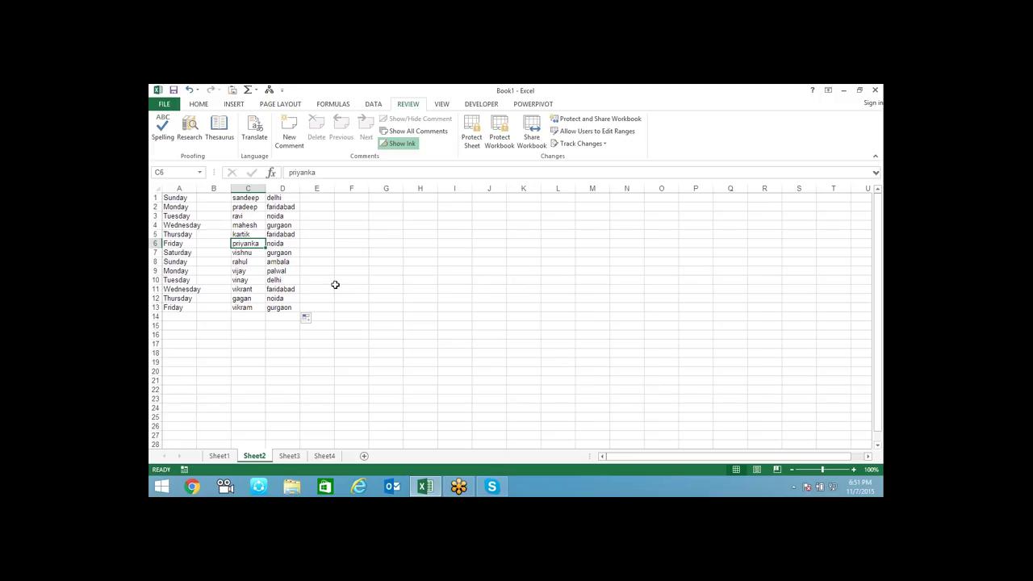
pyautogui.click(164, 105)
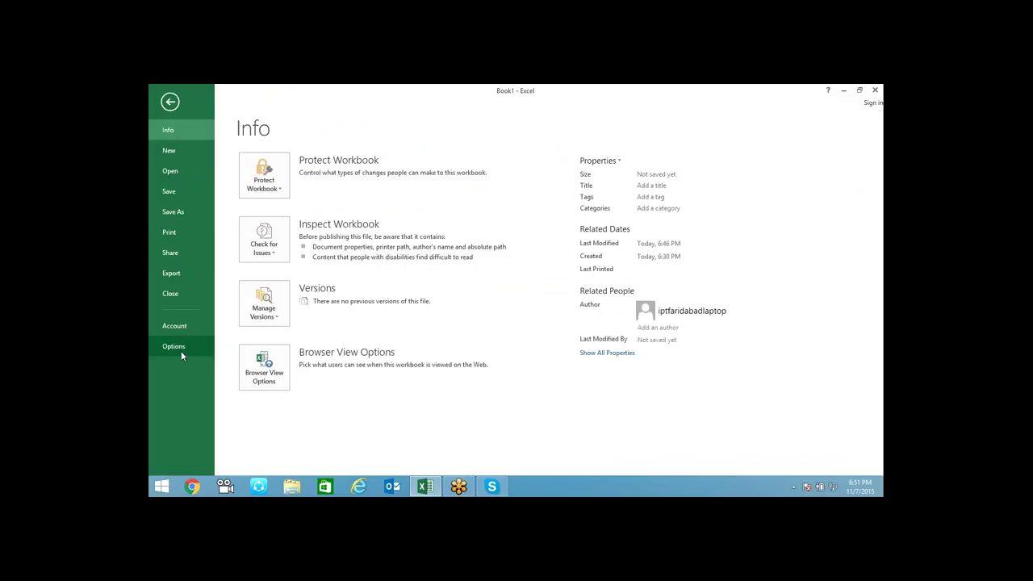
# - Open Edit Custom Lists from Advanced options and review the existing day, month, name, city and sports lists
pyautogui.press('Escape')
pyautogui.click(318, 186)
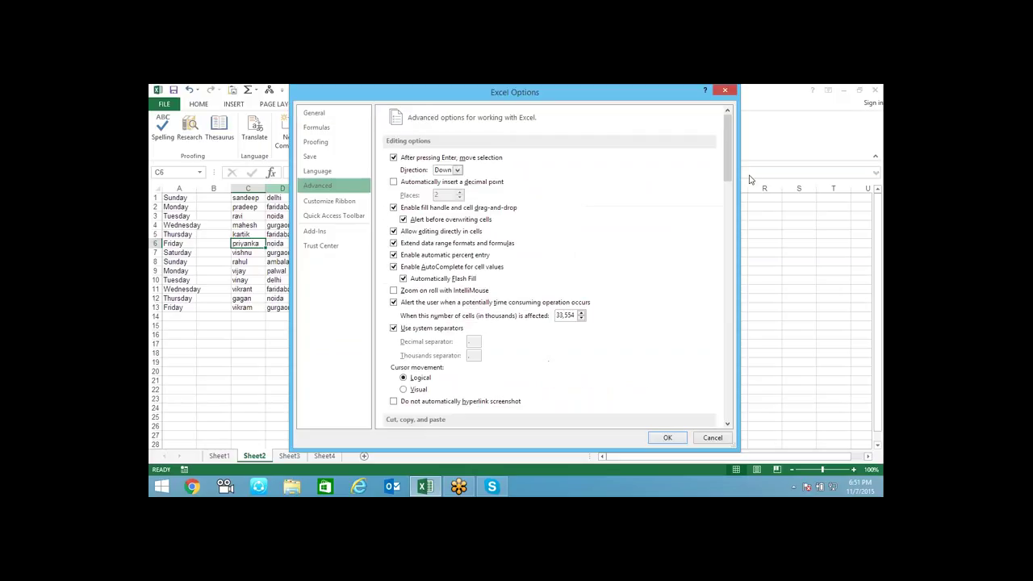
pyautogui.scroll(-20, 727, 229)
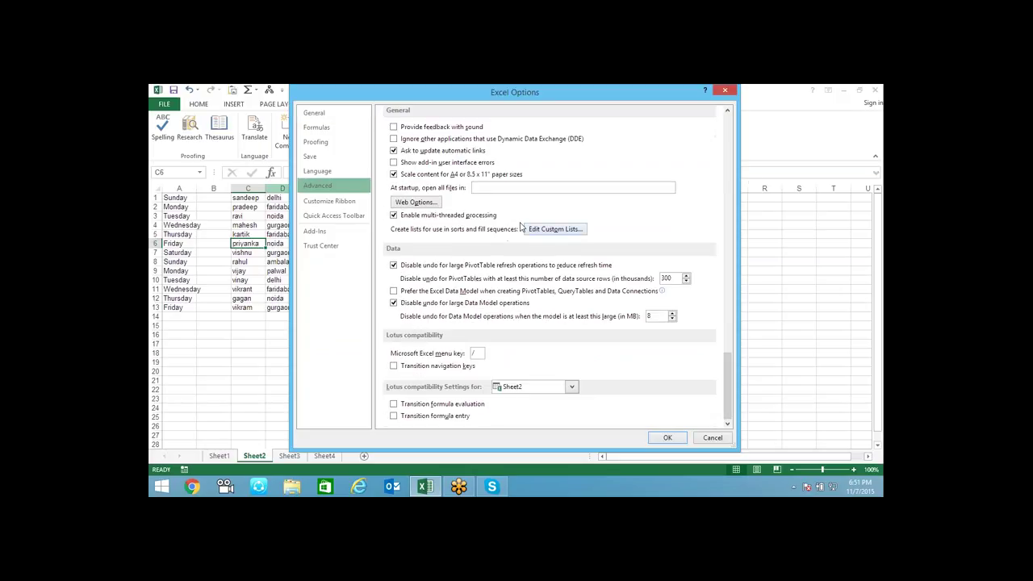
pyautogui.click(567, 232)
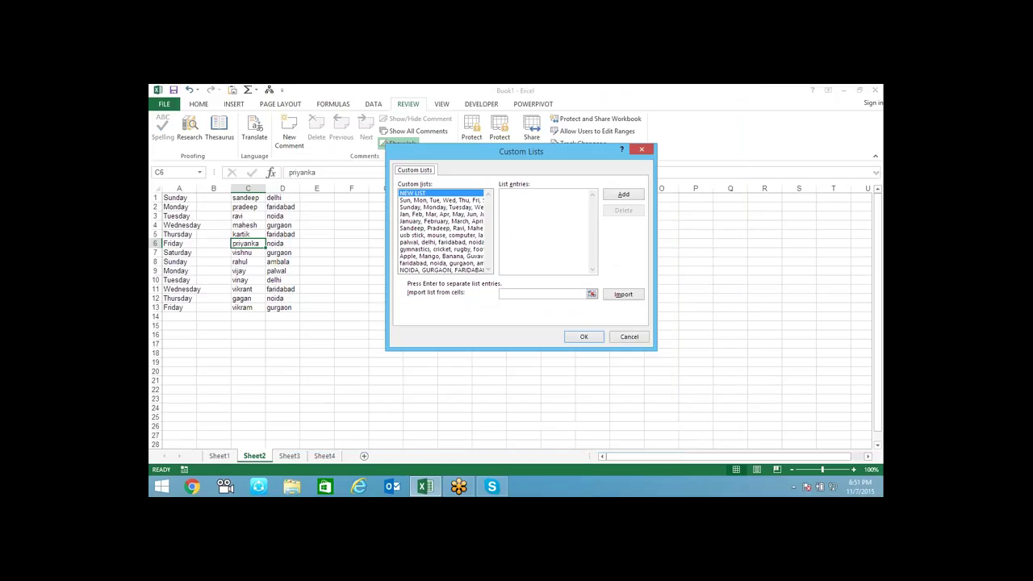
pyautogui.moveTo(483, 159); pyautogui.dragTo(452, 181)
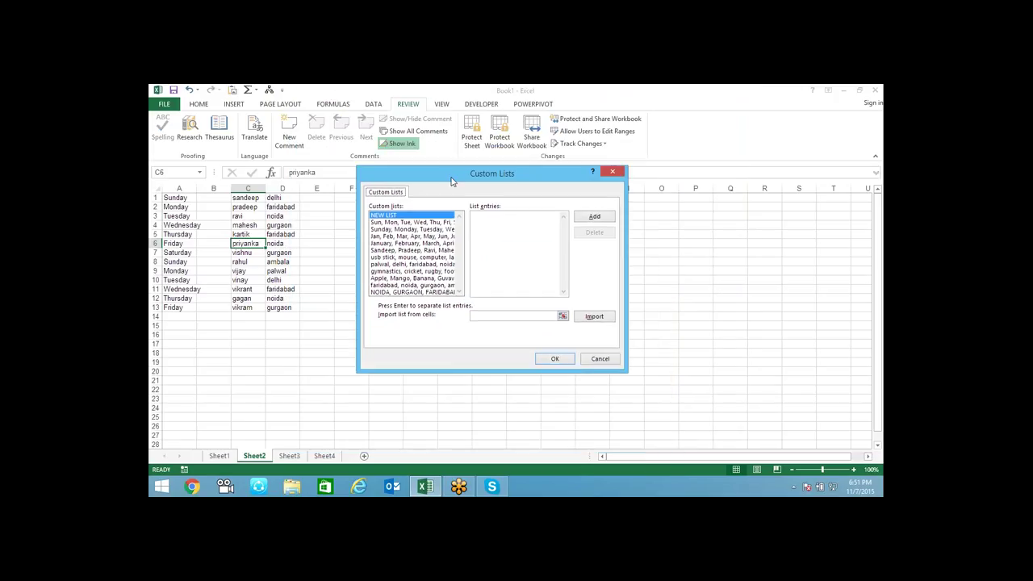
pyautogui.click(425, 223)
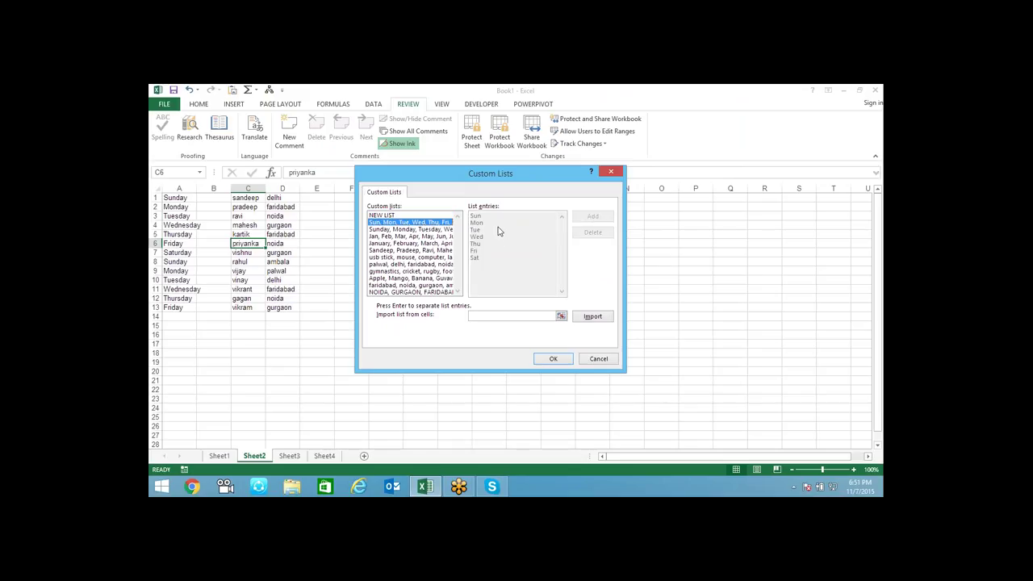
pyautogui.click(437, 230)
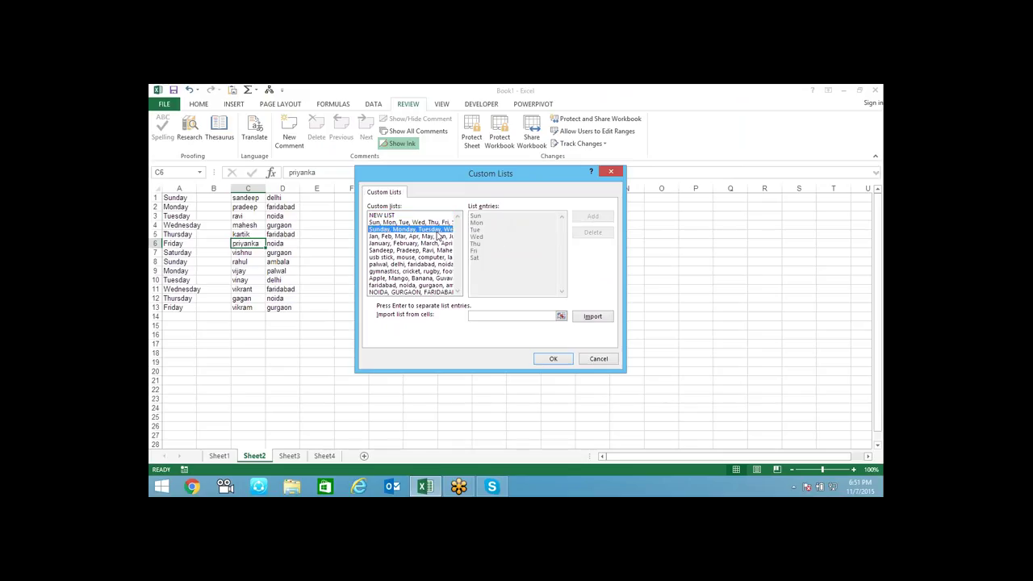
pyautogui.click(441, 237)
pyautogui.click(443, 244)
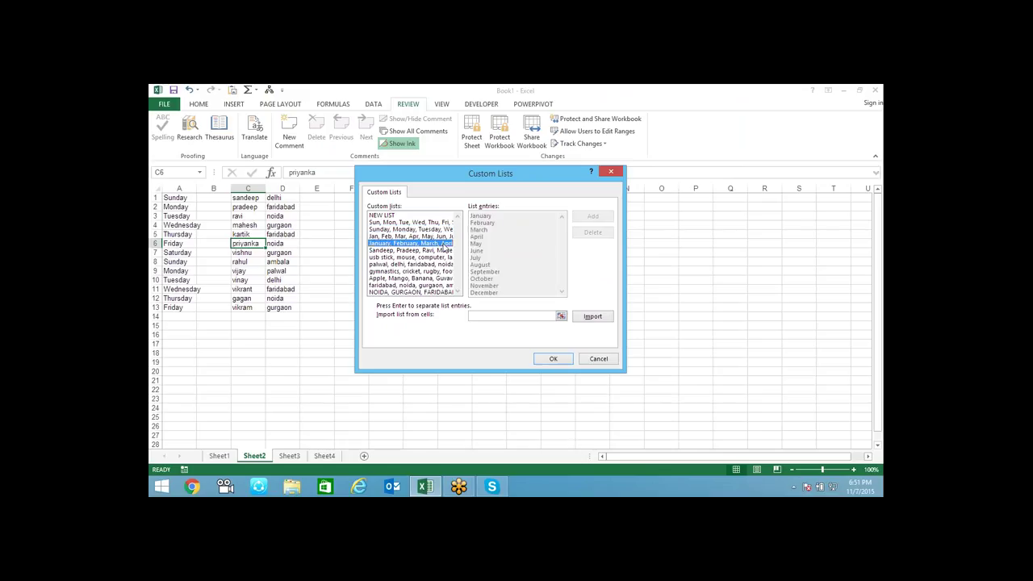
pyautogui.click(440, 250)
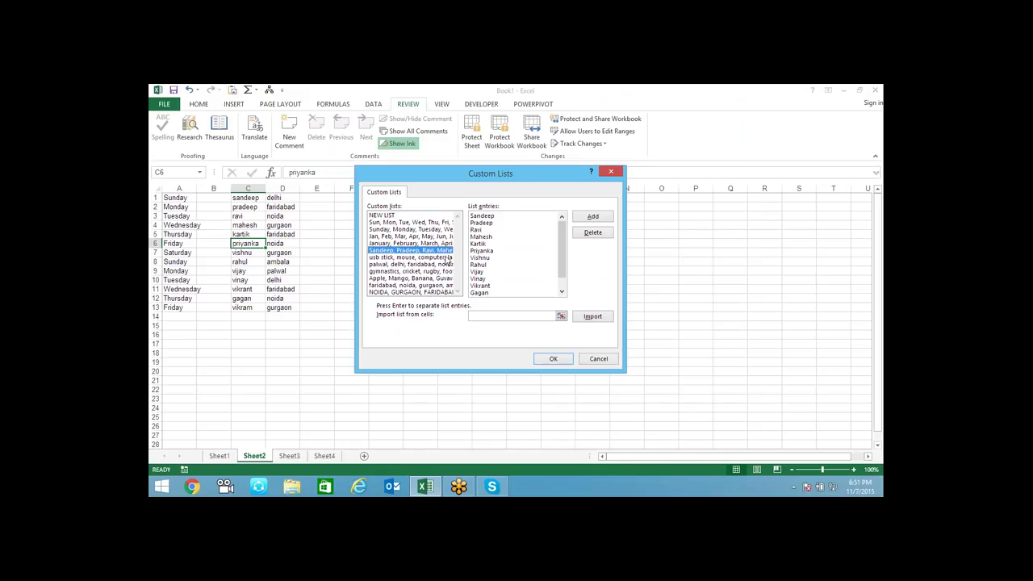
pyautogui.click(448, 264)
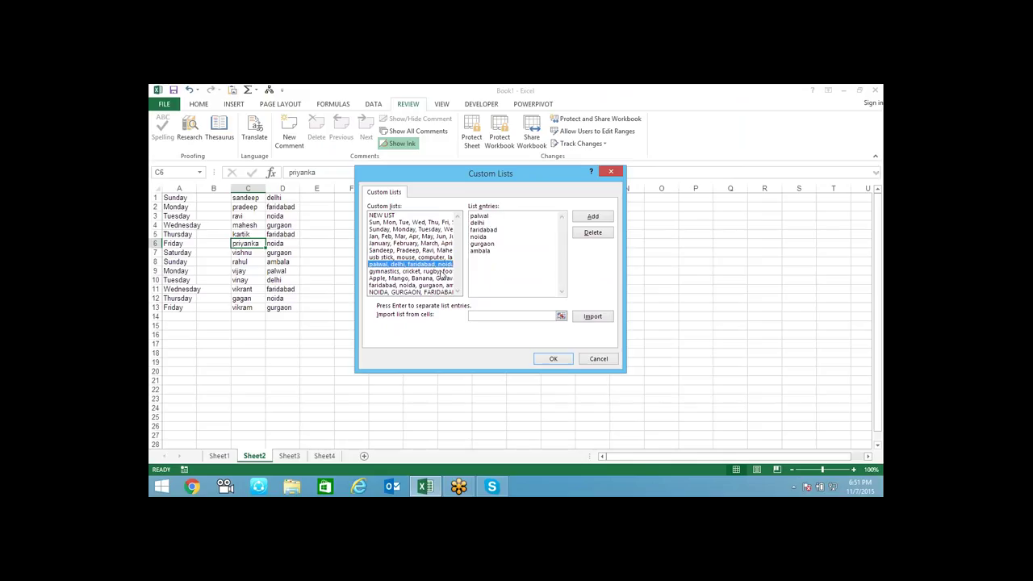
pyautogui.click(446, 272)
pyautogui.click(406, 222)
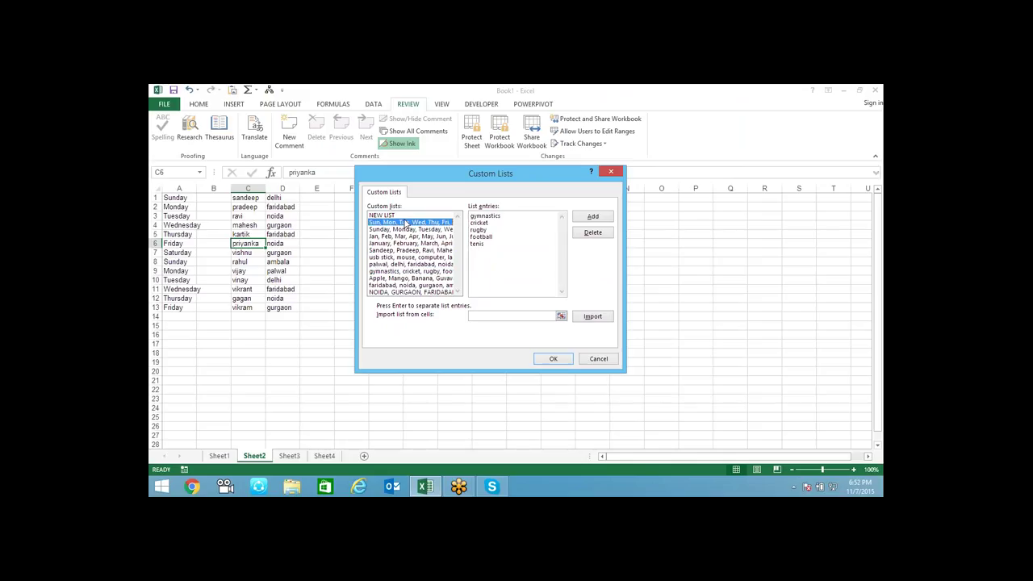
# - Clear the stray entries and import the names from $C$2:$C$7 as a new custom list
pyautogui.click(416, 216)
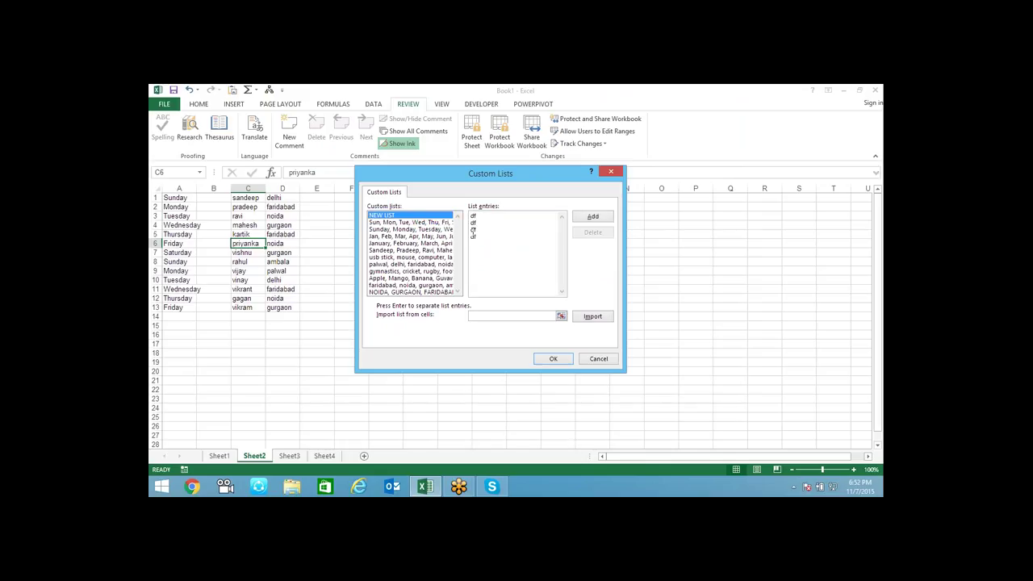
pyautogui.hotkey('ctrl', 'a')
pyautogui.press('BackSpace')
pyautogui.click(561, 316)
pyautogui.moveTo(242, 207); pyautogui.dragTo(244, 251)
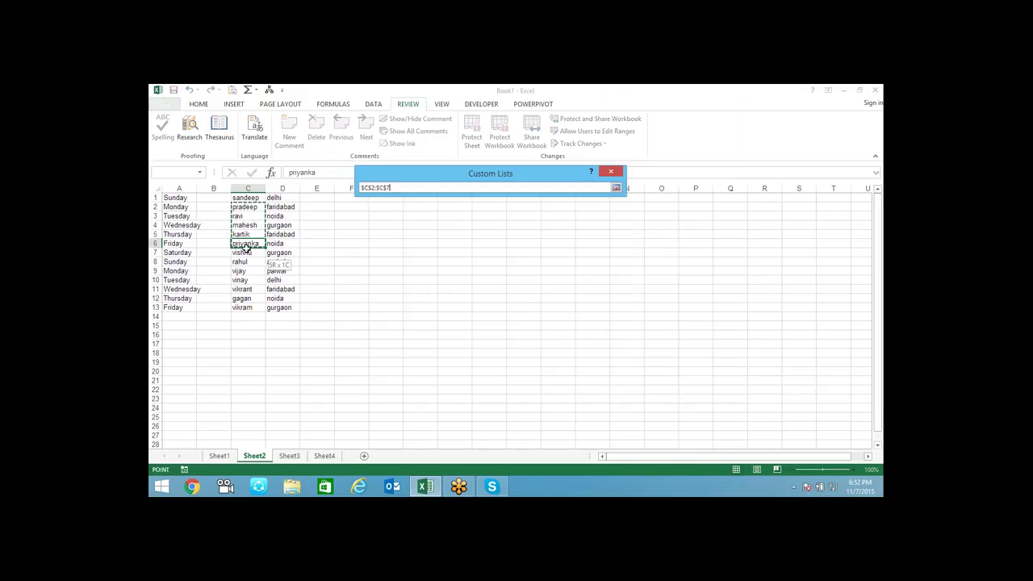
pyautogui.click(616, 189)
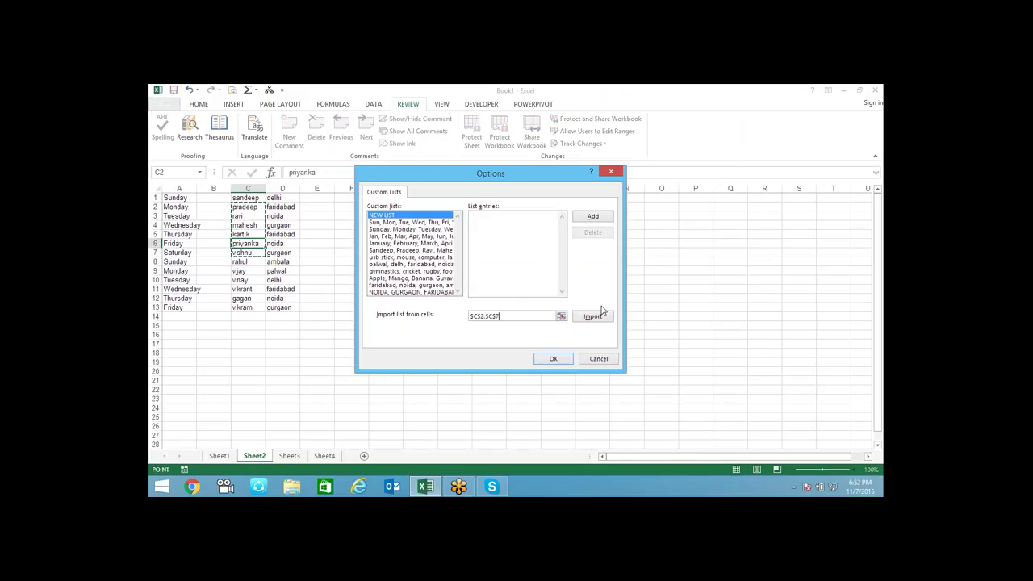
pyautogui.click(594, 316)
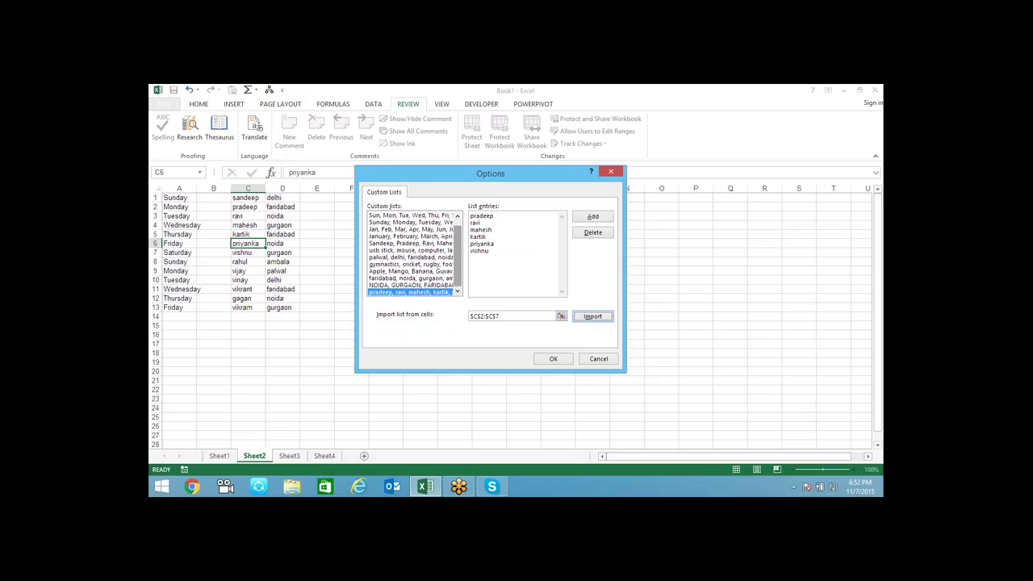
# - Delete the imported names list, confirm the deletion, and close both dialogs
pyautogui.click(601, 236)
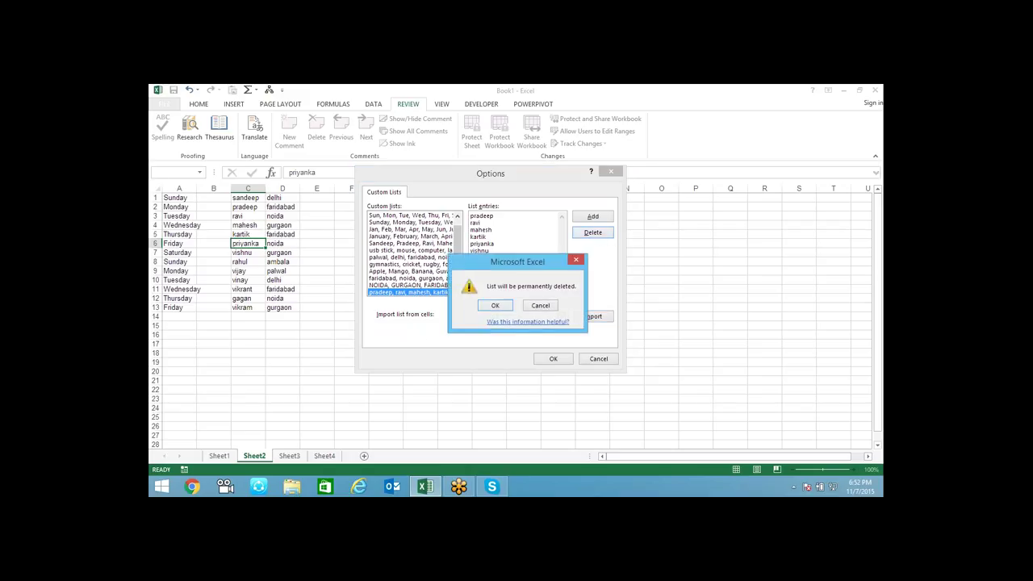
pyautogui.click(498, 305)
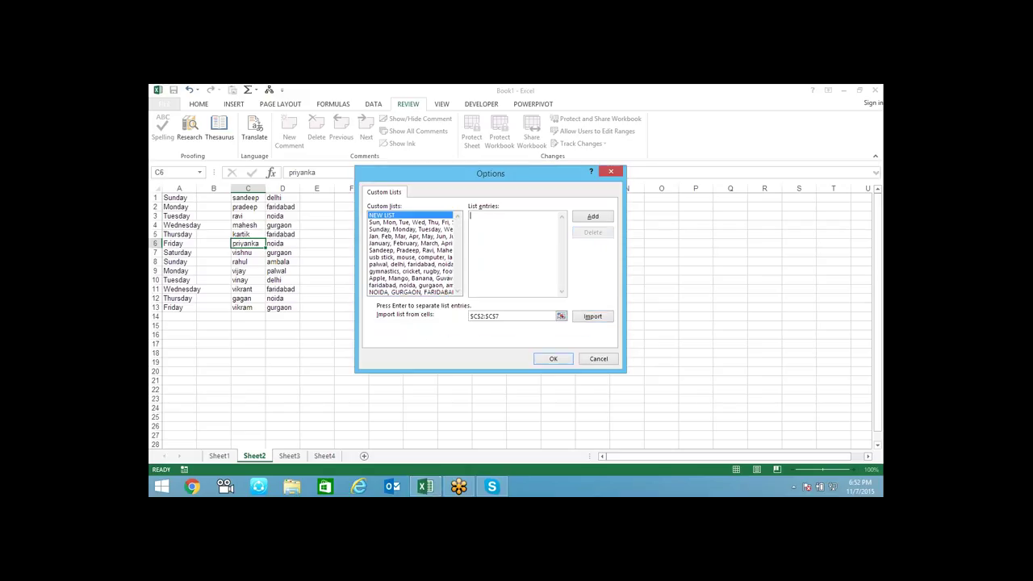
pyautogui.click(553, 358)
pyautogui.click(668, 438)
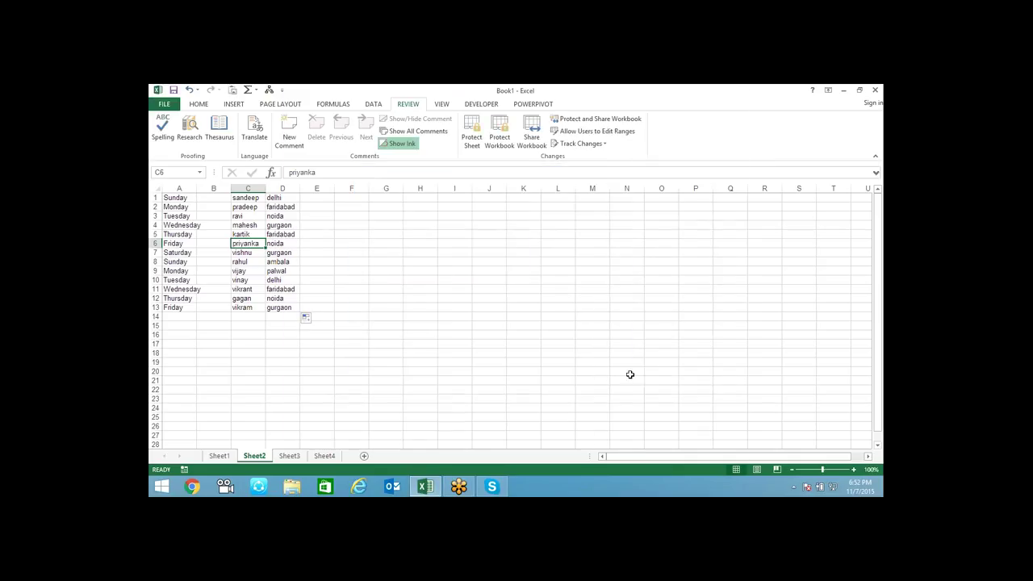
# - Select a few cells on Sheet2, then open Excel Options to the Formulas page
pyautogui.click(420, 261)
pyautogui.moveTo(282, 225); pyautogui.dragTo(283, 216)
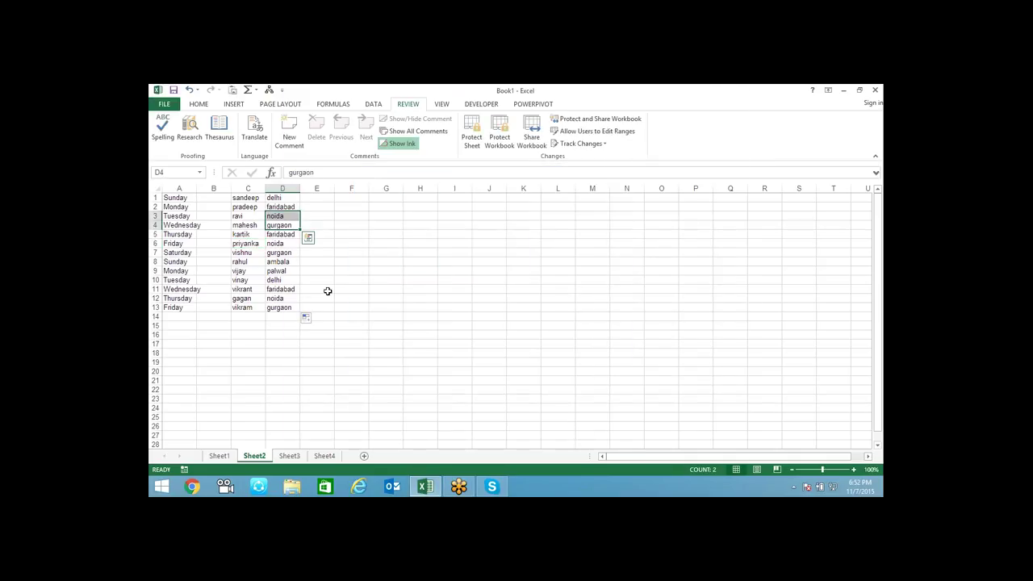
pyautogui.click(255, 273)
pyautogui.click(281, 251)
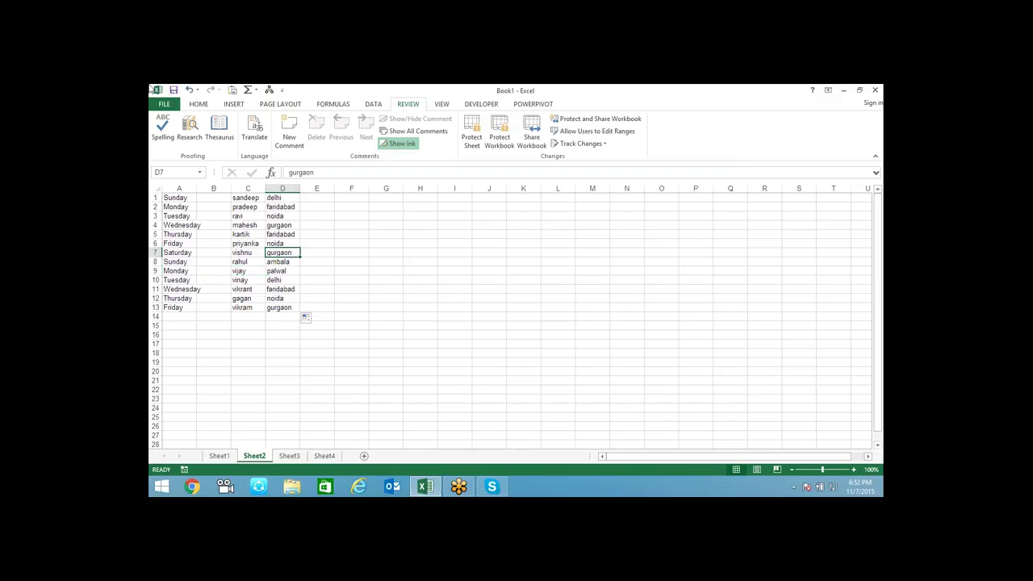
pyautogui.click(166, 105)
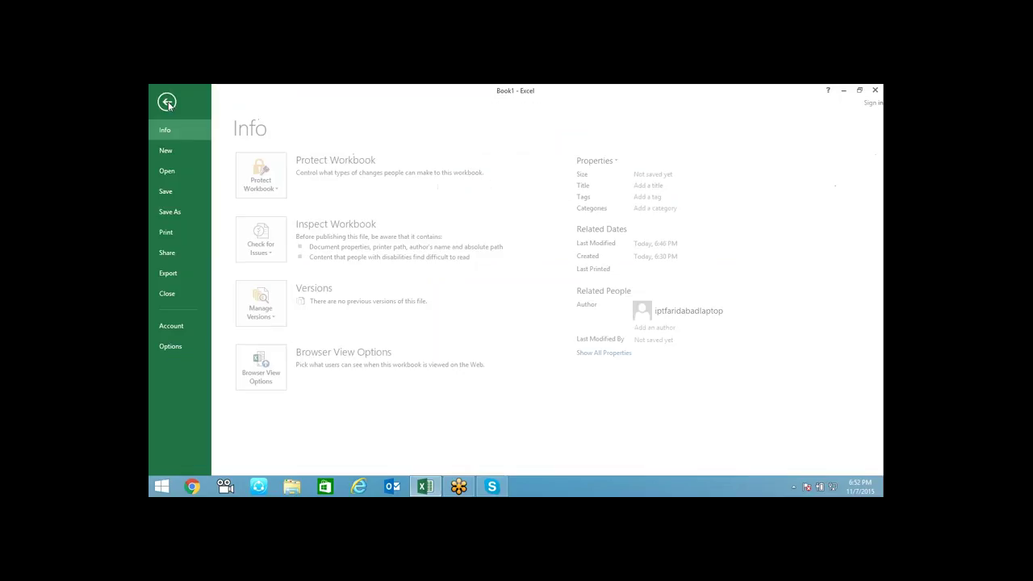
pyautogui.click(173, 346)
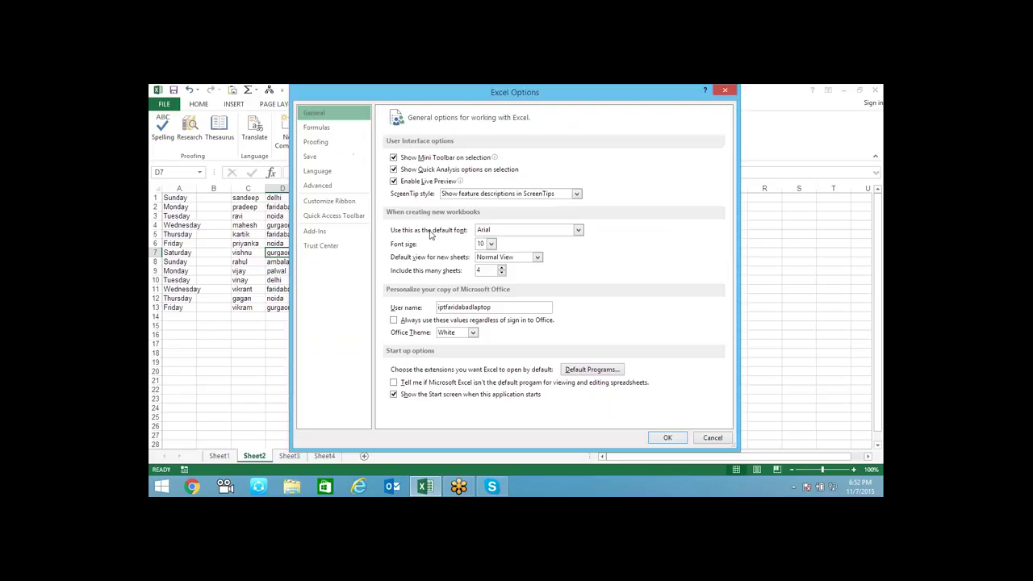
pyautogui.click(355, 132)
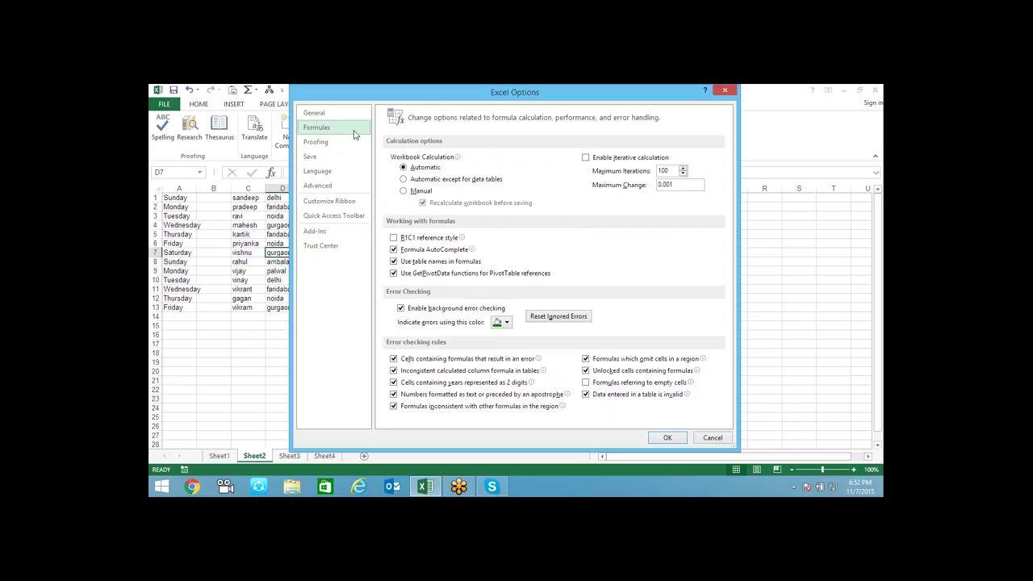
# - In Customize Ribbon, browse the tab list and toggle the POWER VIEW tab off and back on
pyautogui.click(353, 203)
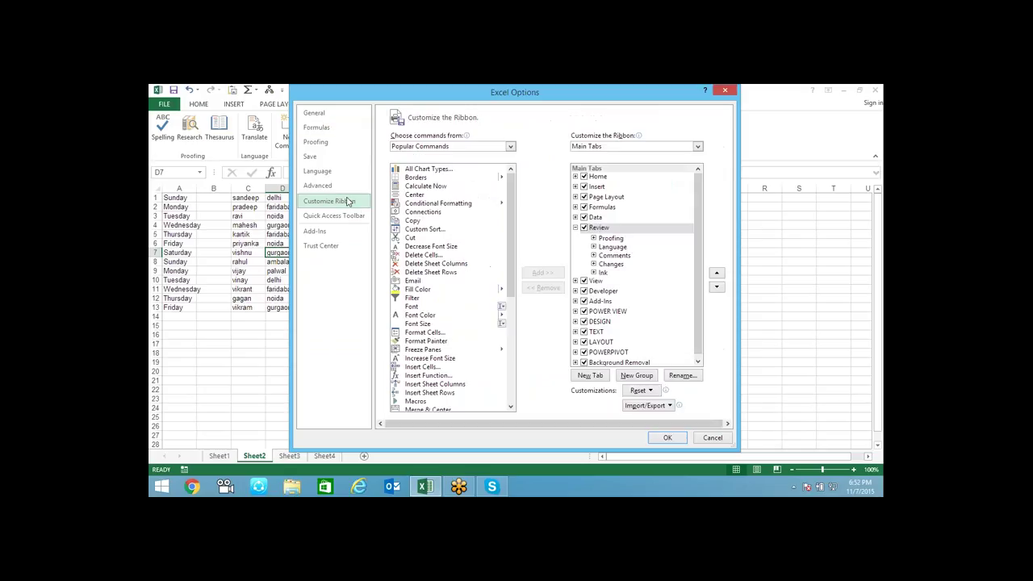
pyautogui.moveTo(417, 94)
pyautogui.mouseDown()
pyautogui.moveTo(443, 201)
pyautogui.moveTo(433, 152)
pyautogui.mouseUp()
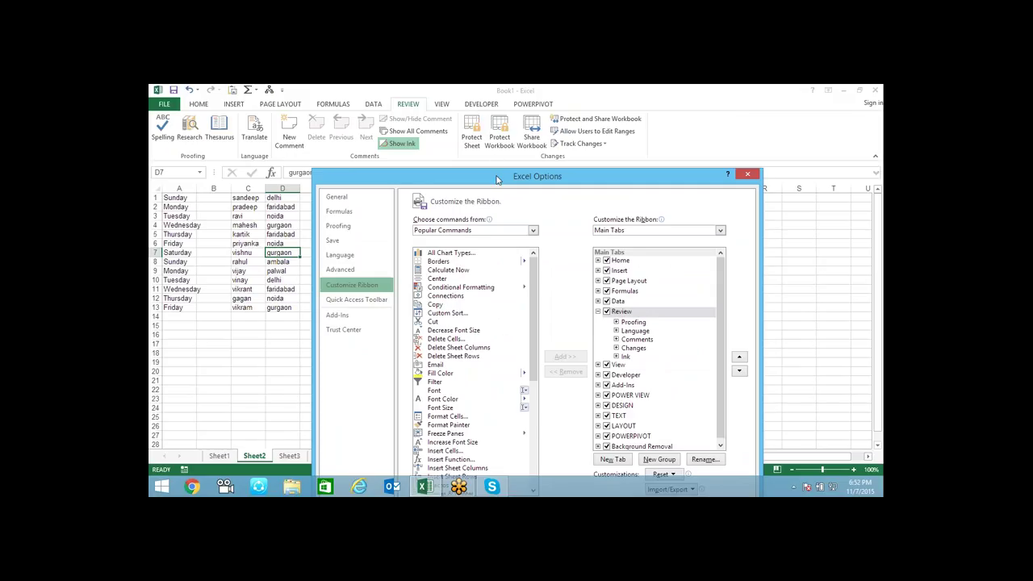
pyautogui.moveTo(499, 179); pyautogui.dragTo(459, 95)
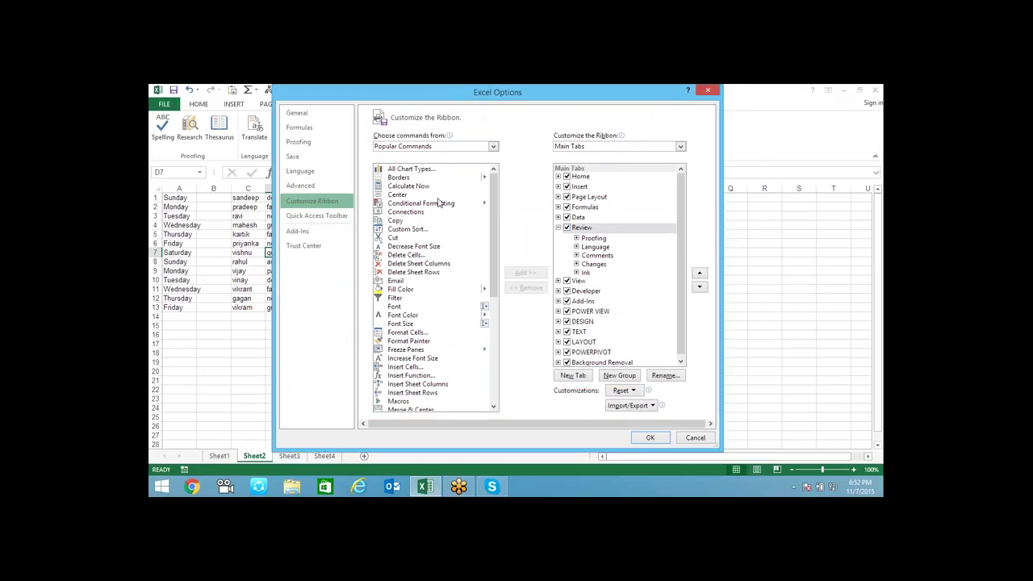
pyautogui.click(557, 227)
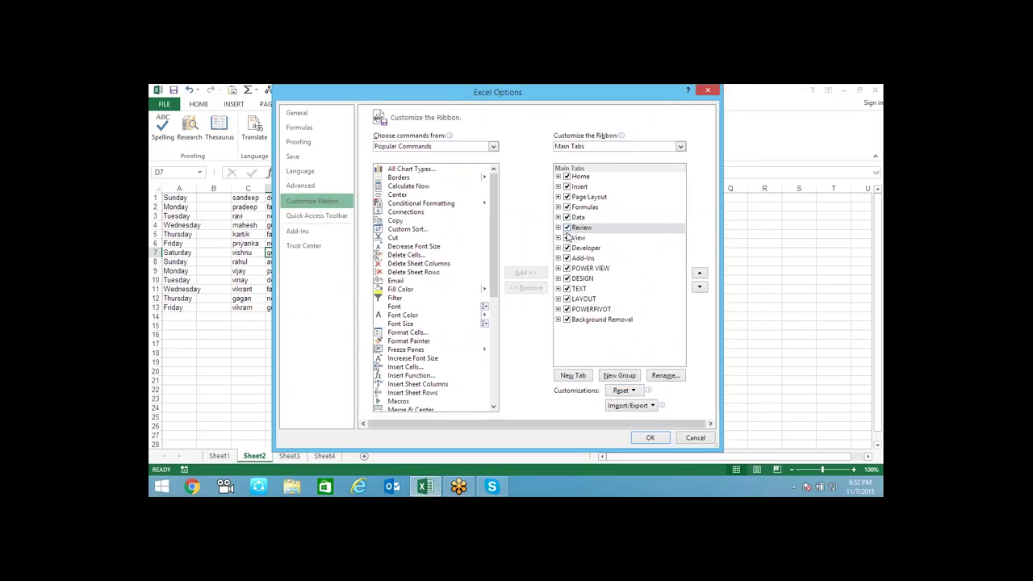
pyautogui.click(567, 249)
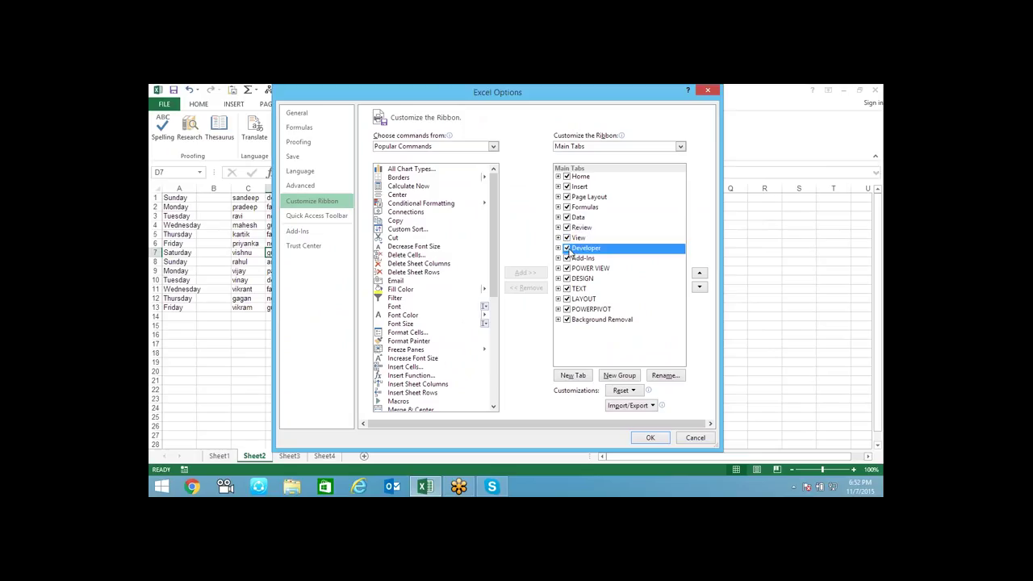
pyautogui.click(567, 269)
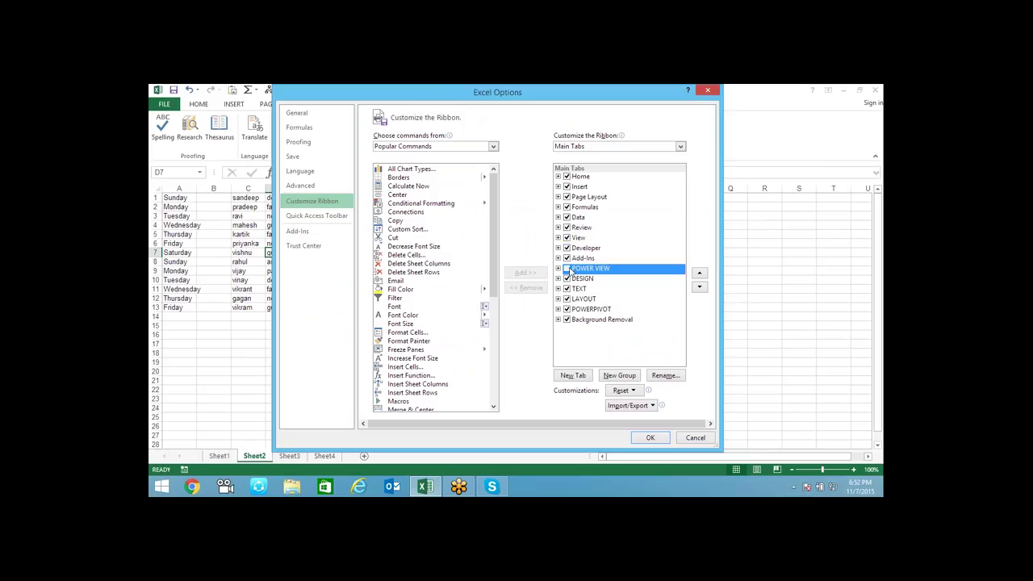
pyautogui.click(567, 268)
pyautogui.click(412, 289)
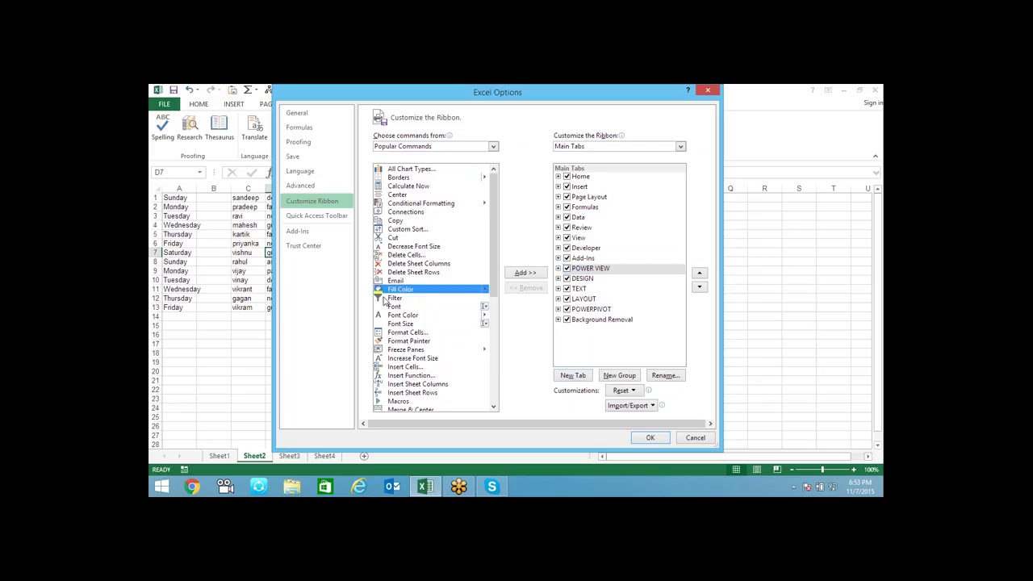
# - Set Choose commands from to All Commands, then move to the Quick Access Toolbar page
pyautogui.click(479, 147)
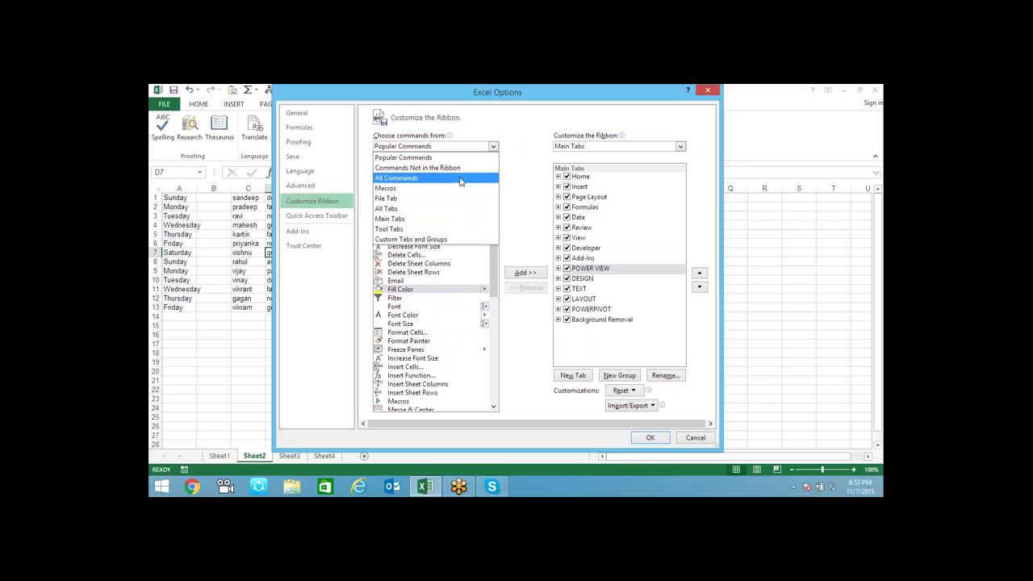
pyautogui.press('Escape')
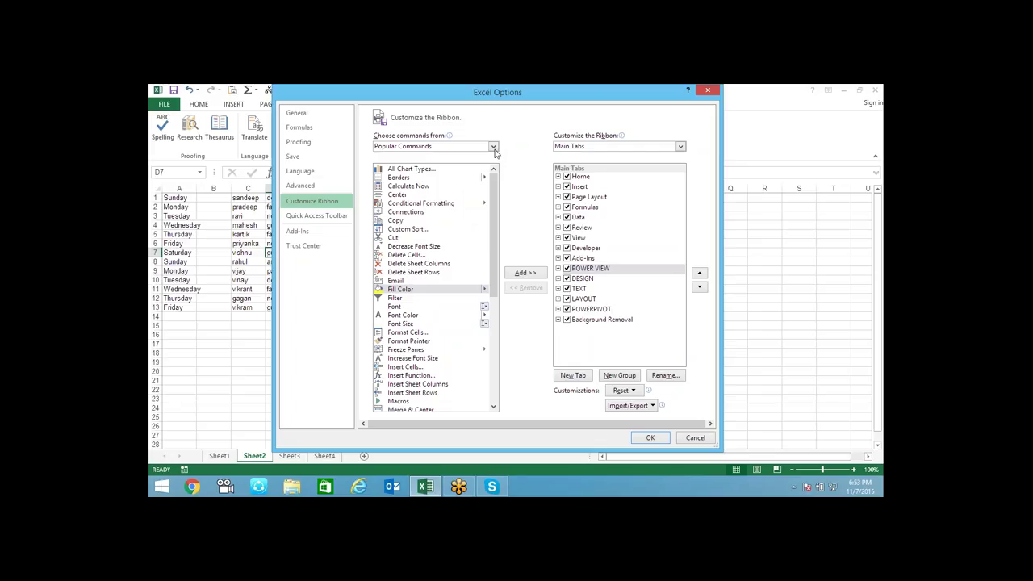
pyautogui.click(494, 152)
pyautogui.click(445, 178)
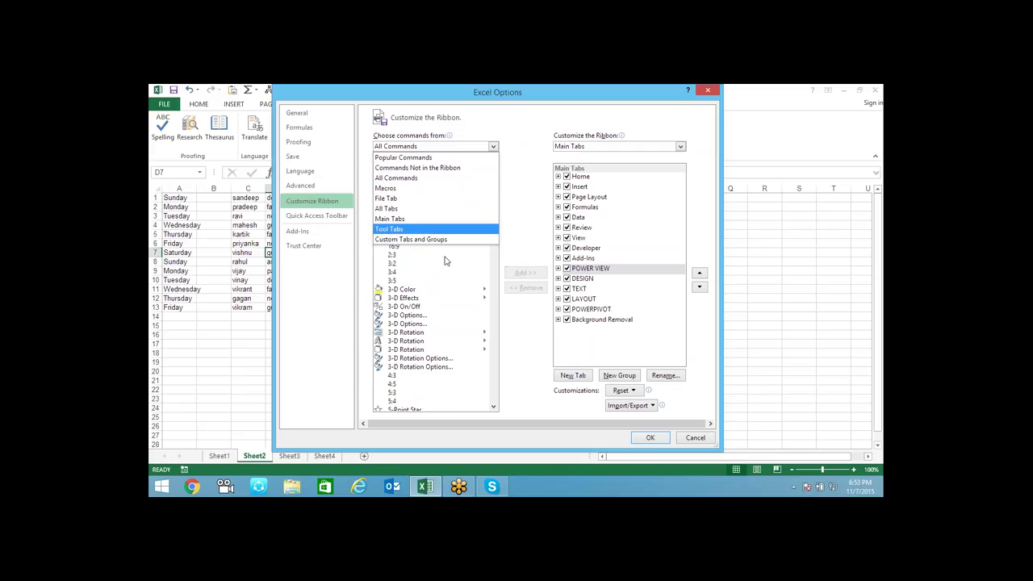
pyautogui.click(521, 236)
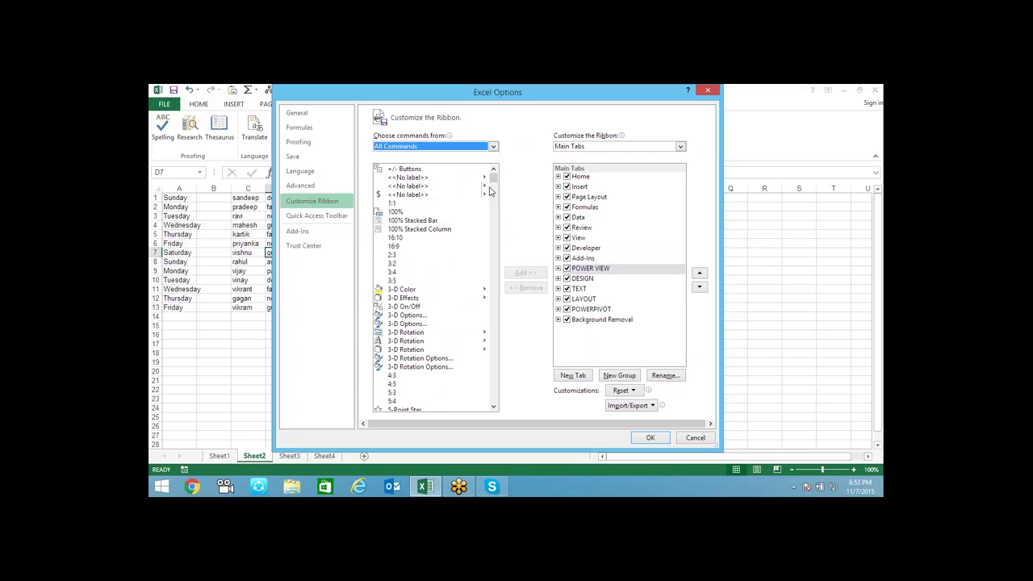
pyautogui.moveTo(498, 181); pyautogui.dragTo(494, 264)
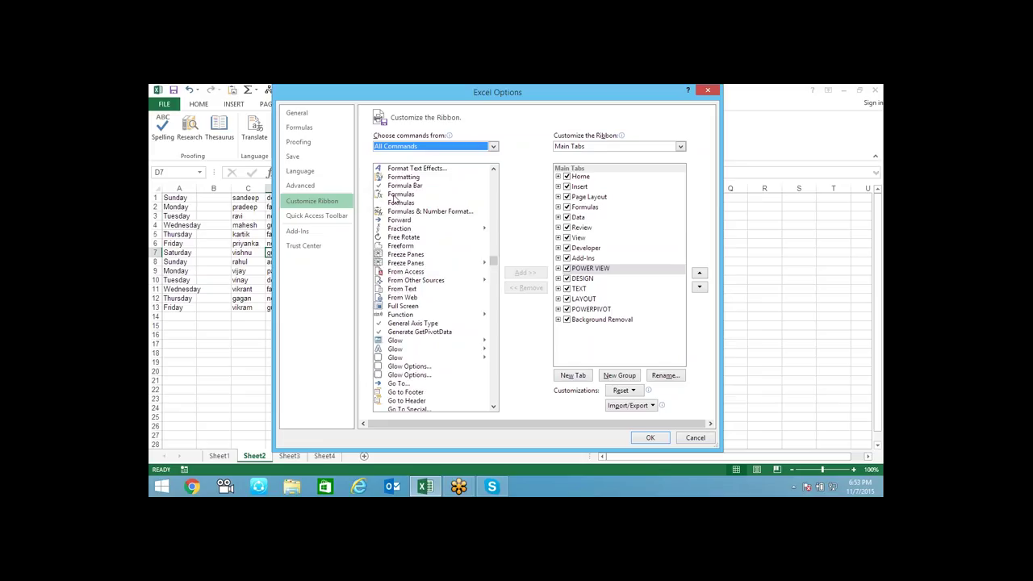
pyautogui.click(323, 215)
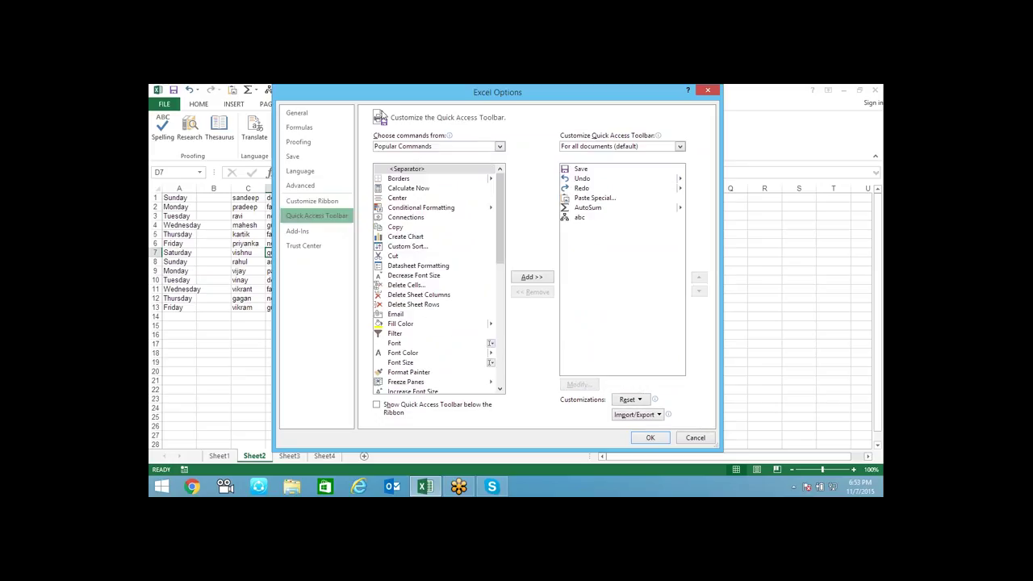
# - Swap the toolbar's abc and AutoSum buttons for Filter from Popular Commands and apply with OK
pyautogui.moveTo(413, 99); pyautogui.dragTo(553, 203)
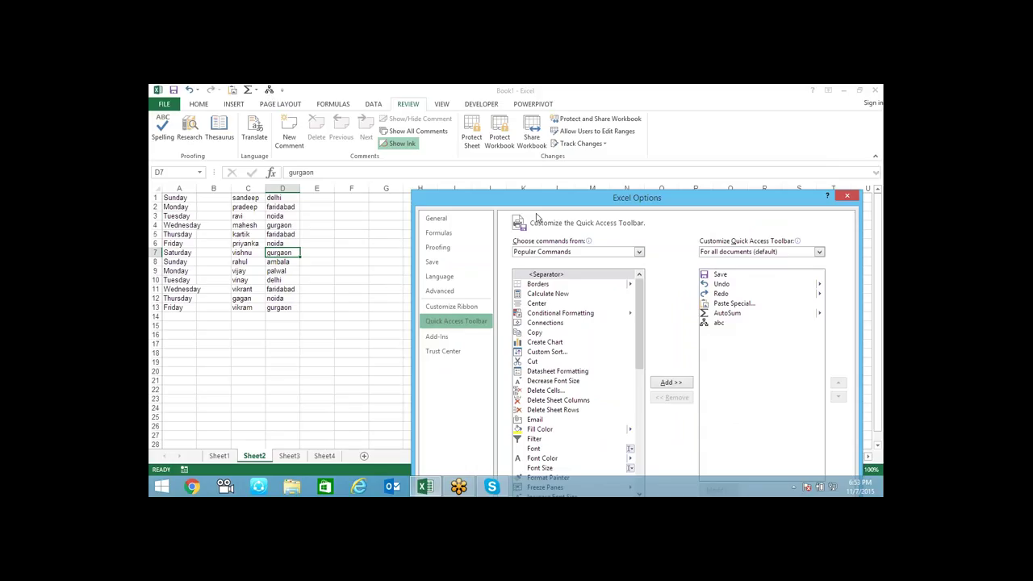
pyautogui.moveTo(543, 206); pyautogui.dragTo(395, 121)
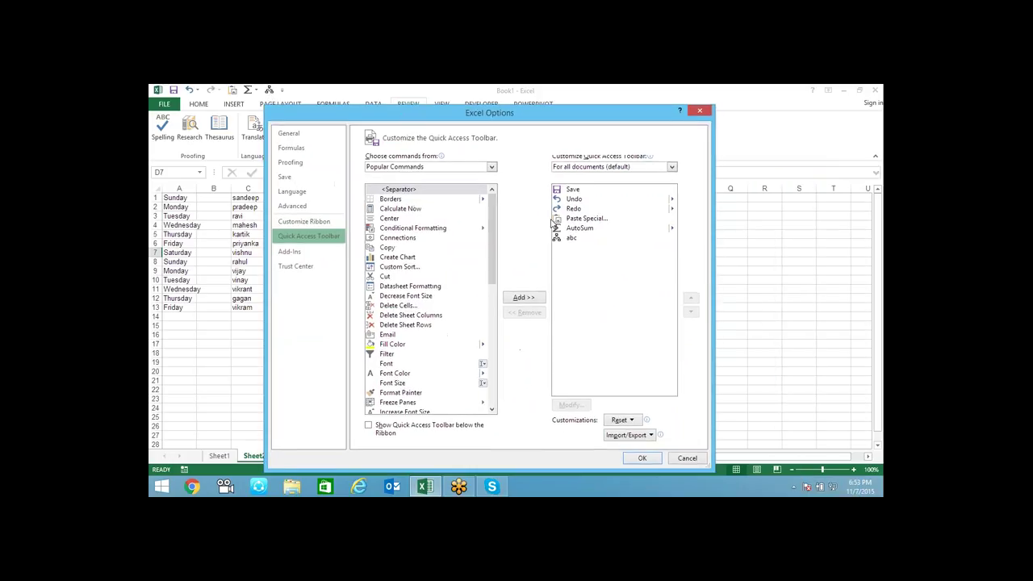
pyautogui.click(595, 238)
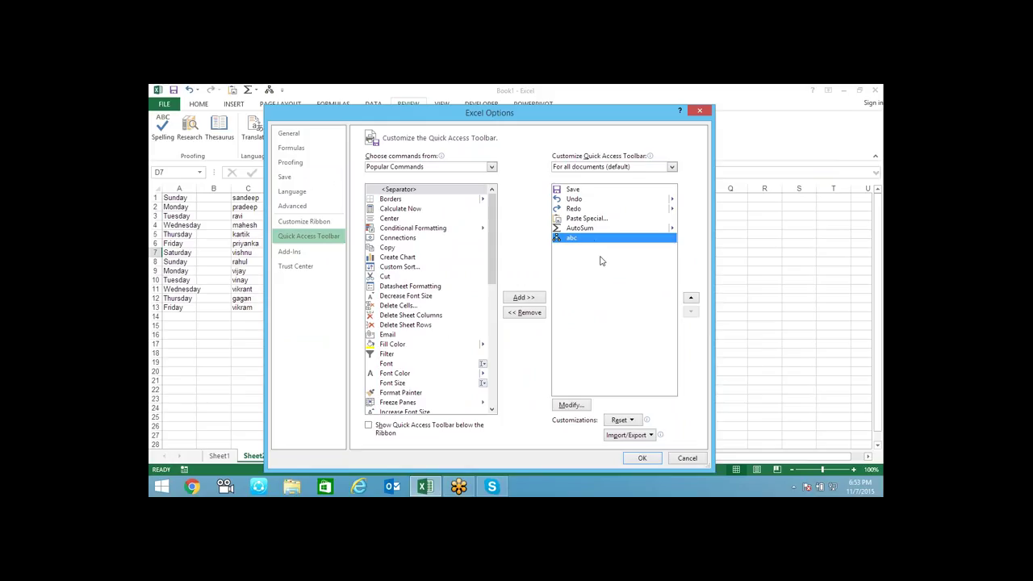
pyautogui.click(538, 314)
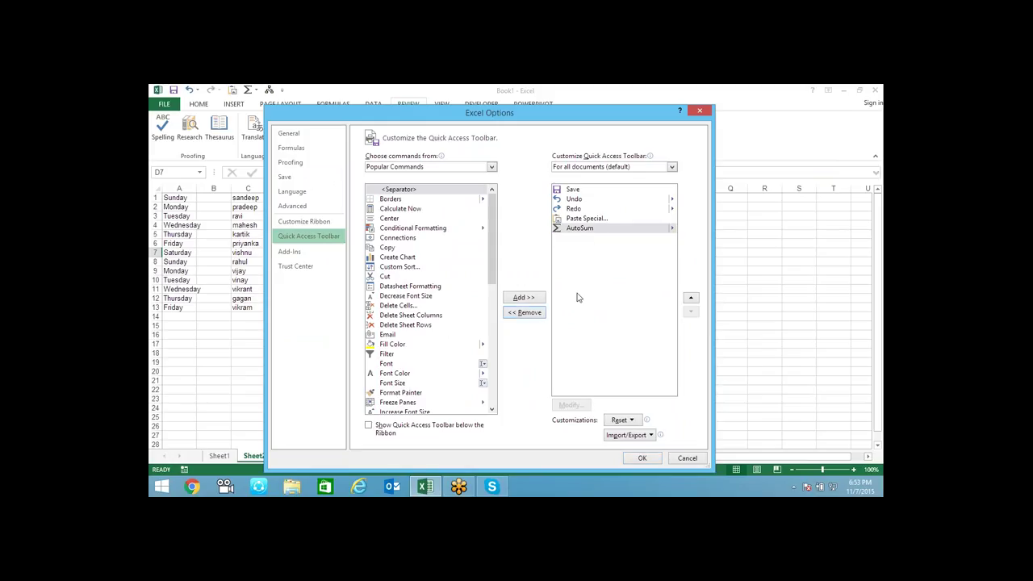
pyautogui.click(537, 313)
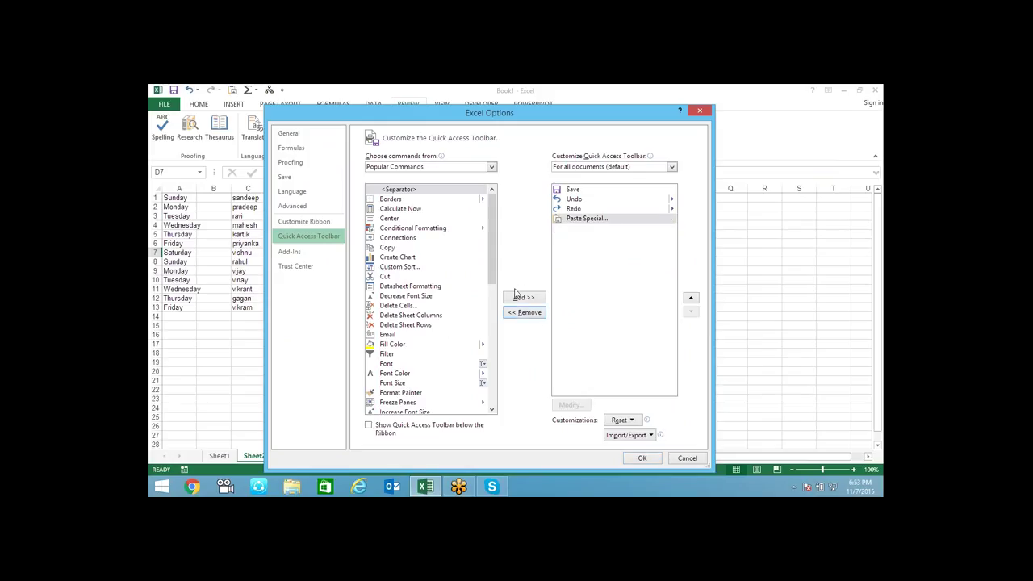
pyautogui.click(400, 356)
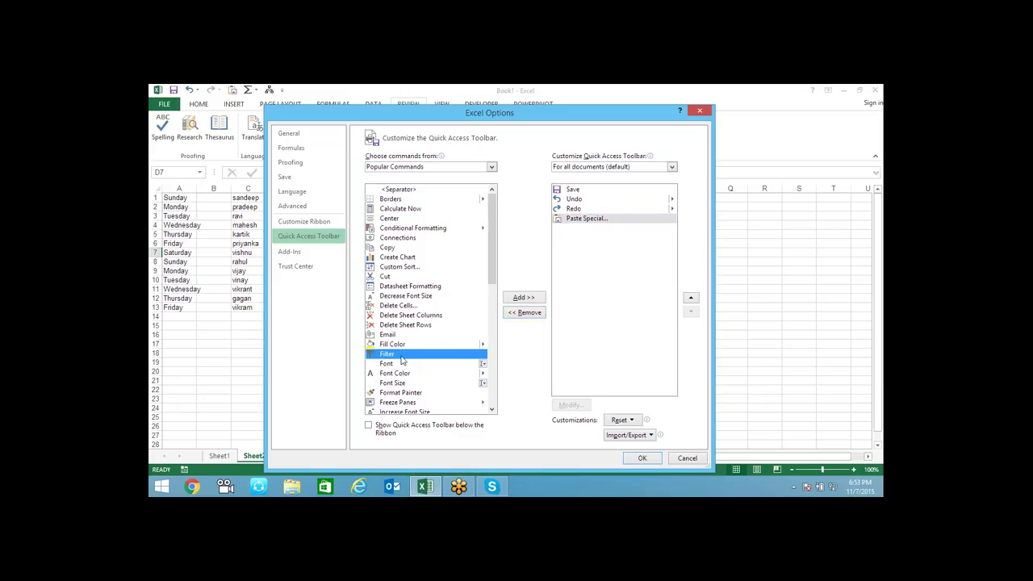
pyautogui.click(520, 298)
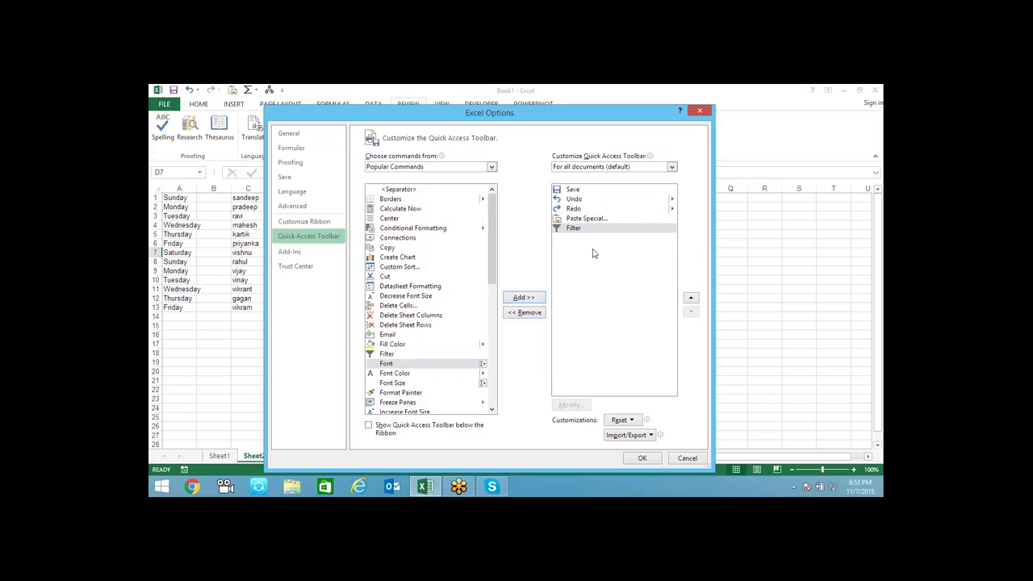
pyautogui.click(642, 458)
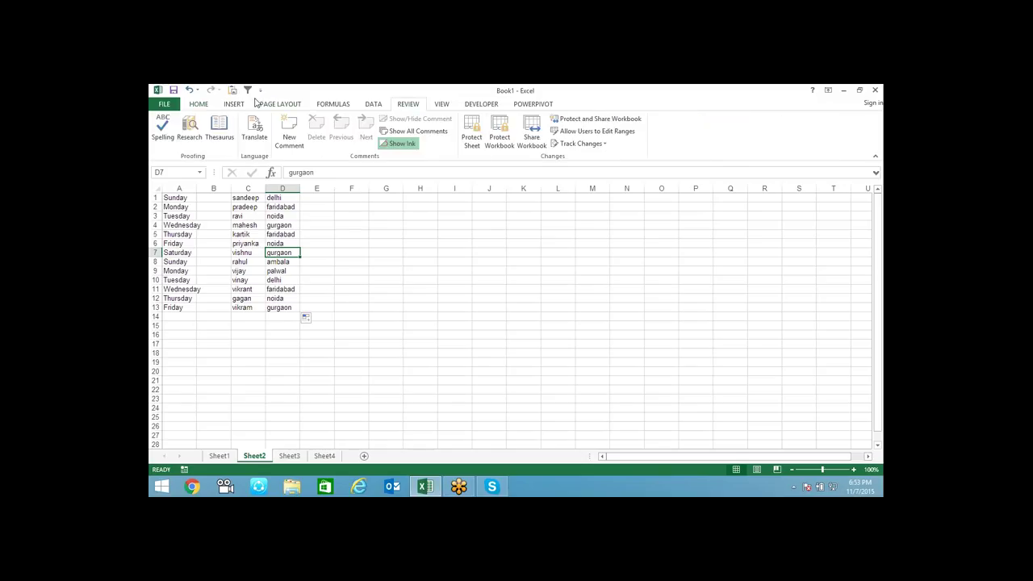
# - Go to the Add-Ins page of Excel Options and pick COM Add-ins in the Manage list
pyautogui.click(165, 105)
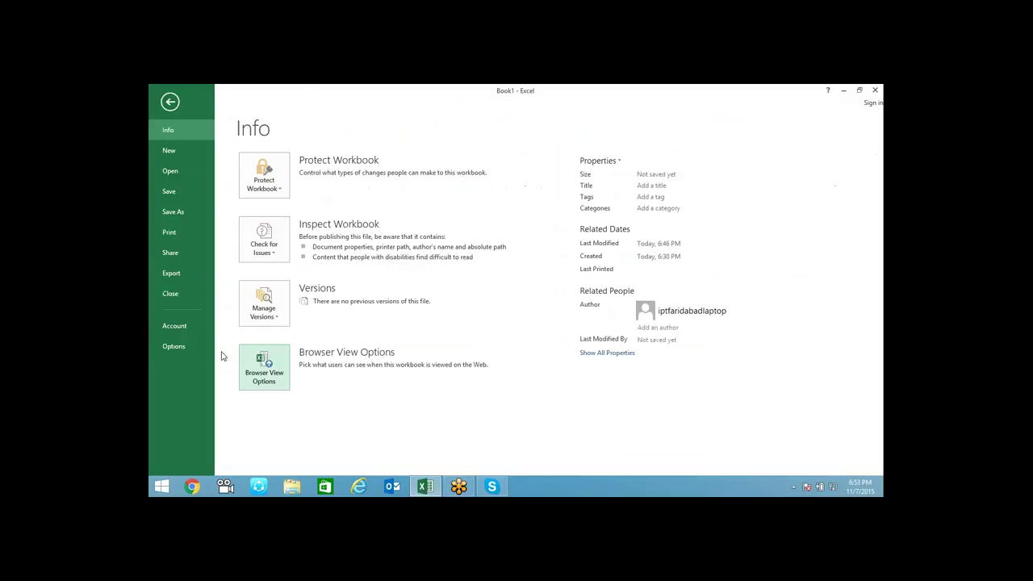
pyautogui.click(205, 348)
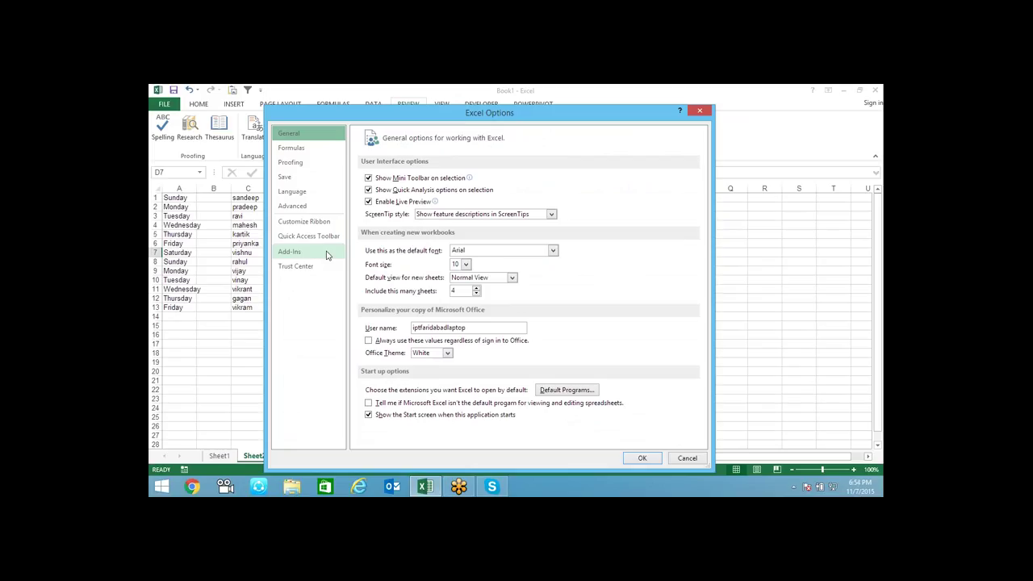
pyautogui.click(335, 252)
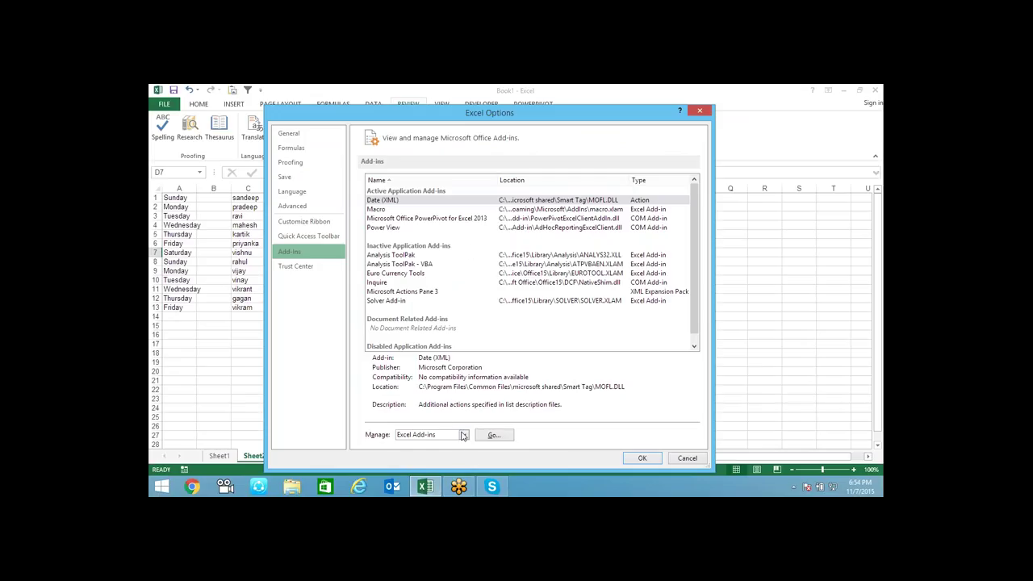
pyautogui.click(463, 437)
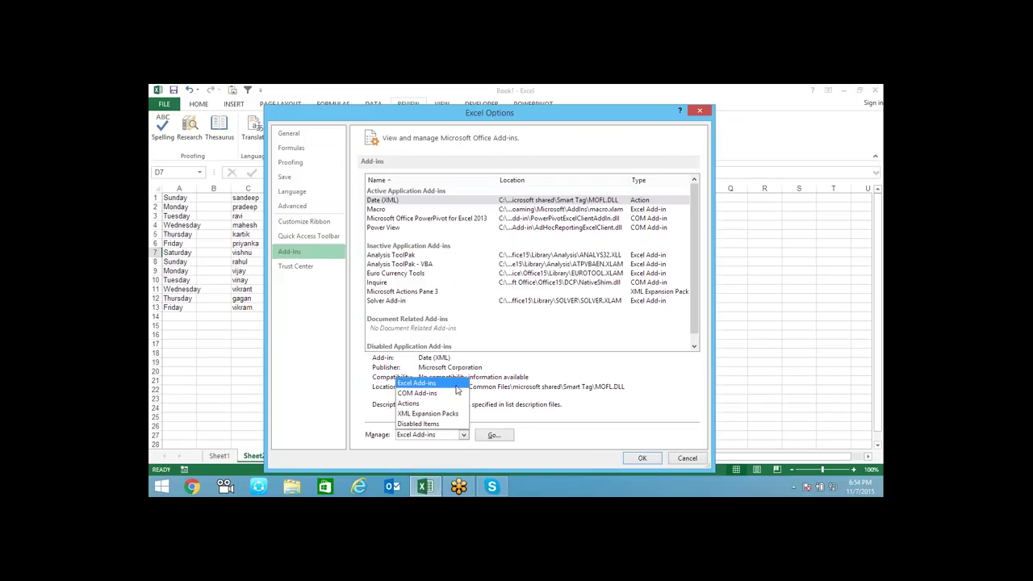
pyautogui.click(454, 394)
# - View the COM Add-ins list, close it unchanged, and return to the Add-Ins options page
pyautogui.click(492, 440)
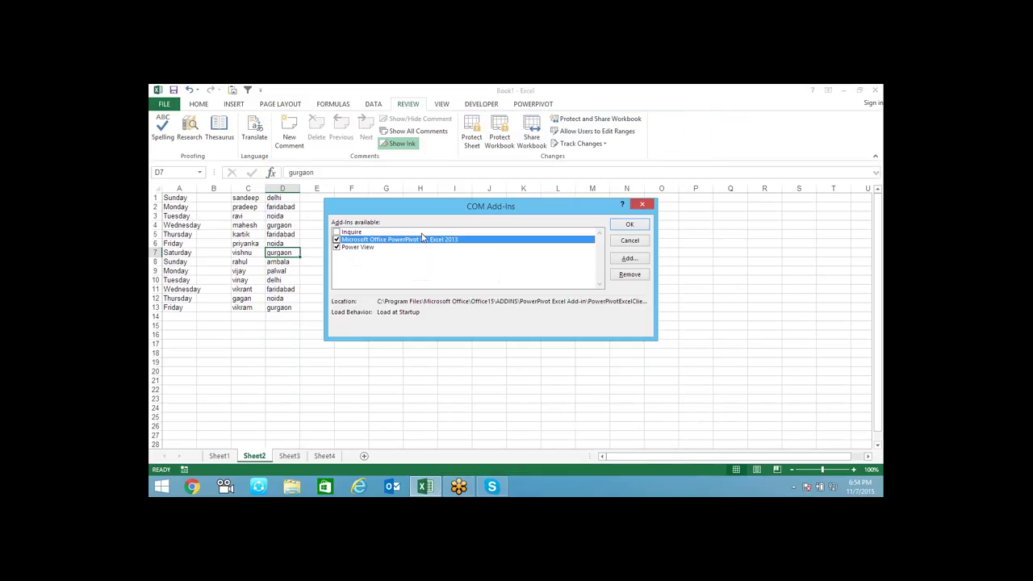
pyautogui.click(642, 204)
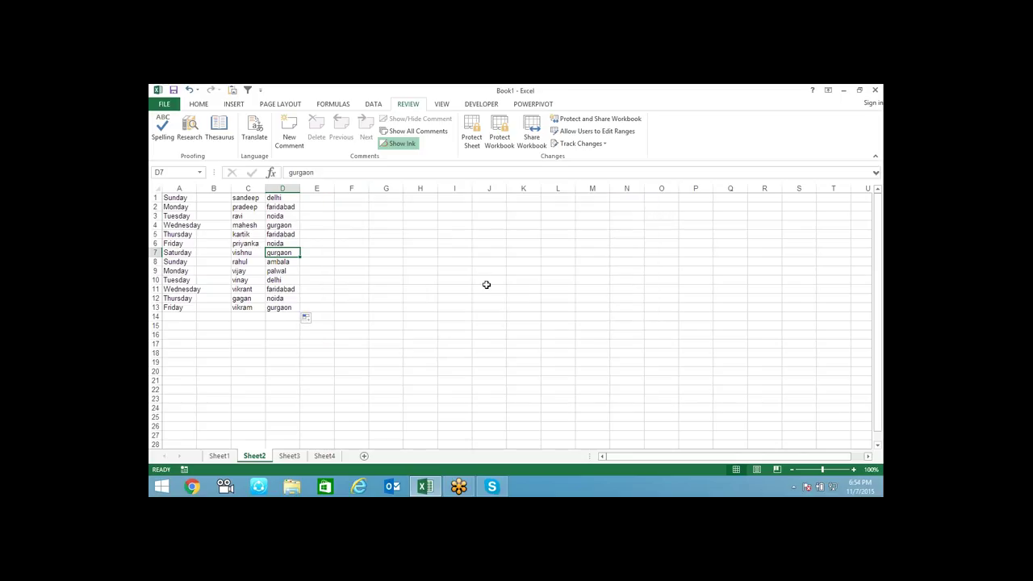
pyautogui.click(164, 104)
pyautogui.click(165, 346)
pyautogui.click(275, 251)
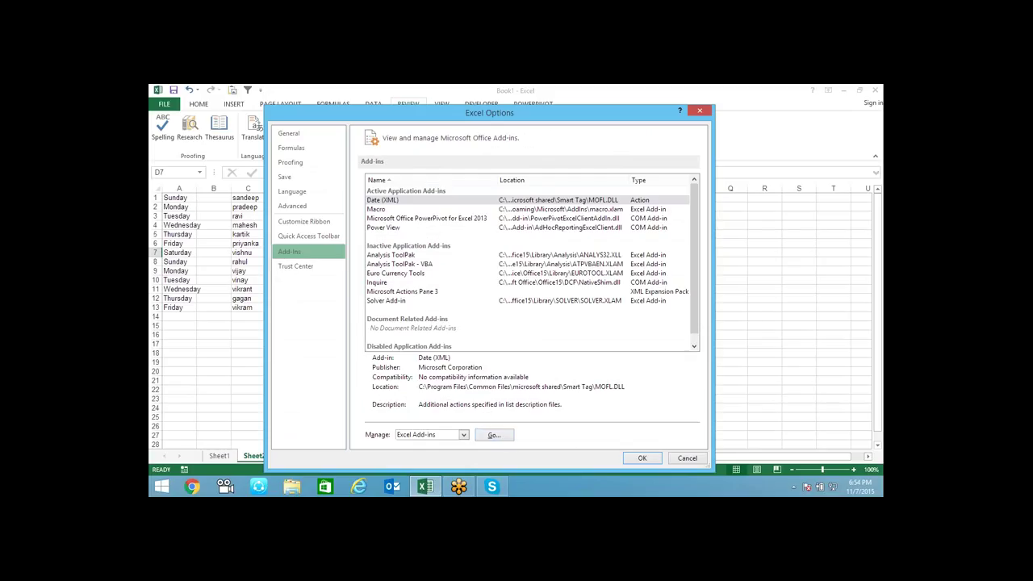
# - In Excel Add-ins, uncheck Macro, browse in the AddIns macro file, confirm replacing it, and OK
pyautogui.click(496, 436)
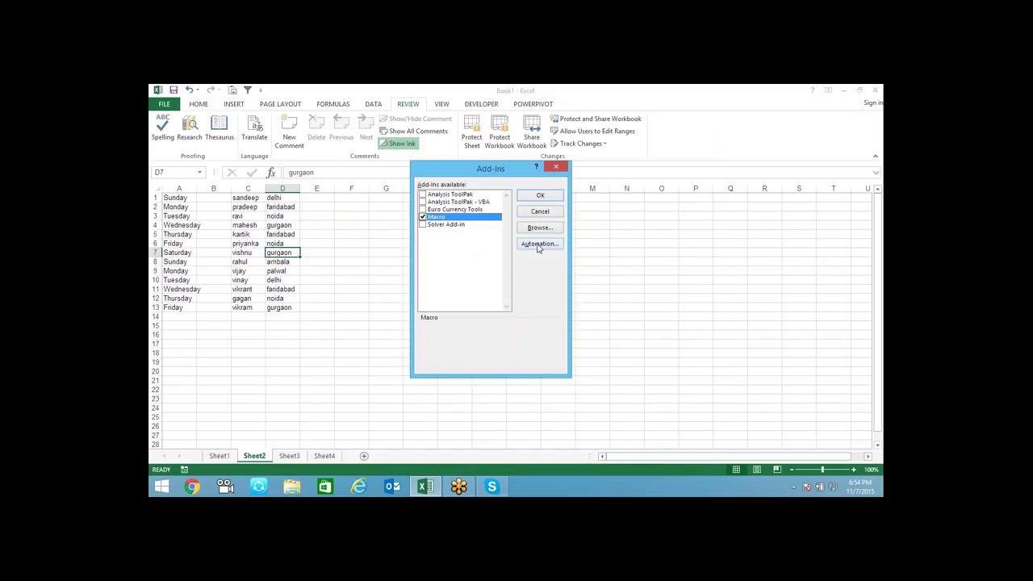
pyautogui.click(422, 217)
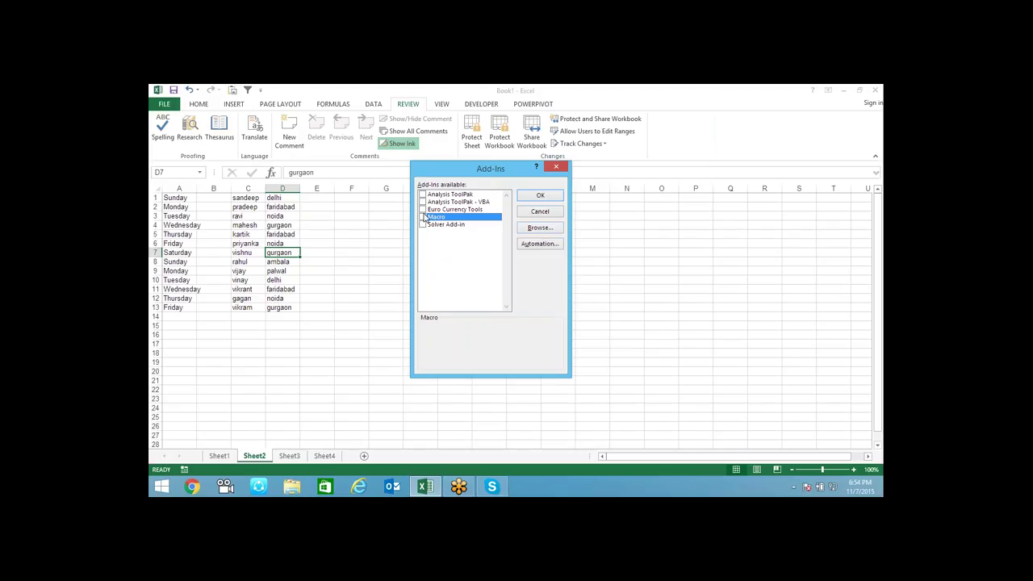
pyautogui.click(541, 229)
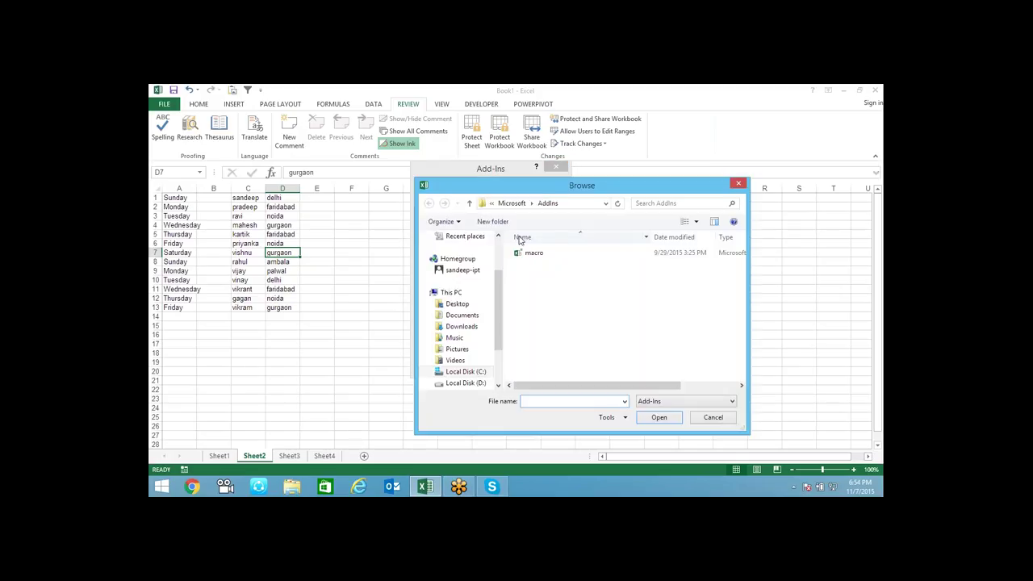
pyautogui.moveTo(550, 190)
pyautogui.mouseDown()
pyautogui.moveTo(555, 268)
pyautogui.moveTo(535, 176)
pyautogui.mouseUp()
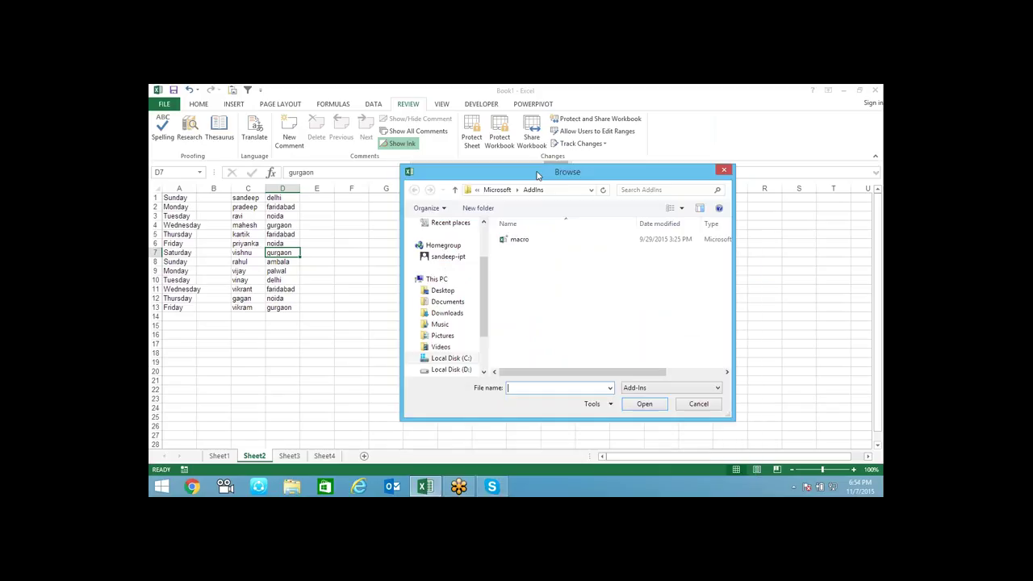
pyautogui.click(517, 241)
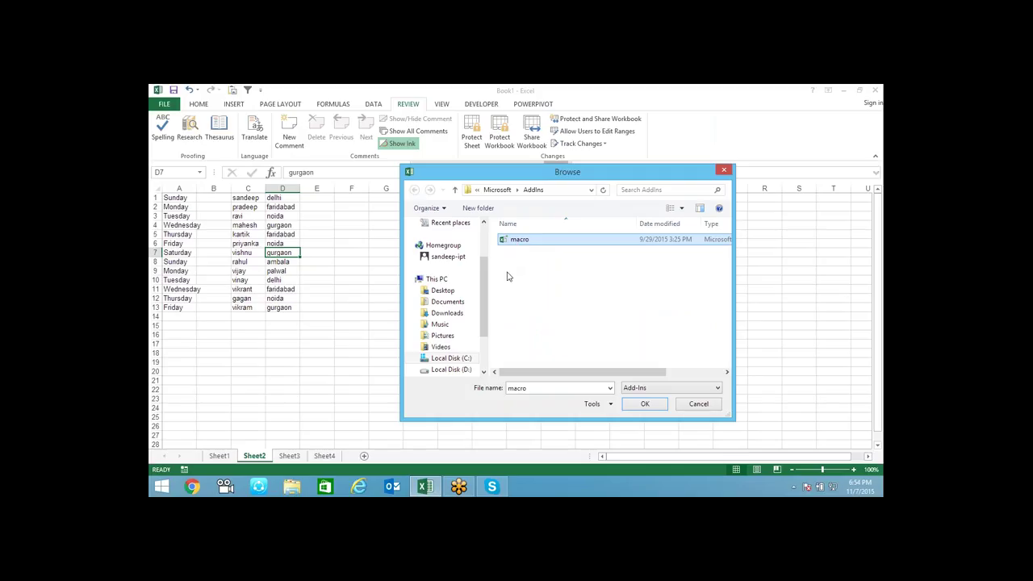
pyautogui.click(644, 405)
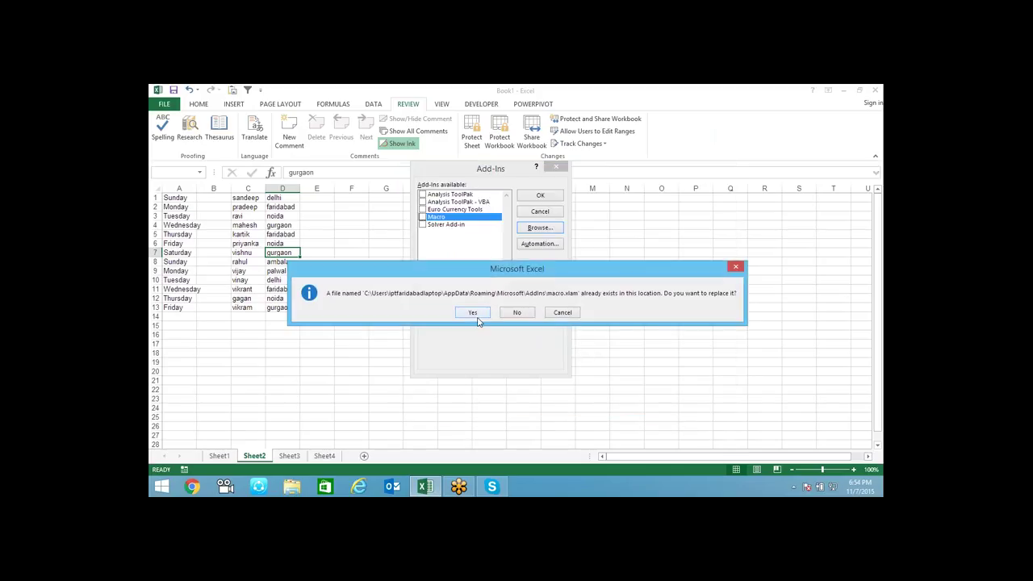
pyautogui.click(475, 314)
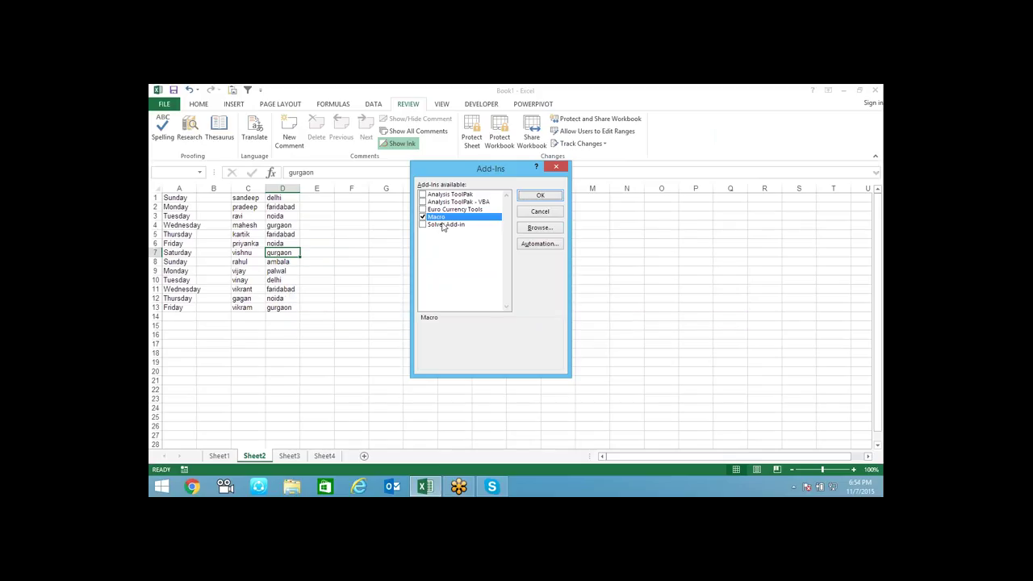
pyautogui.click(540, 195)
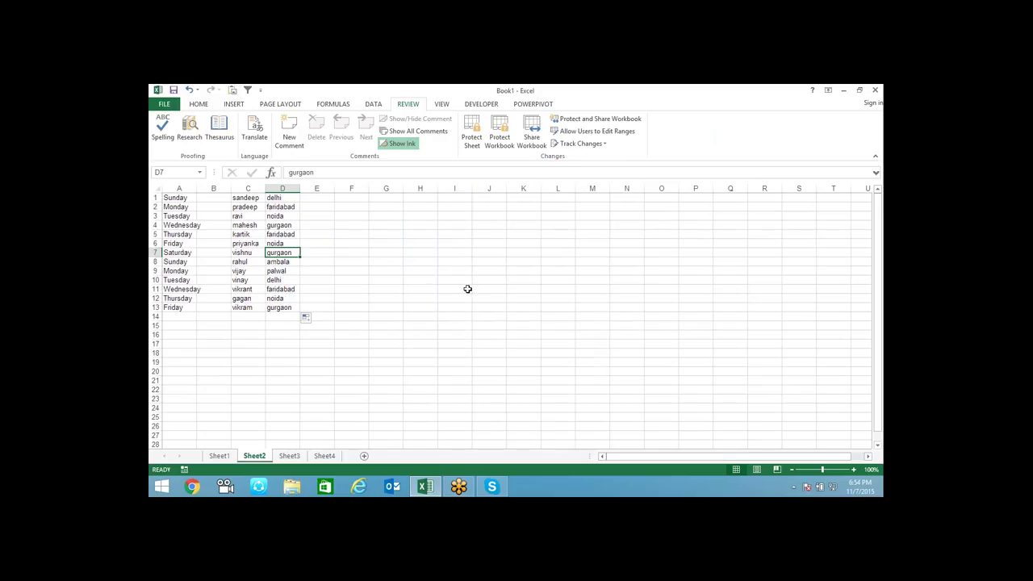
pyautogui.click(164, 104)
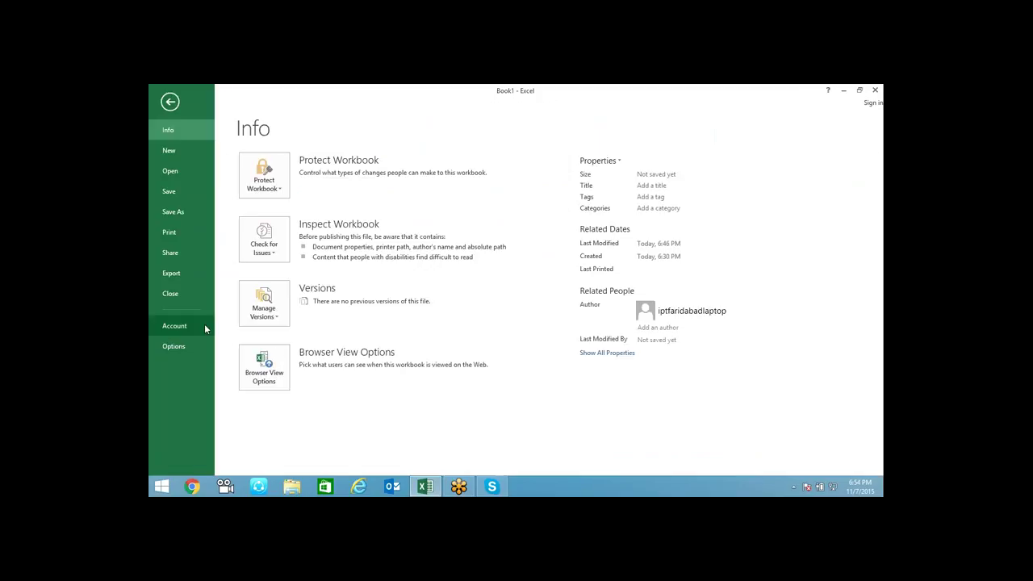
# - Add the abc macro to the Quick Access Toolbar from Macros, then run it and dismiss Hello
pyautogui.click(173, 346)
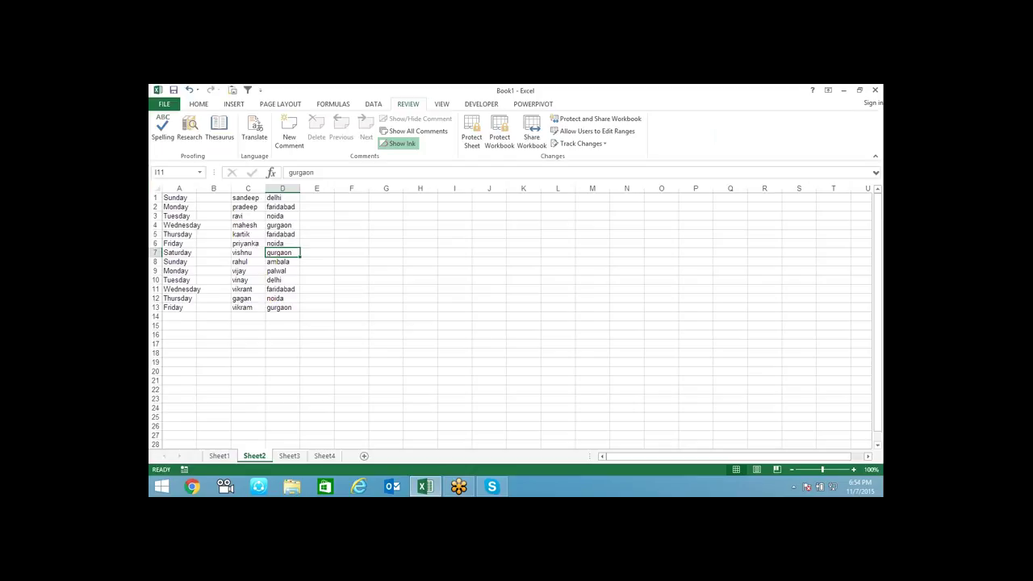
pyautogui.click(298, 251)
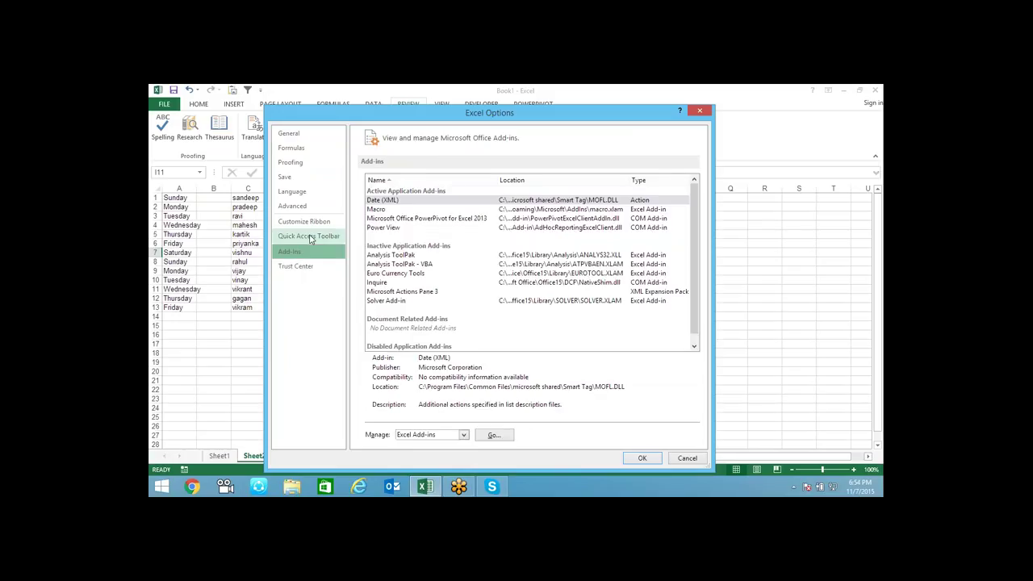
pyautogui.click(311, 237)
pyautogui.click(491, 168)
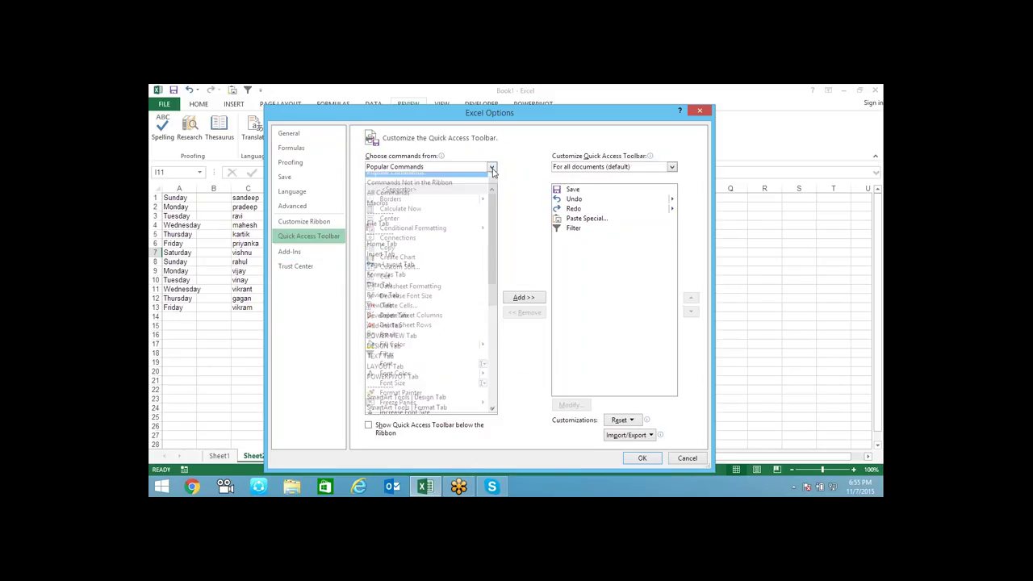
pyautogui.click(440, 209)
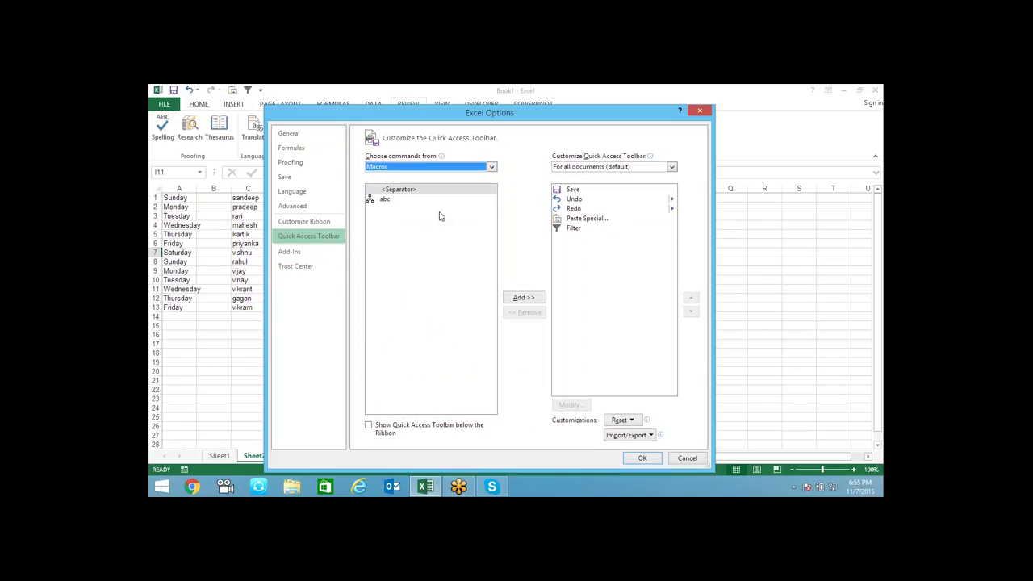
pyautogui.click(417, 202)
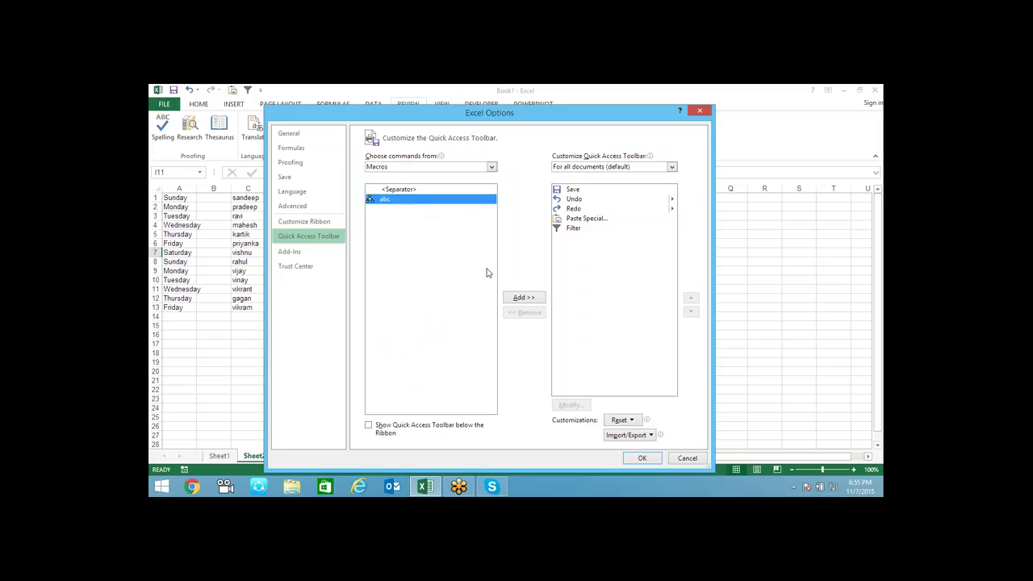
pyautogui.click(512, 298)
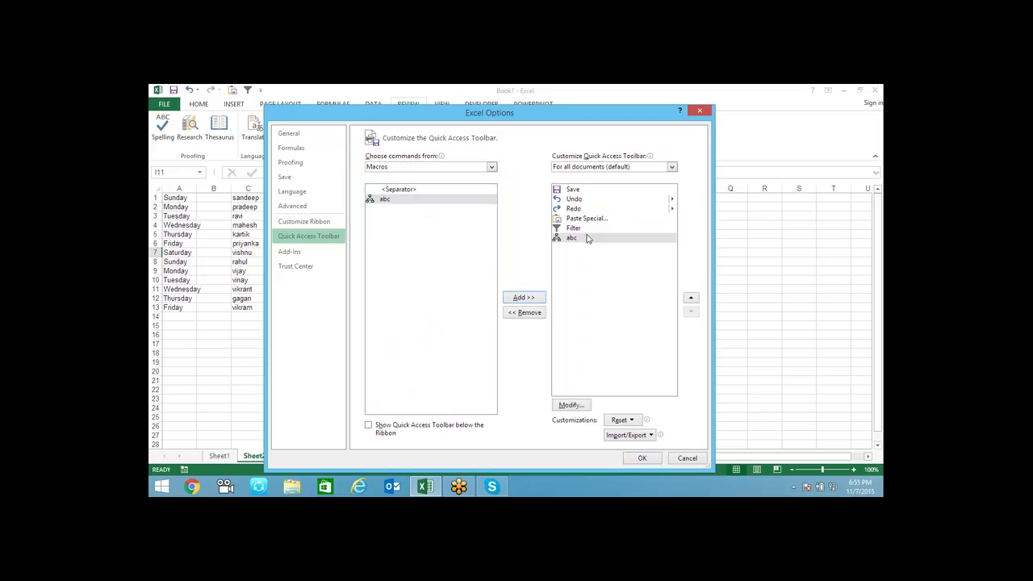
pyautogui.click(641, 459)
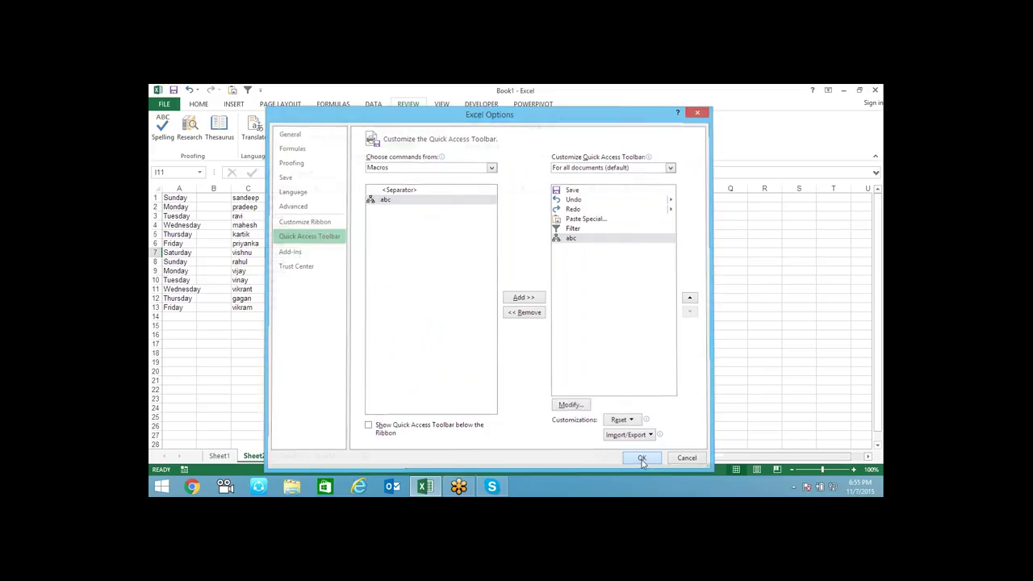
pyautogui.click(262, 89)
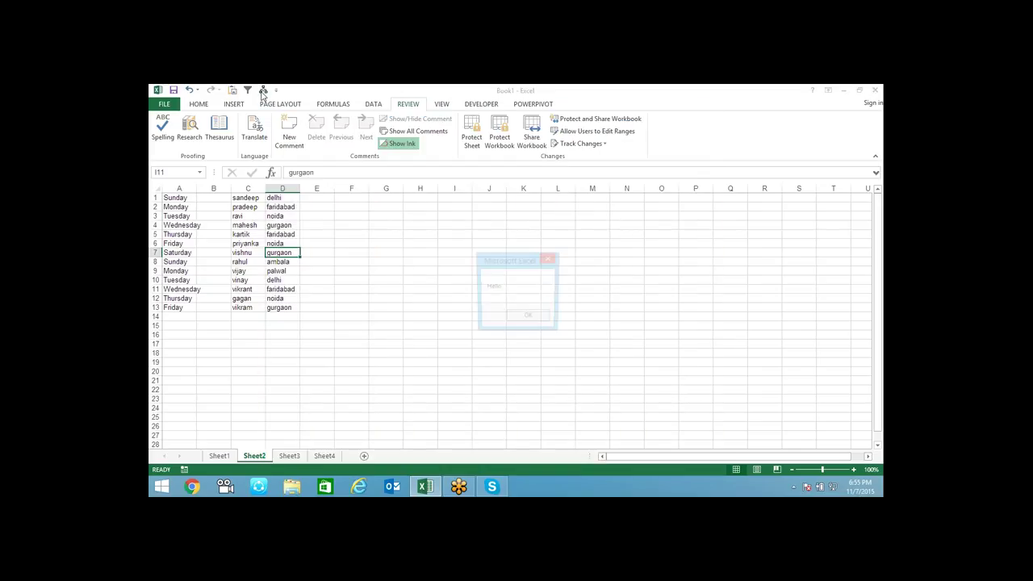
pyautogui.click(526, 320)
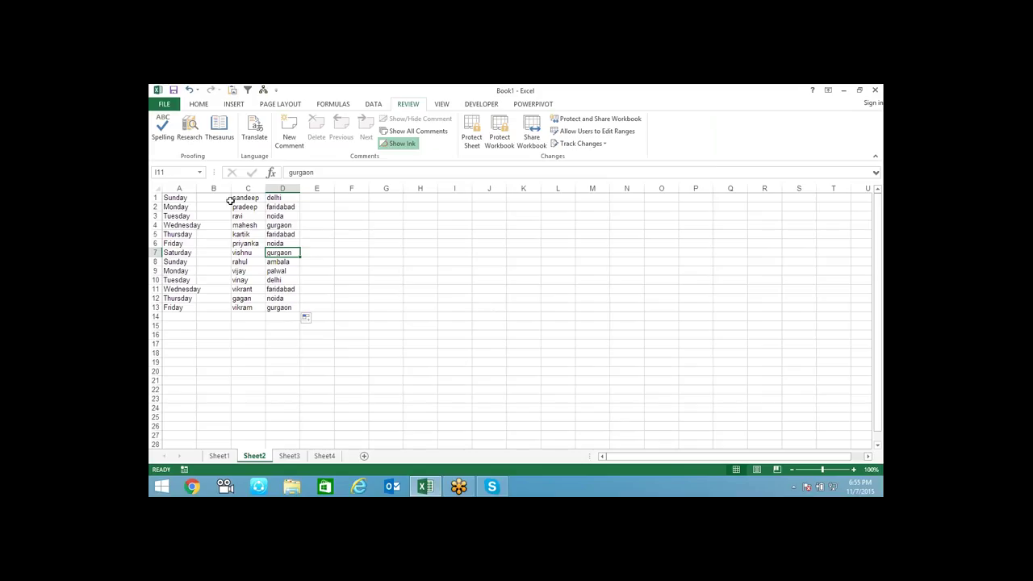
pyautogui.click(176, 104)
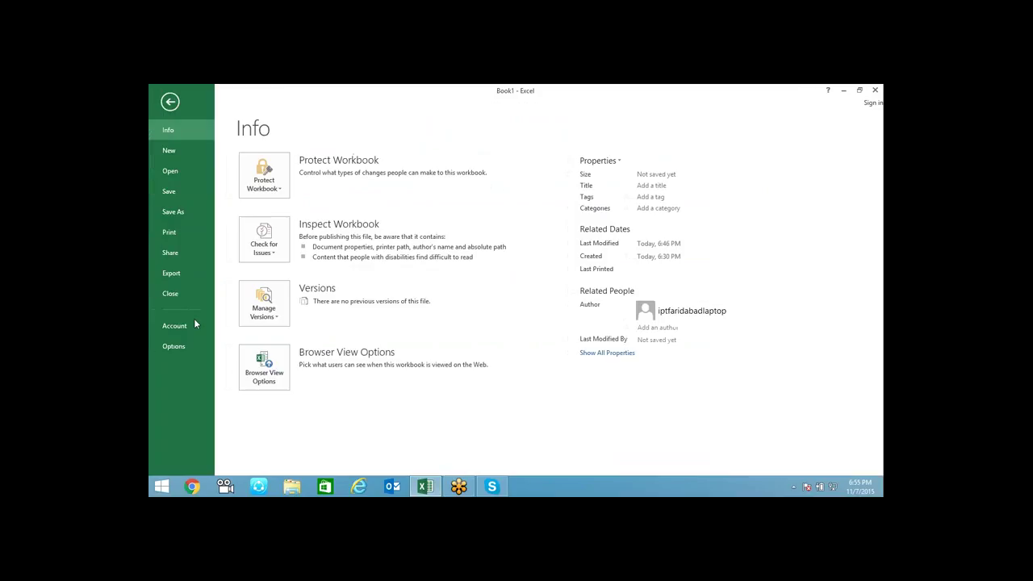
pyautogui.click(182, 348)
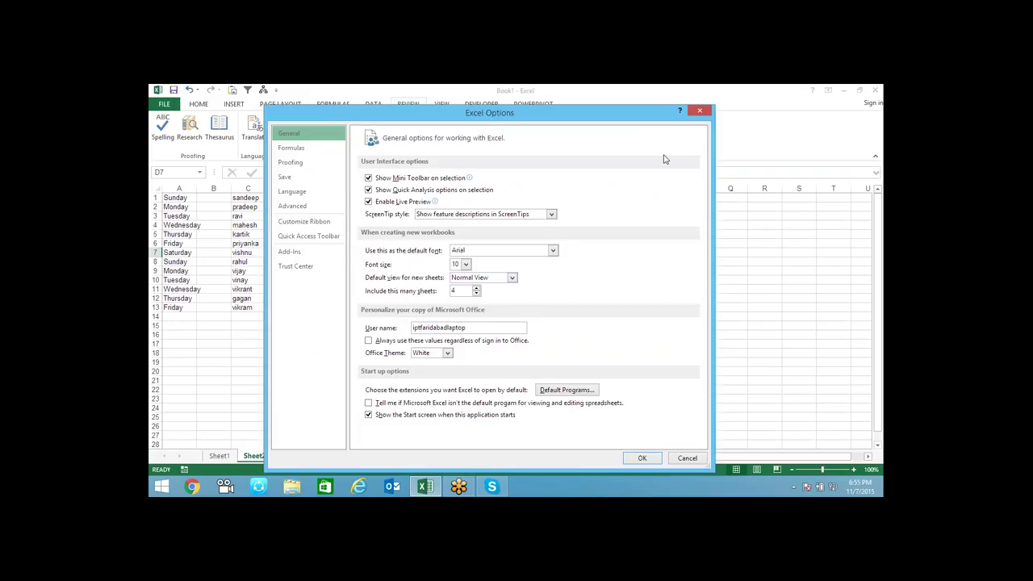
pyautogui.click(699, 110)
pyautogui.click(558, 243)
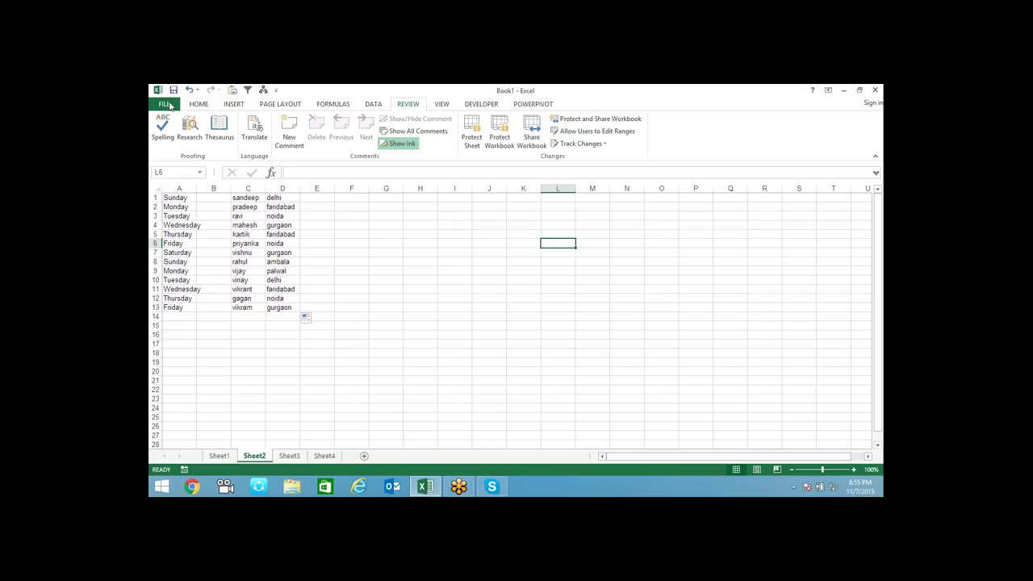
pyautogui.click(166, 104)
# - Open Trust Center Settings from Excel Options, leaving the Message Bar option as it was
pyautogui.click(190, 345)
pyautogui.click(313, 270)
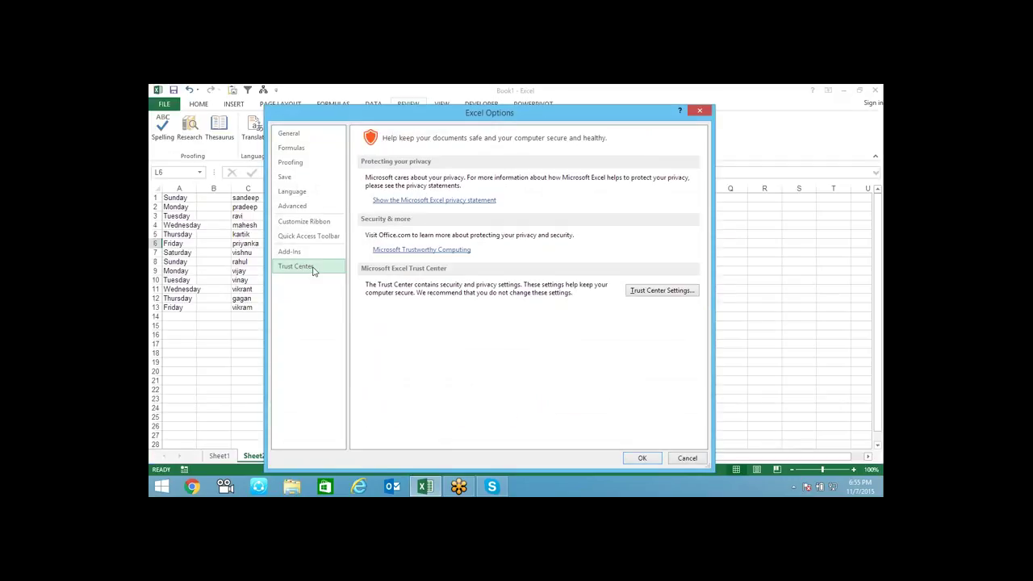
pyautogui.click(660, 291)
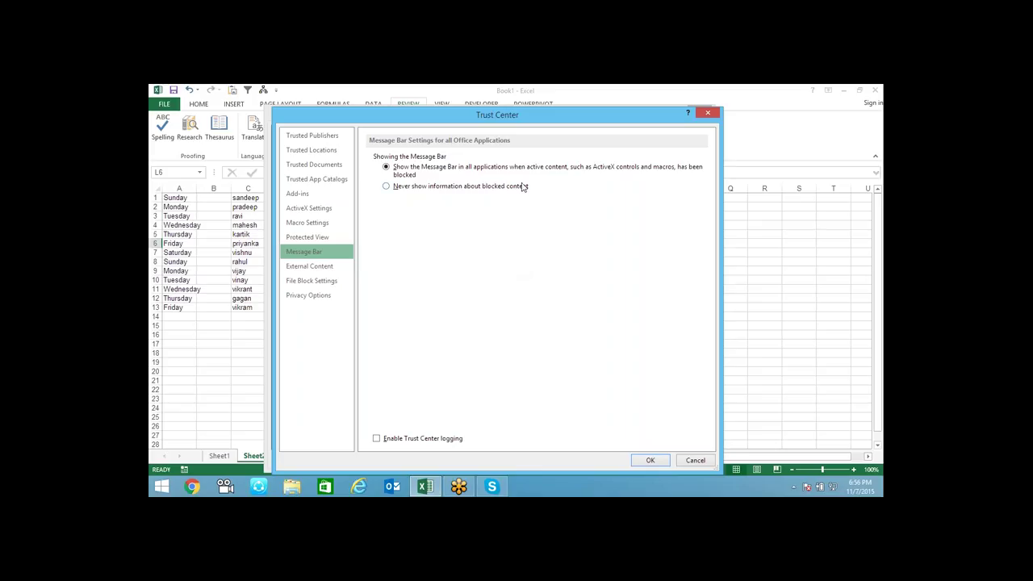
pyautogui.moveTo(456, 121); pyautogui.dragTo(494, 119)
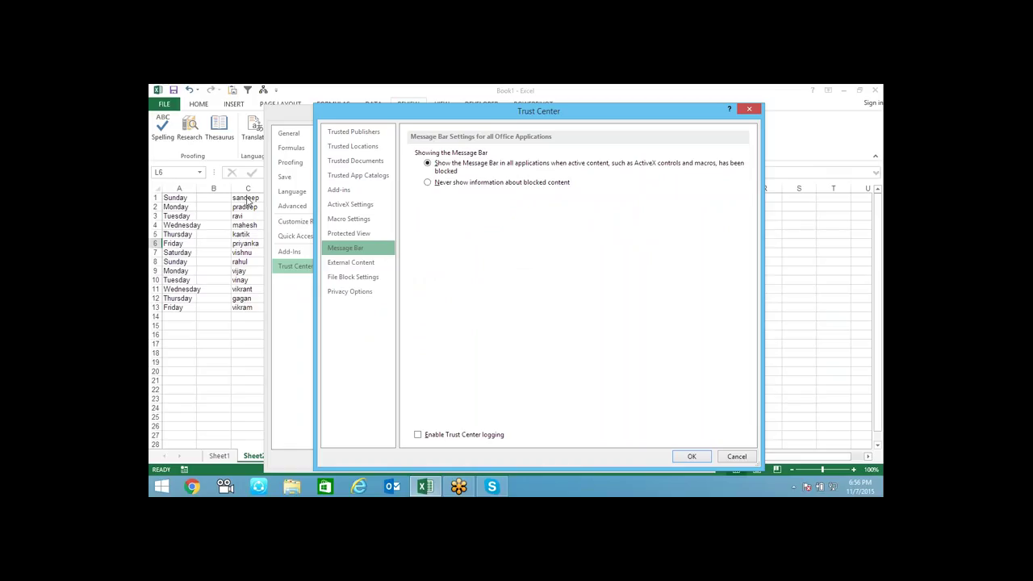
pyautogui.click(446, 184)
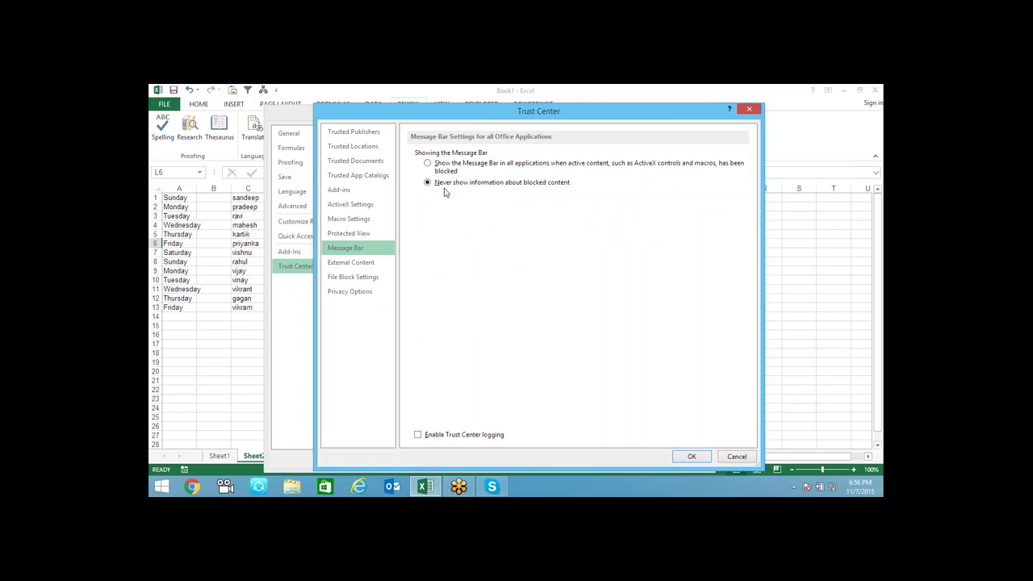
pyautogui.click(440, 168)
# - On the Add-ins page, turn Disable all Application Add-ins on and back off
pyautogui.click(379, 193)
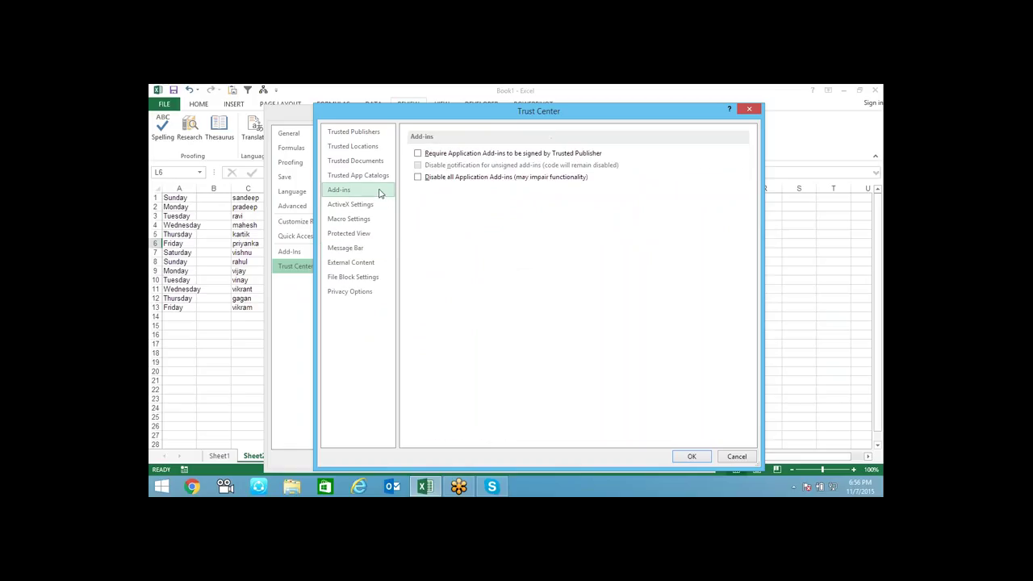
pyautogui.click(418, 177)
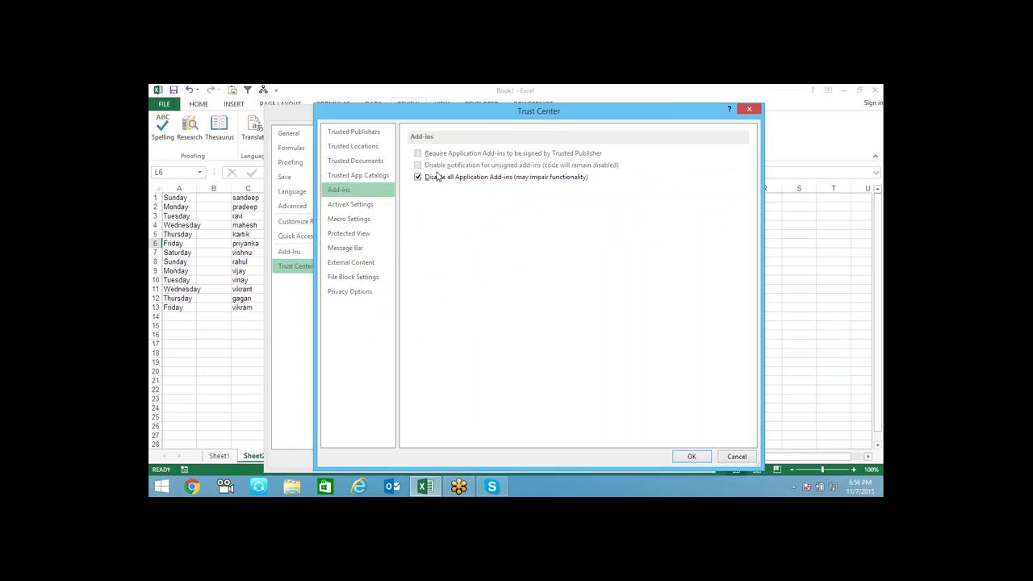
pyautogui.click(418, 178)
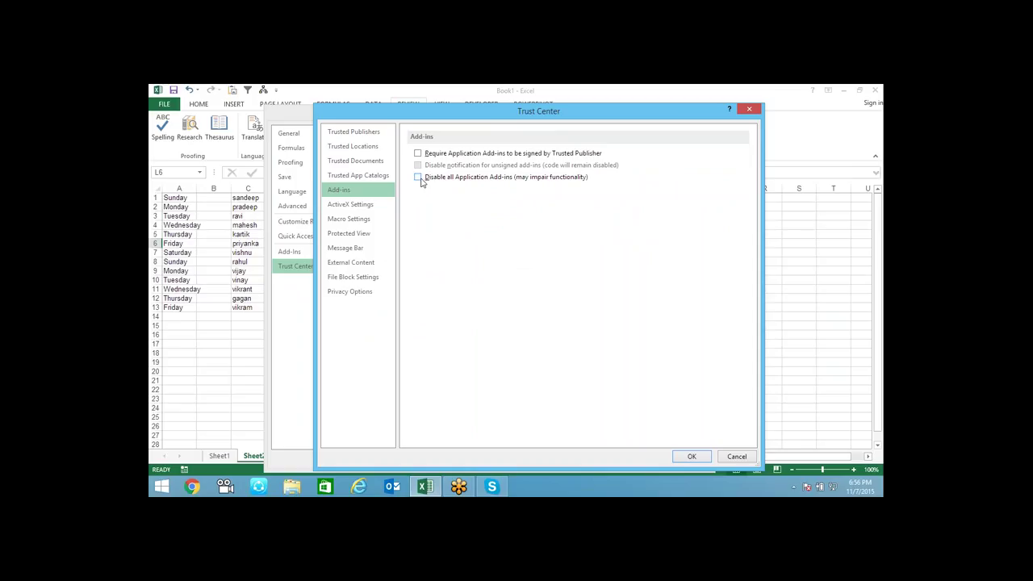
# - Enable all ActiveX controls, then review the Macro Settings and Protected View pages
pyautogui.click(378, 206)
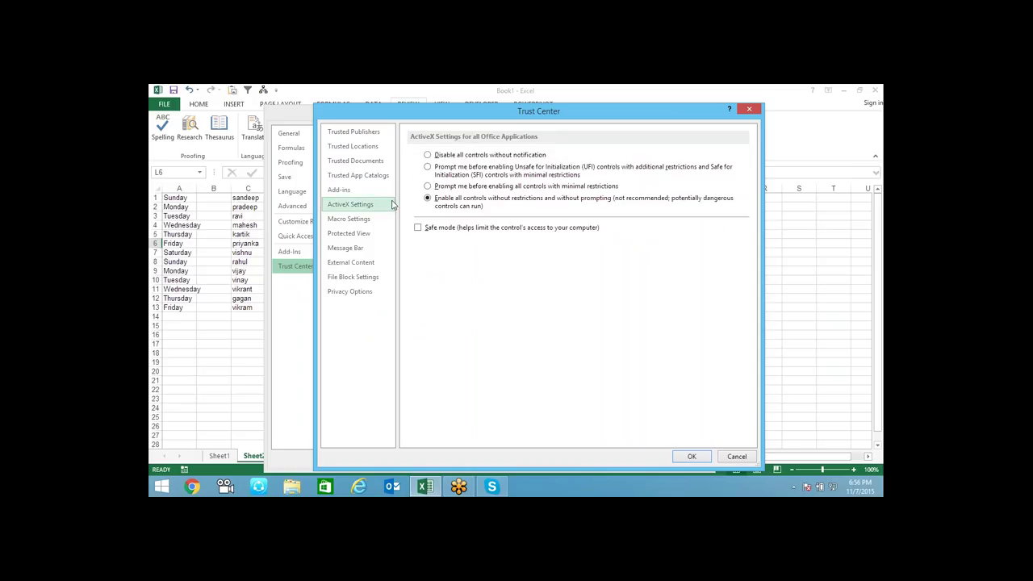
pyautogui.click(428, 198)
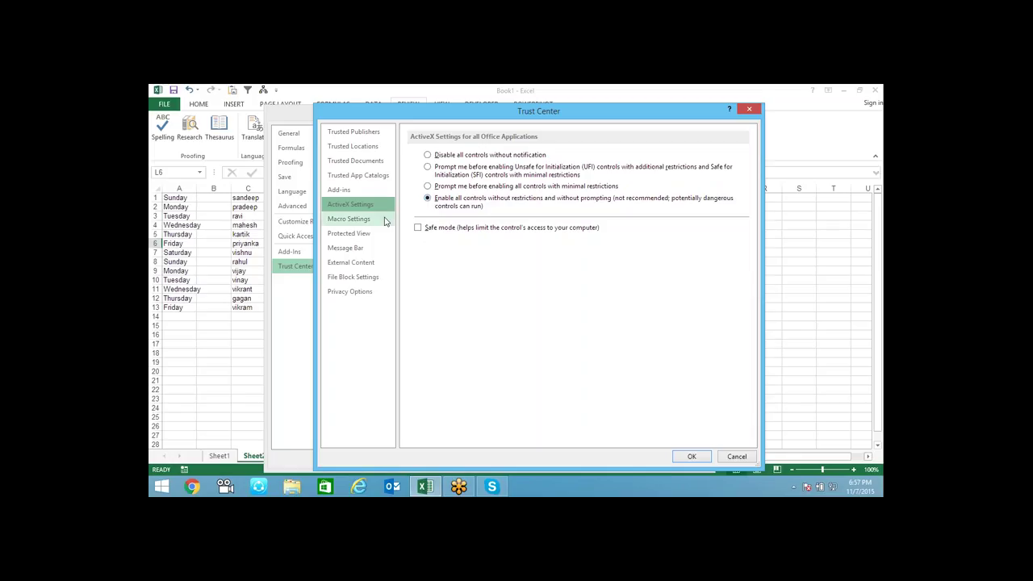
pyautogui.click(385, 221)
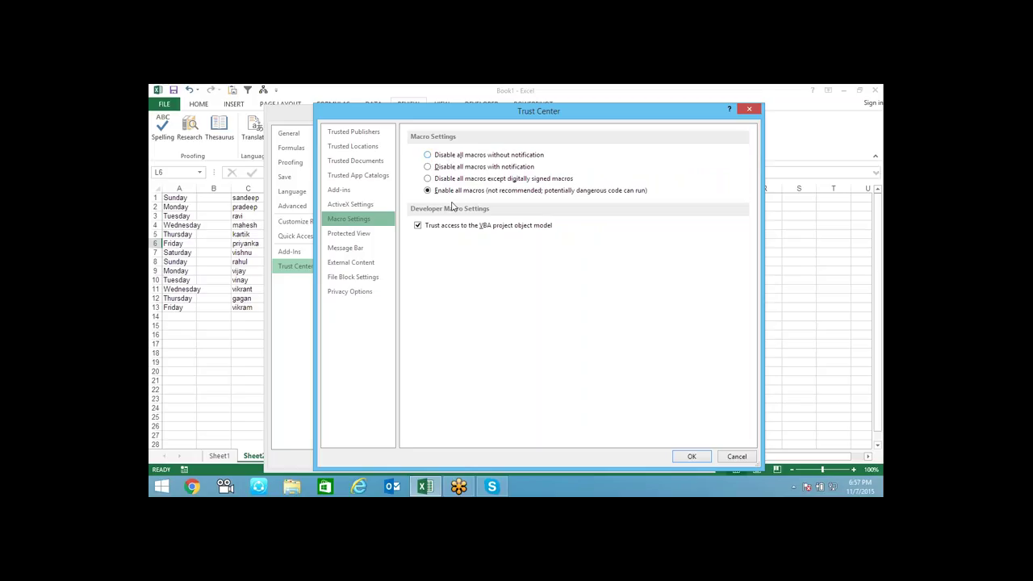
pyautogui.click(391, 237)
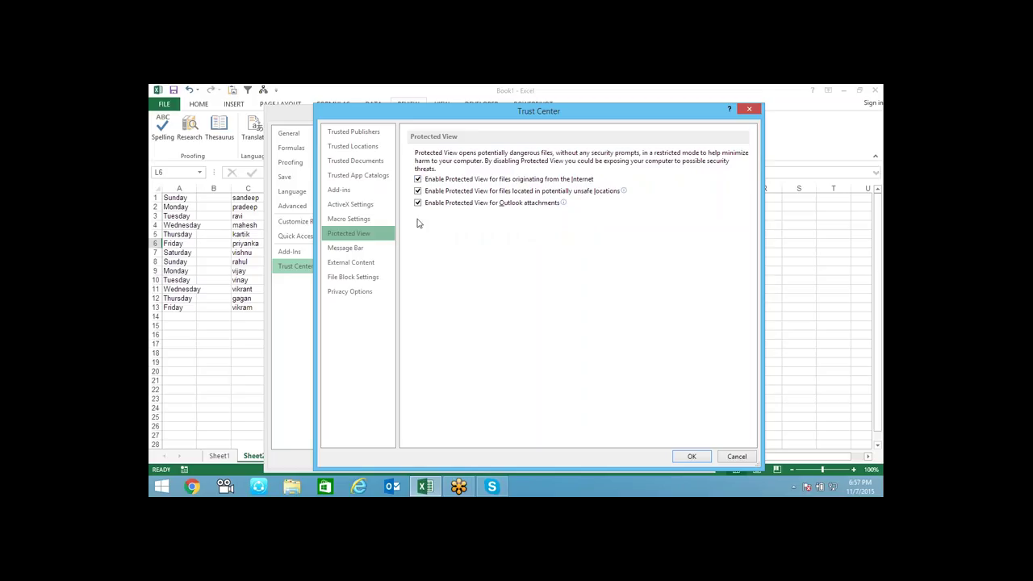
# - View the External Content settings, then confirm and close the Trust Center dialog
pyautogui.click(387, 265)
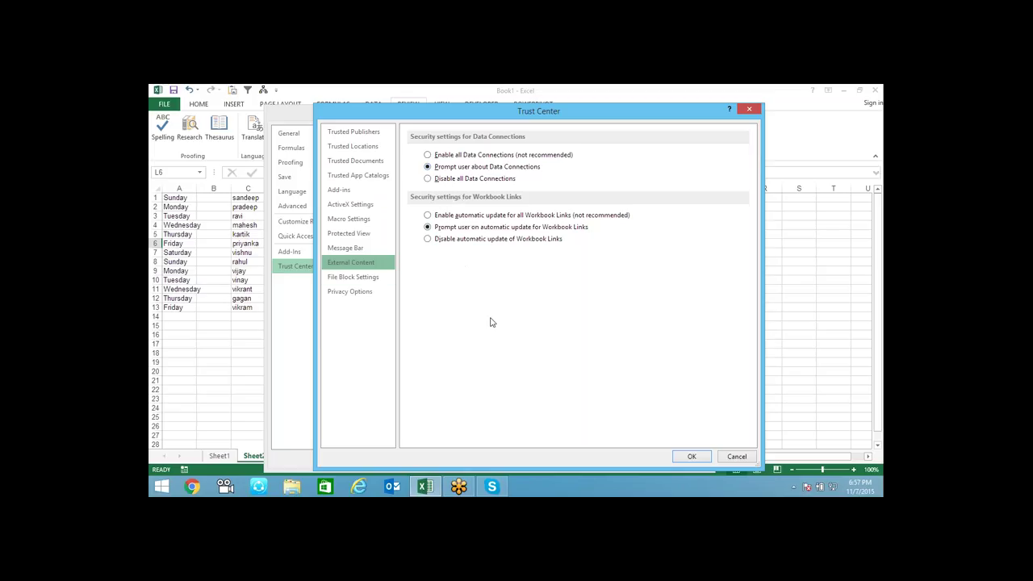
pyautogui.click(694, 460)
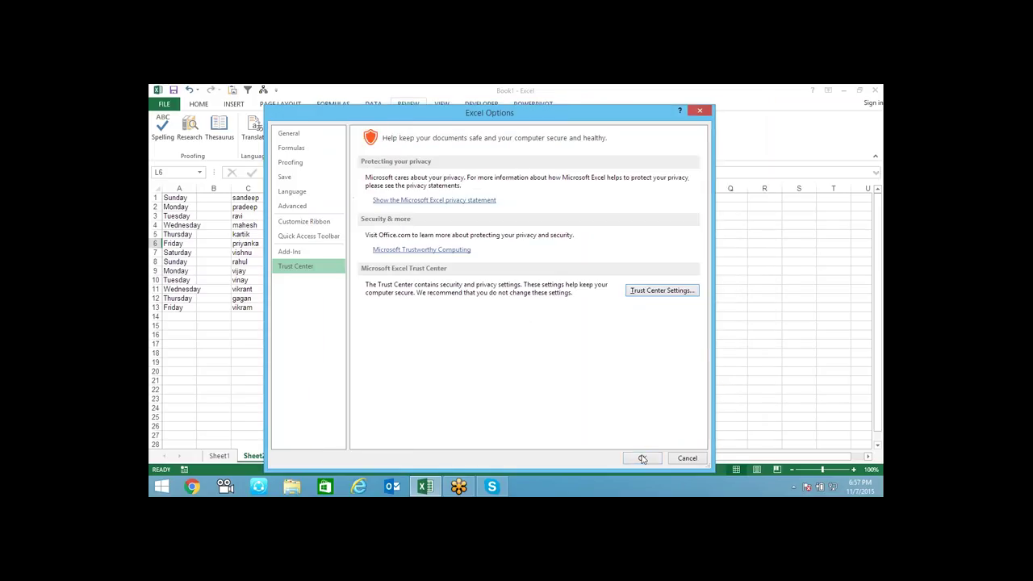
# - Close Excel Options and clear the old contents of A1:D13 on Sheet2
pyautogui.click(642, 458)
pyautogui.moveTo(386, 217); pyautogui.dragTo(581, 379)
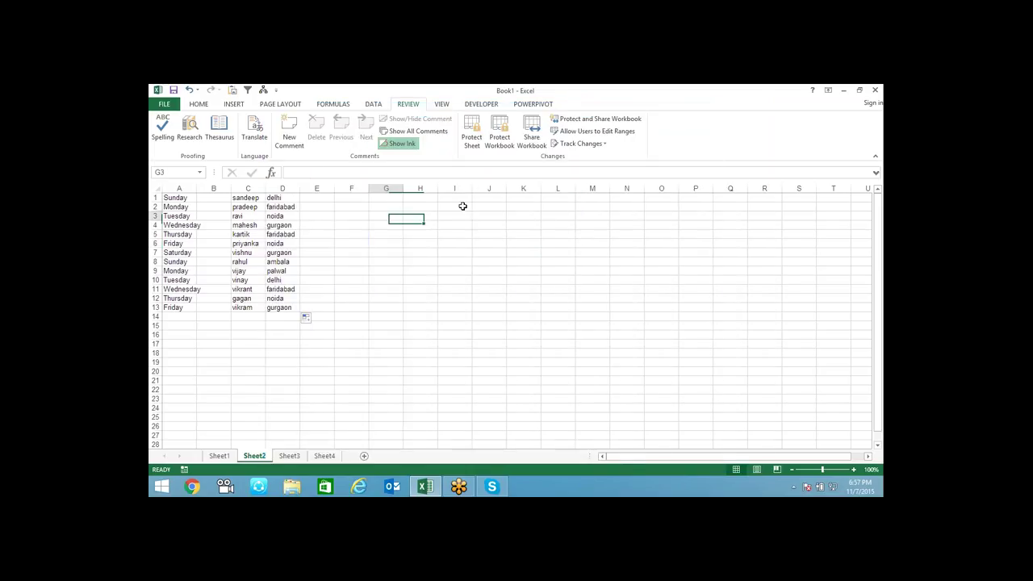
pyautogui.click(675, 336)
pyautogui.click(429, 273)
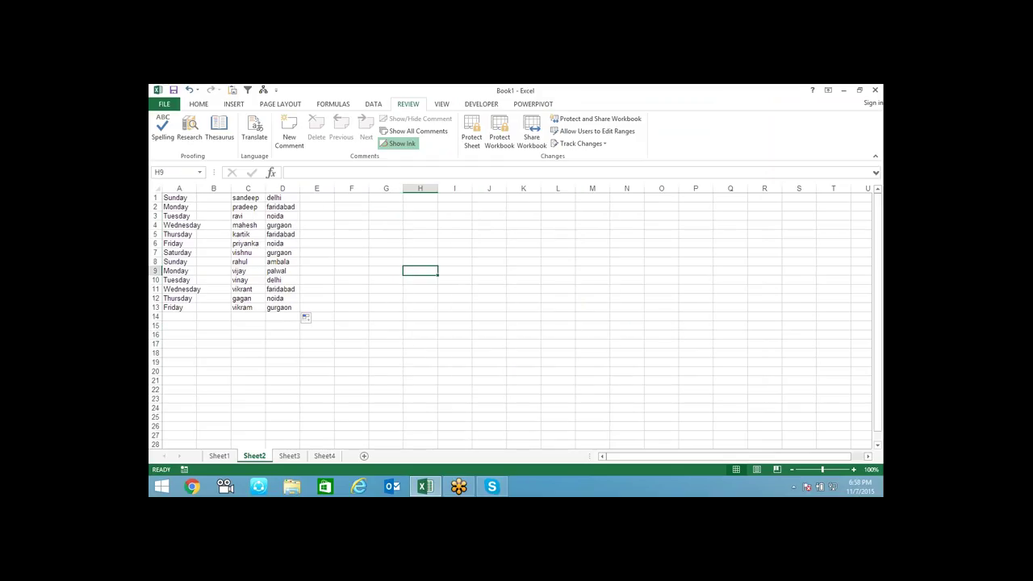
pyautogui.click(202, 104)
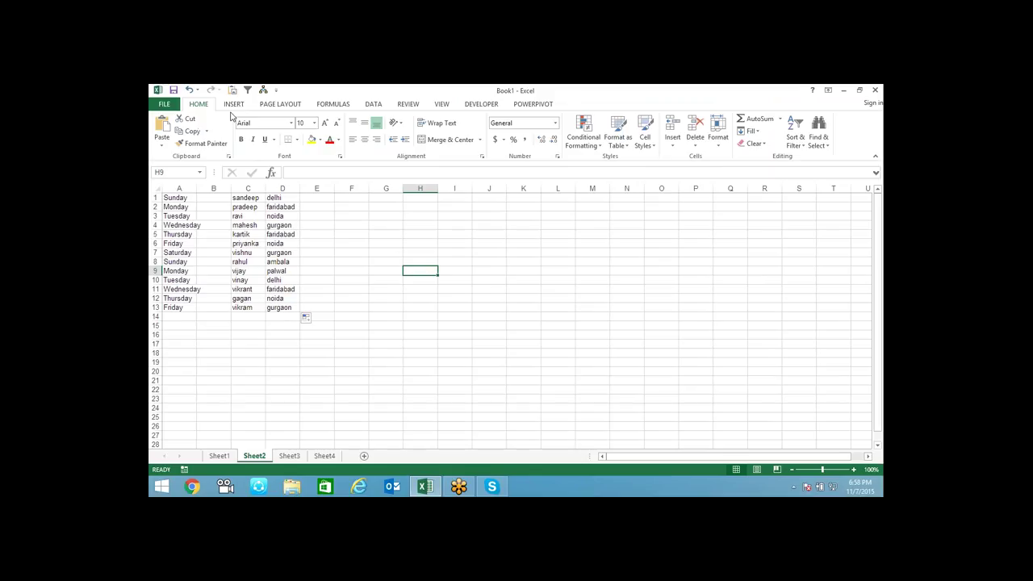
pyautogui.click(284, 308)
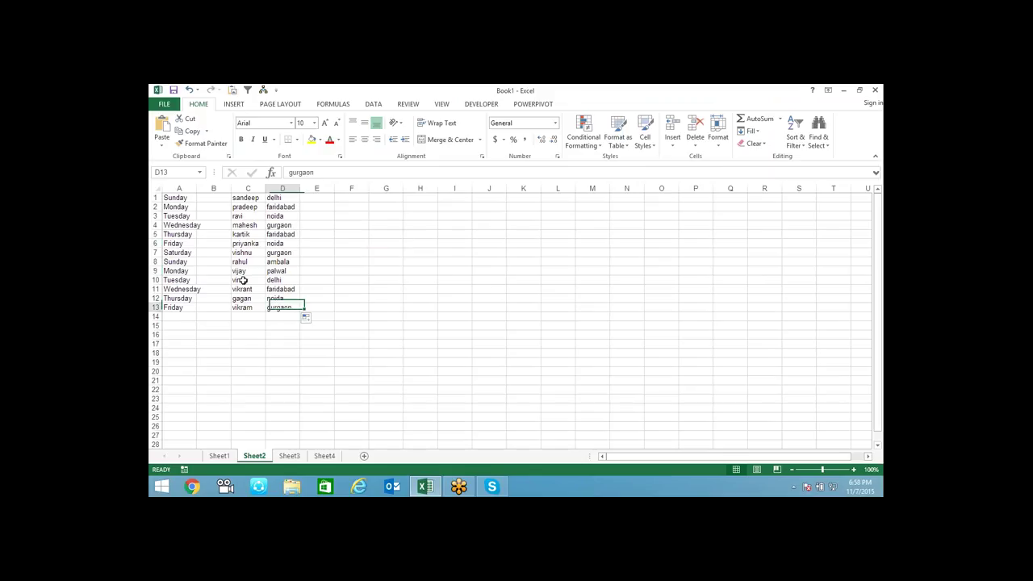
pyautogui.hotkey('ctrl', 'a')
pyautogui.press('Delete')
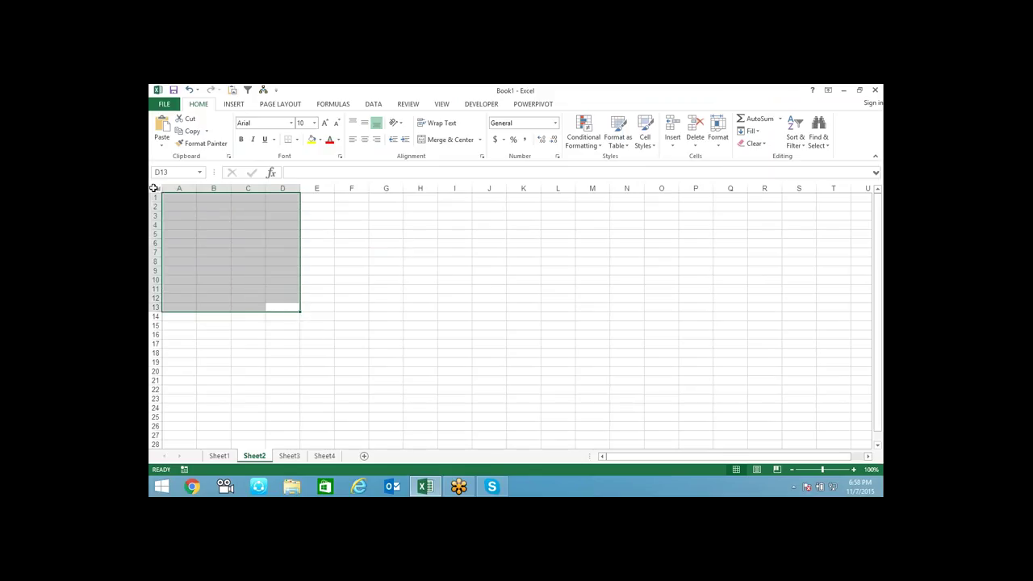
pyautogui.click(417, 233)
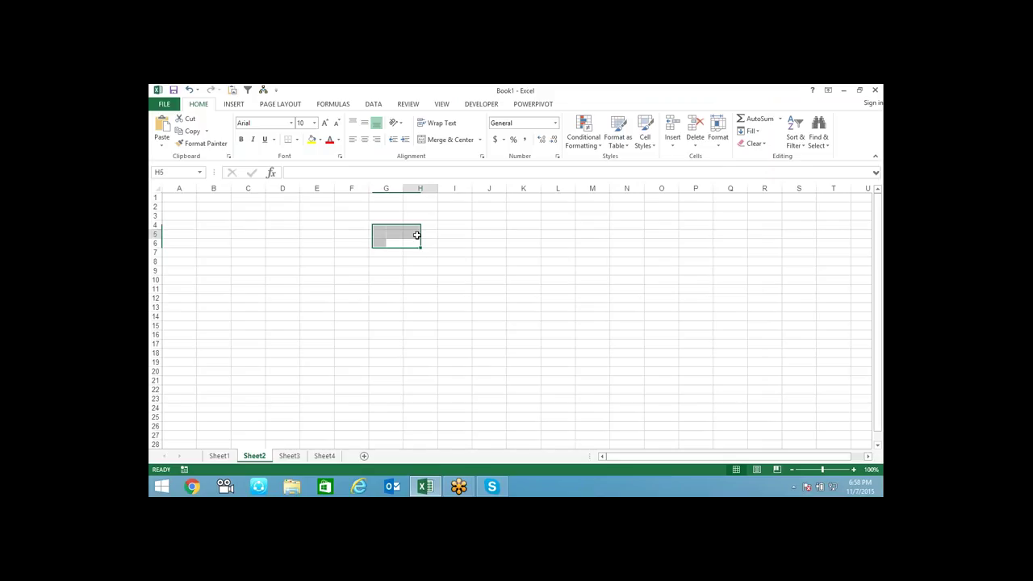
pyautogui.click(252, 234)
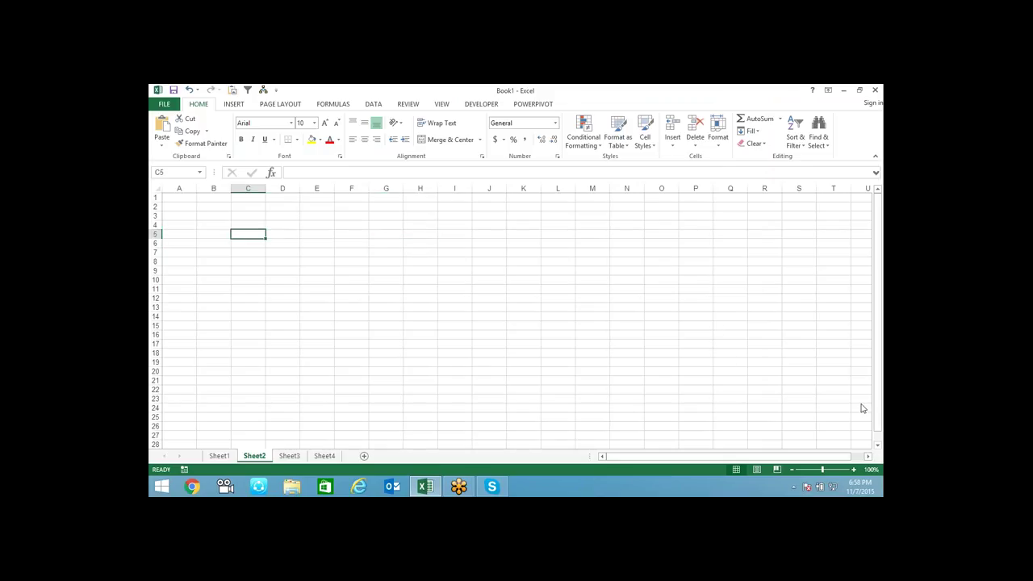
pyautogui.click(275, 203)
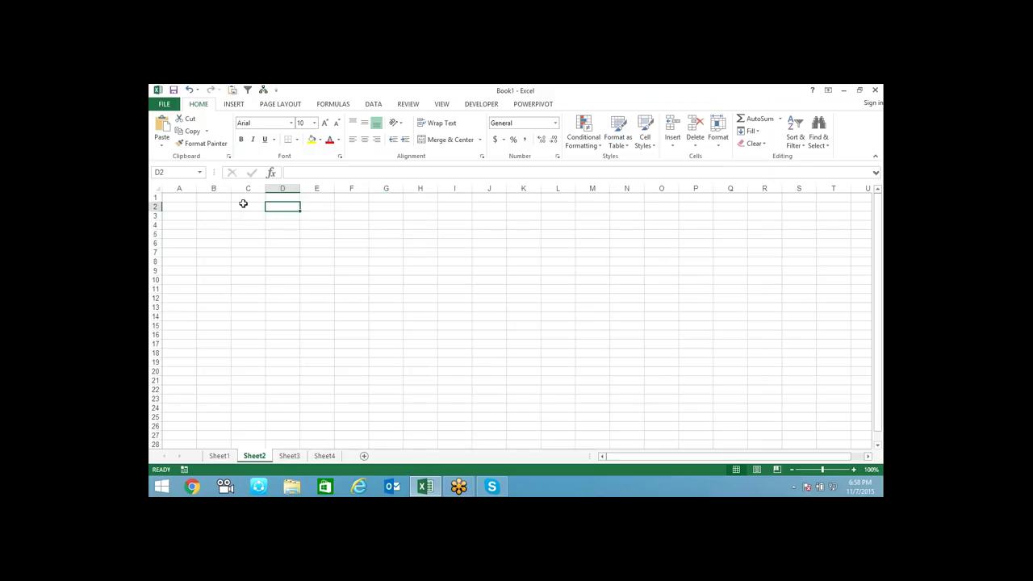
pyautogui.click(226, 199)
pyautogui.click(186, 197)
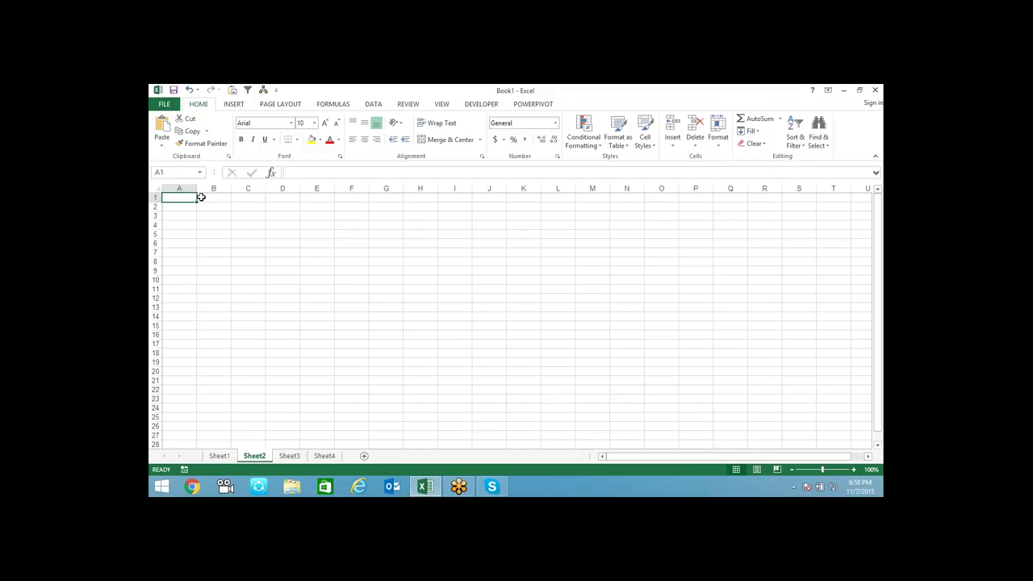
pyautogui.moveTo(189, 196); pyautogui.dragTo(428, 274)
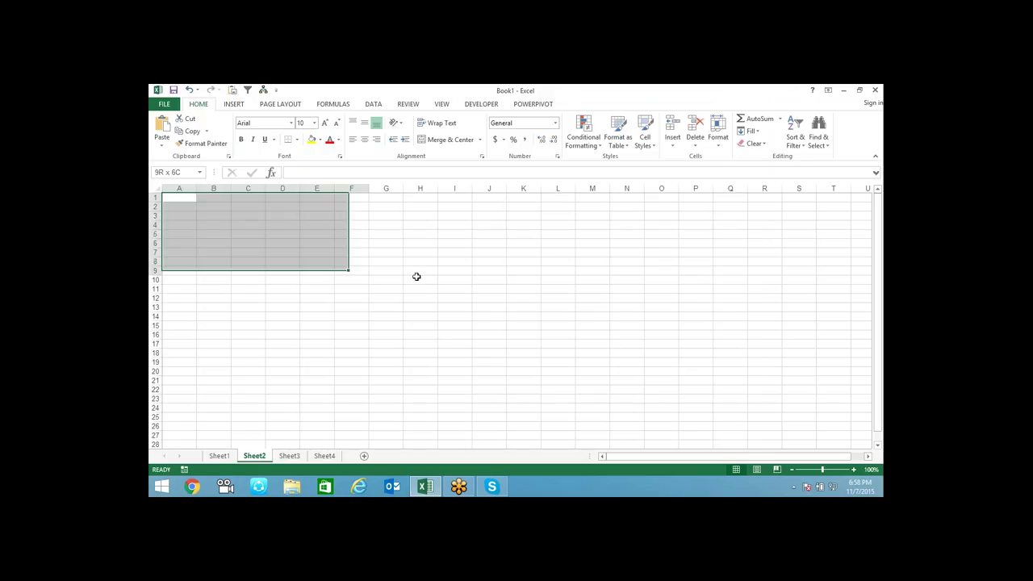
pyautogui.click(489, 235)
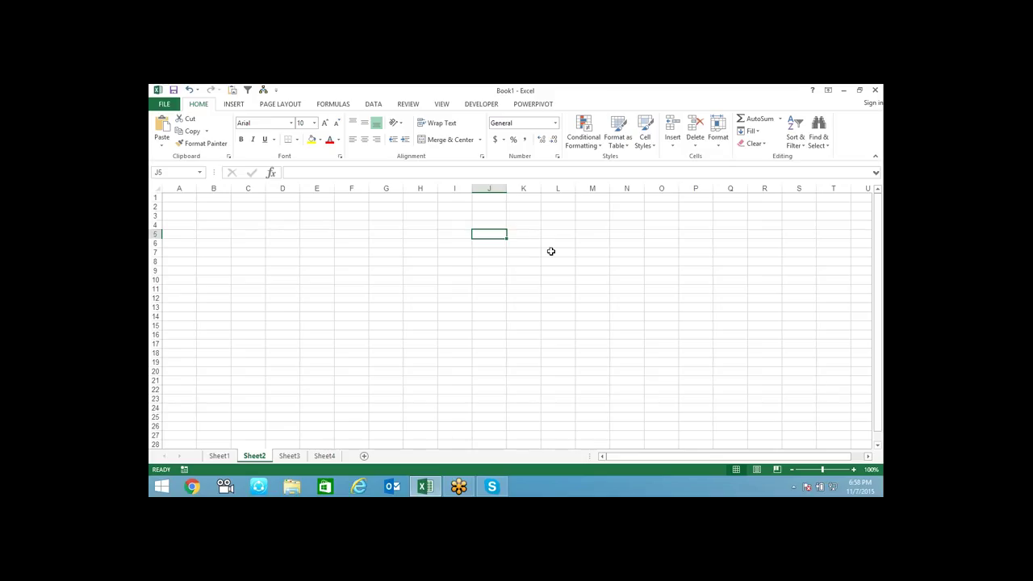
pyautogui.click(355, 252)
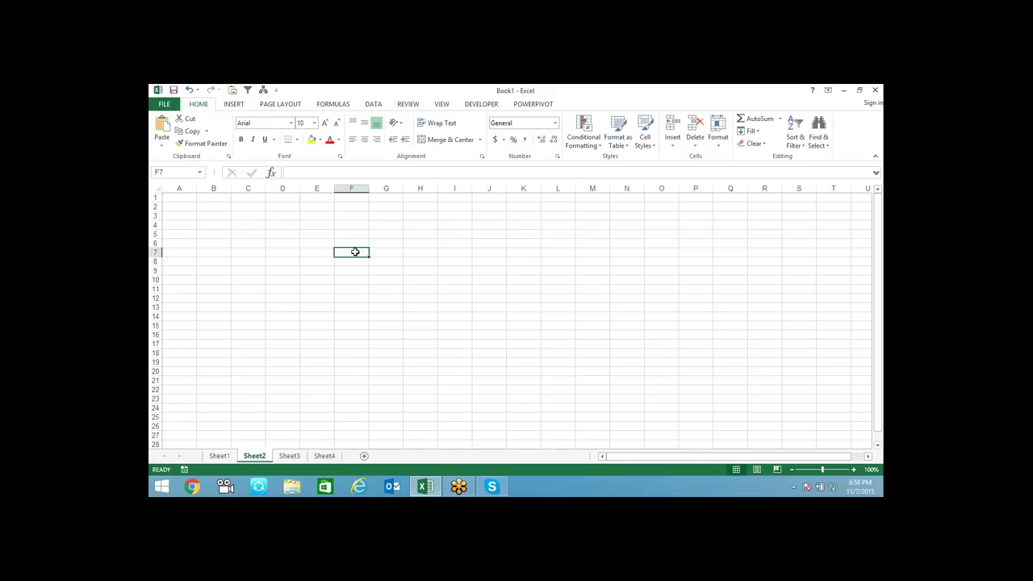
pyautogui.click(194, 218)
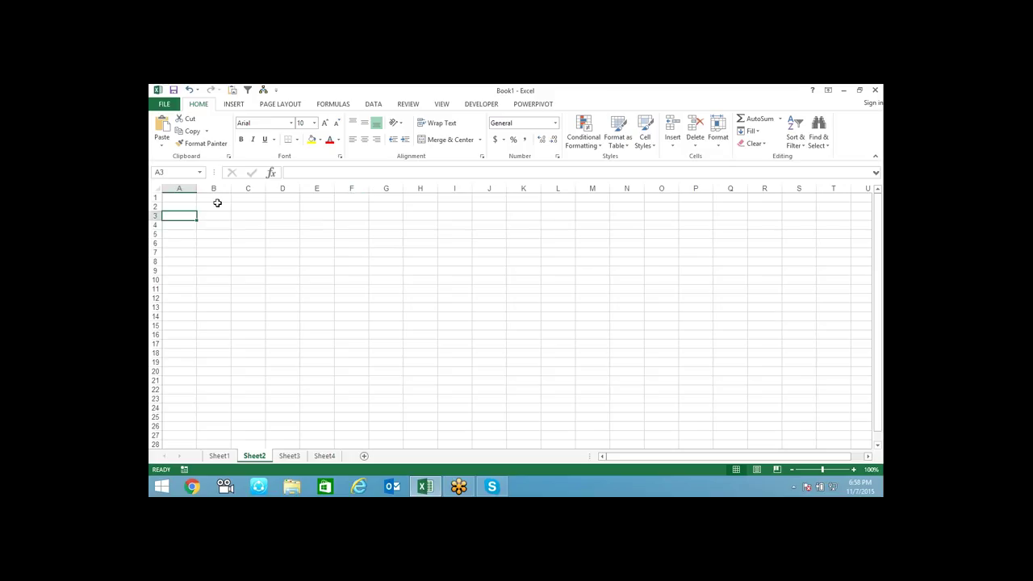
pyautogui.click(183, 202)
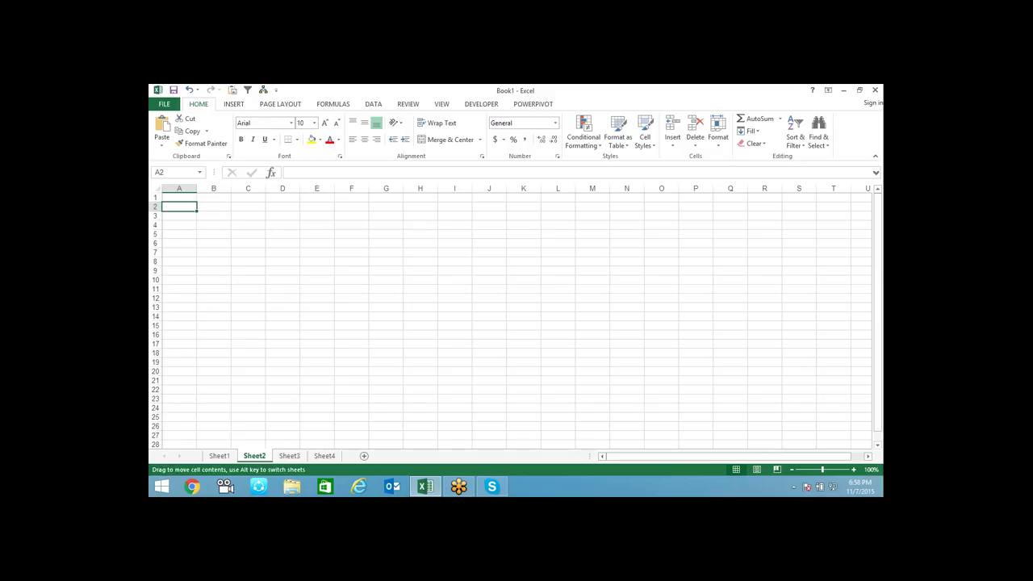
# - Type the headers Date, Name, City and Sales across A1:D1
pyautogui.press('Up')
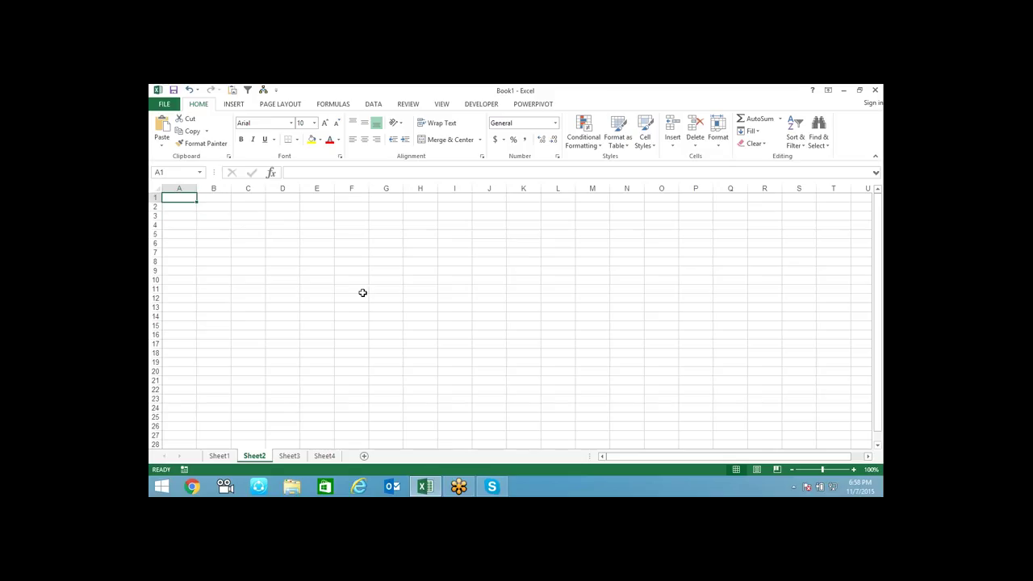
pyautogui.write('Date')
pyautogui.press('Tab')
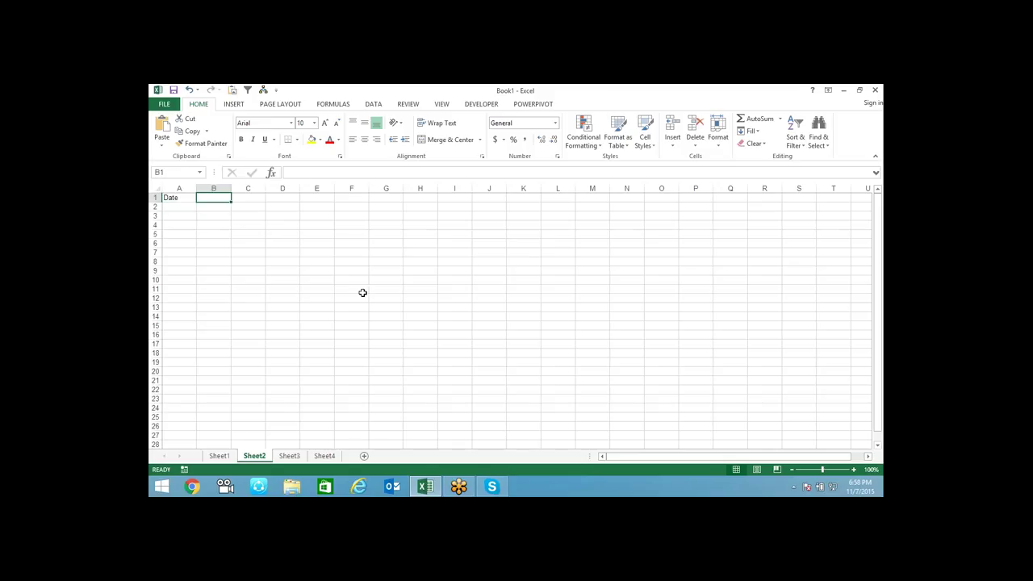
pyautogui.write('Nza')
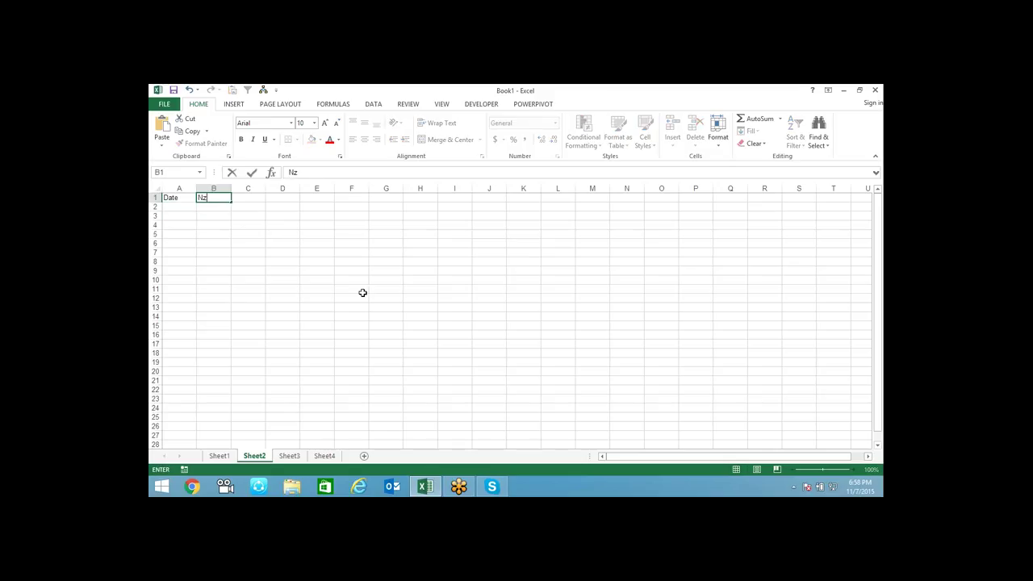
pyautogui.press('BackSpace')
pyautogui.write('ame')
pyautogui.press('Tab')
pyautogui.write('City')
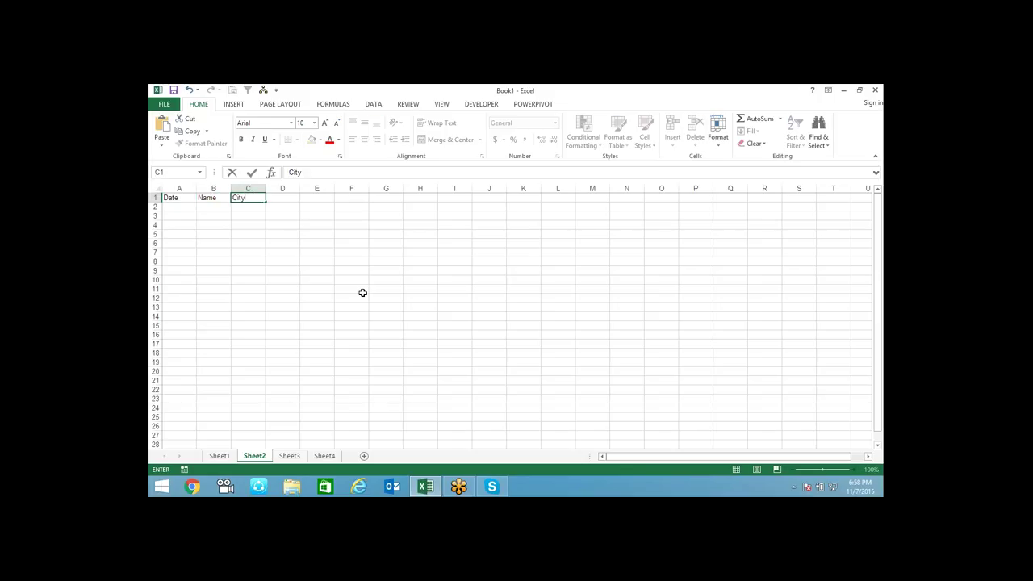
pyautogui.press('Tab')
pyautogui.write('Sales')
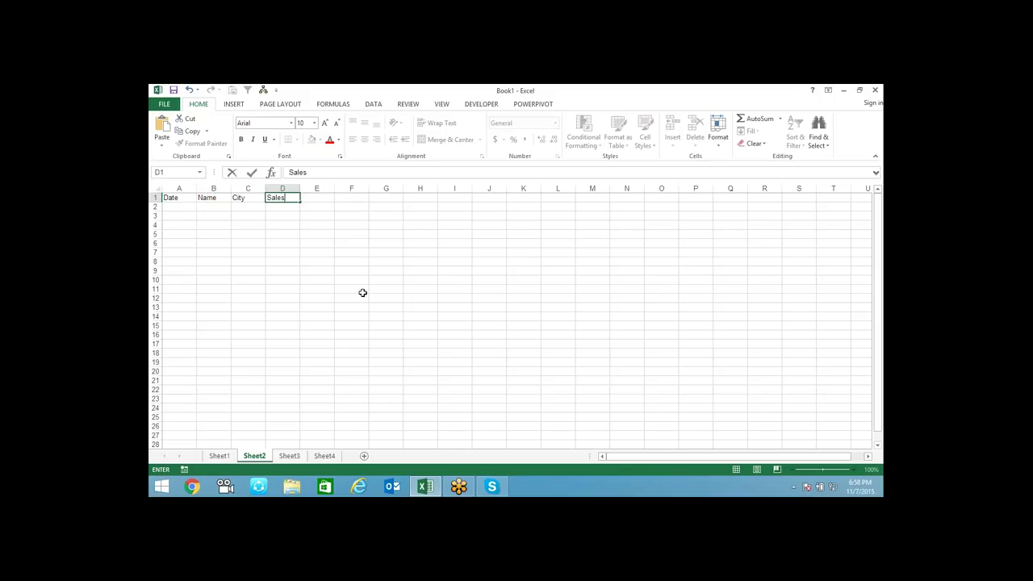
pyautogui.press('Return')
# - Enter =RANDBETWEEN(42000,43000) in A2, a sample name in B2 and delhi in C2
pyautogui.write('=ra')
pyautogui.press('Down')
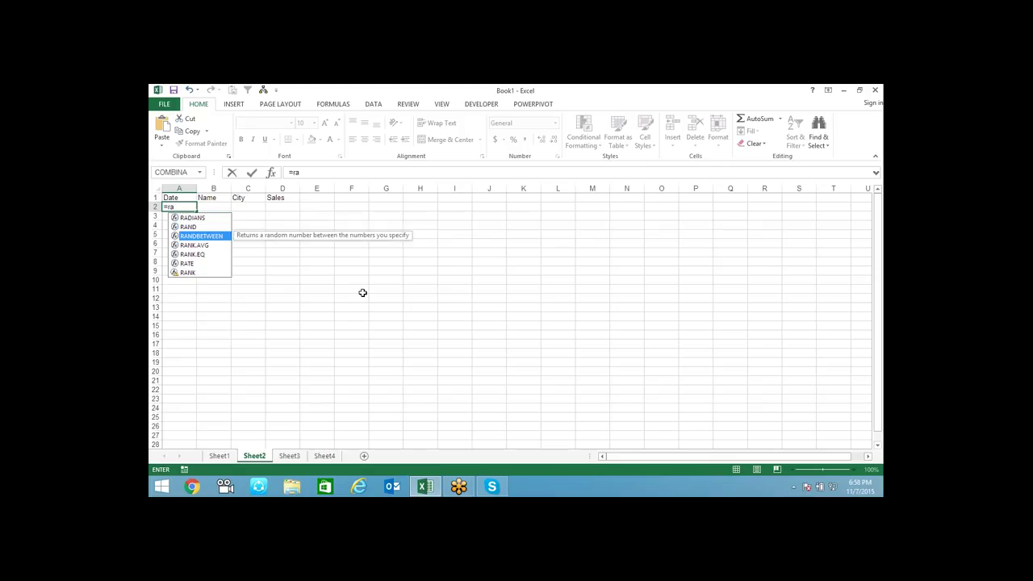
pyautogui.press('Down')
pyautogui.press('Tab')
pyautogui.write('20')
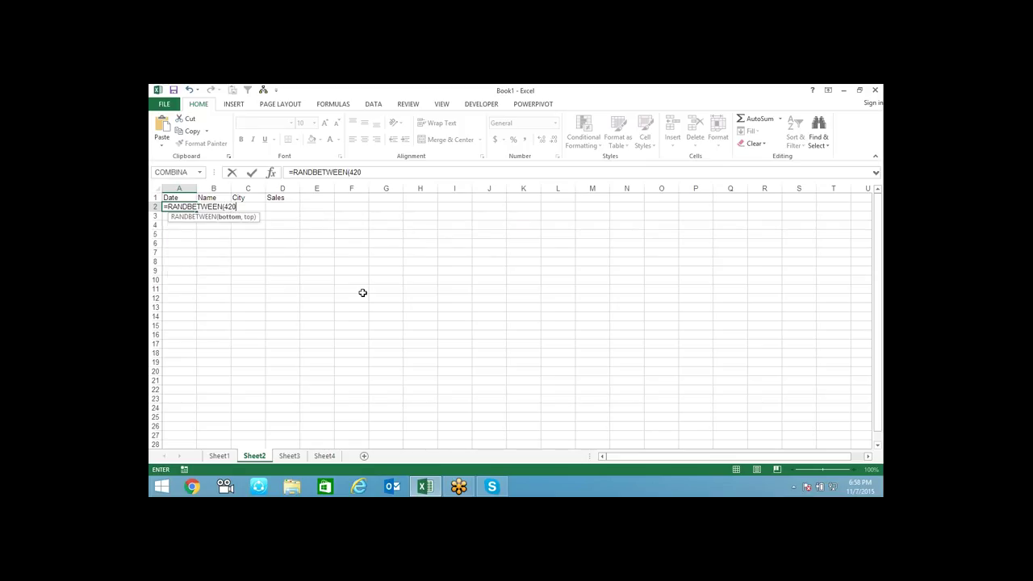
pyautogui.write('00,')
pyautogui.write('3')
pyautogui.write('000)')
pyautogui.press('Tab')
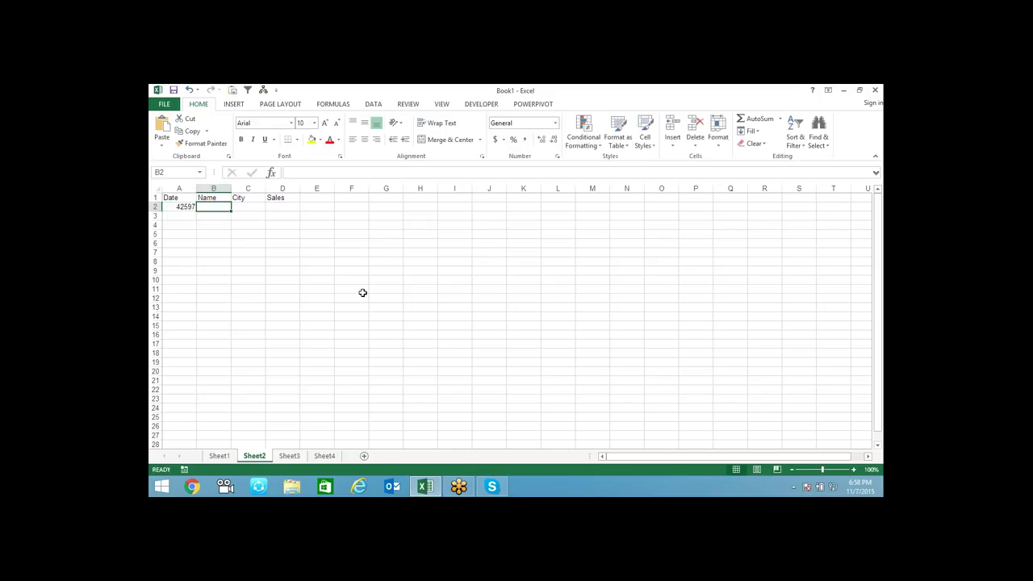
pyautogui.write('sandeep')
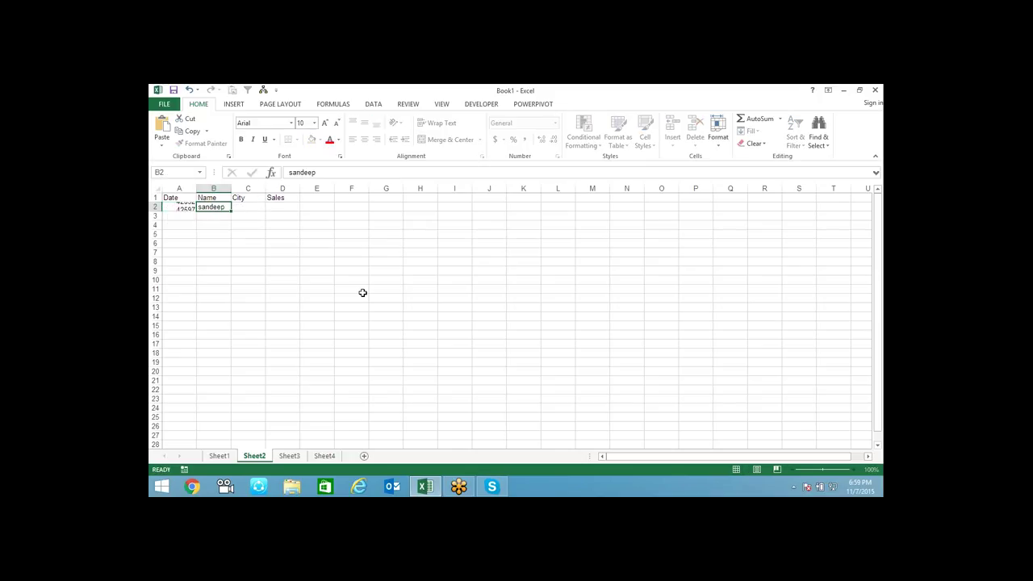
pyautogui.press('Tab')
pyautogui.write('delhi')
pyautogui.press('Tab')
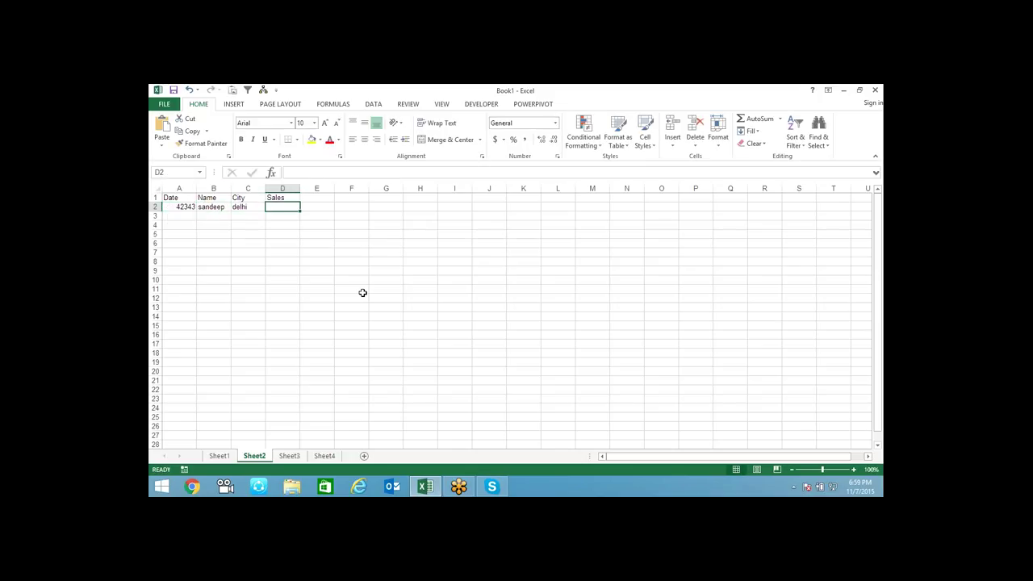
# - Enter =RANDBETWEEN(10,90) in D2 and format A2 as a date
pyautogui.write('=ra')
pyautogui.press('Down')
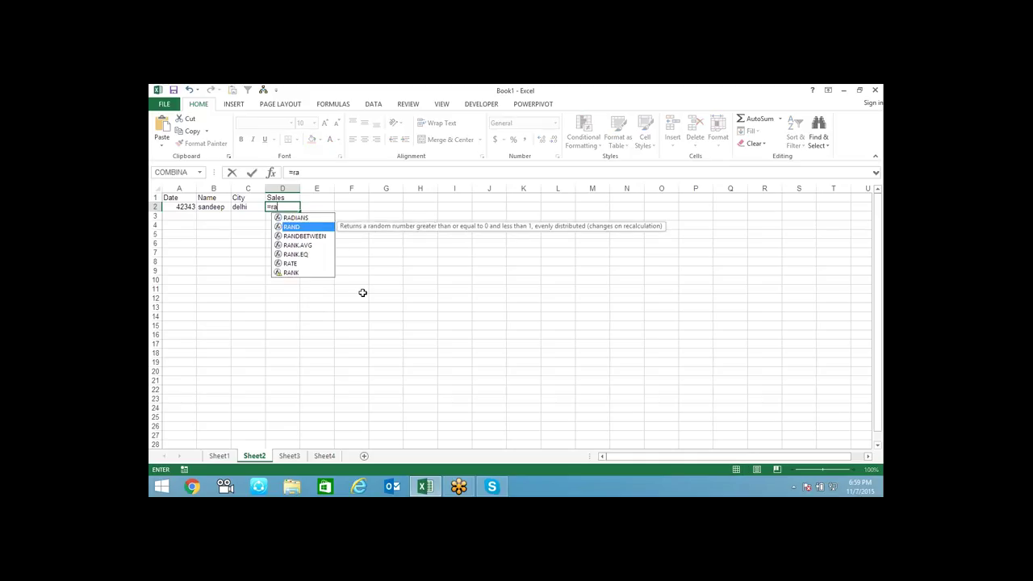
pyautogui.press('Down')
pyautogui.press('Tab')
pyautogui.write('10,90')
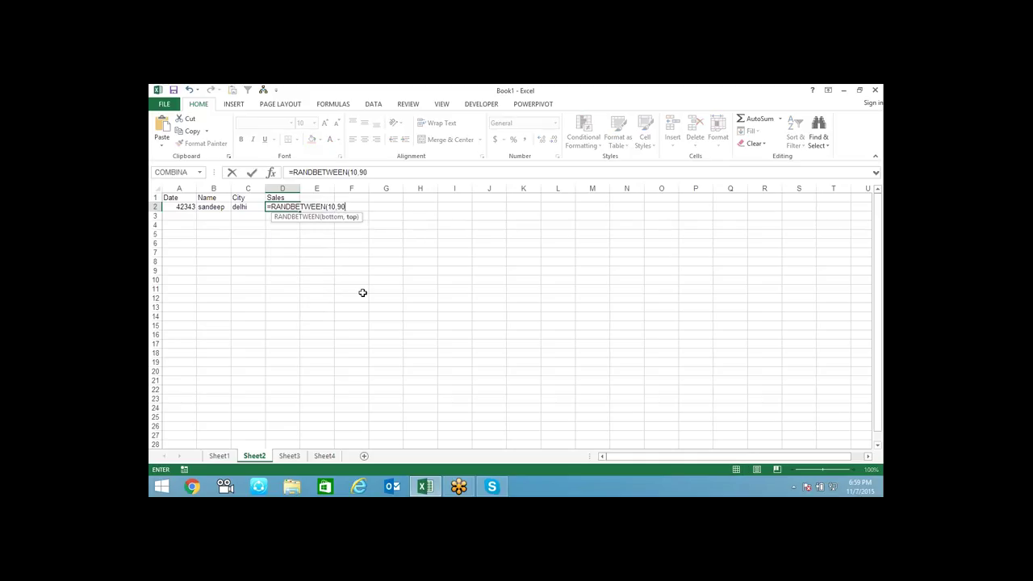
pyautogui.press('Return')
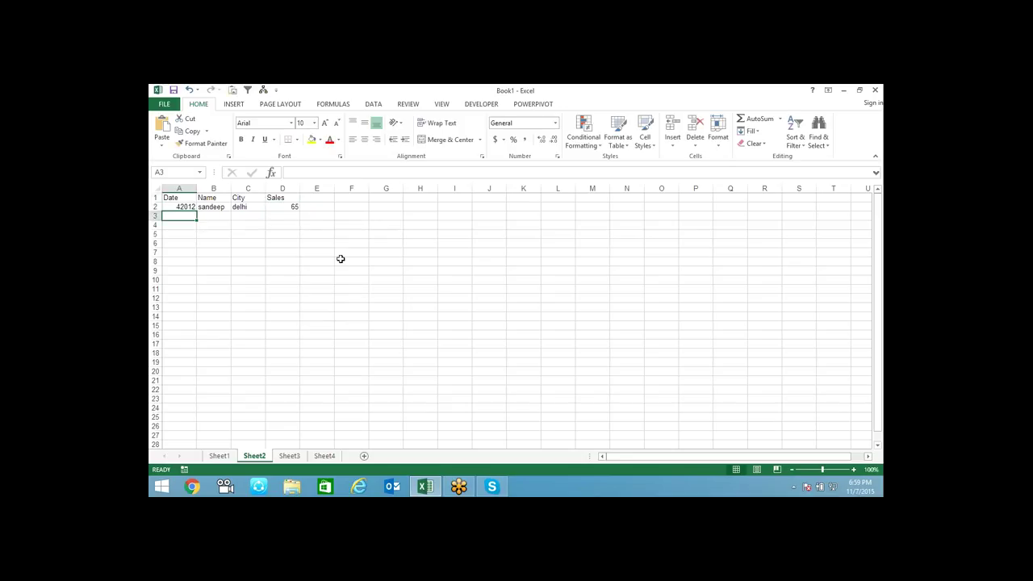
pyautogui.click(174, 206)
pyautogui.hotkey('ctrl', 'shift', '3')
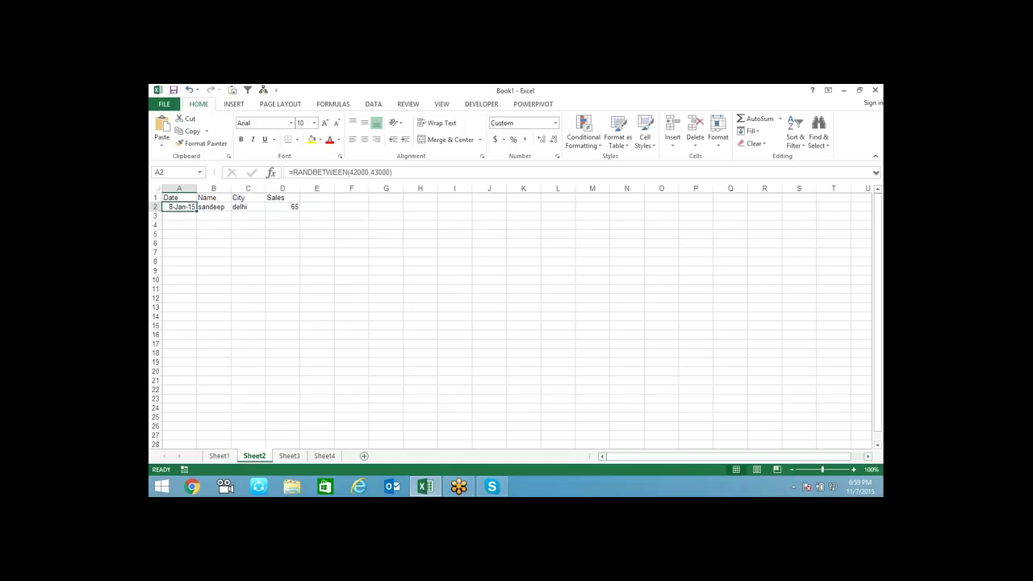
# - Fill the A2:D2 record down to row 238 and autofit column A to show the dates
pyautogui.moveTo(174, 207)
pyautogui.mouseDown()
pyautogui.moveTo(286, 210)
pyautogui.moveTo(300, 289)
pyautogui.moveTo(301, 442)
pyautogui.mouseUp()
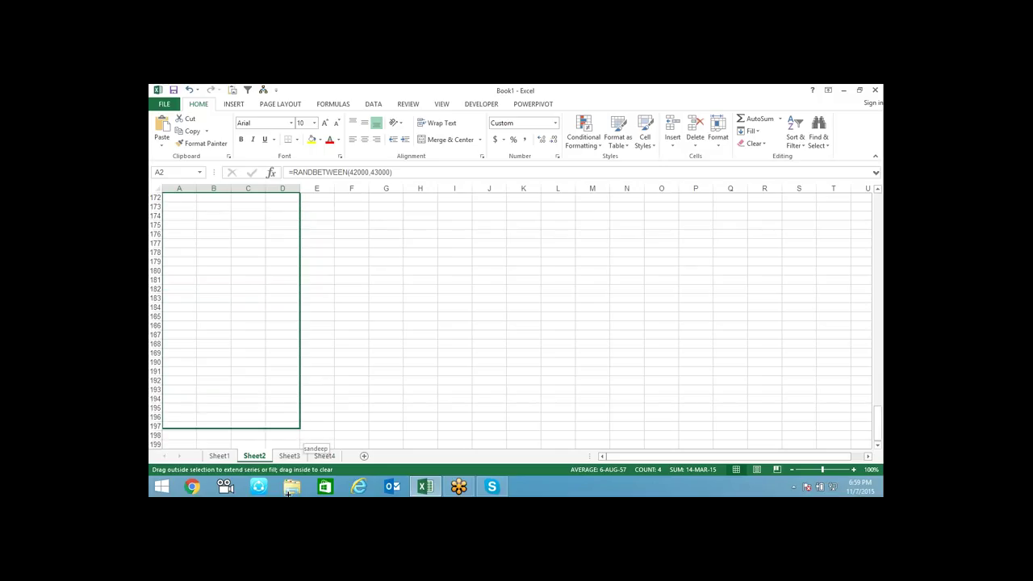
pyautogui.moveTo(288, 492); pyautogui.dragTo(300, 440)
pyautogui.click(212, 216)
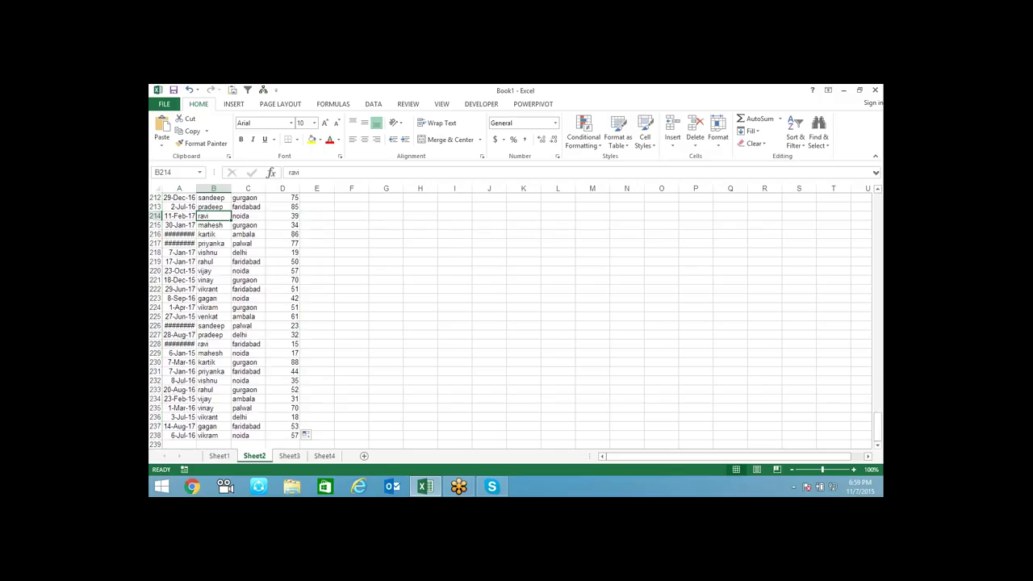
pyautogui.hotkey('ctrl', 'Up')
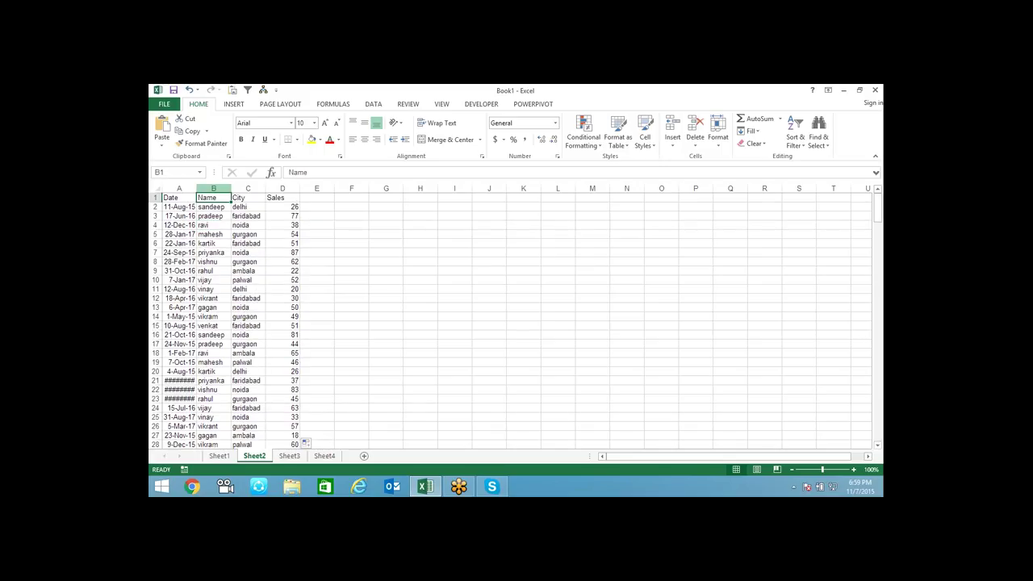
pyautogui.doubleClick(196, 188)
pyautogui.press('Down')
pyautogui.press('Down')
pyautogui.press('Left')
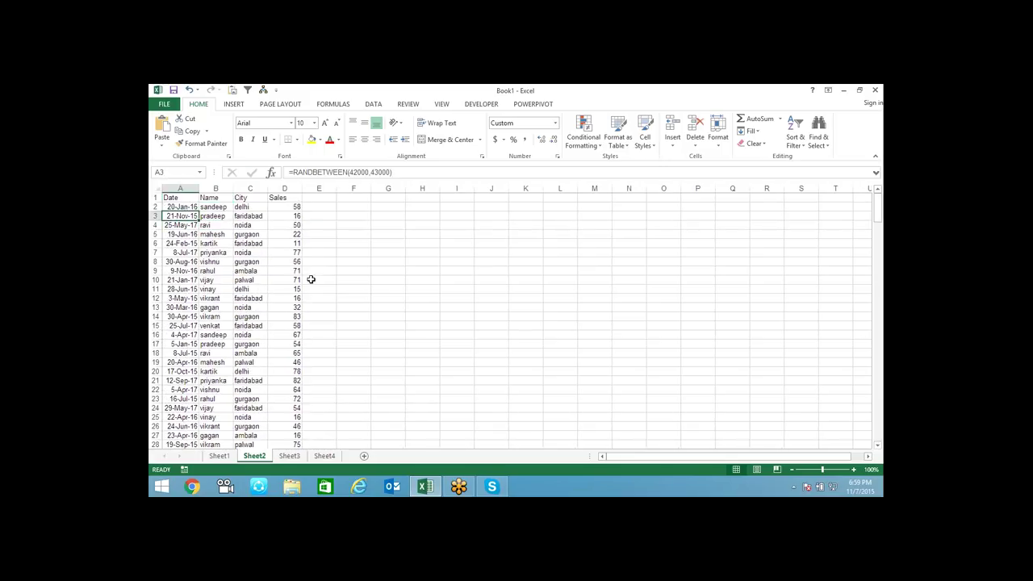
# - Copy the whole data block, then cancel the Paste Special dialog
pyautogui.hotkey('ctrl', 'a')
pyautogui.hotkey('ctrl', 'c')
pyautogui.hotkey('ctrl', 'alt', 'v')
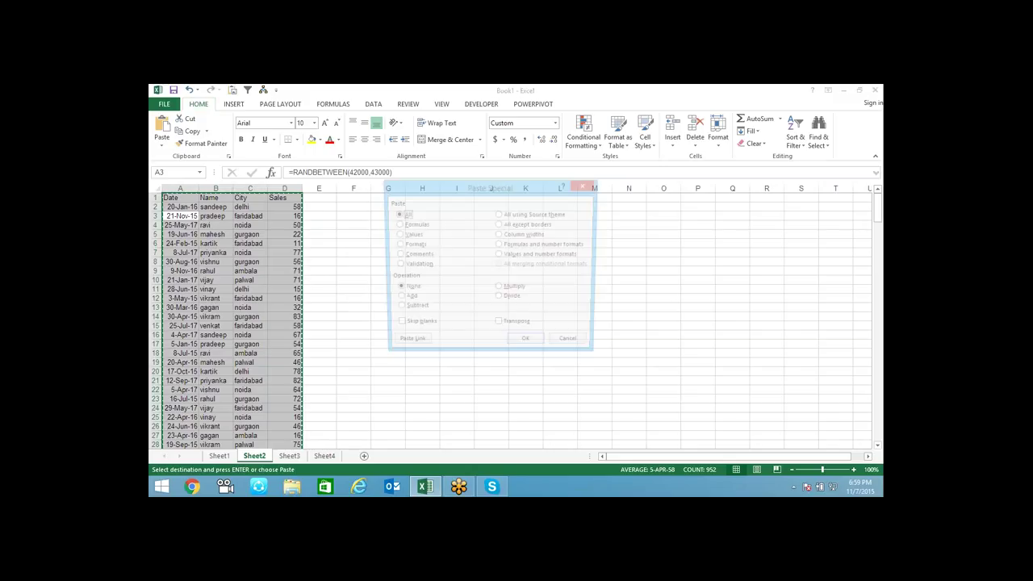
pyautogui.press('Escape')
pyautogui.click(355, 260)
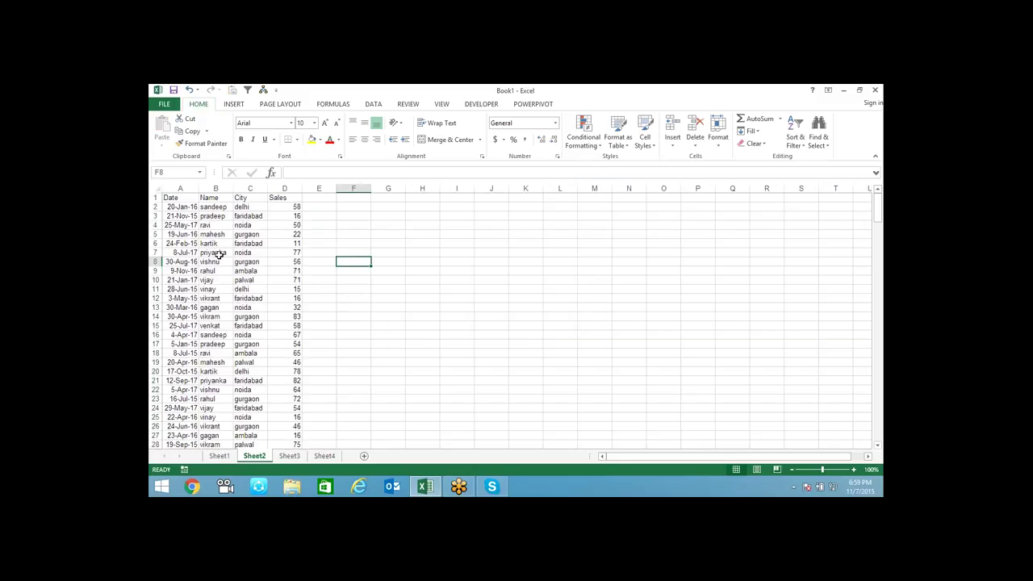
pyautogui.scroll(-5, 217, 254)
pyautogui.scroll(-5, 217, 254)
pyautogui.scroll(10, 215, 250)
# - Turn on header filters and filter the Name column to a single name, showing 17 records
pyautogui.moveTo(192, 199); pyautogui.dragTo(290, 198)
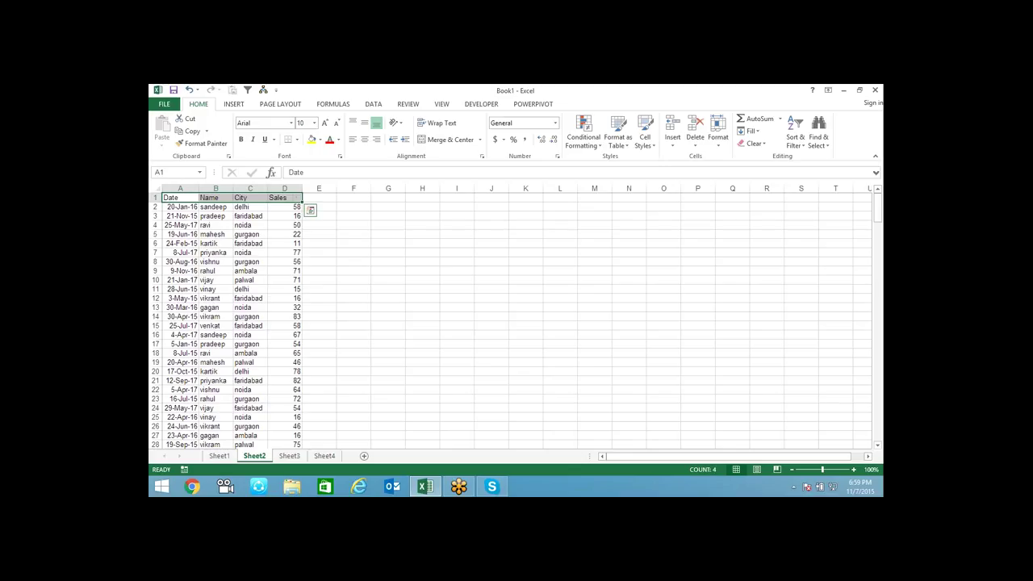
pyautogui.click(248, 90)
pyautogui.click(445, 346)
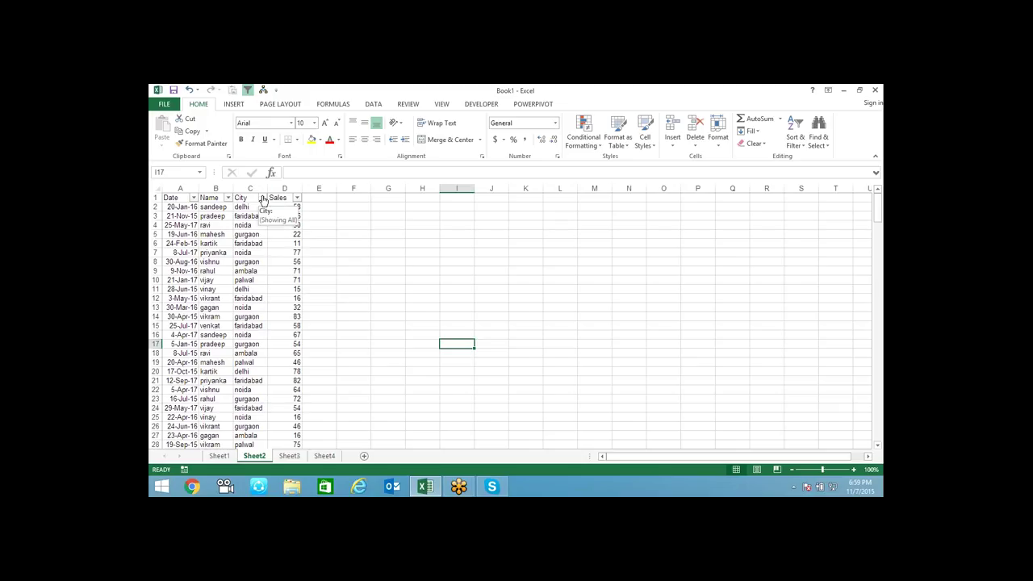
pyautogui.click(227, 198)
pyautogui.click(189, 301)
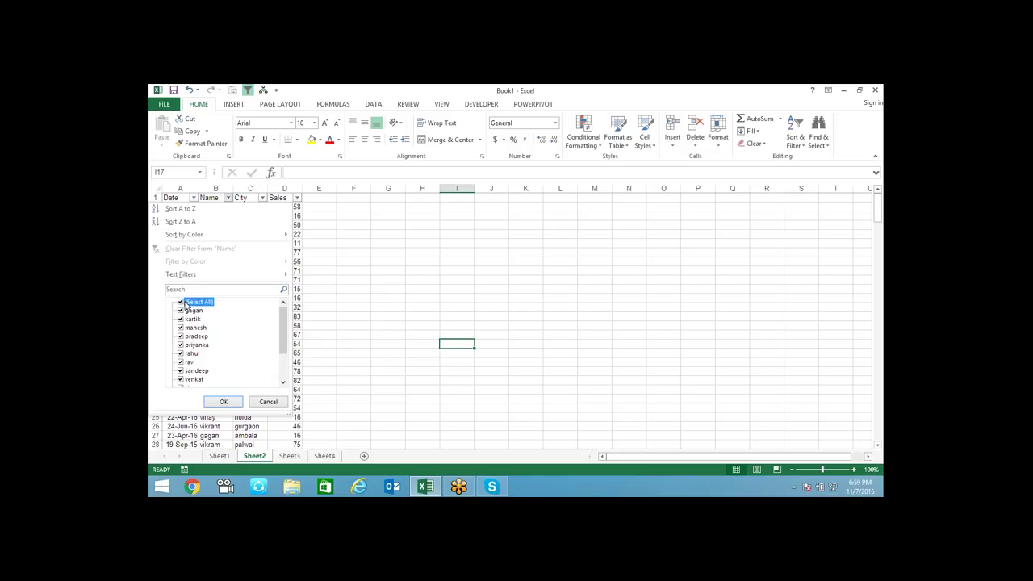
pyautogui.click(195, 371)
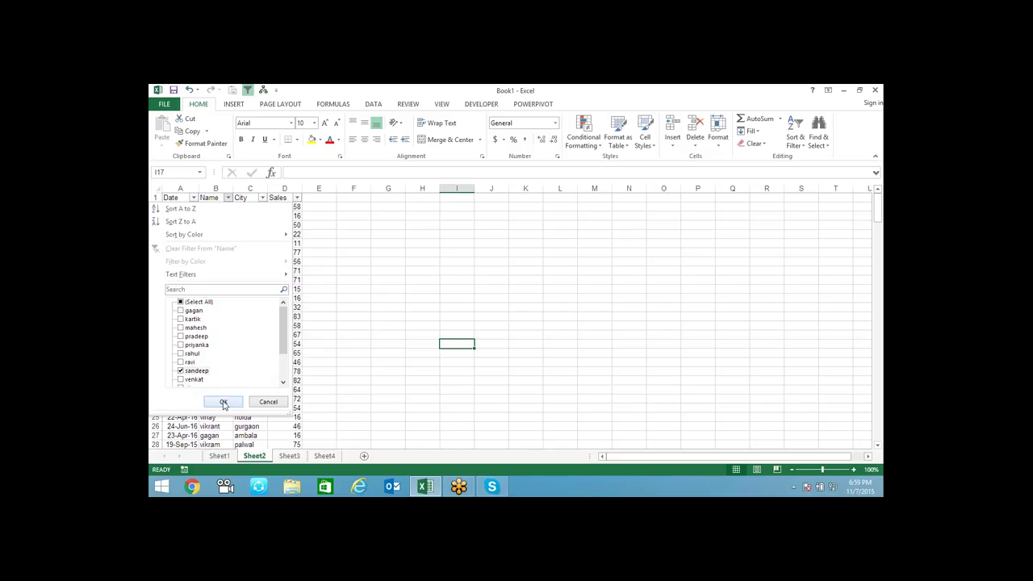
pyautogui.click(223, 404)
pyautogui.click(378, 234)
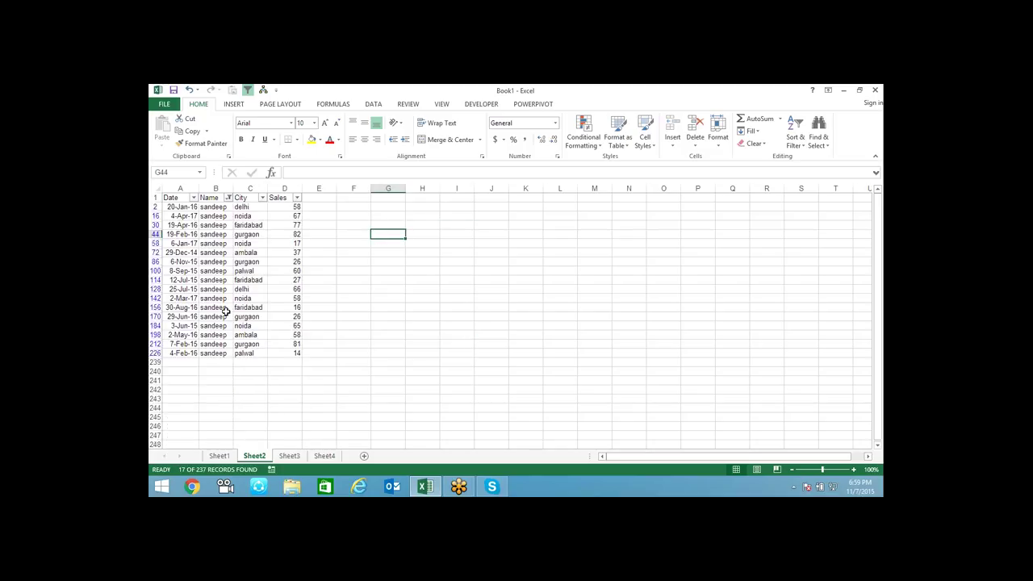
pyautogui.moveTo(179, 198); pyautogui.dragTo(295, 354)
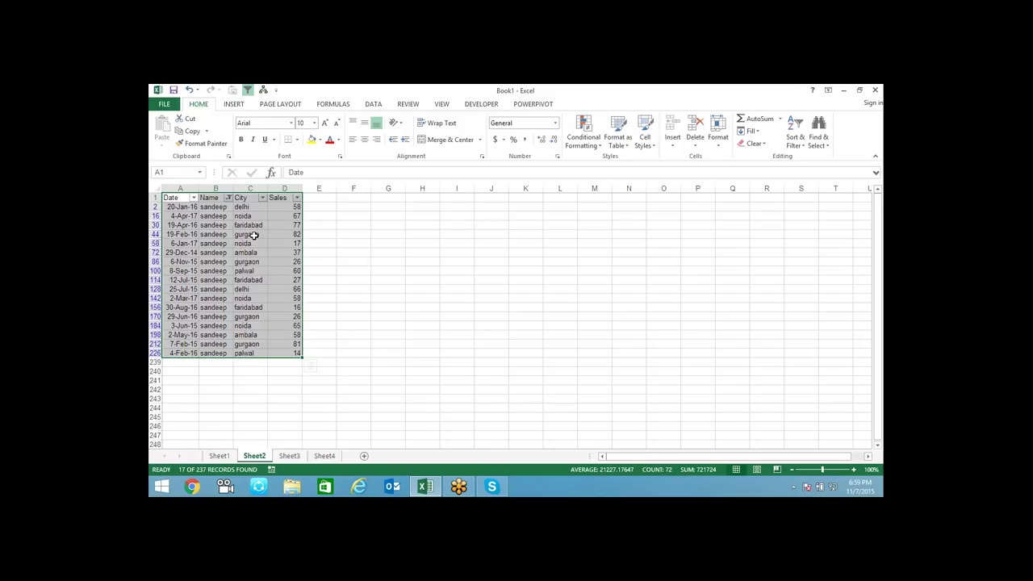
# - Select visible cells only via Go To Special, then copy the filtered A1:D226 range
pyautogui.click(818, 147)
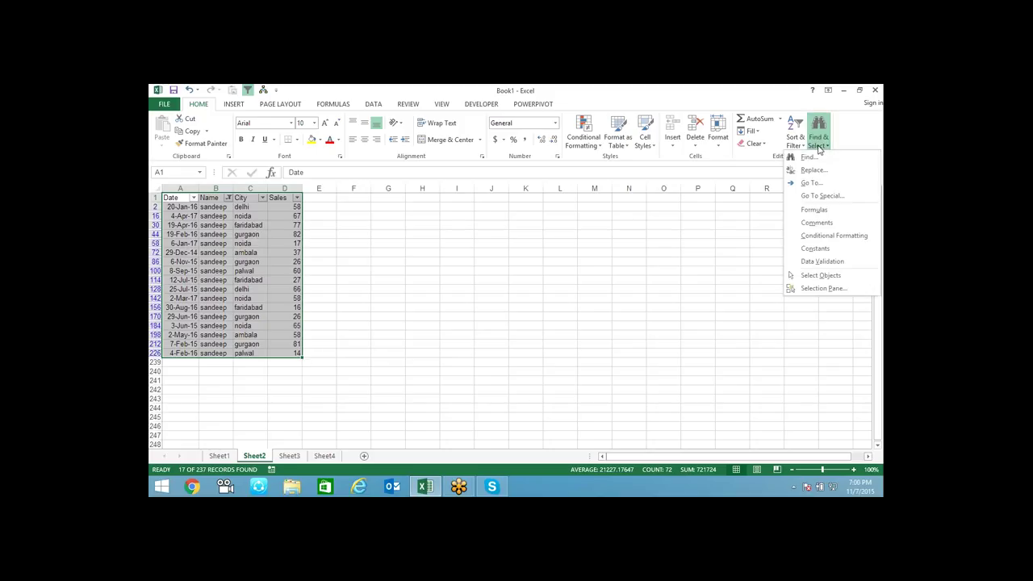
pyautogui.click(821, 198)
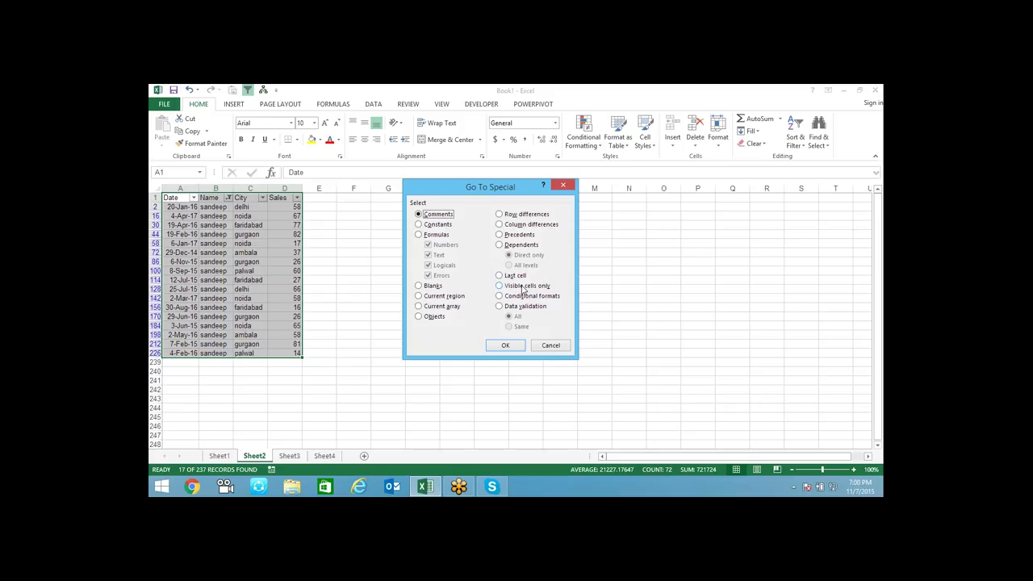
pyautogui.click(522, 287)
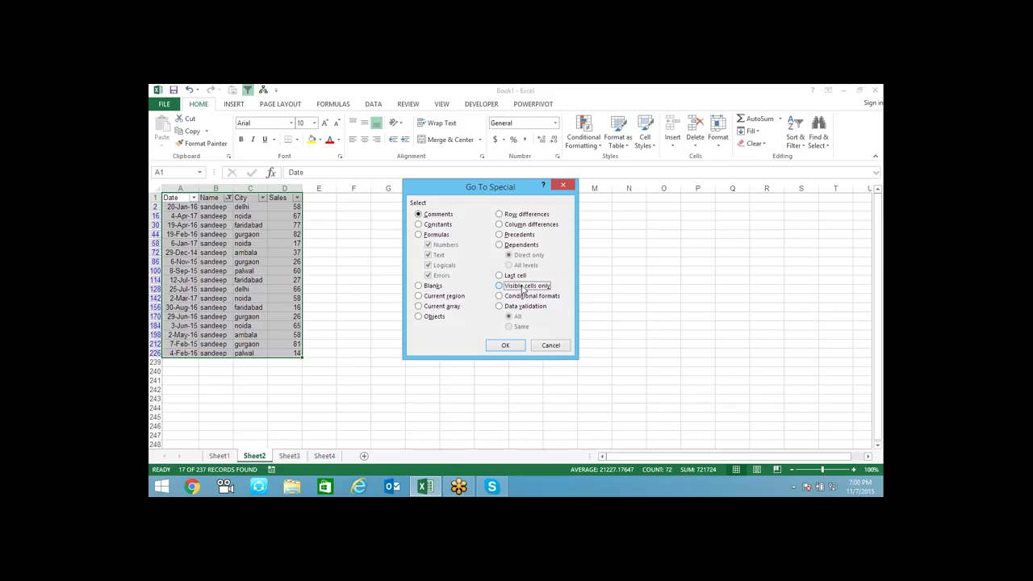
pyautogui.click(505, 346)
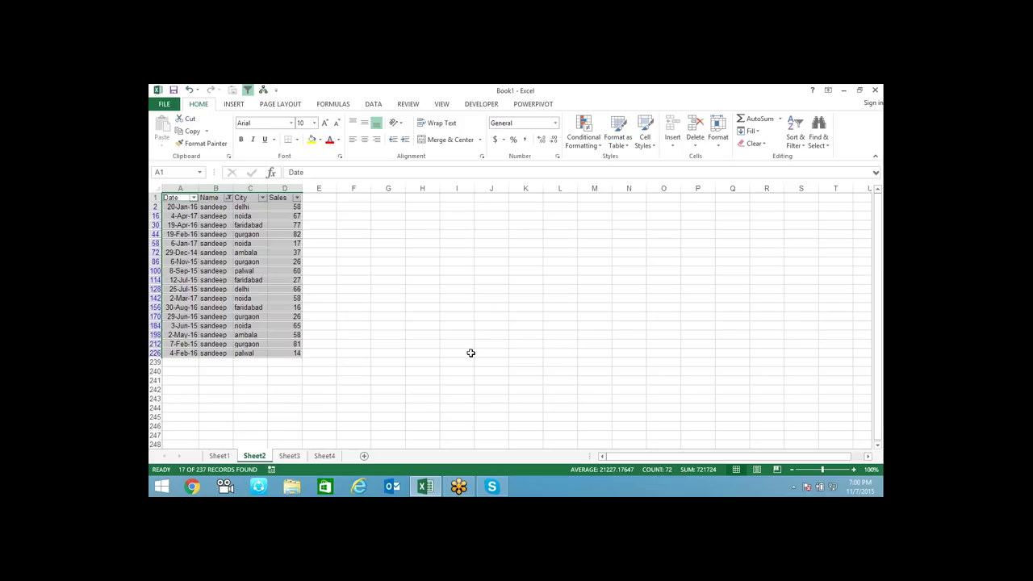
pyautogui.click(379, 306)
pyautogui.click(170, 198)
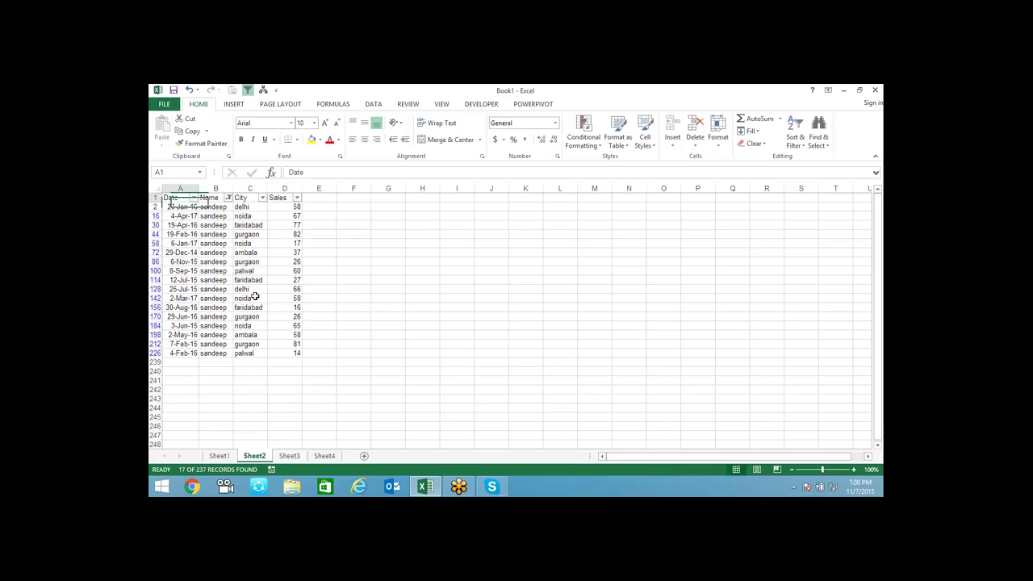
pyautogui.moveTo(255, 297); pyautogui.dragTo(295, 356)
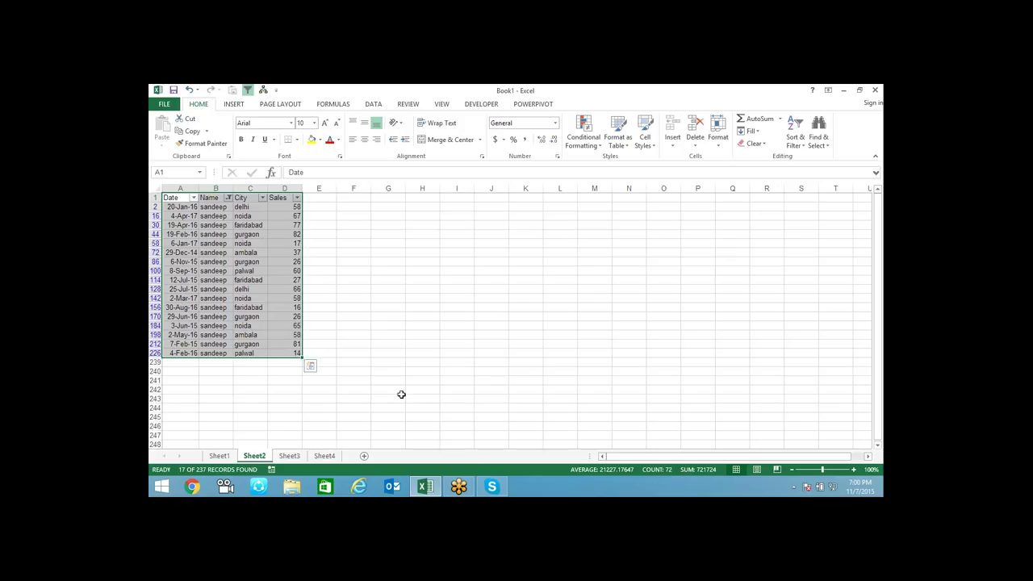
pyautogui.hotkey('ctrl', 'c')
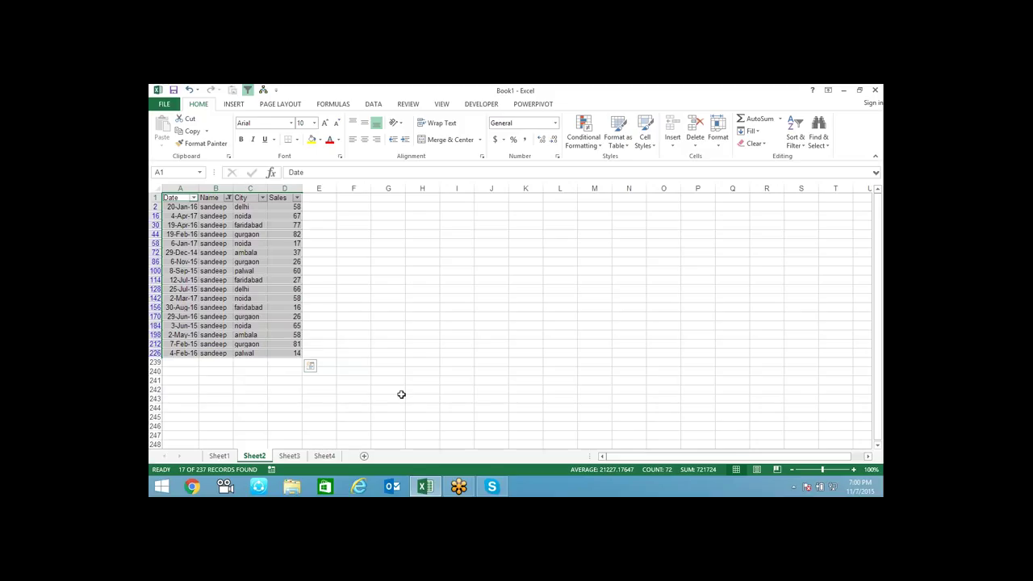
# - Type a note in G72 and enlarge its font size four times
pyautogui.click(354, 279)
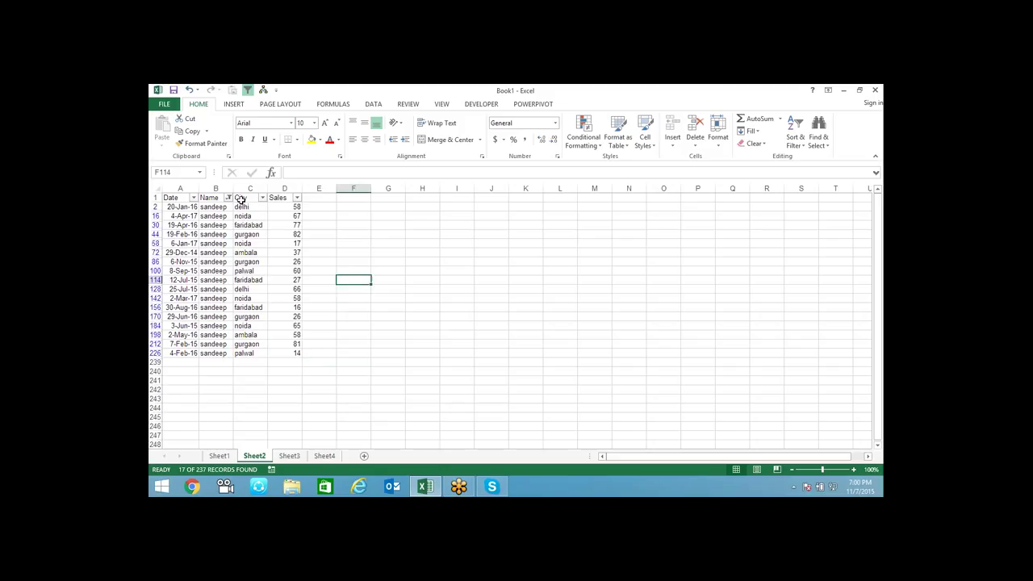
pyautogui.moveTo(173, 198); pyautogui.dragTo(296, 353)
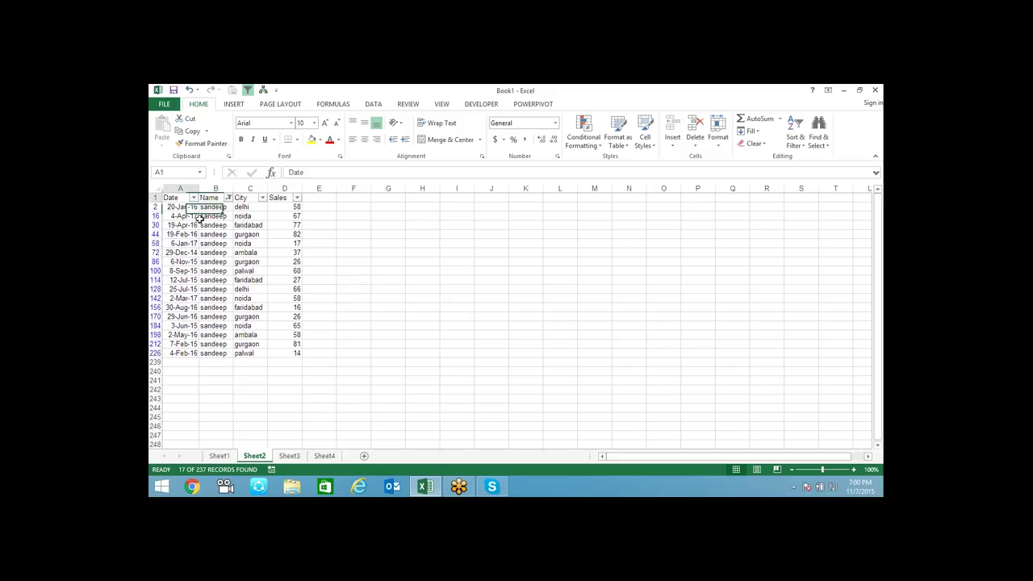
pyautogui.click(383, 253)
pyautogui.write('alt')
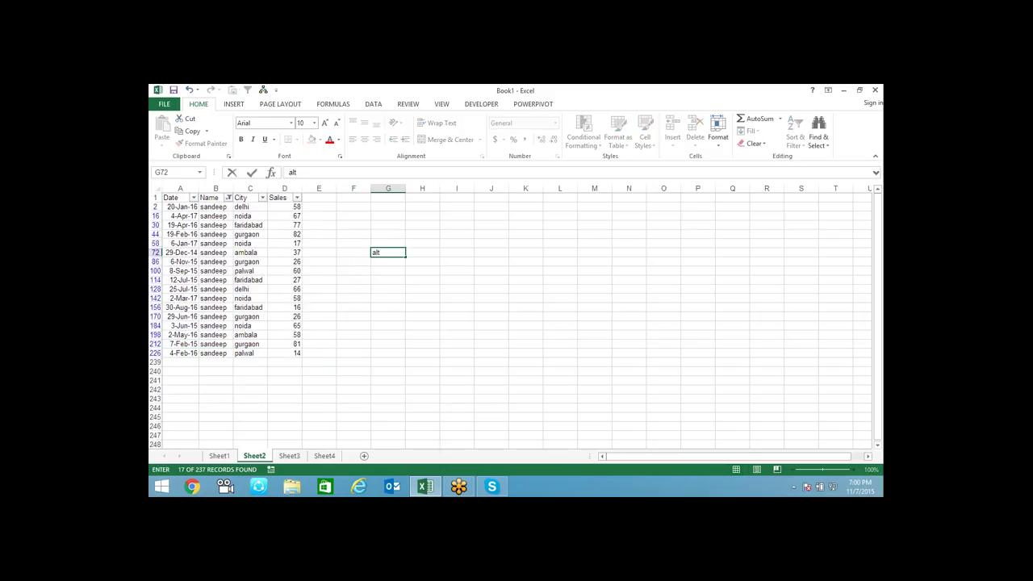
pyautogui.write('+;')
pyautogui.press('Return')
pyautogui.press('Up')
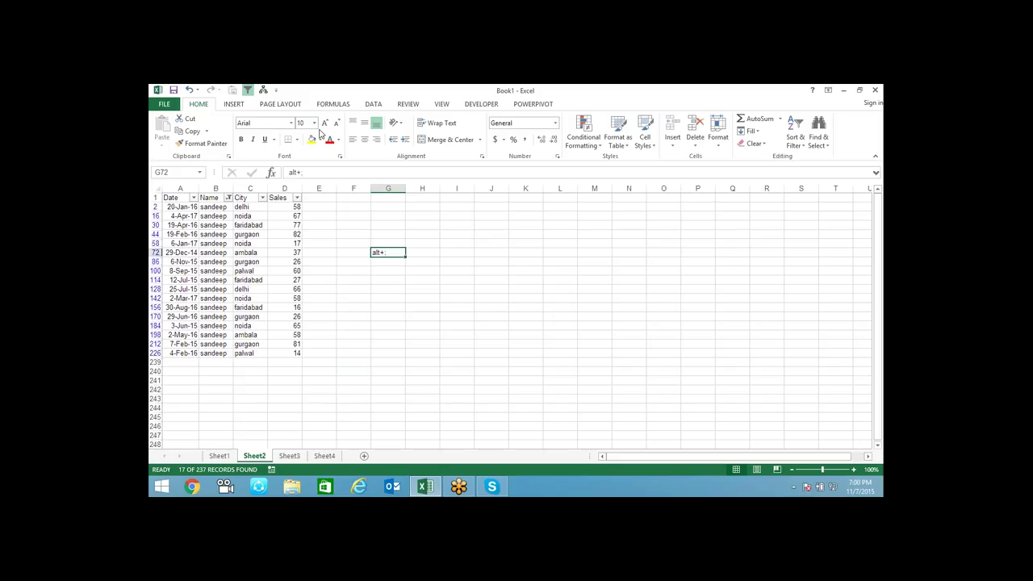
pyautogui.click(326, 122)
pyautogui.click(326, 122)
pyautogui.click(326, 121)
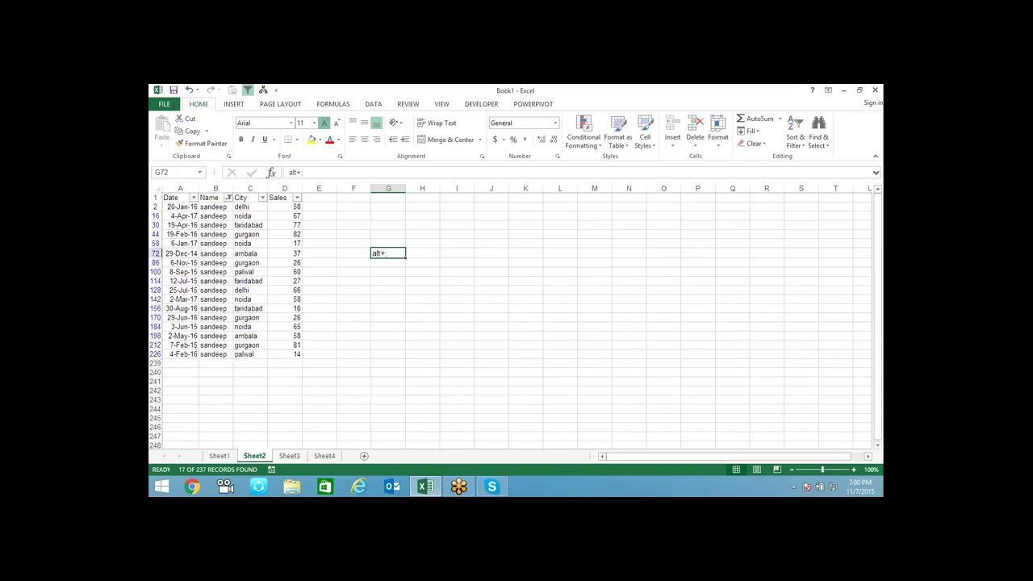
pyautogui.click(326, 122)
pyautogui.click(326, 122)
pyautogui.click(327, 122)
# - Delete the note from G72 and unhide row 71
pyautogui.click(557, 287)
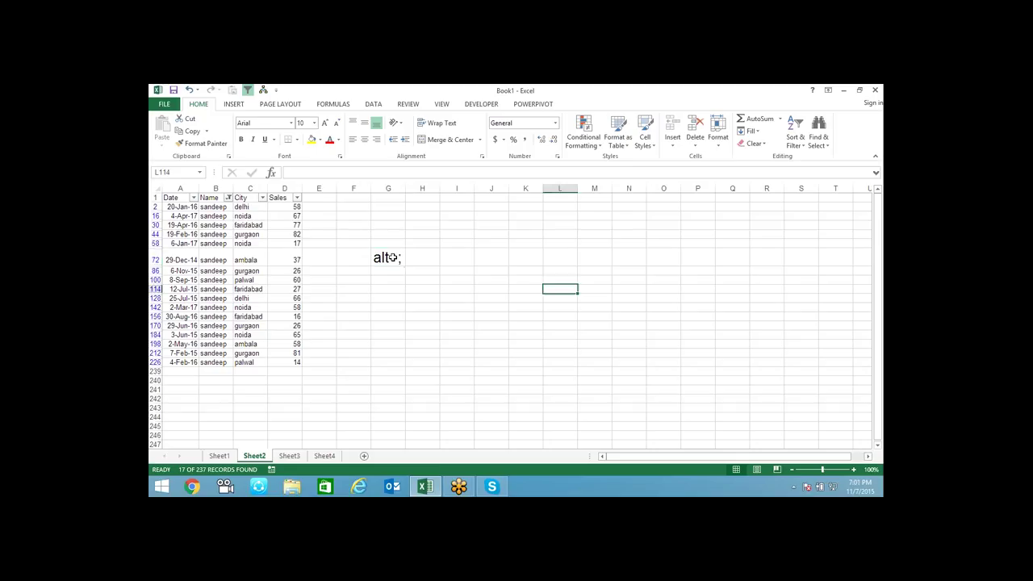
pyautogui.click(388, 257)
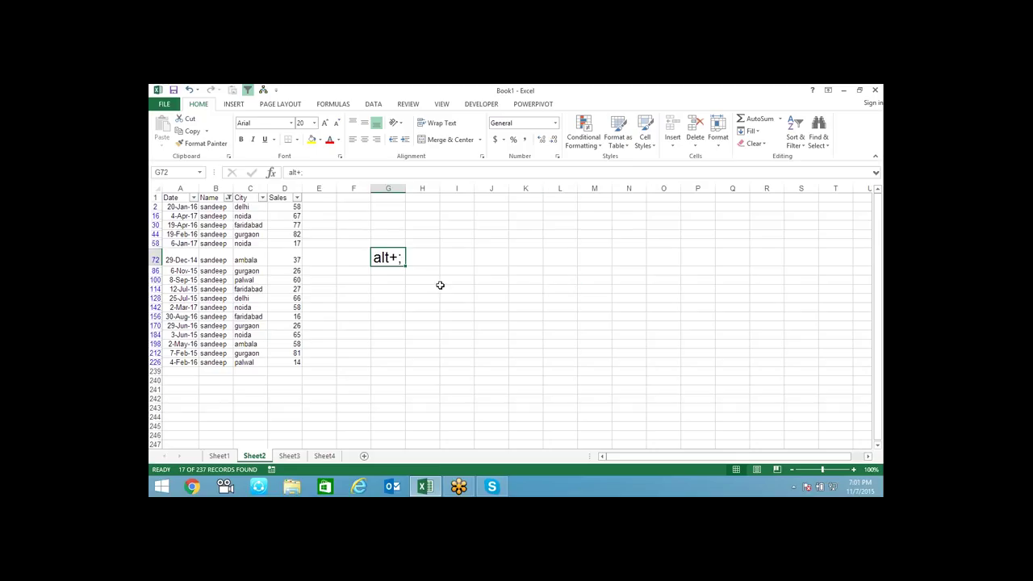
pyautogui.press('Delete')
pyautogui.click(354, 273)
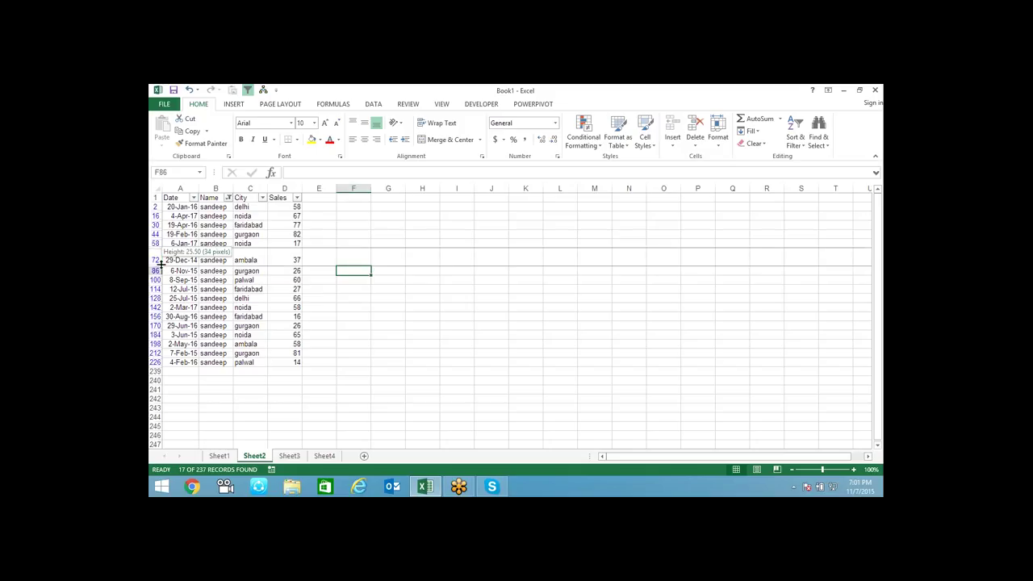
pyautogui.click(326, 250)
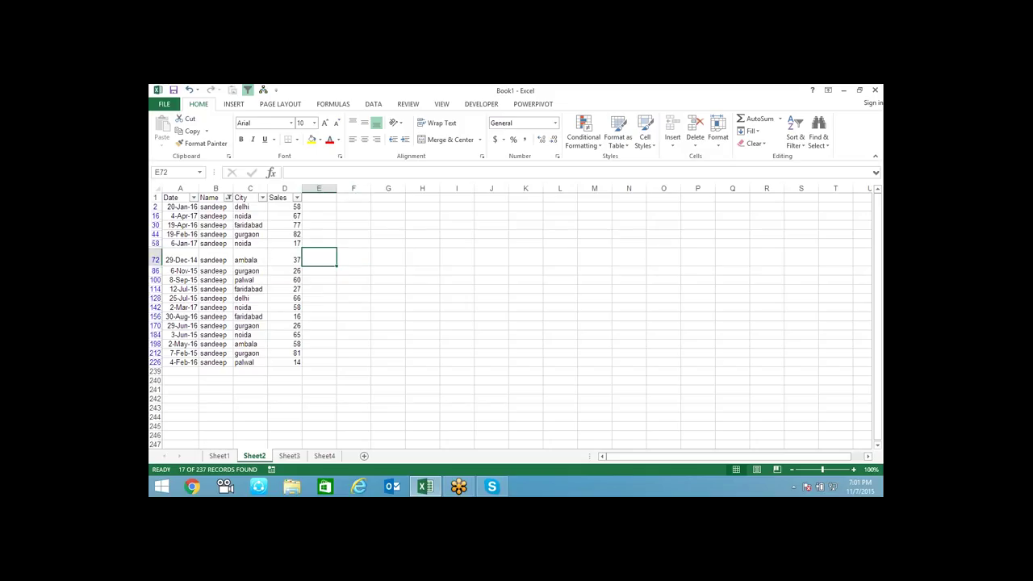
pyautogui.doubleClick(155, 248)
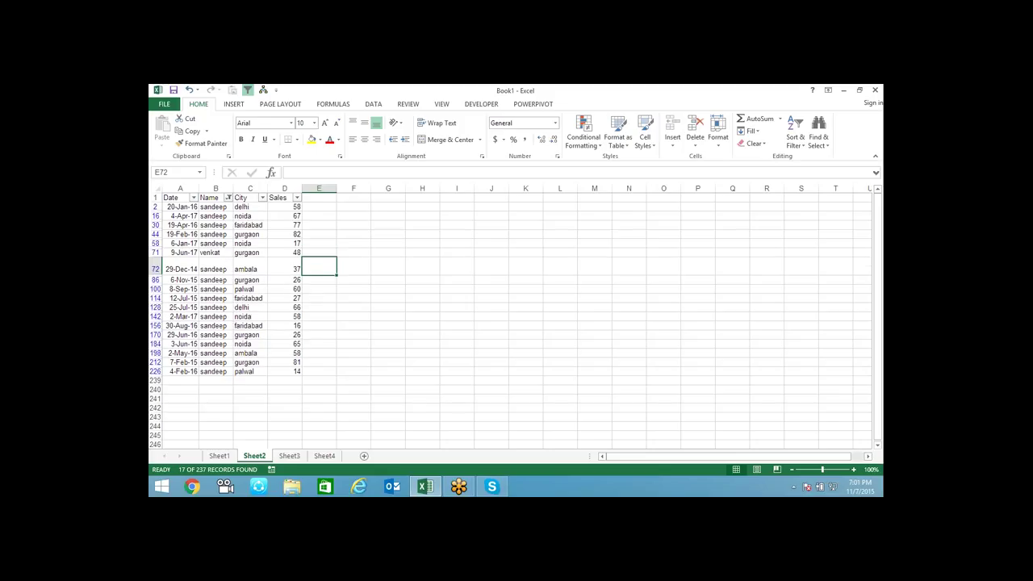
pyautogui.click(446, 298)
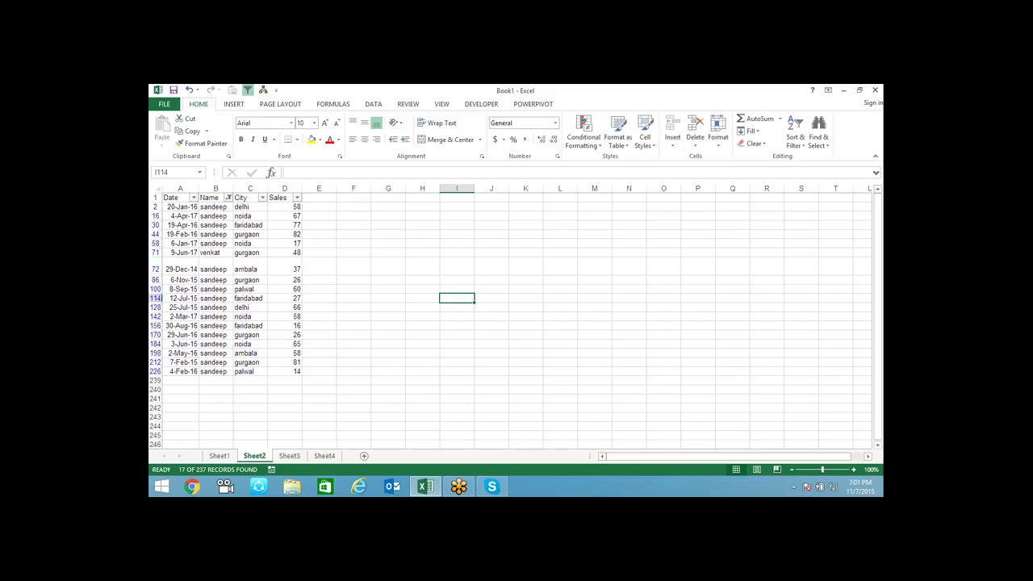
# - Check Select All in the Name filter so every row shows again
pyautogui.click(228, 198)
pyautogui.click(182, 301)
pyautogui.click(228, 402)
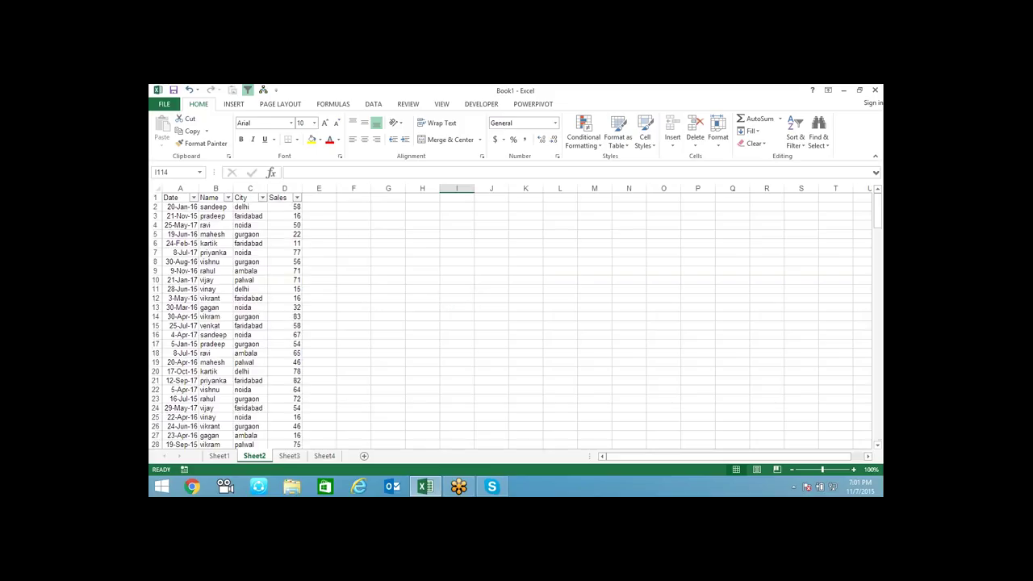
pyautogui.click(353, 241)
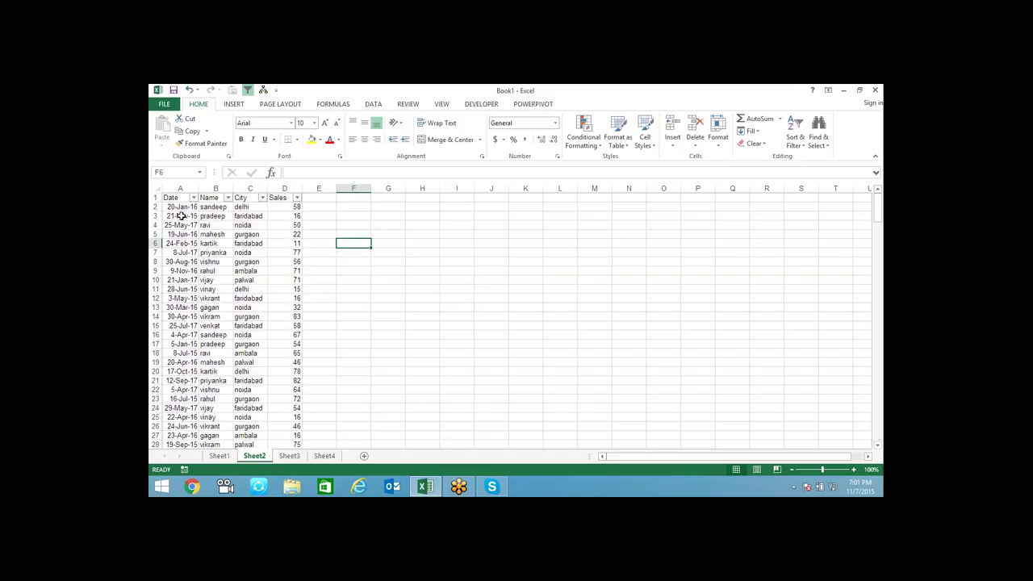
pyautogui.click(158, 188)
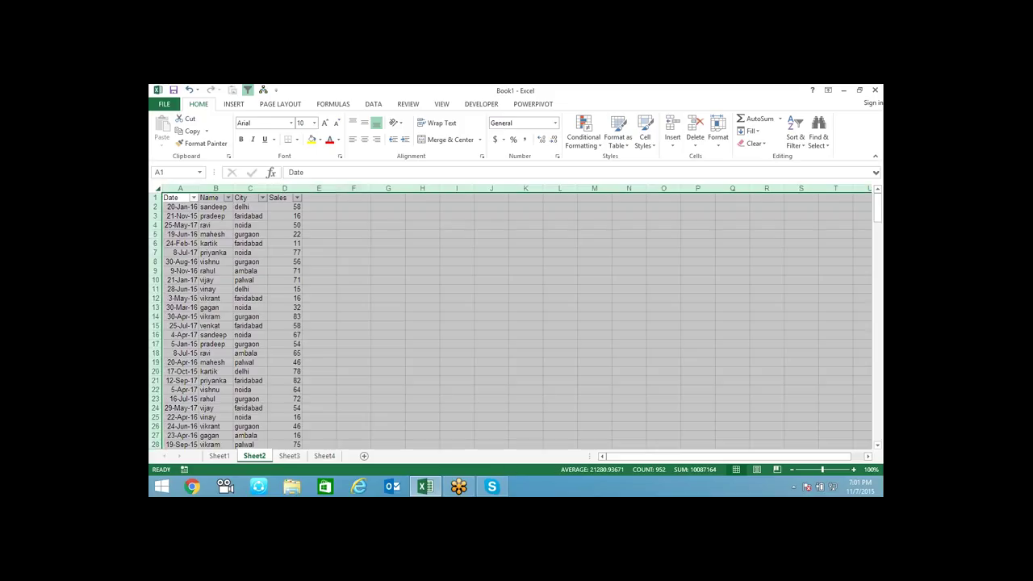
pyautogui.click(249, 216)
# - Bold the Date, Name, City and Sales headers in A1:D1 and switch to the Data ribbon
pyautogui.click(278, 197)
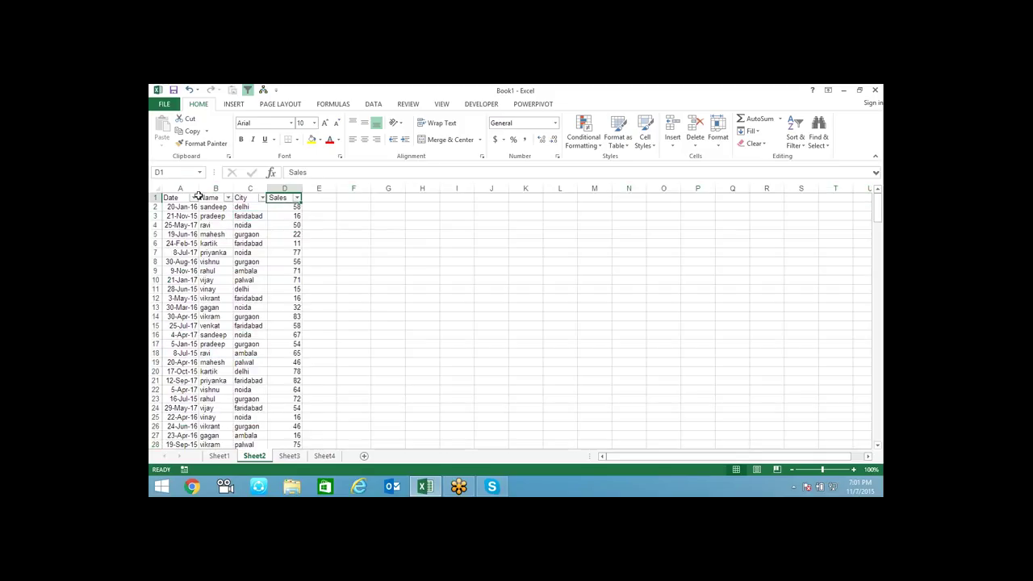
pyautogui.keyDown('shift'); pyautogui.click(196, 197); pyautogui.keyUp('shift')
pyautogui.hotkey('ctrl', 'b')
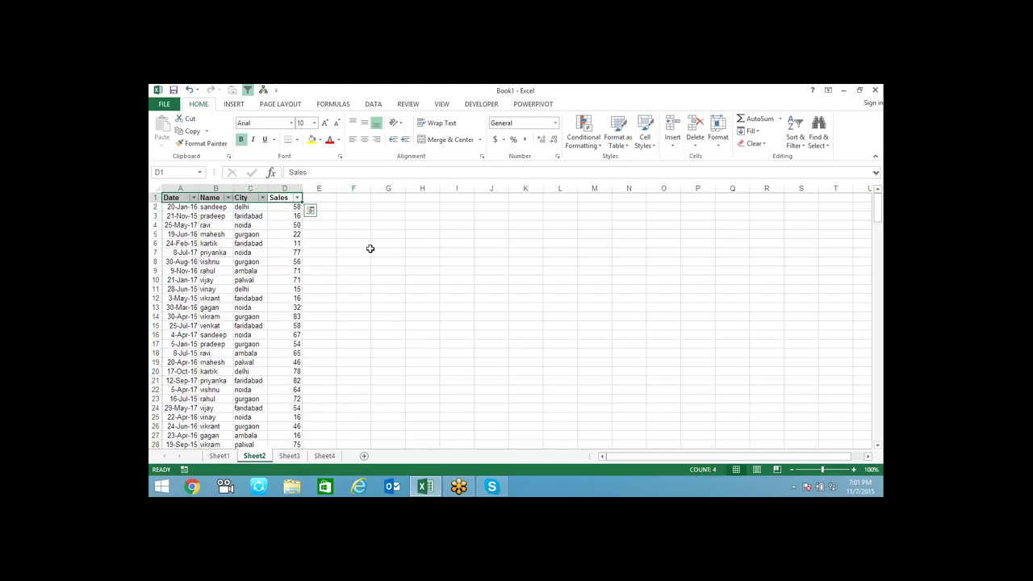
pyautogui.click(368, 250)
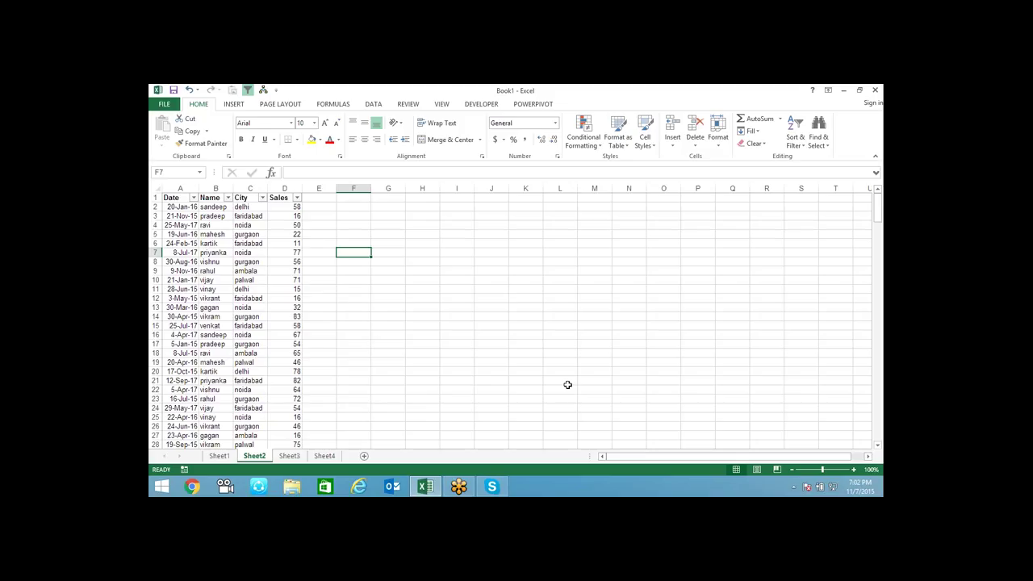
pyautogui.click(371, 108)
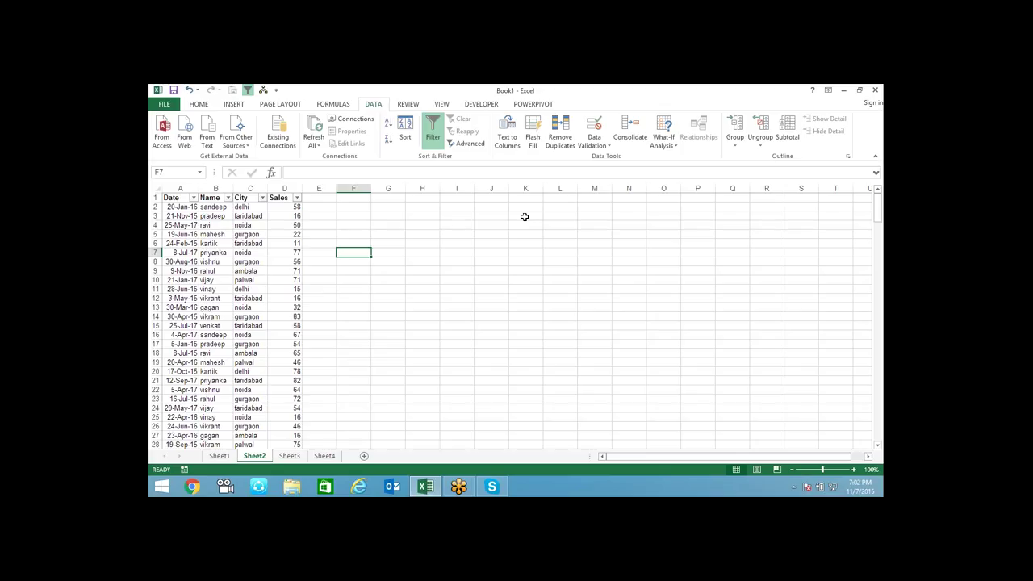
# - Choose the Database1 Sheet3 connection from the Existing Connections list
pyautogui.click(250, 145)
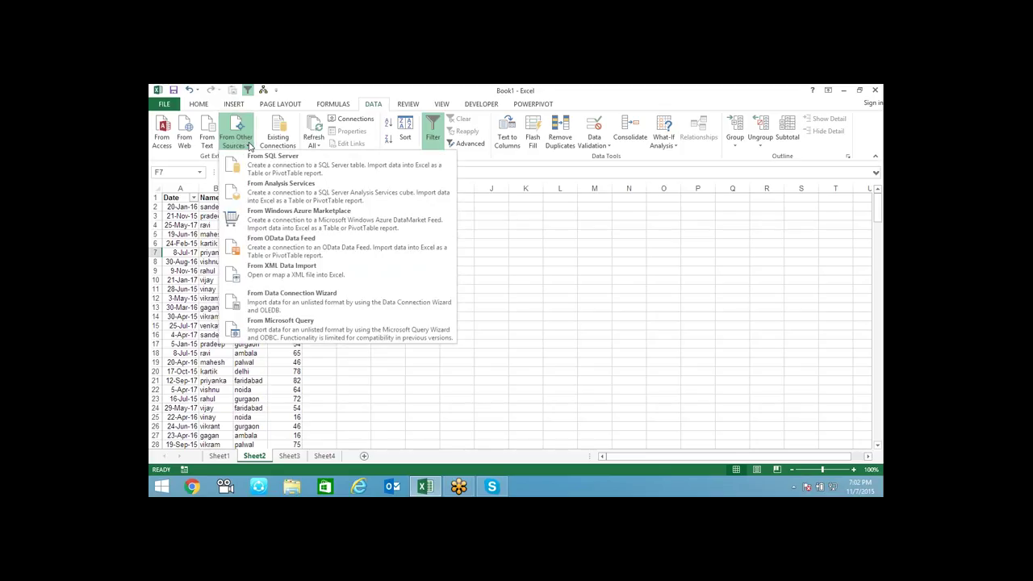
pyautogui.click(527, 302)
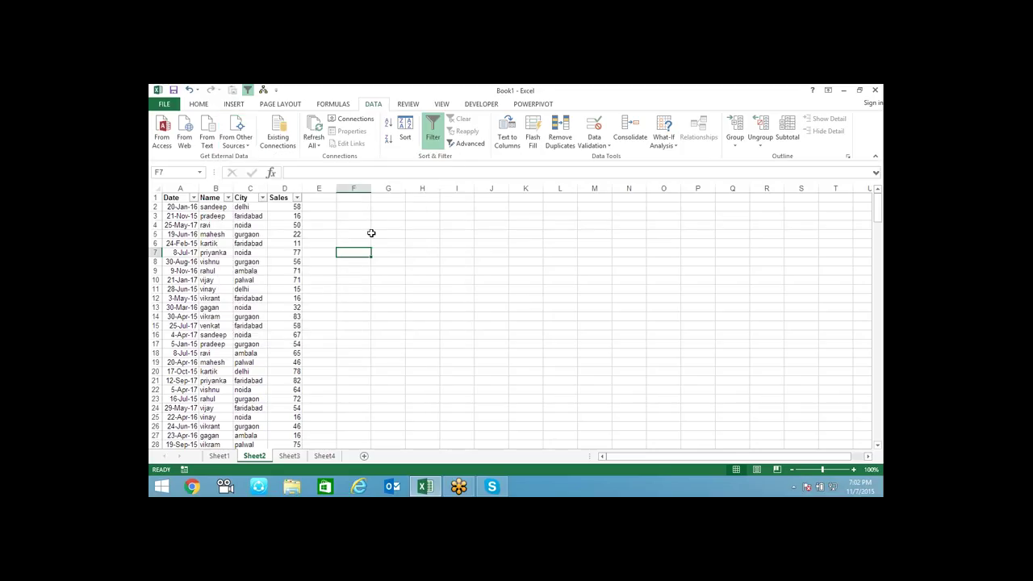
pyautogui.click(282, 134)
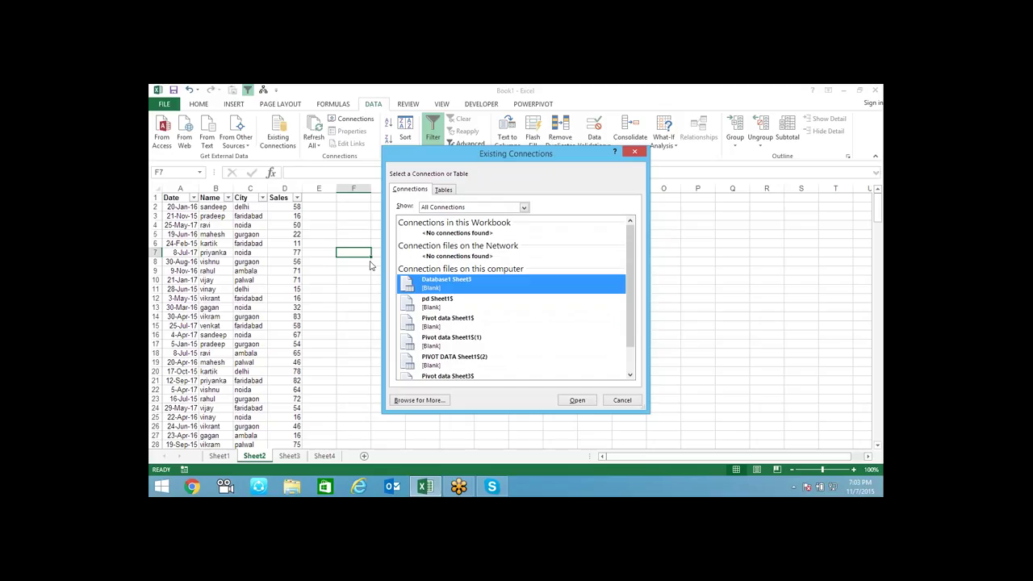
pyautogui.doubleClick(437, 289)
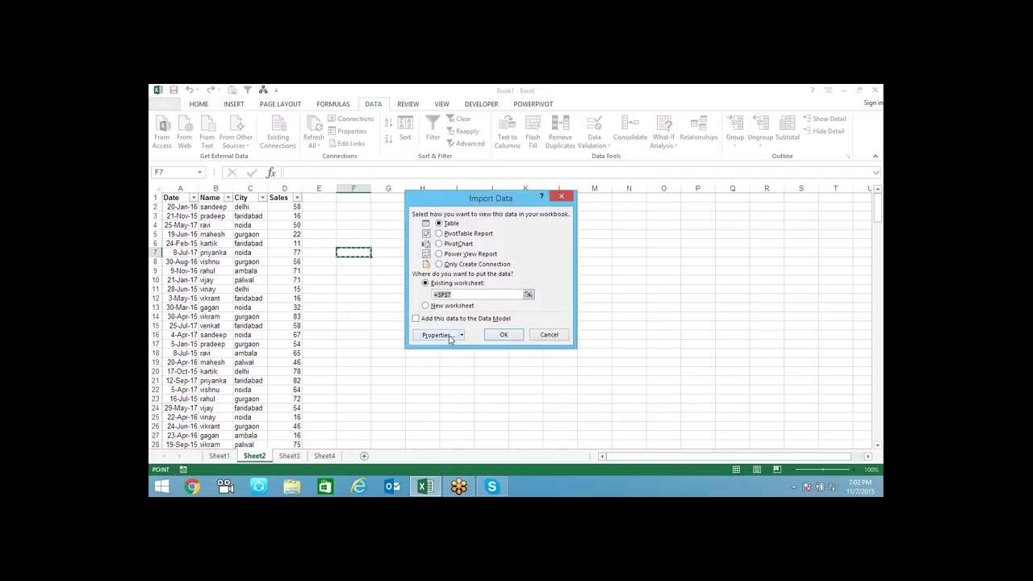
# - Set the connection to refresh every 60 minutes and import it as a table at F7
pyautogui.click(449, 339)
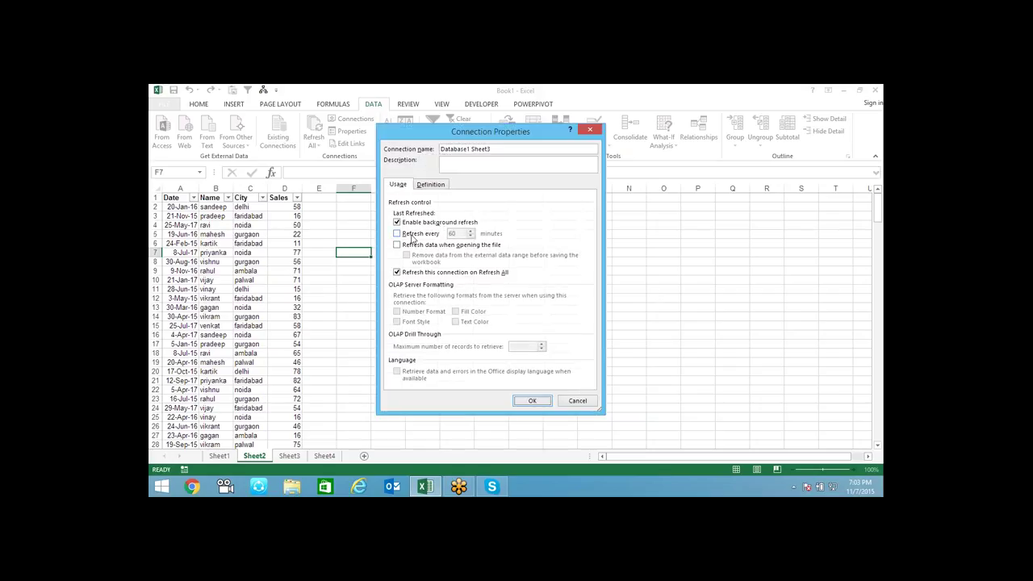
pyautogui.click(408, 235)
pyautogui.click(407, 249)
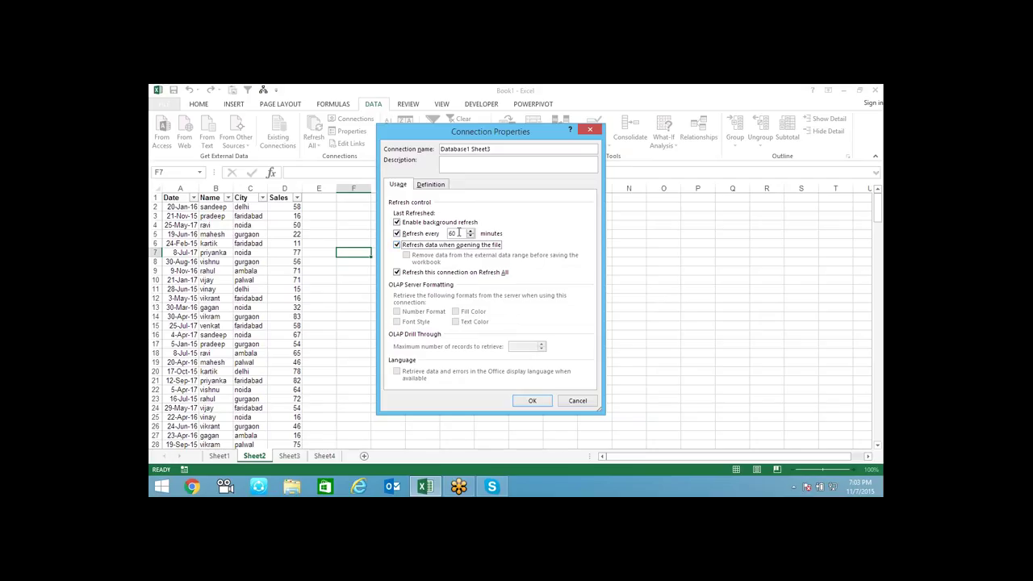
pyautogui.click(414, 249)
pyautogui.click(540, 401)
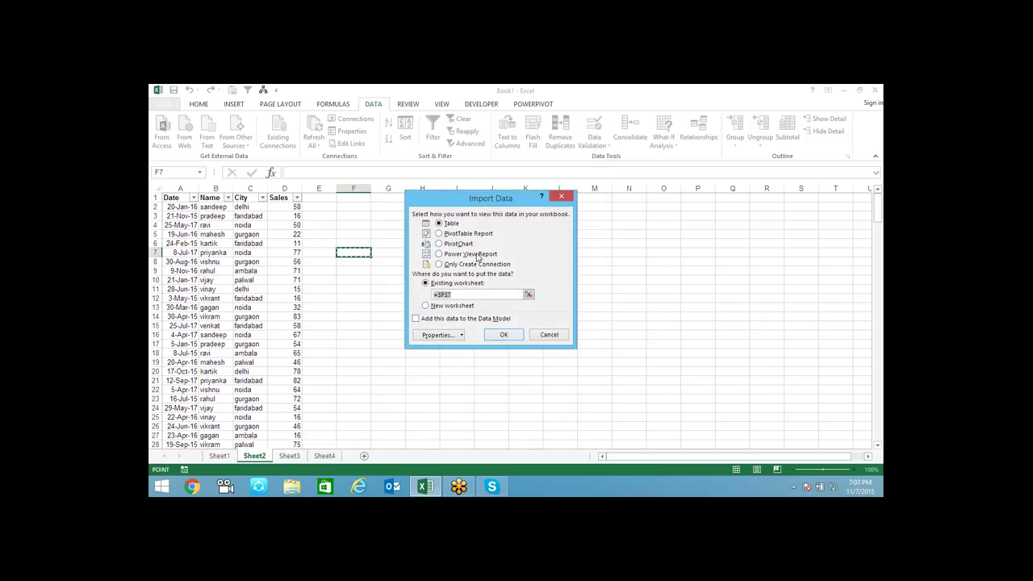
pyautogui.click(497, 334)
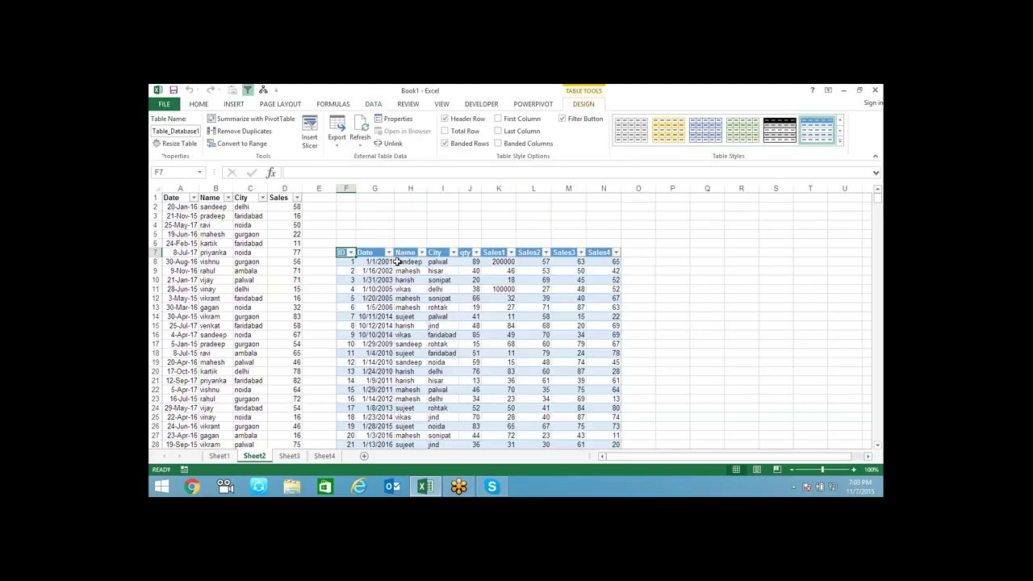
# - Refresh the imported table, then unlink it from its external query
pyautogui.click(399, 273)
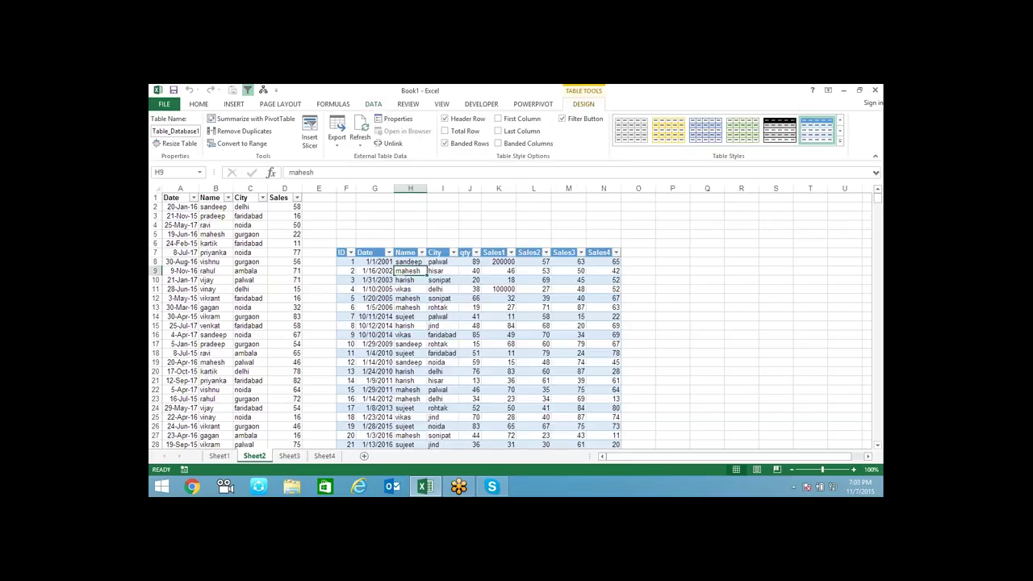
pyautogui.click(359, 129)
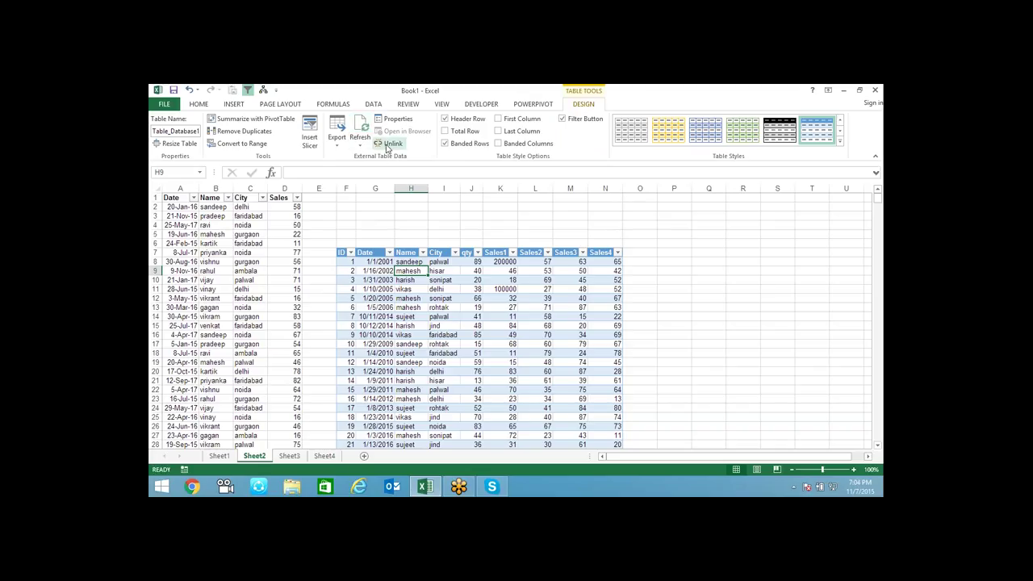
pyautogui.click(389, 144)
pyautogui.click(495, 305)
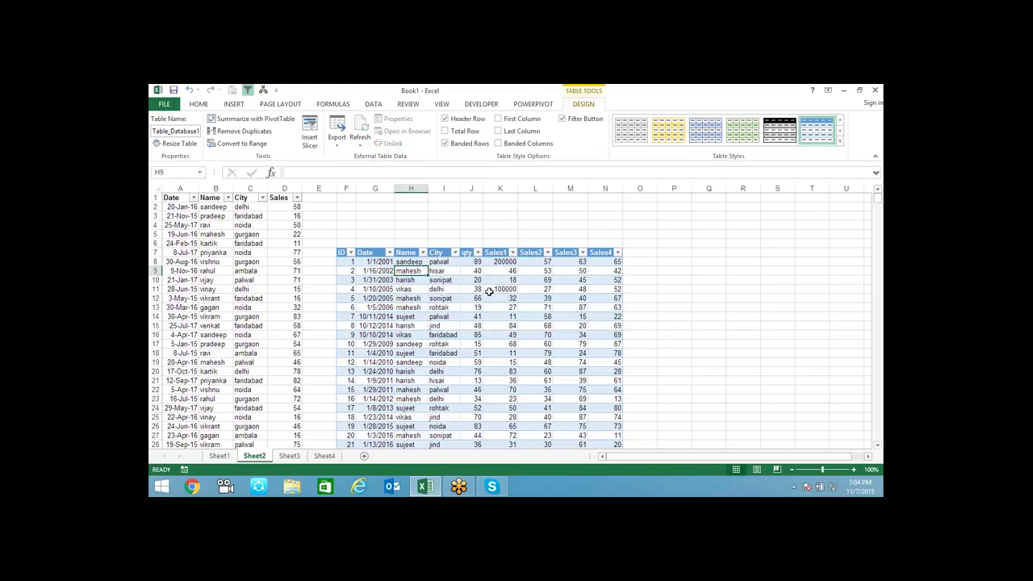
# - Select the whole imported table from F7 and delete it
pyautogui.click(342, 253)
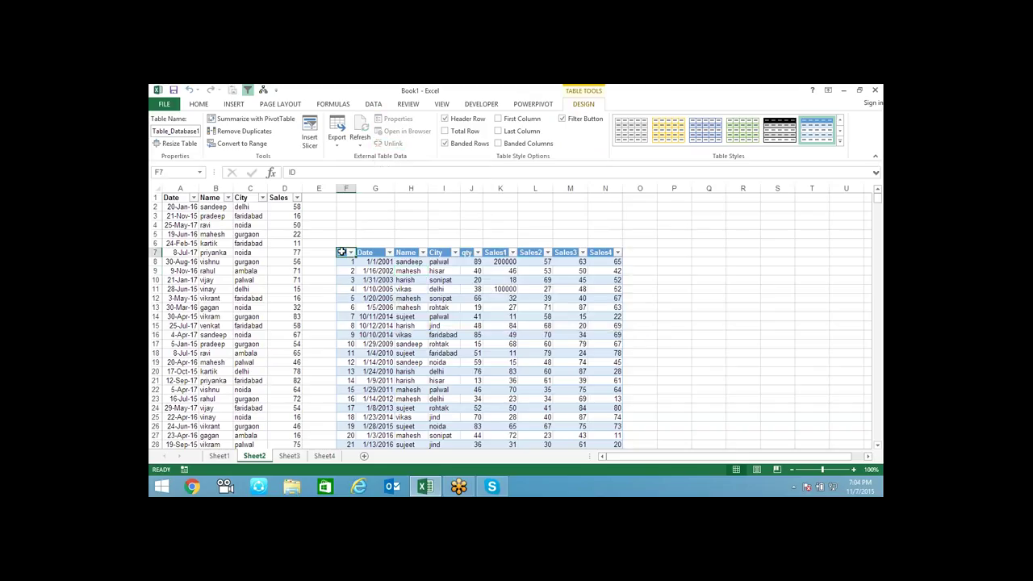
pyautogui.hotkey('ctrl', 'shift', 'Right')
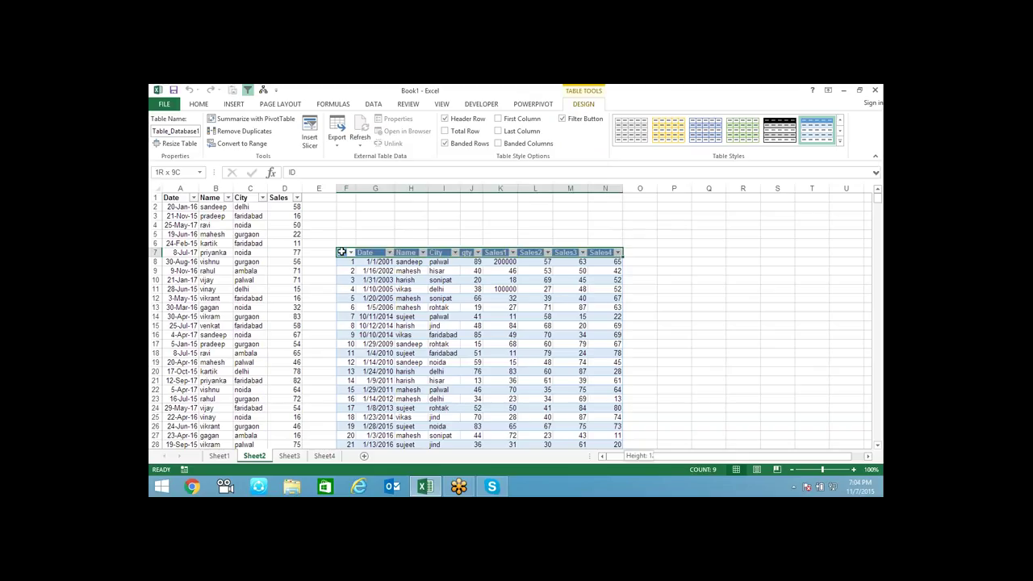
pyautogui.hotkey('ctrl', 'shift', 'Down')
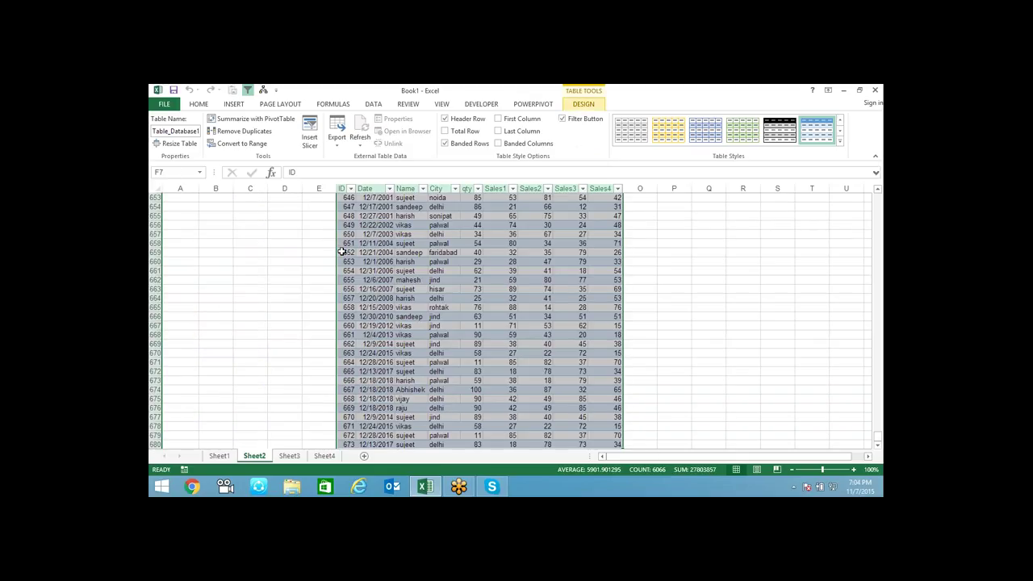
pyautogui.hotkey('ctrl', 'BackSpace')
pyautogui.press('Delete')
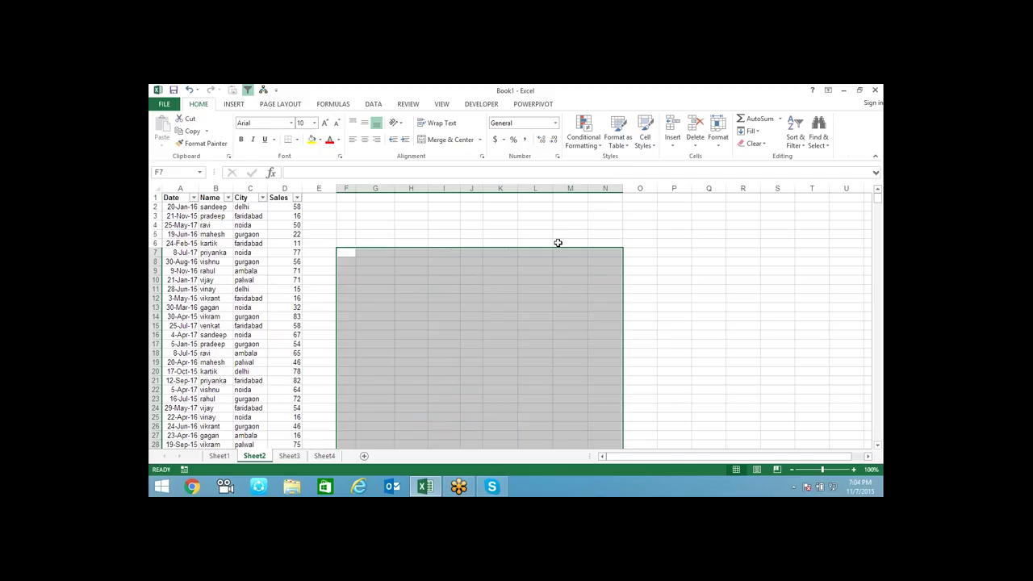
pyautogui.click(461, 228)
pyautogui.click(462, 227)
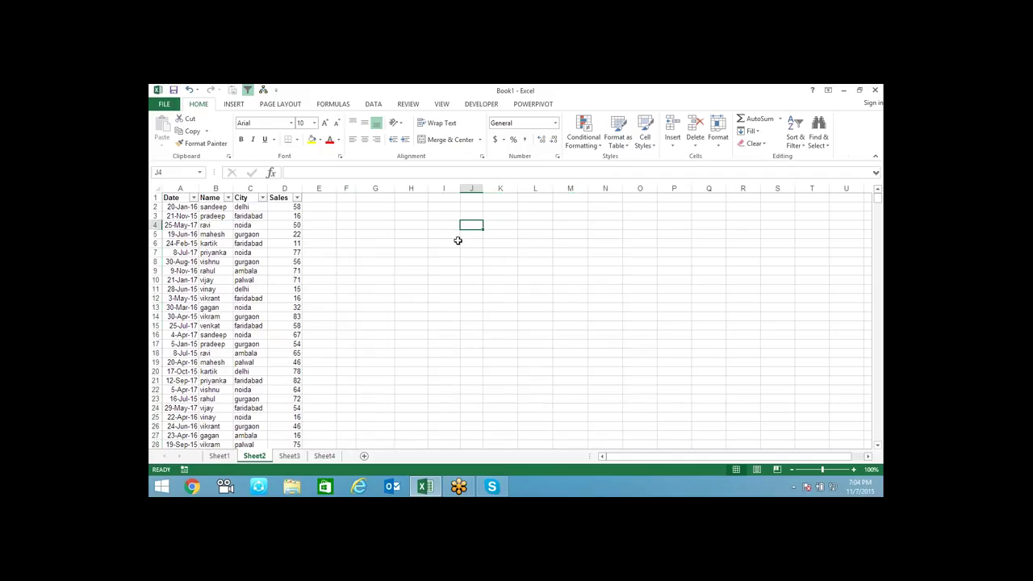
pyautogui.press('Left')
pyautogui.press('Left')
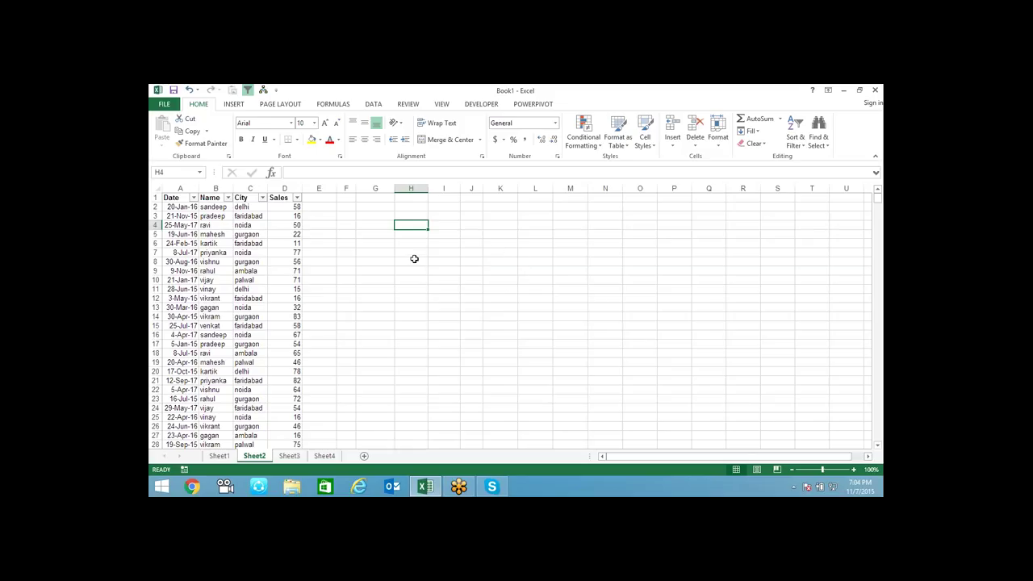
pyautogui.click(372, 105)
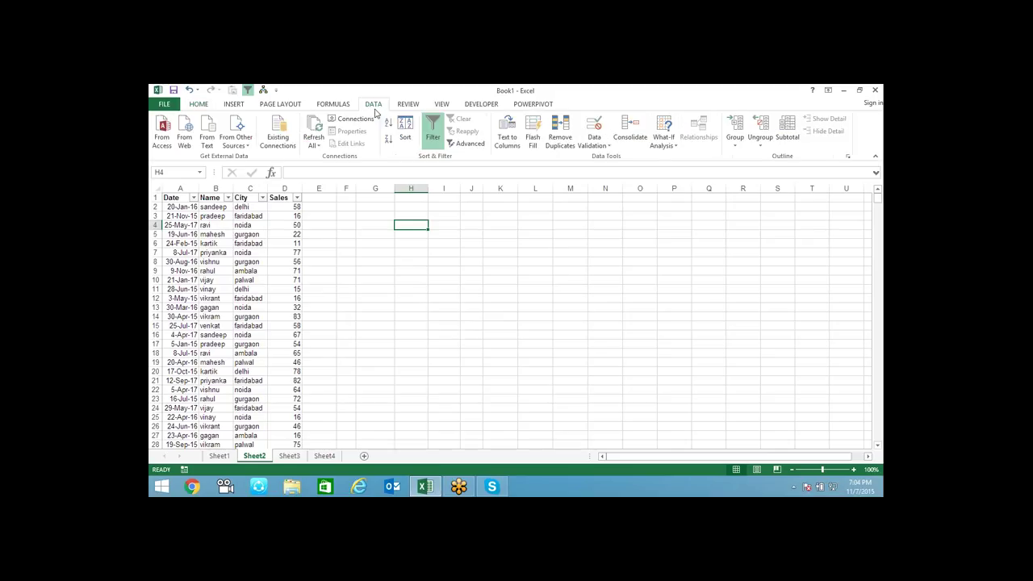
pyautogui.click(500, 226)
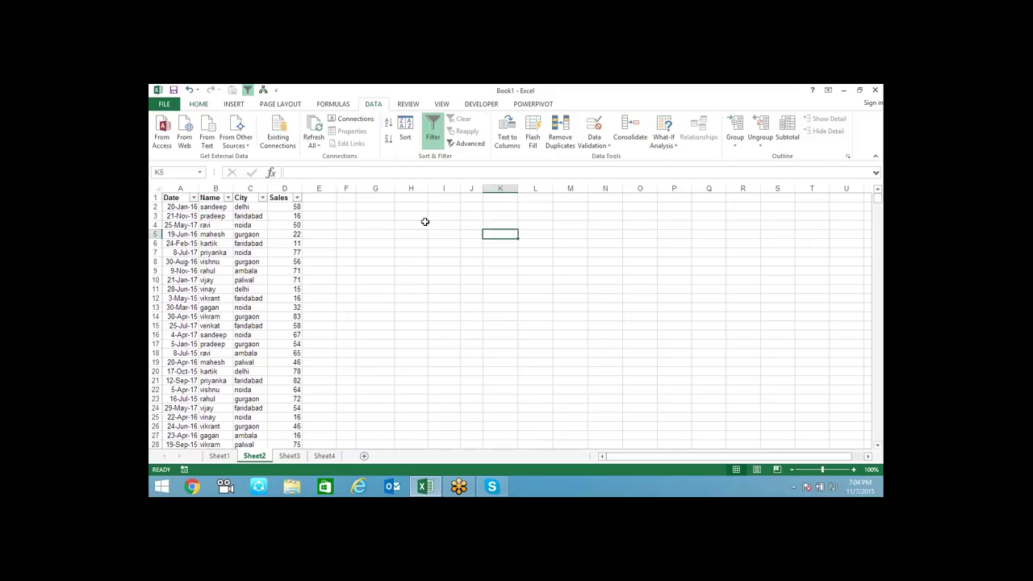
pyautogui.click(423, 224)
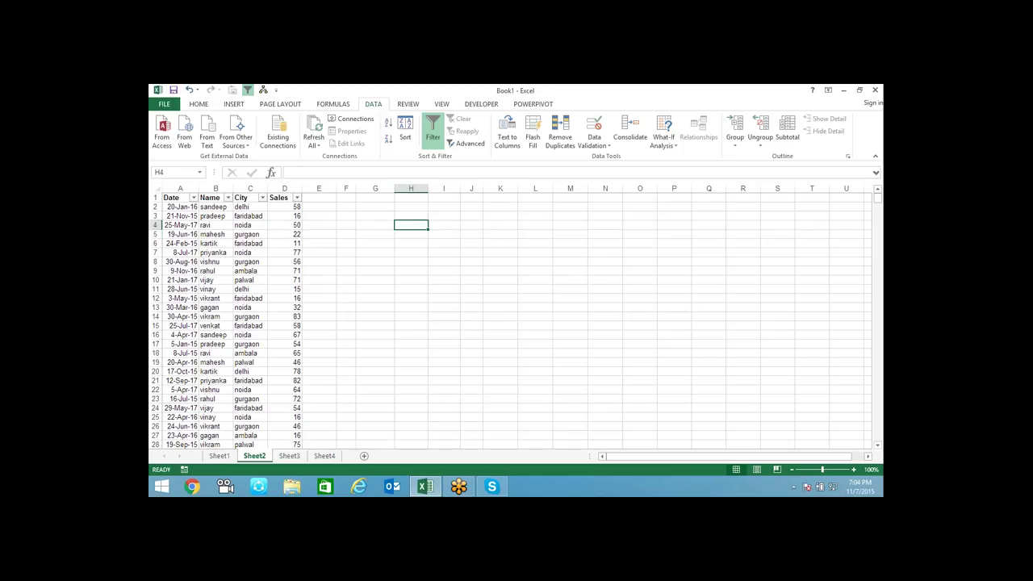
pyautogui.click(278, 133)
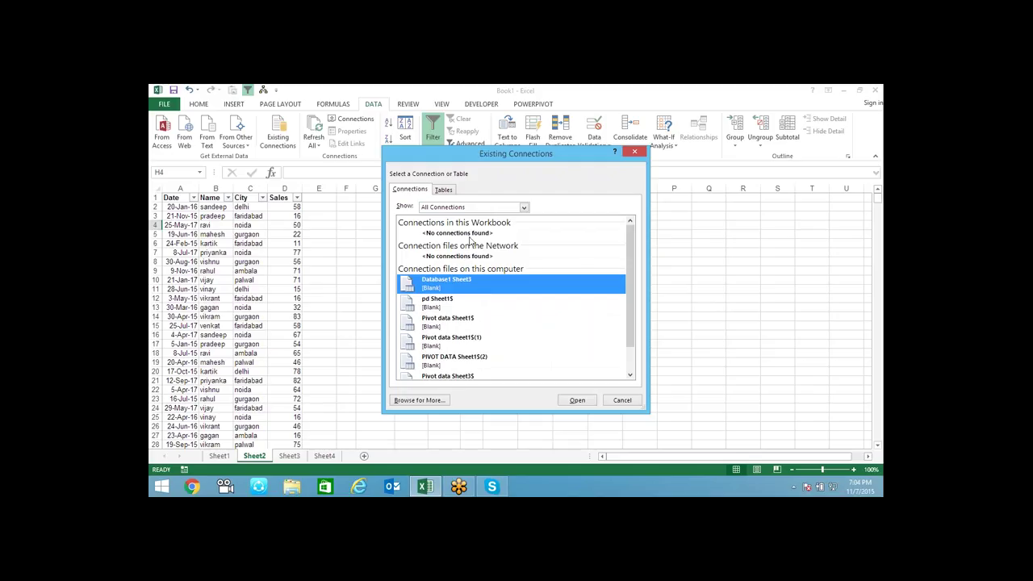
pyautogui.click(446, 190)
pyautogui.click(426, 190)
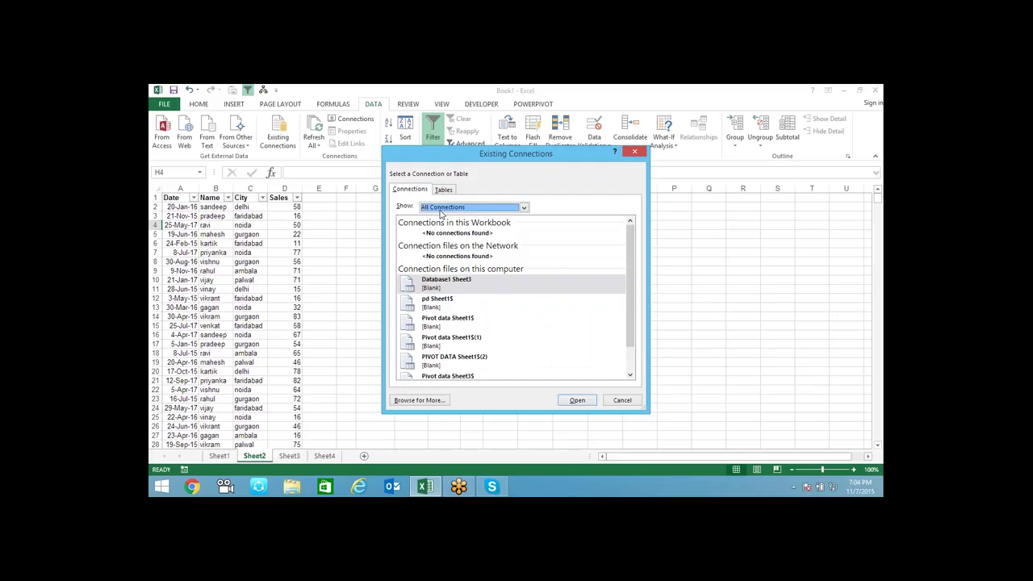
pyautogui.click(449, 304)
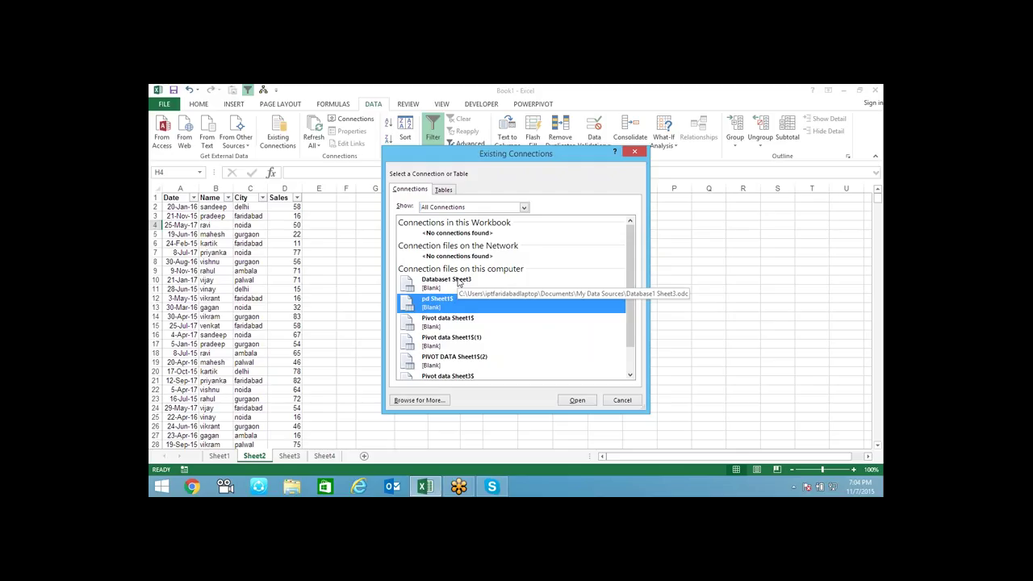
pyautogui.click(635, 153)
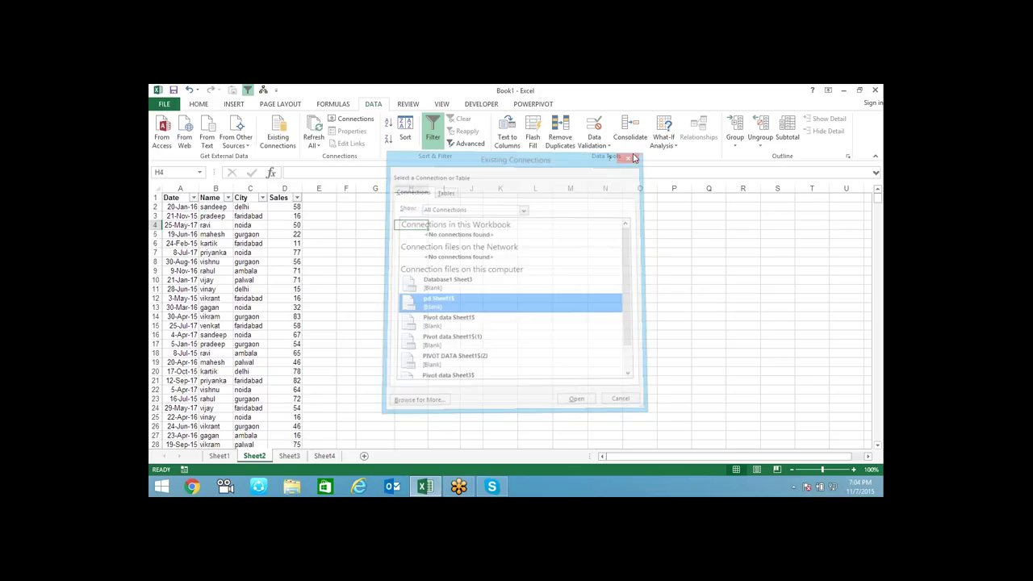
pyautogui.click(527, 235)
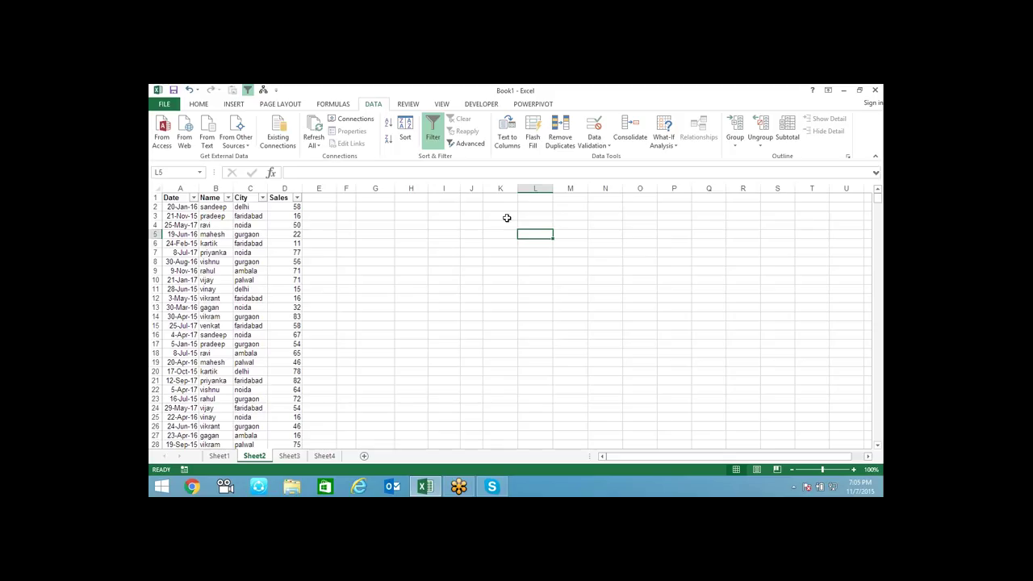
pyautogui.click(386, 250)
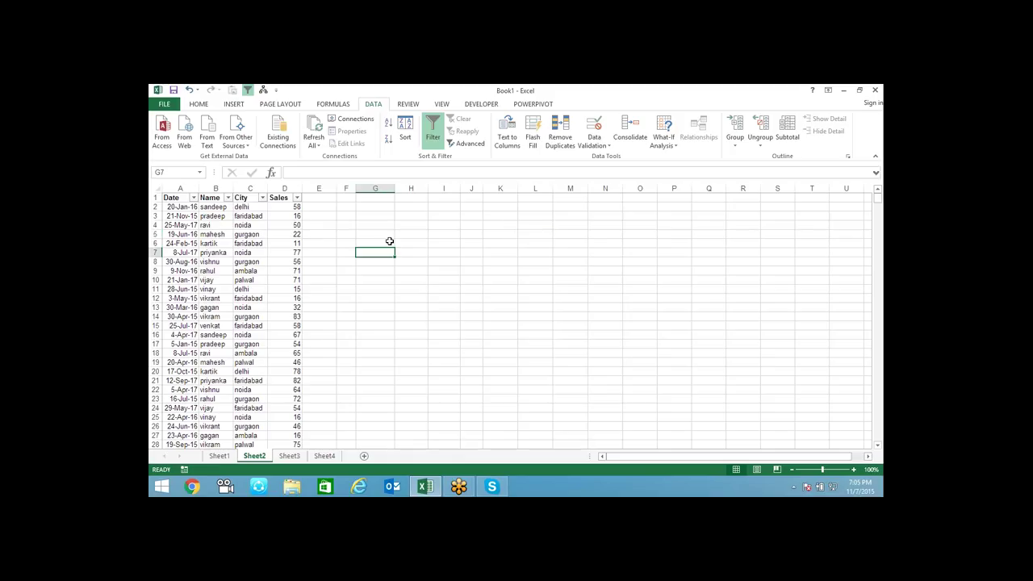
pyautogui.scroll(-2, 385, 238)
pyautogui.scroll(2, 383, 313)
pyautogui.click(469, 255)
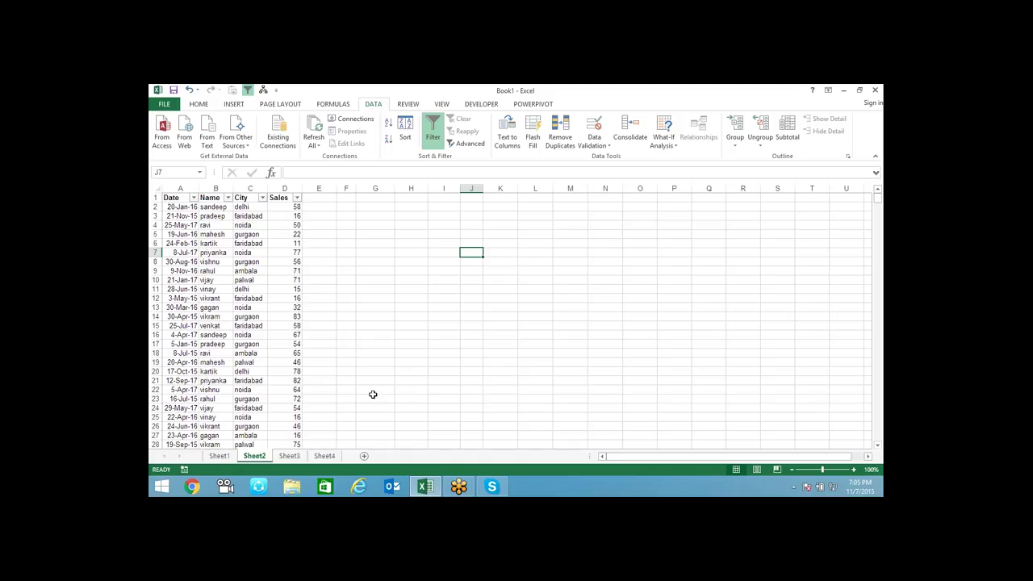
# - On Sheet3, fill A2:A20 with =RANDBETWEEN(10,90)
pyautogui.click(220, 456)
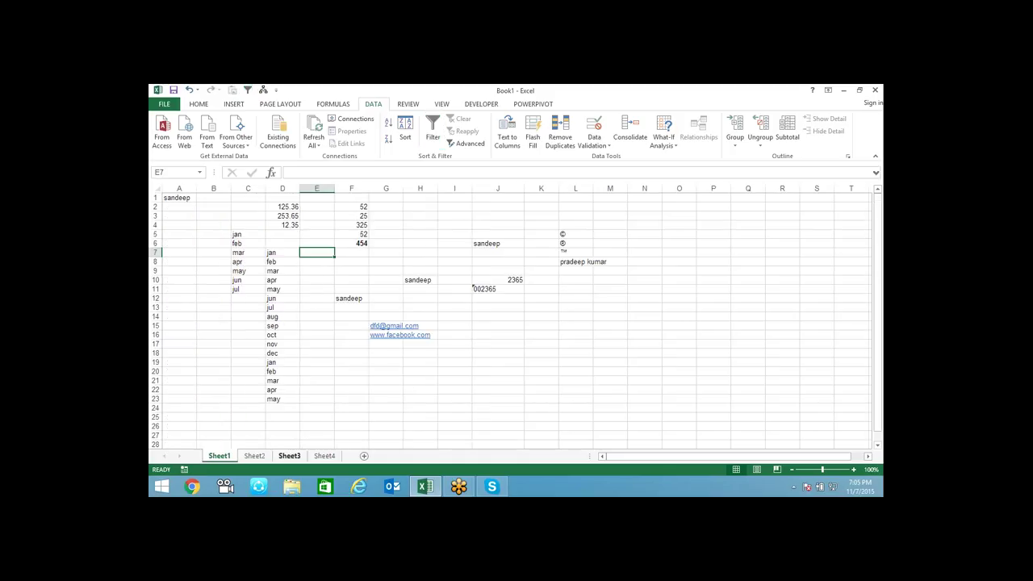
pyautogui.click(254, 456)
pyautogui.click(289, 456)
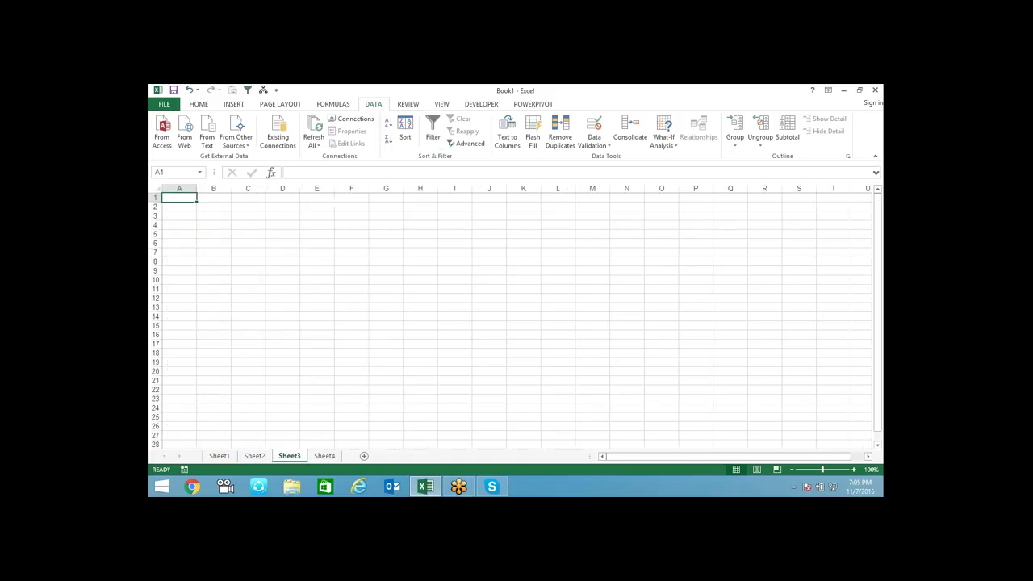
pyautogui.click(410, 223)
pyautogui.click(181, 206)
pyautogui.moveTo(196, 188)
pyautogui.mouseDown()
pyautogui.moveTo(220, 188)
pyautogui.moveTo(212, 373)
pyautogui.mouseUp()
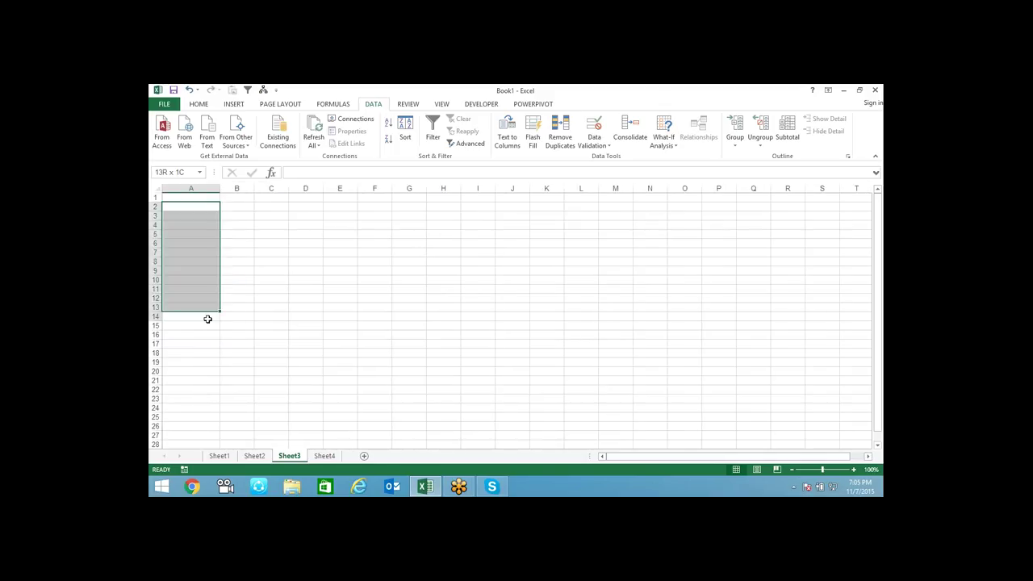
pyautogui.write('=')
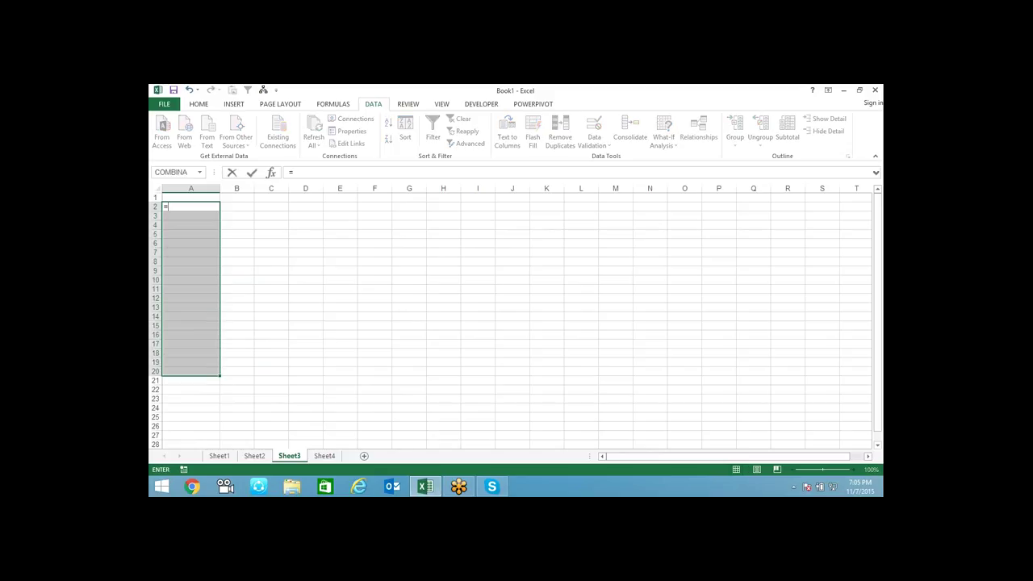
pyautogui.write('ra')
pyautogui.press('Down')
pyautogui.press('Down')
pyautogui.press('Tab')
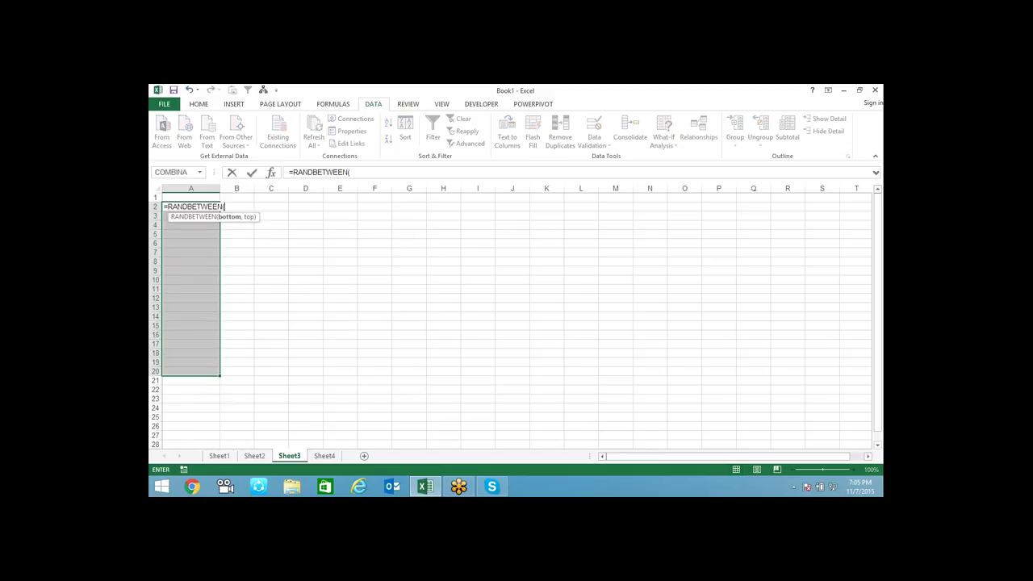
pyautogui.write(',90')
pyautogui.hotkey('ctrl', 'Return')
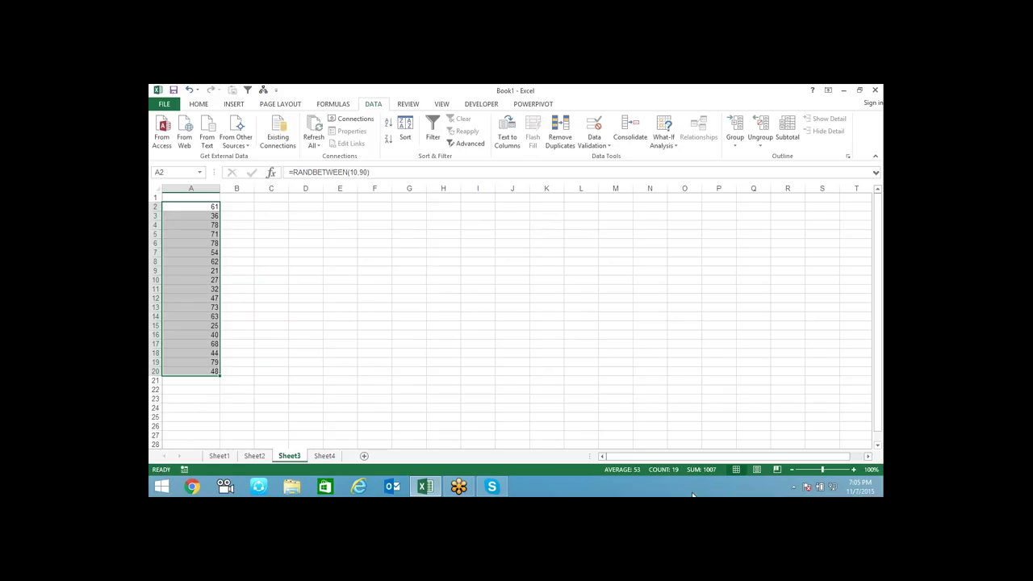
# - Convert the random numbers in A2:A20 to fixed values with Paste Special Values
pyautogui.hotkey('ctrl', 'c')
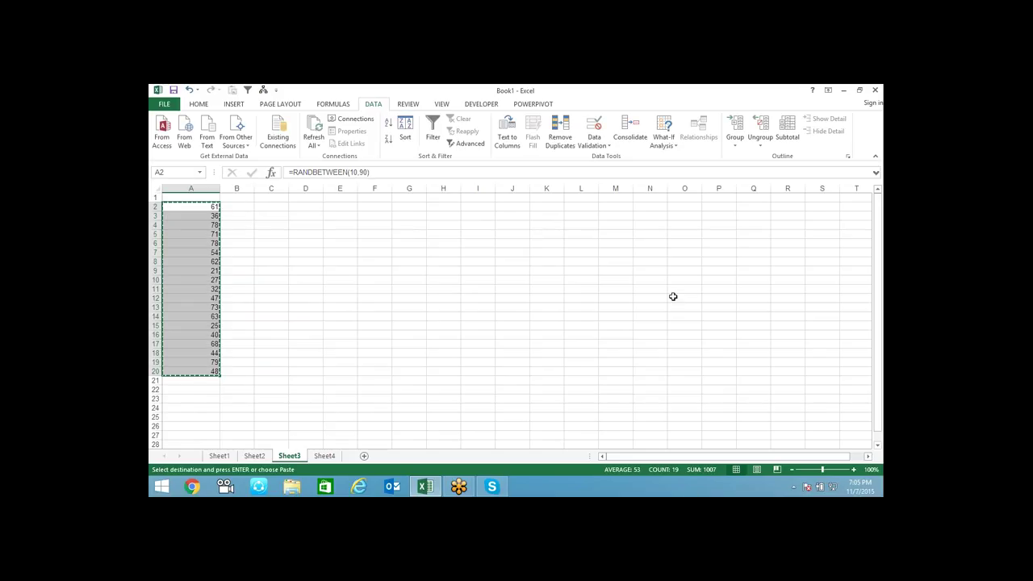
pyautogui.hotkey('alt', 'e')
pyautogui.press('s')
pyautogui.press('v')
pyautogui.press('Return')
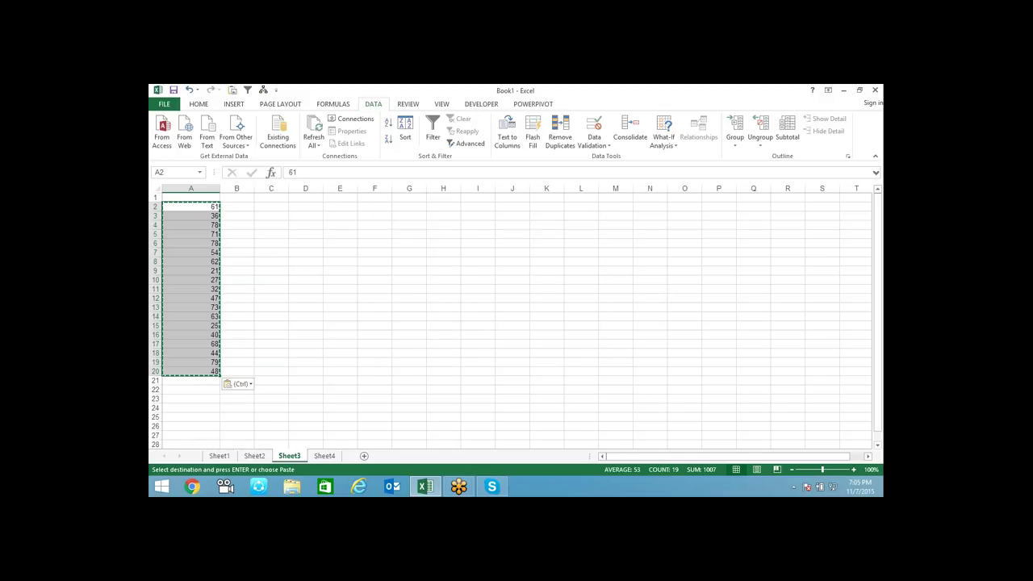
pyautogui.press('Escape')
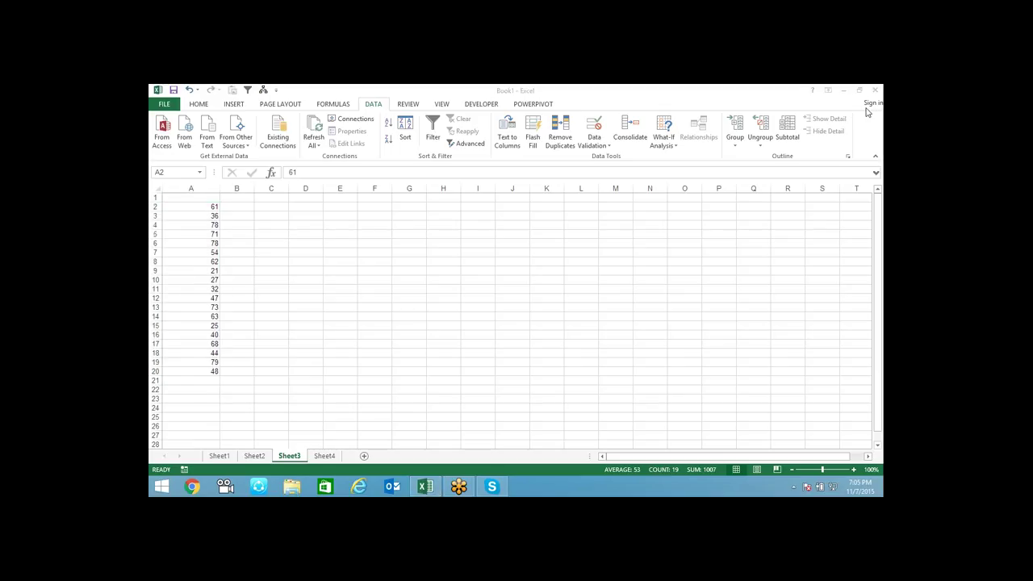
# - Overwrite A9 with 546546, A11 with -1165 and A13 with -25
pyautogui.click(205, 269)
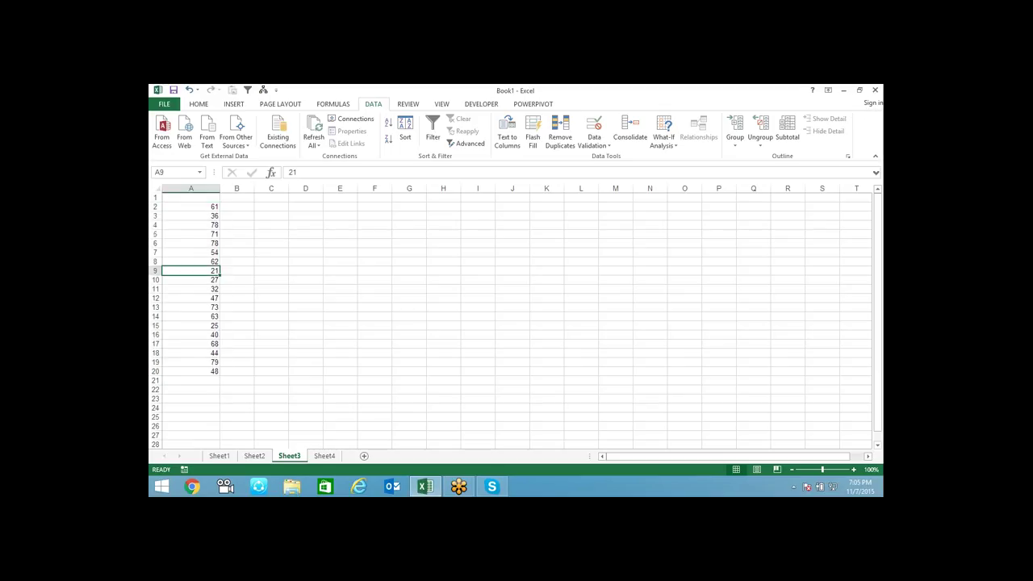
pyautogui.write('546546')
pyautogui.press('Return')
pyautogui.press('Return')
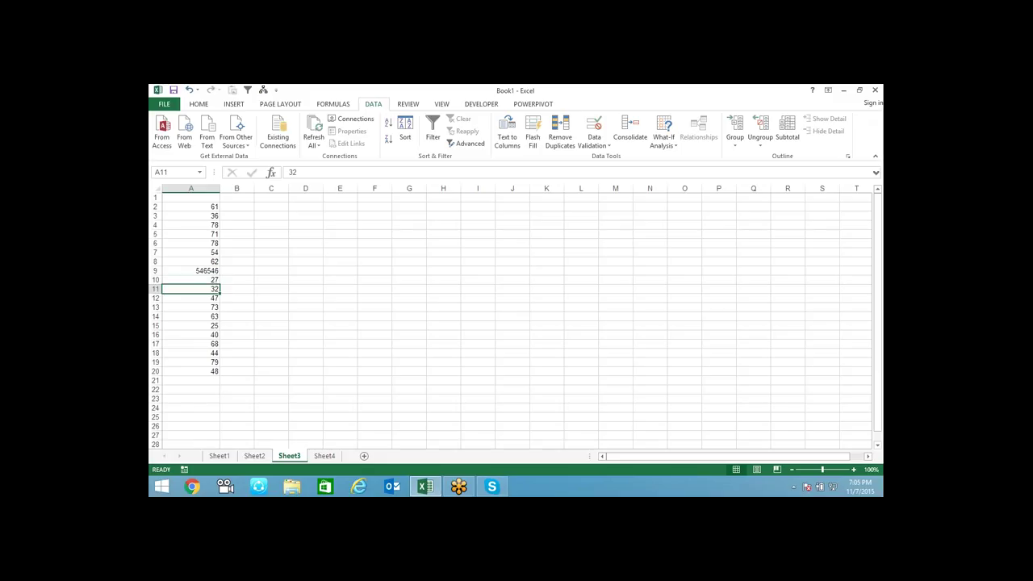
pyautogui.write('-1165')
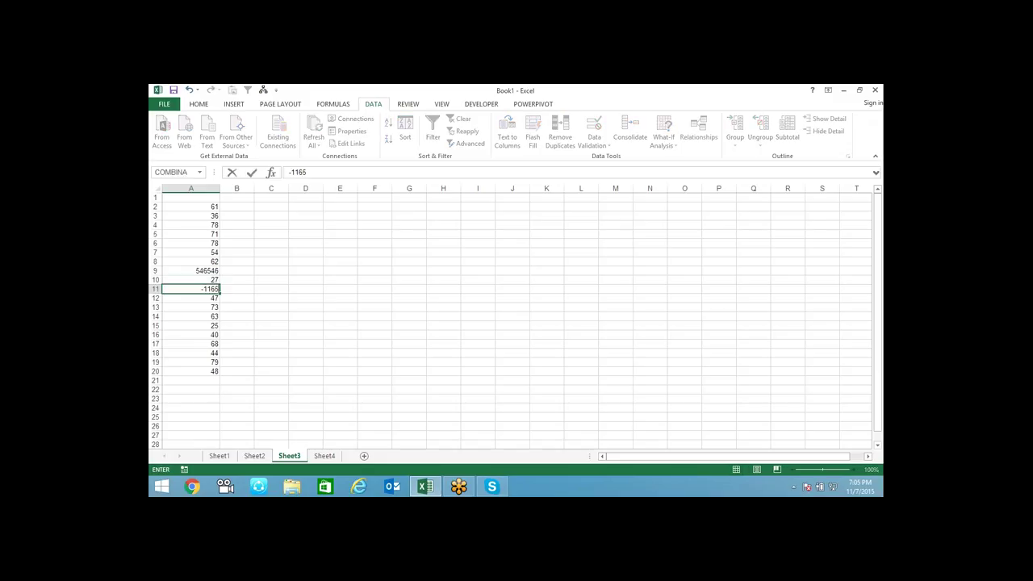
pyautogui.press('Return')
pyautogui.press('Return')
pyautogui.write('-25')
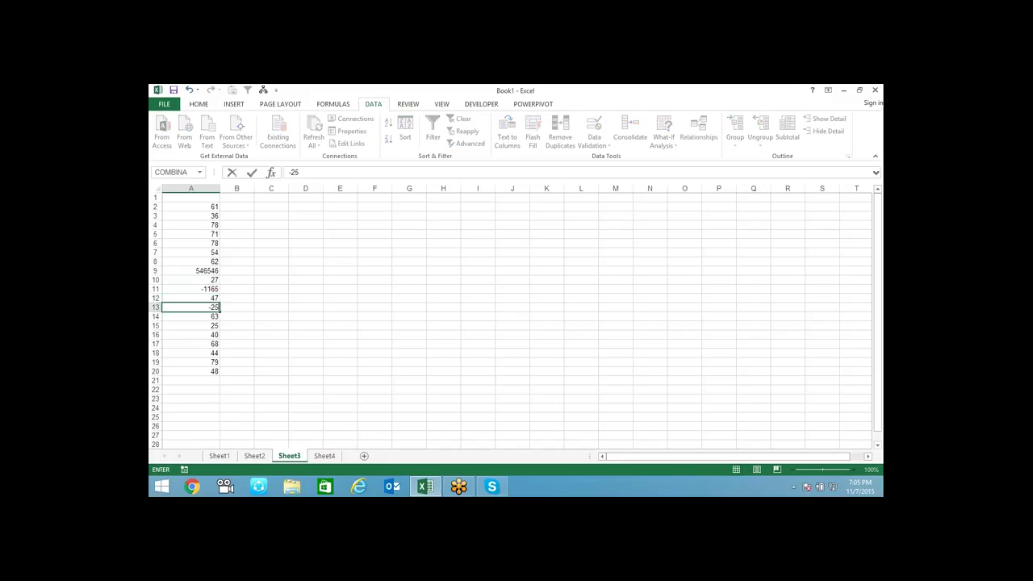
pyautogui.press('Return')
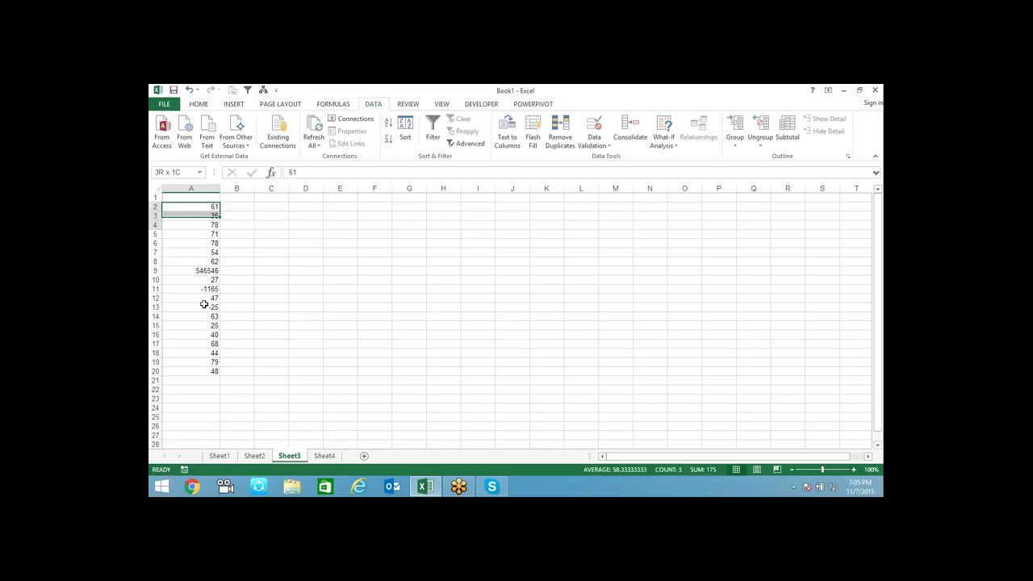
# - Format A2:A20 as Number with thousands separators and red negatives
pyautogui.moveTo(213, 208); pyautogui.dragTo(194, 373)
pyautogui.click(334, 235)
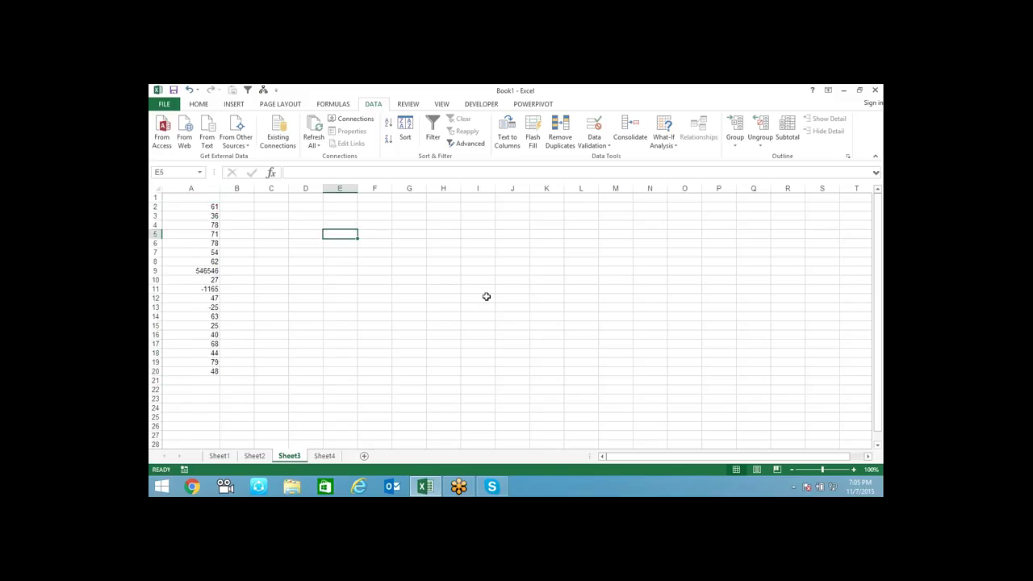
pyautogui.hotkey('ctrl', '1')
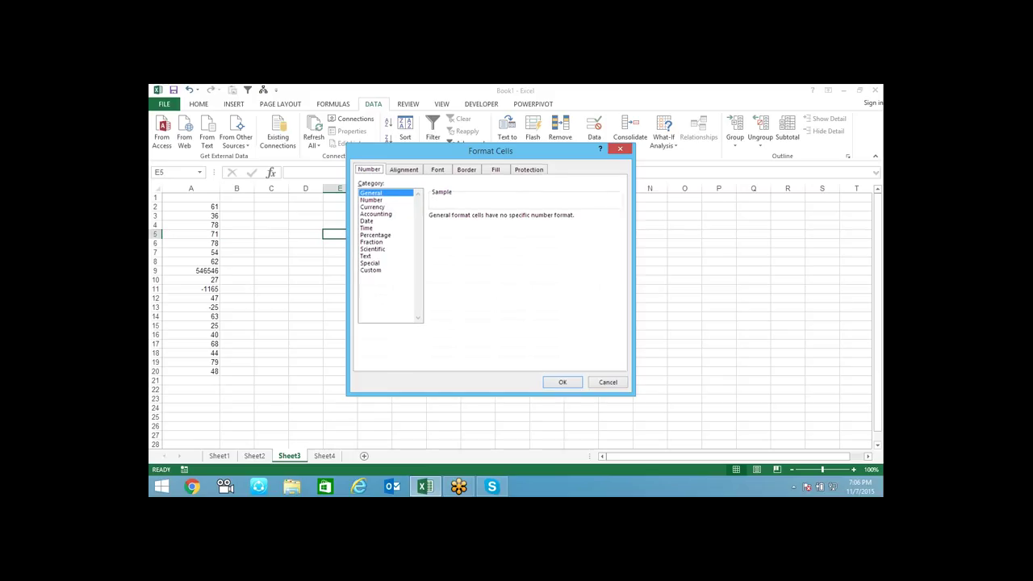
pyautogui.press('Escape')
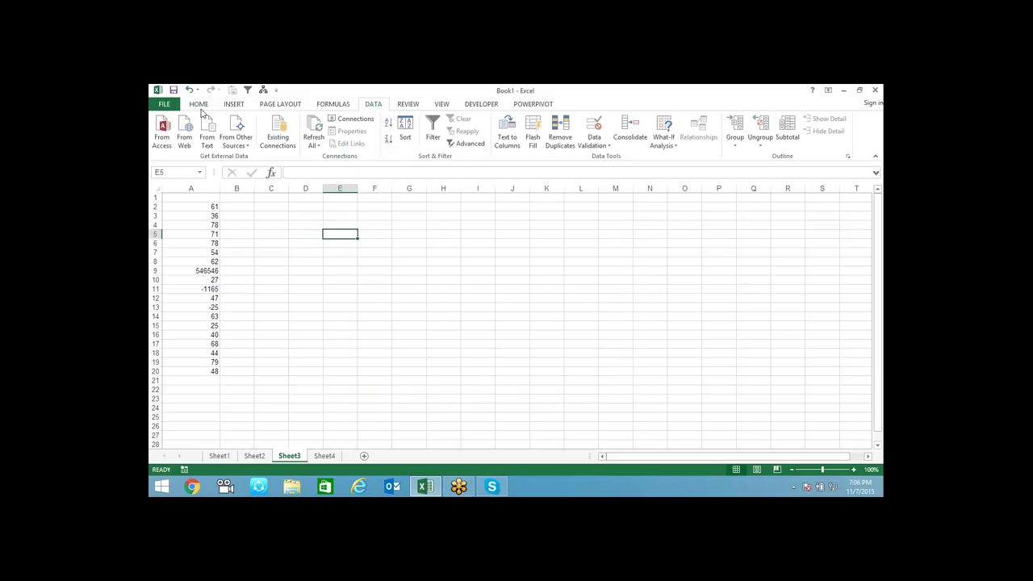
pyautogui.click(199, 104)
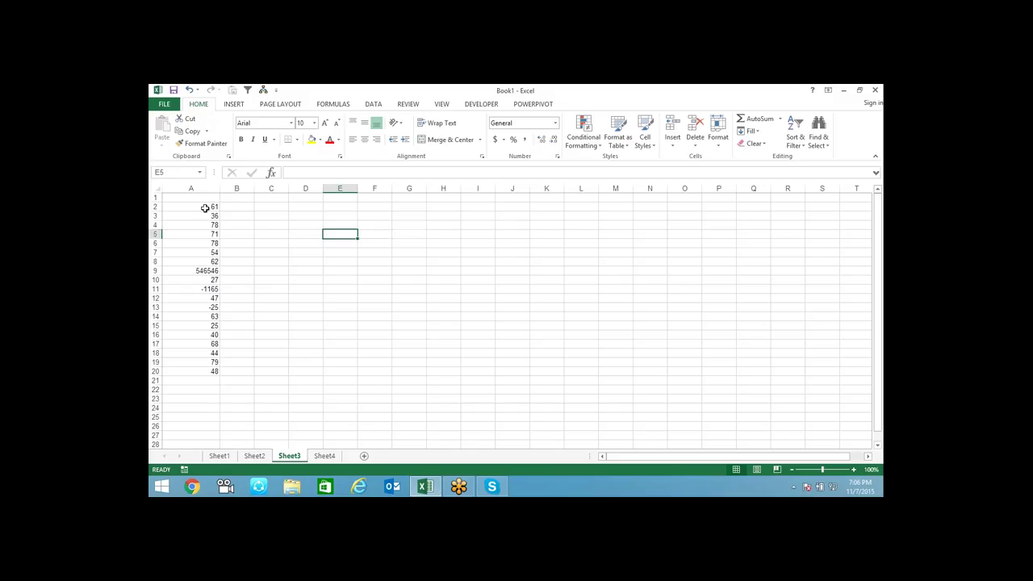
pyautogui.moveTo(206, 209); pyautogui.dragTo(212, 372)
pyautogui.hotkey('ctrl', '1')
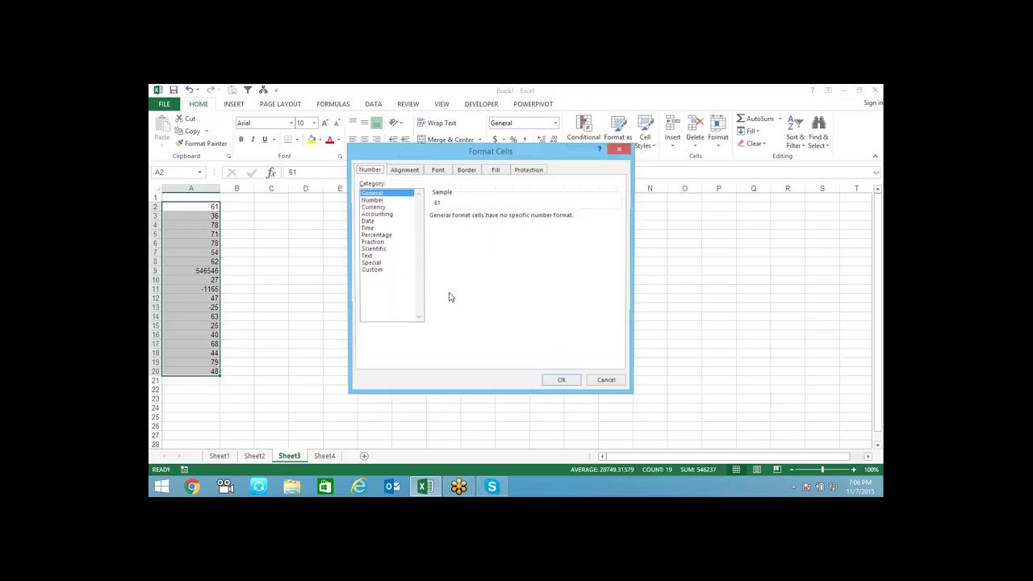
pyautogui.click(372, 200)
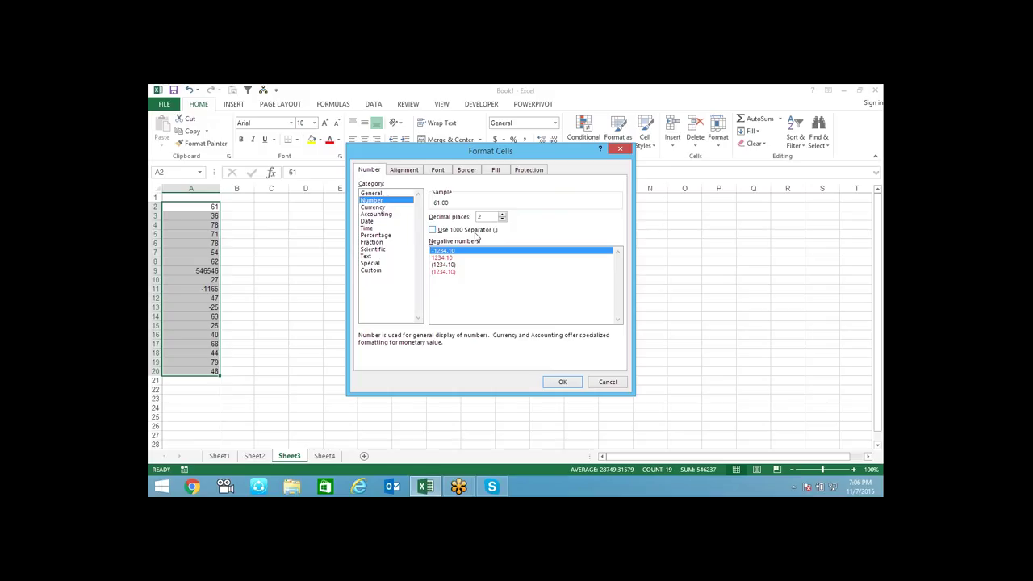
pyautogui.click(476, 232)
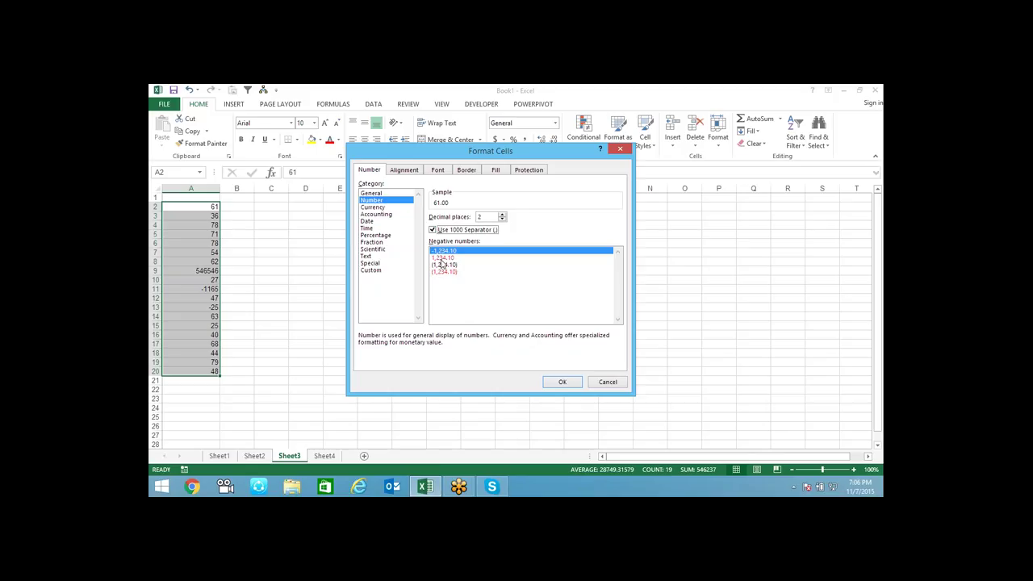
pyautogui.click(440, 259)
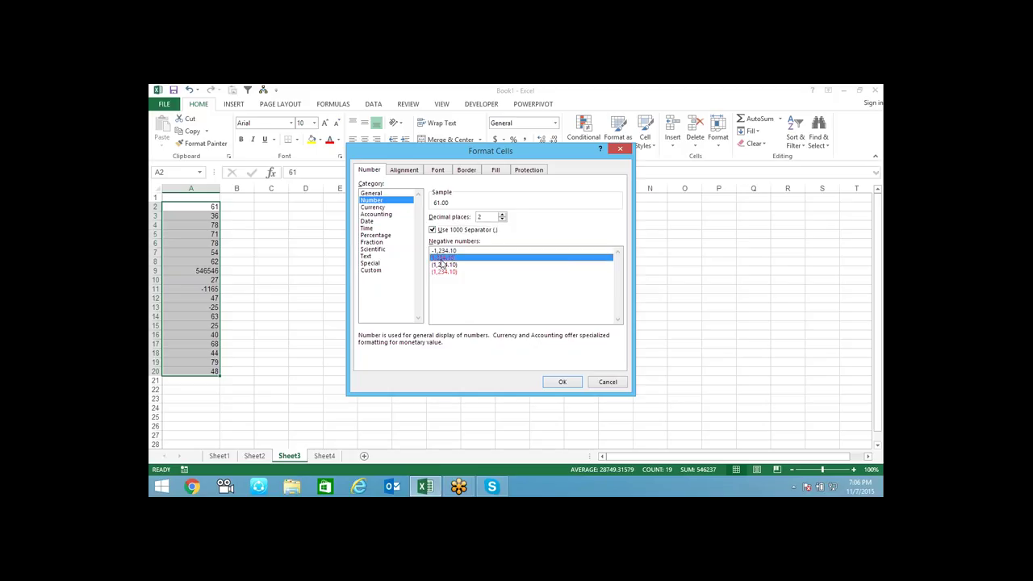
pyautogui.click(564, 382)
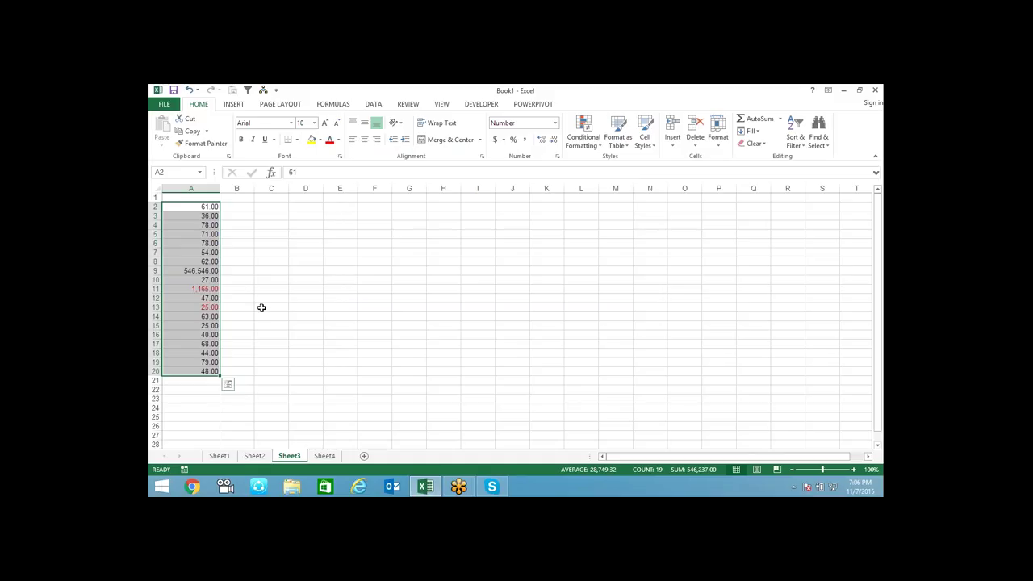
# - Switch A2:A20 to $ Currency with a leading minus for negatives
pyautogui.hotkey('ctrl', '1')
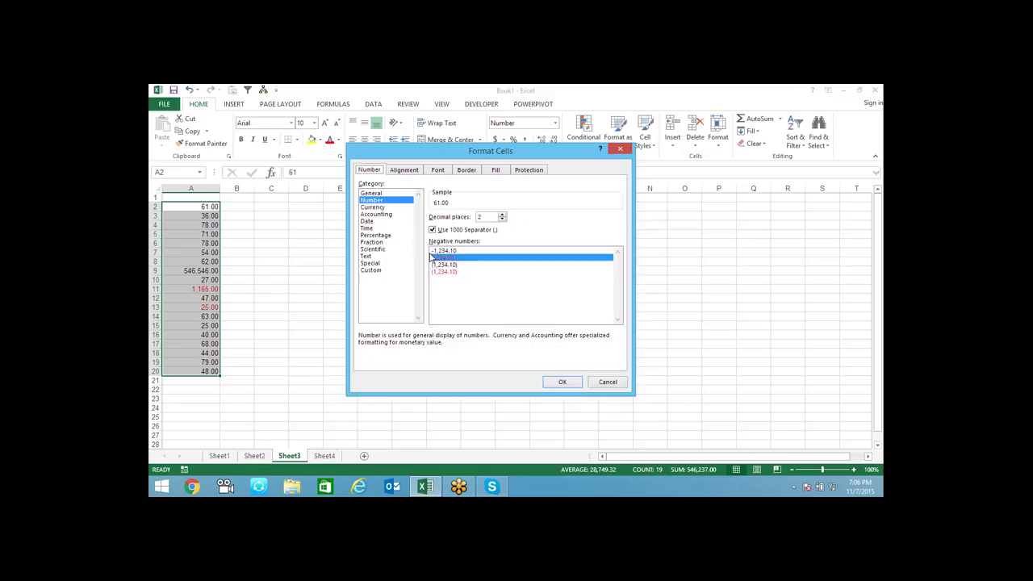
pyautogui.click(389, 208)
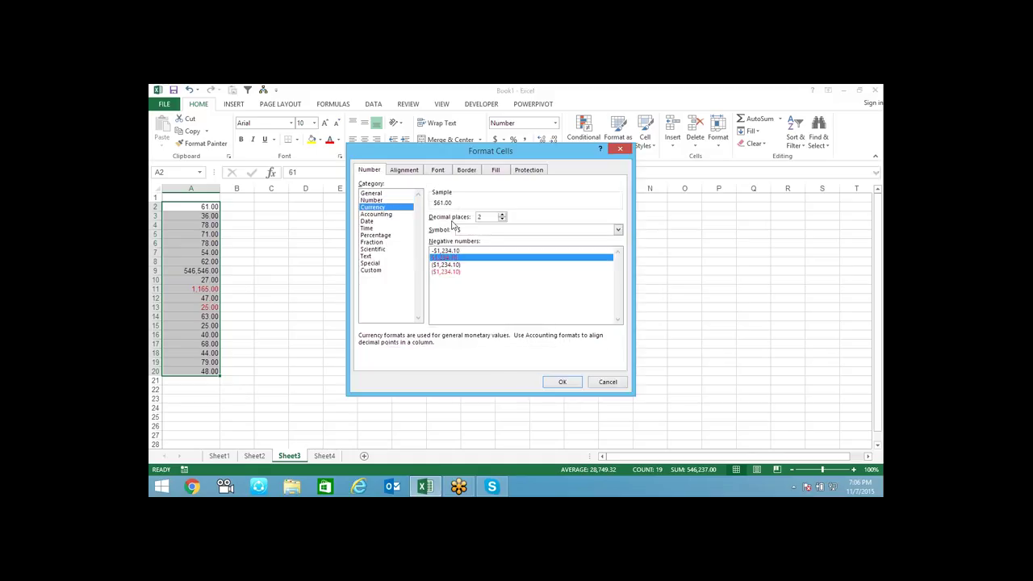
pyautogui.click(457, 251)
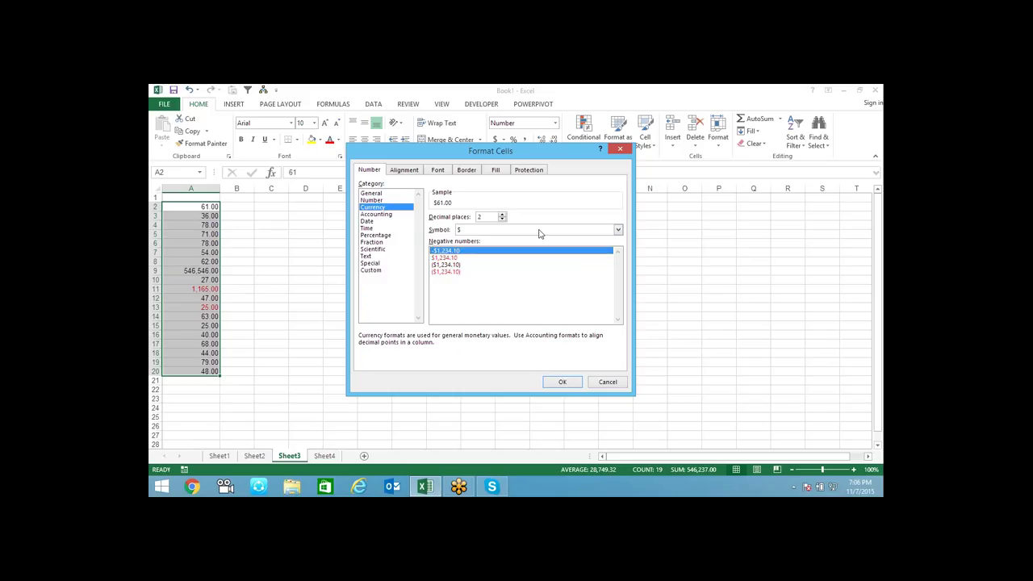
pyautogui.click(562, 233)
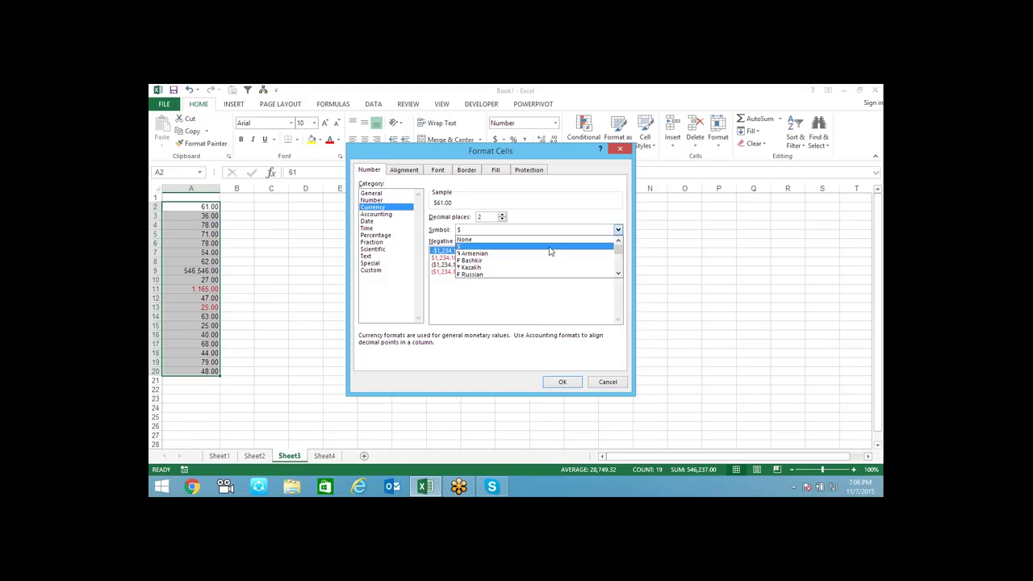
pyautogui.click(549, 250)
pyautogui.click(562, 382)
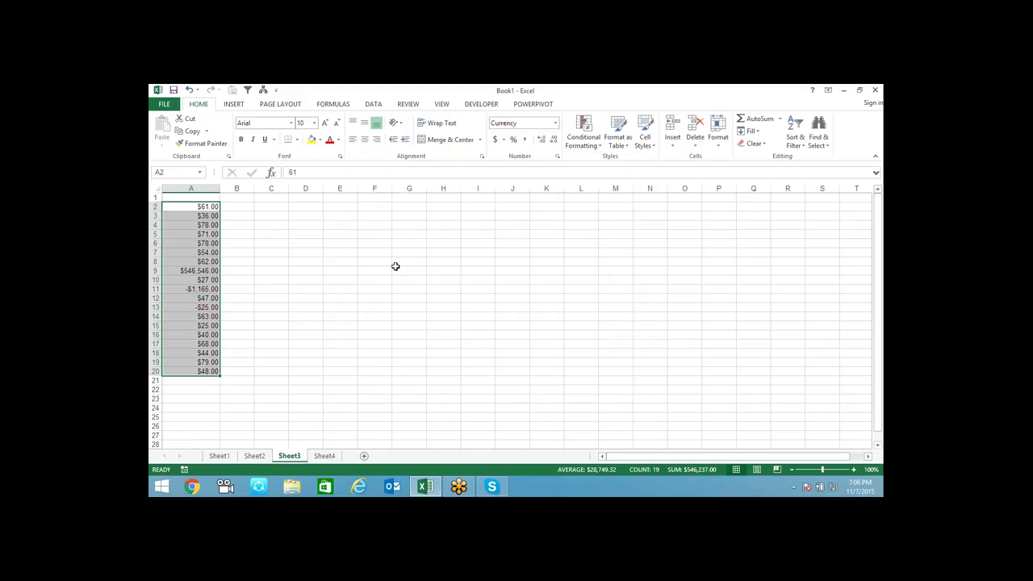
# - Paste column A's values into B2:B20 and give them Accounting format
pyautogui.hotkey('ctrl', 'c')
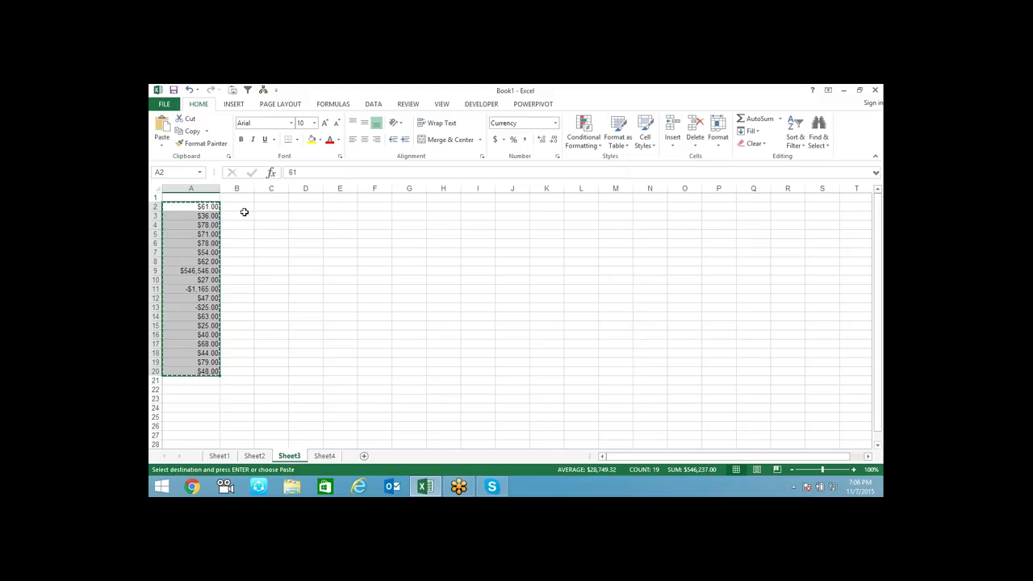
pyautogui.click(244, 210)
pyautogui.hotkey('ctrl', 'alt', 'v')
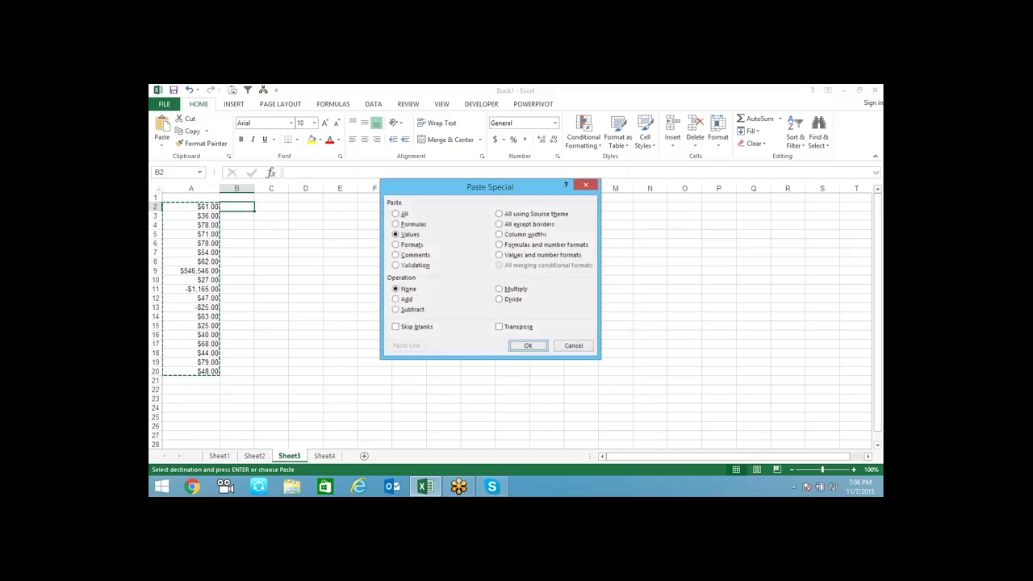
pyautogui.press('Return')
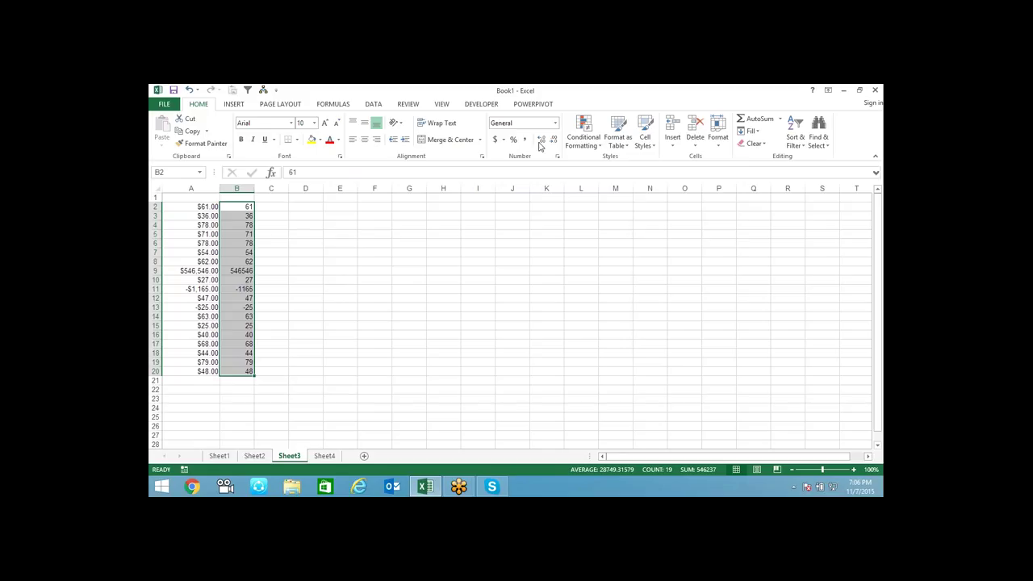
pyautogui.hotkey('ctrl', '1')
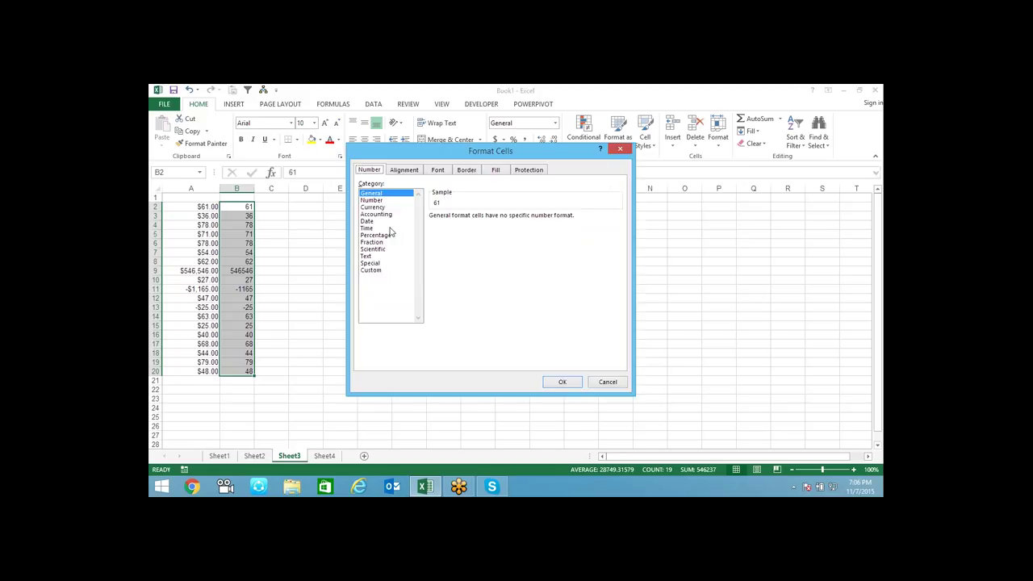
pyautogui.click(391, 214)
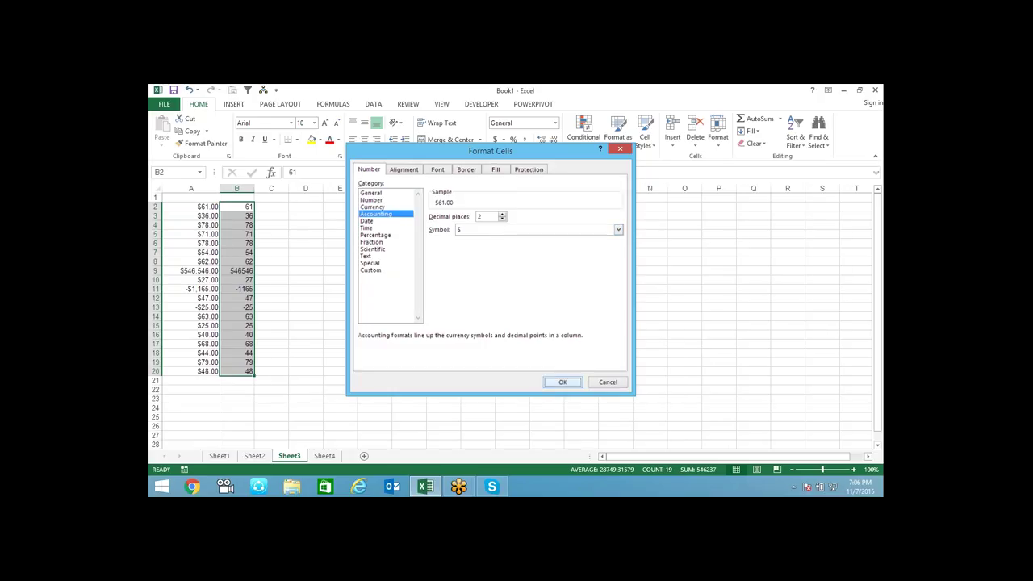
pyautogui.click(562, 382)
# - Widen column B and enter 0 in both B7 and A7
pyautogui.moveTo(267, 188); pyautogui.dragTo(292, 193)
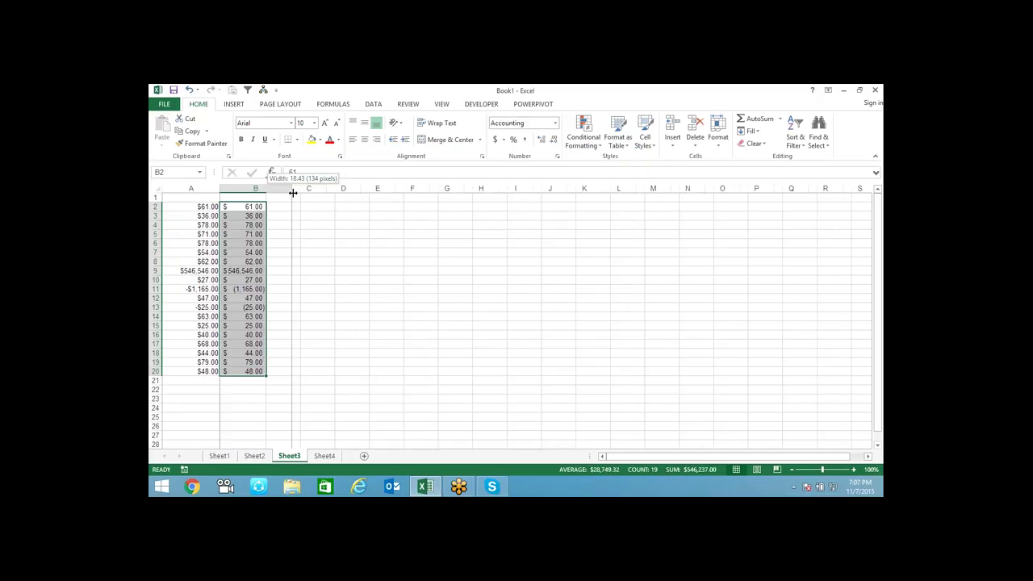
pyautogui.click(318, 312)
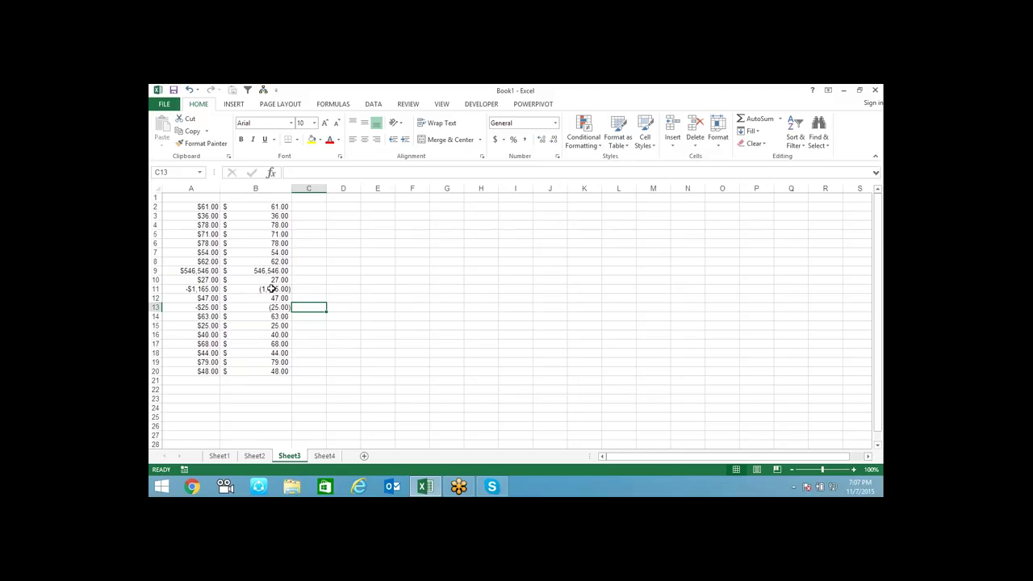
pyautogui.click(278, 257)
pyautogui.write('0')
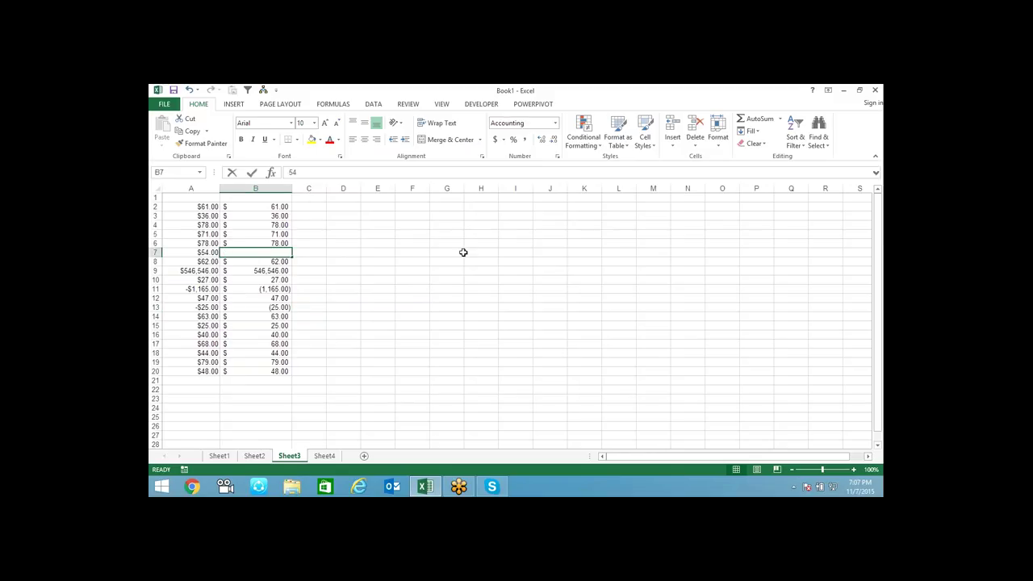
pyautogui.press('Return')
pyautogui.click(209, 250)
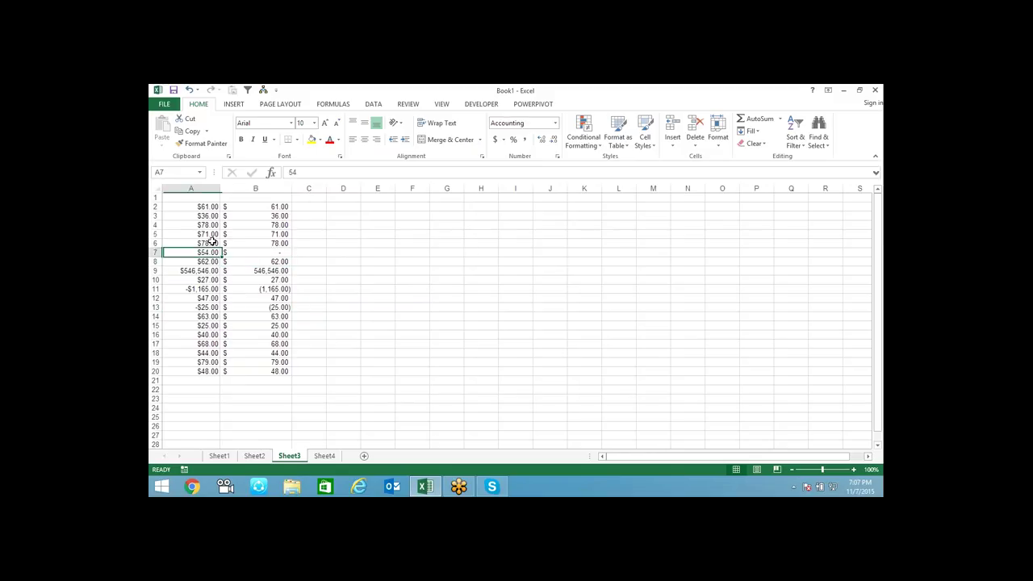
pyautogui.press('Right')
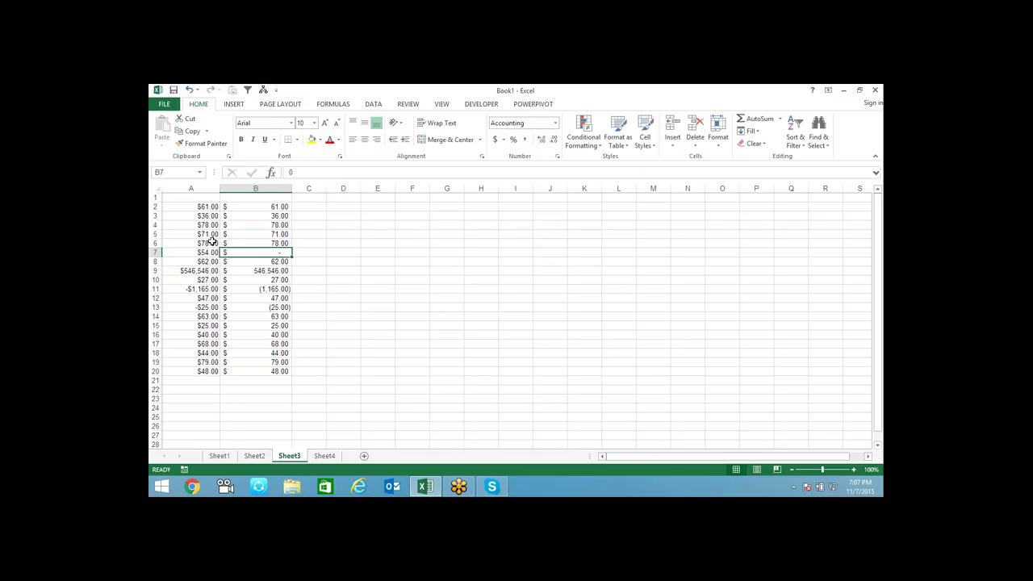
pyautogui.press('Left')
pyautogui.write('0')
pyautogui.press('Return')
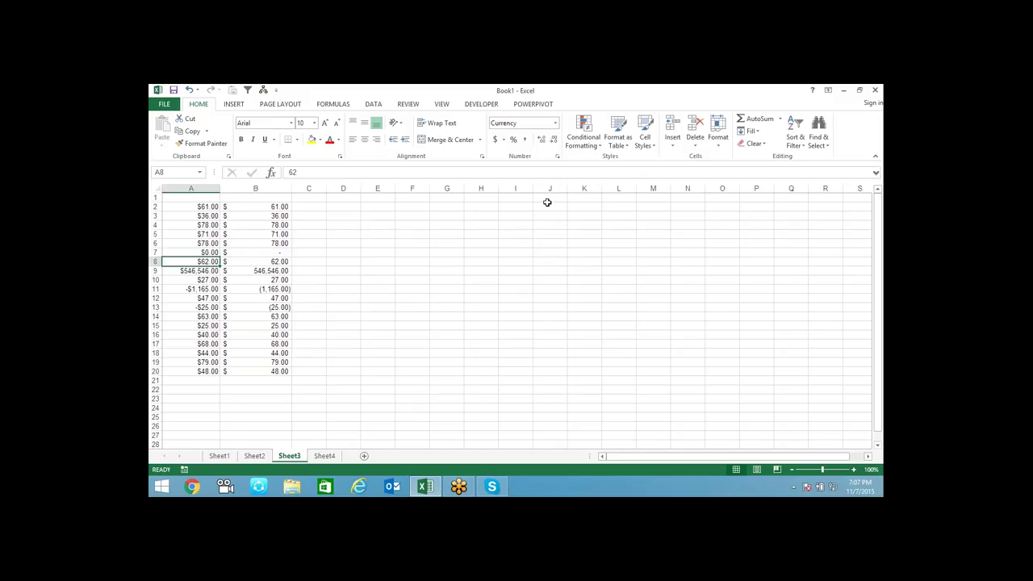
pyautogui.click(318, 207)
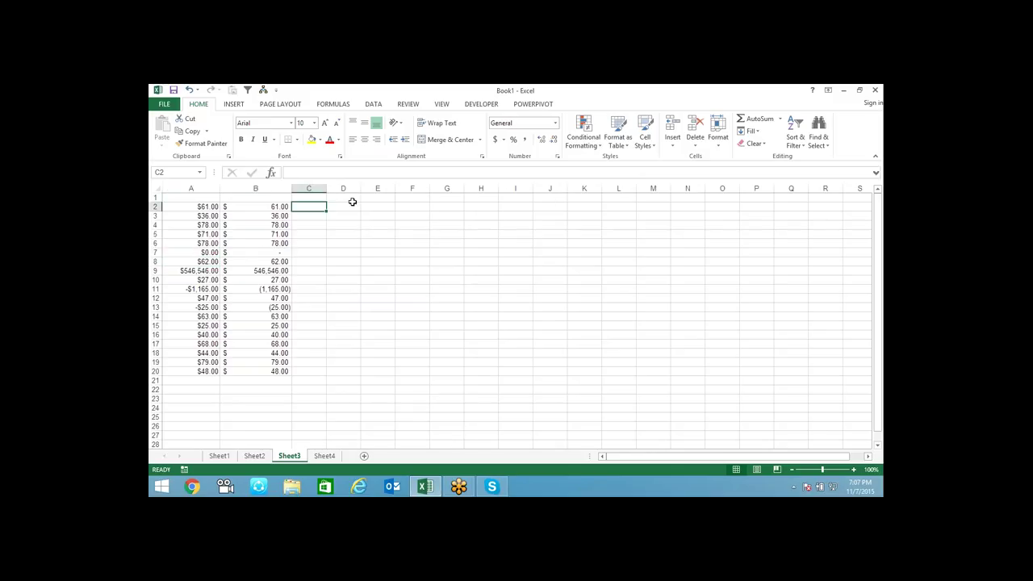
# - Widen column D, enter today's date in D2, and show it in General format
pyautogui.moveTo(361, 188); pyautogui.dragTo(401, 188)
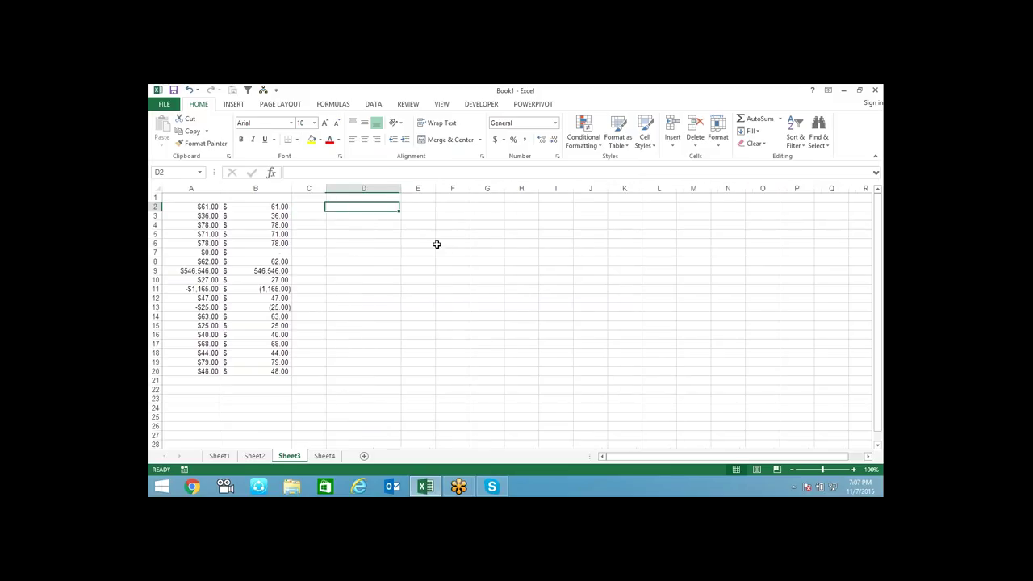
pyautogui.hotkey('ctrl', ';')
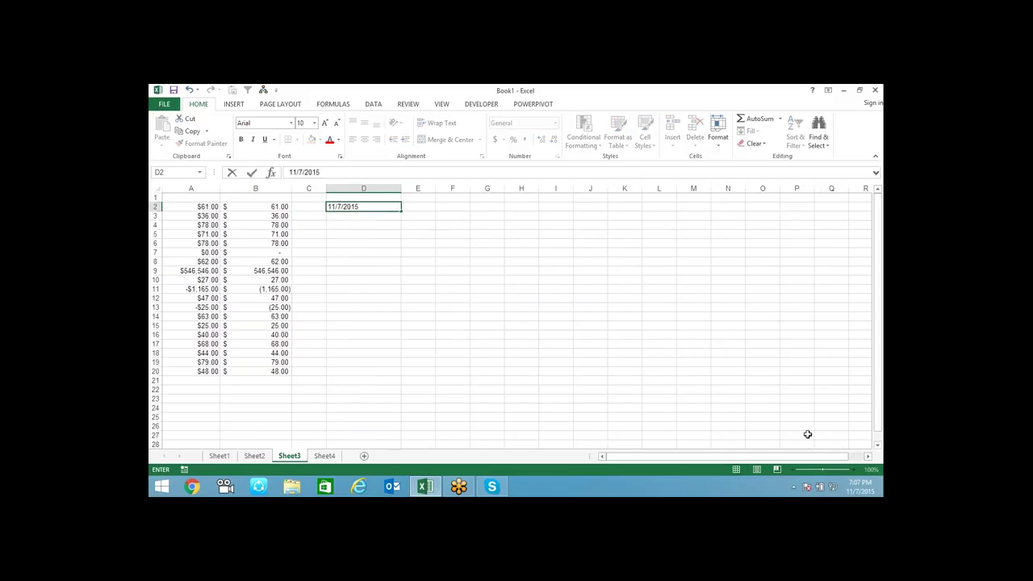
pyautogui.press('Return')
pyautogui.press('Up')
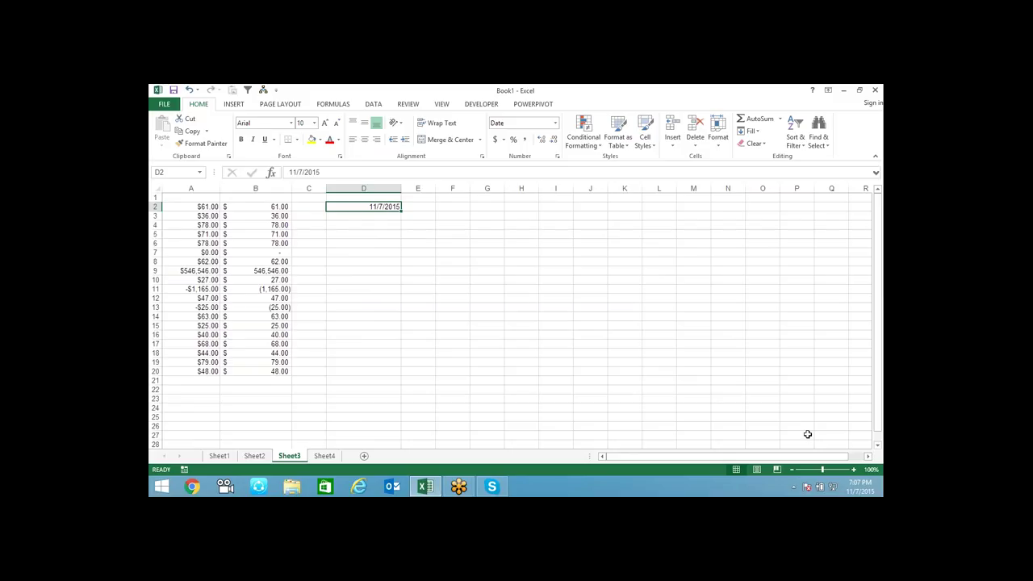
pyautogui.click(555, 123)
pyautogui.click(533, 141)
# - Test date serial values in D2 by entering 1, applying date format, and entering 367
pyautogui.write('1')
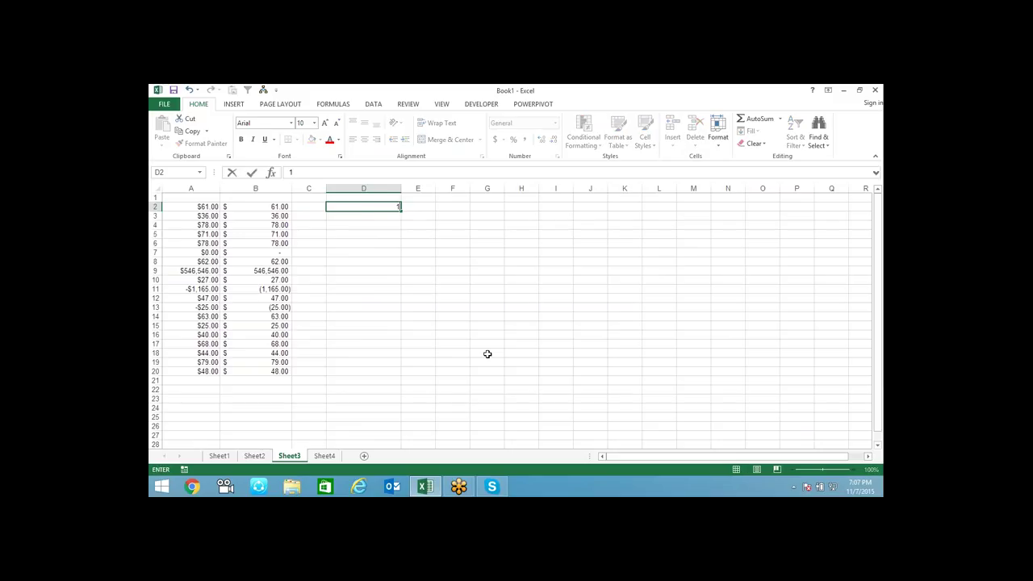
pyautogui.press('Return')
pyautogui.press('Up')
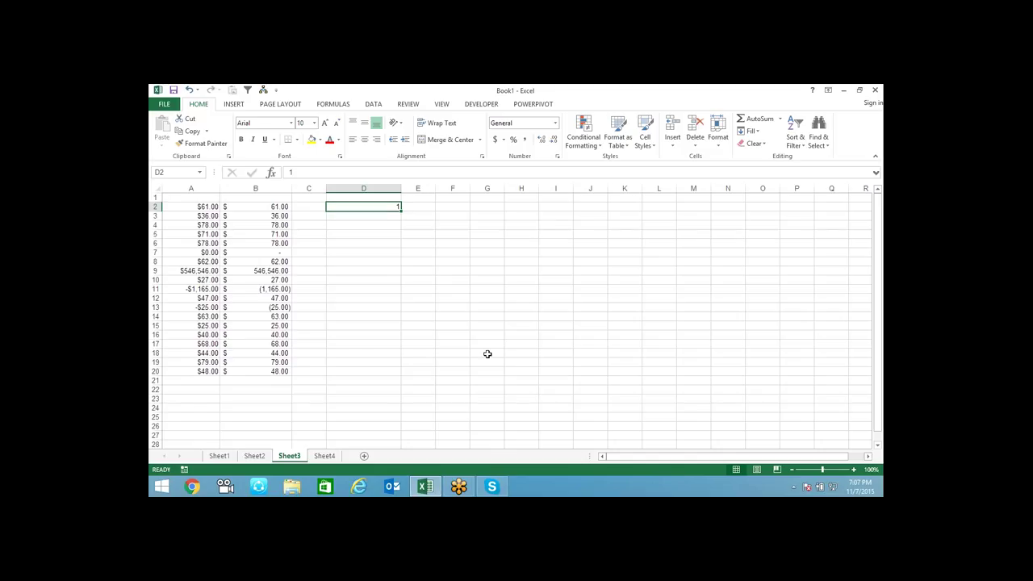
pyautogui.hotkey('ctrl', 'shift', '3')
pyautogui.write('367')
pyautogui.press('Return')
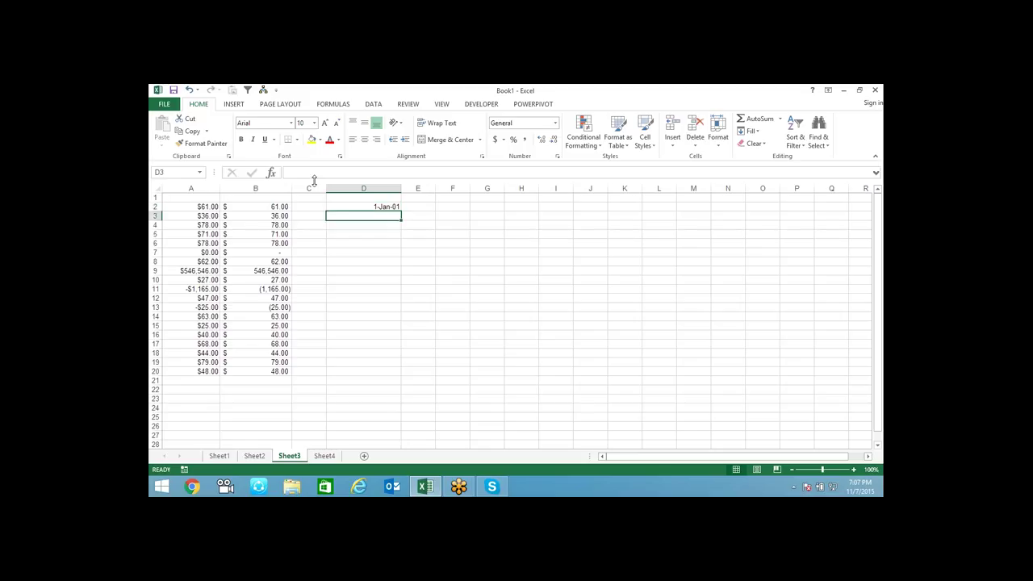
pyautogui.press('Up')
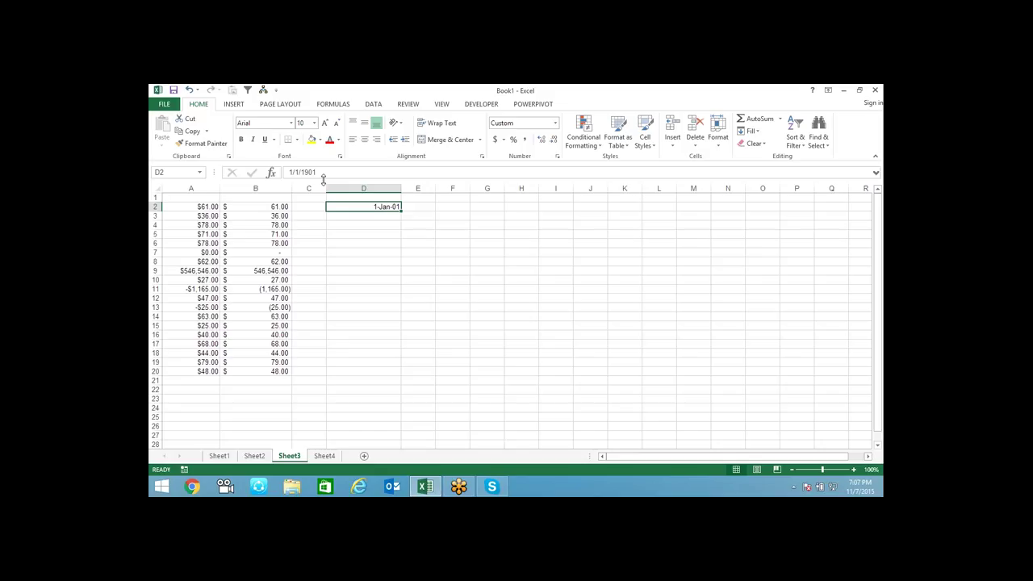
# - Re-enter today's date in D2 and display it as serial number 42315
pyautogui.hotkey('ctrl', ';')
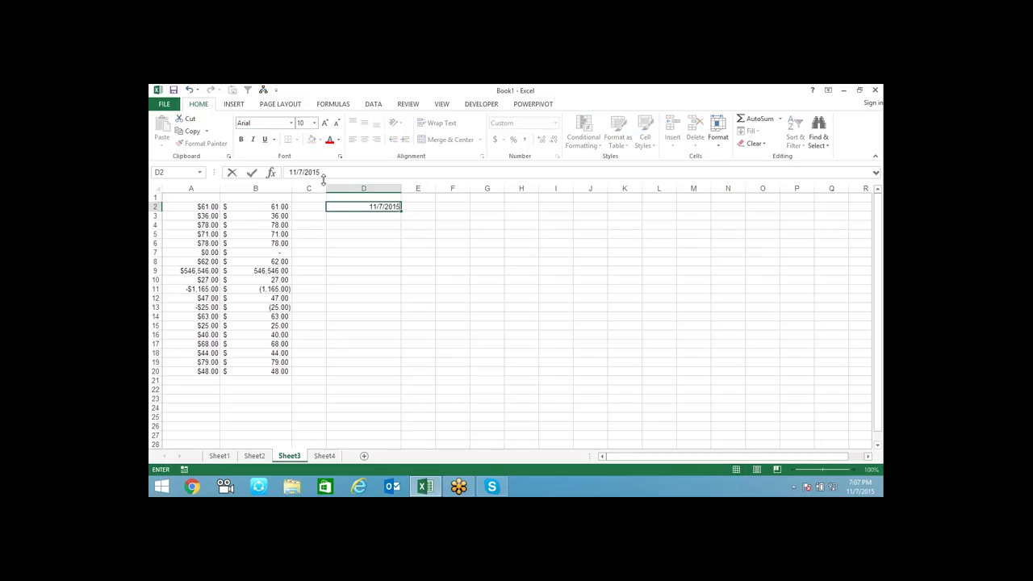
pyautogui.press('Return')
pyautogui.press('Up')
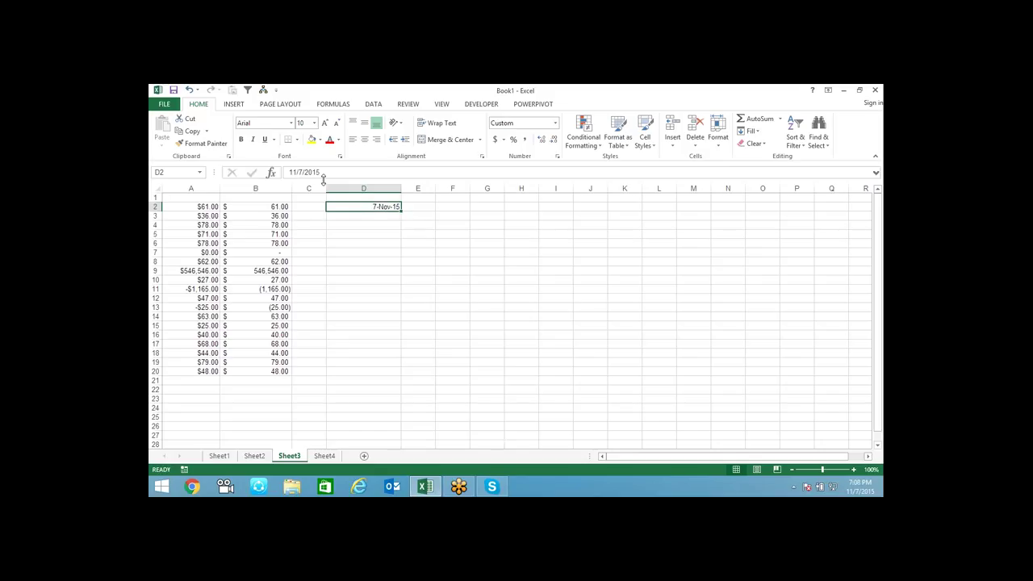
pyautogui.hotkey('ctrl', 'shift', '~')
# - Enter =D2+5 in E2 to get a date five days later
pyautogui.click(418, 206)
pyautogui.write('=')
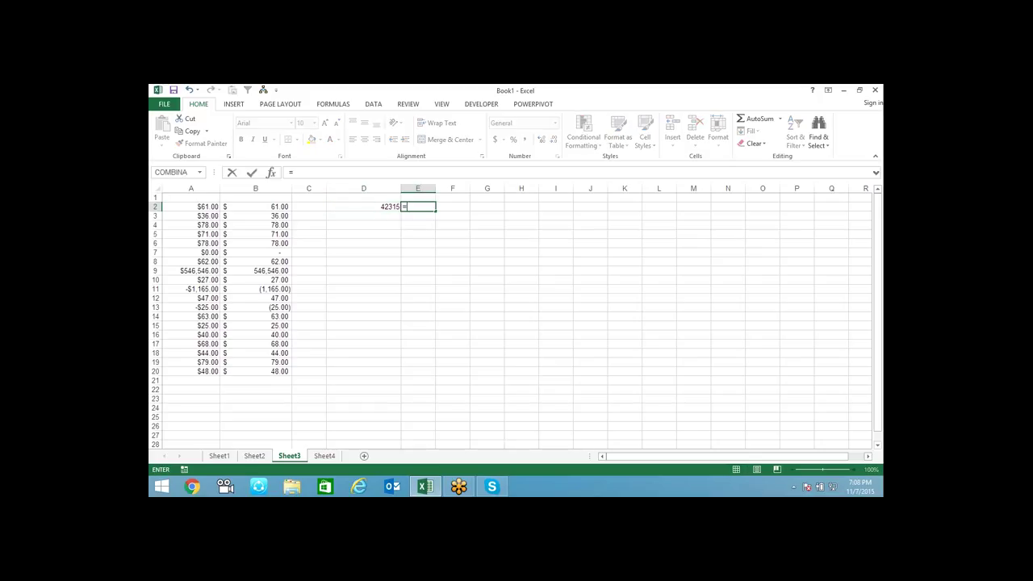
pyautogui.press('Left')
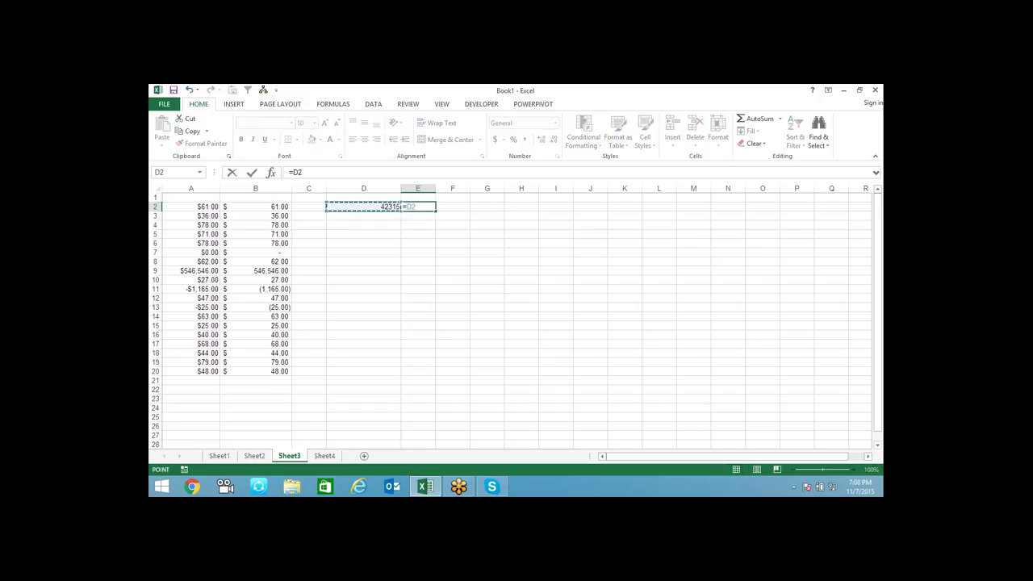
pyautogui.write('+5')
pyautogui.press('Return')
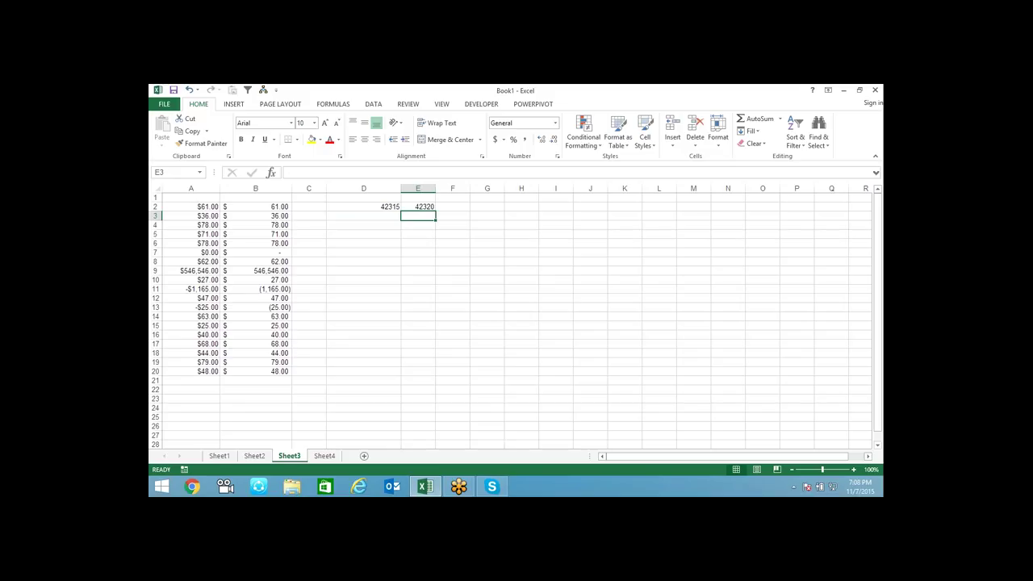
# - Format D2:E2 as dates and view the Date options in Format Cells
pyautogui.click(418, 206)
pyautogui.moveTo(363, 207); pyautogui.dragTo(418, 206)
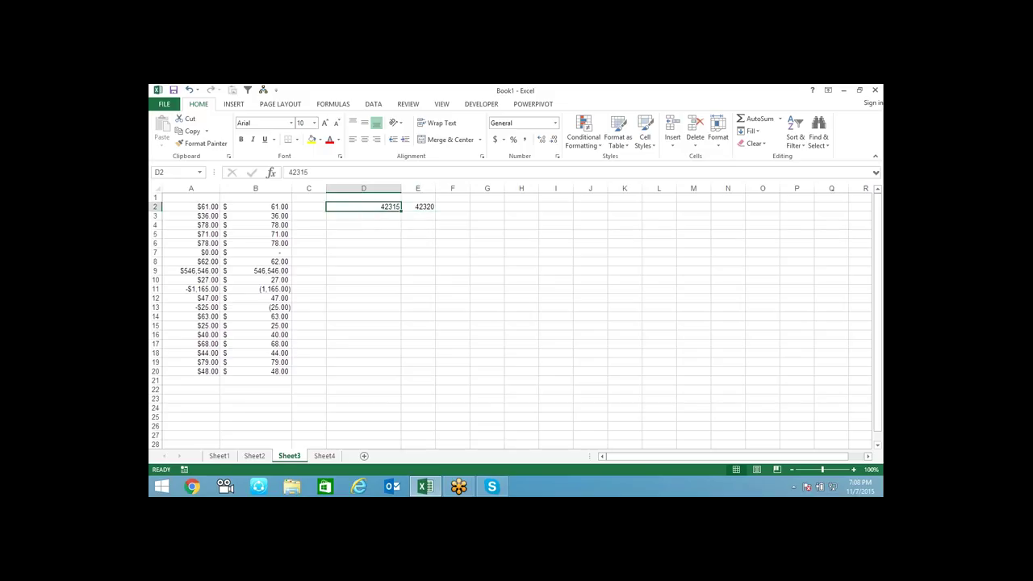
pyautogui.hotkey('ctrl', 'shift', '3')
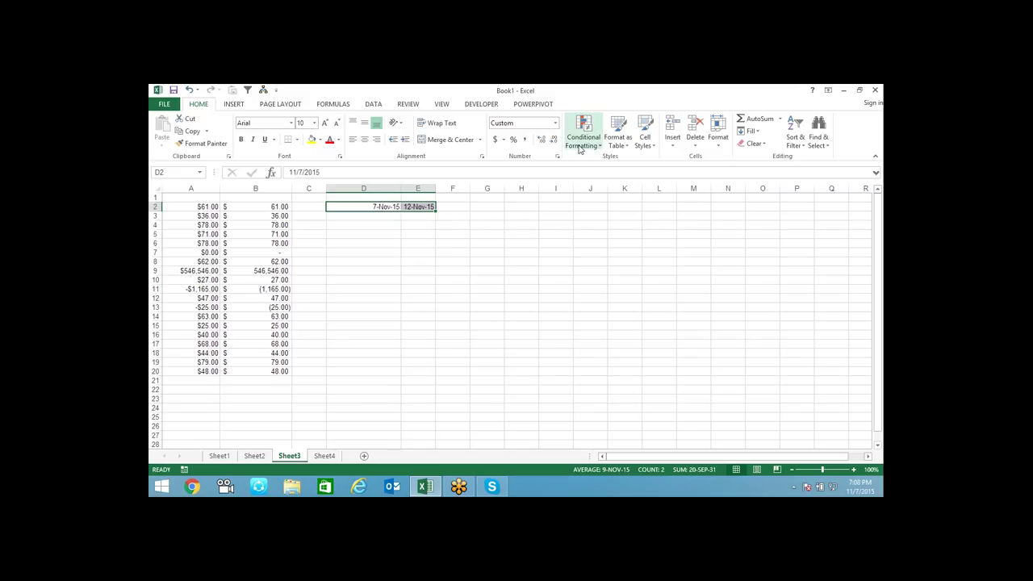
pyautogui.hotkey('ctrl', '1')
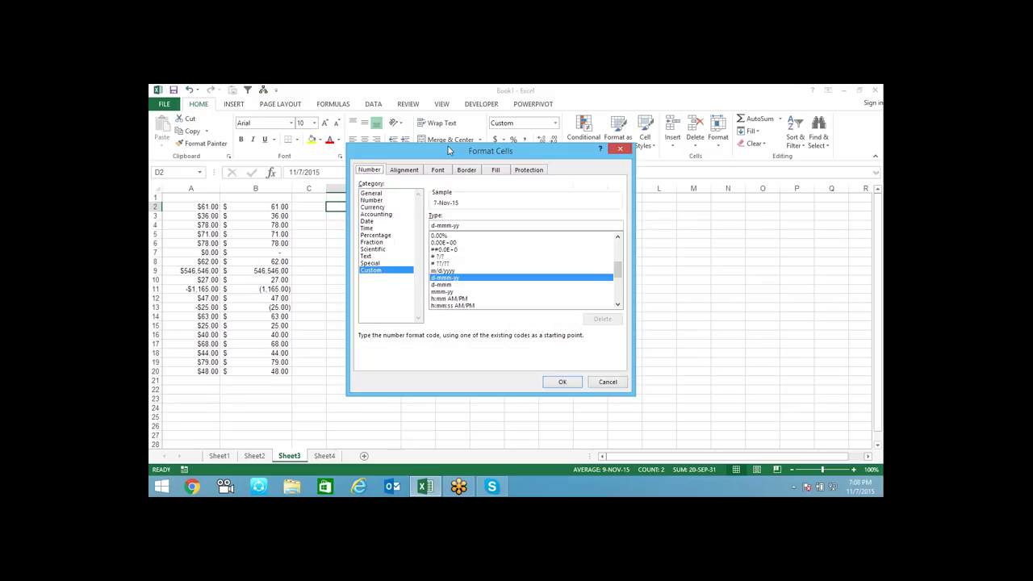
pyautogui.moveTo(447, 146); pyautogui.dragTo(581, 173)
pyautogui.click(523, 250)
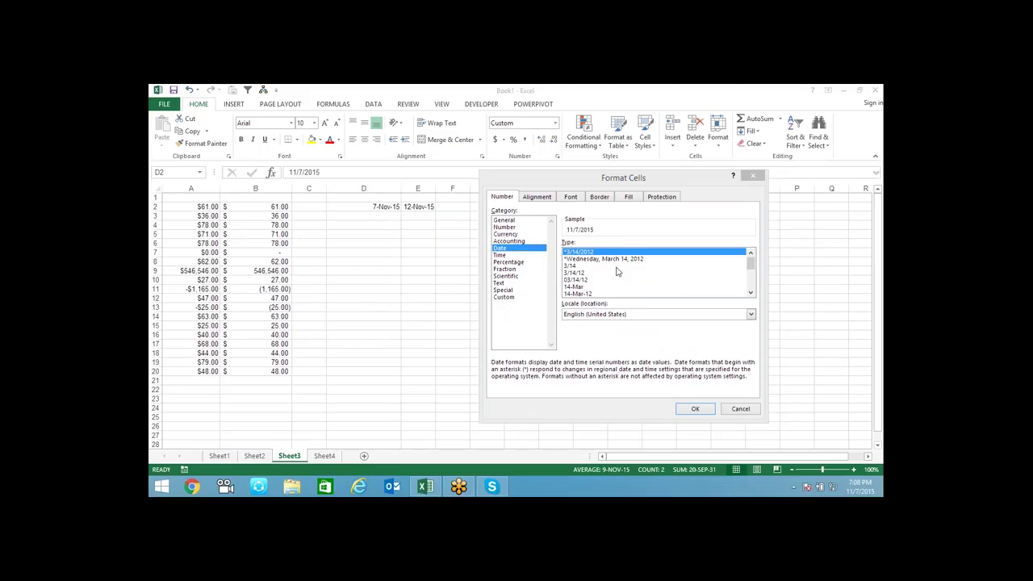
pyautogui.moveTo(860, 491)
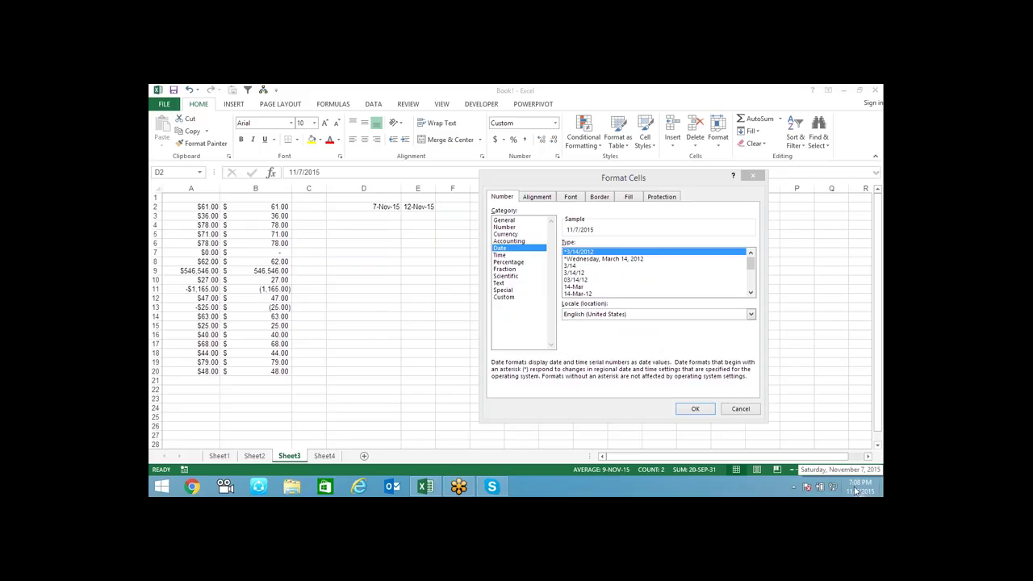
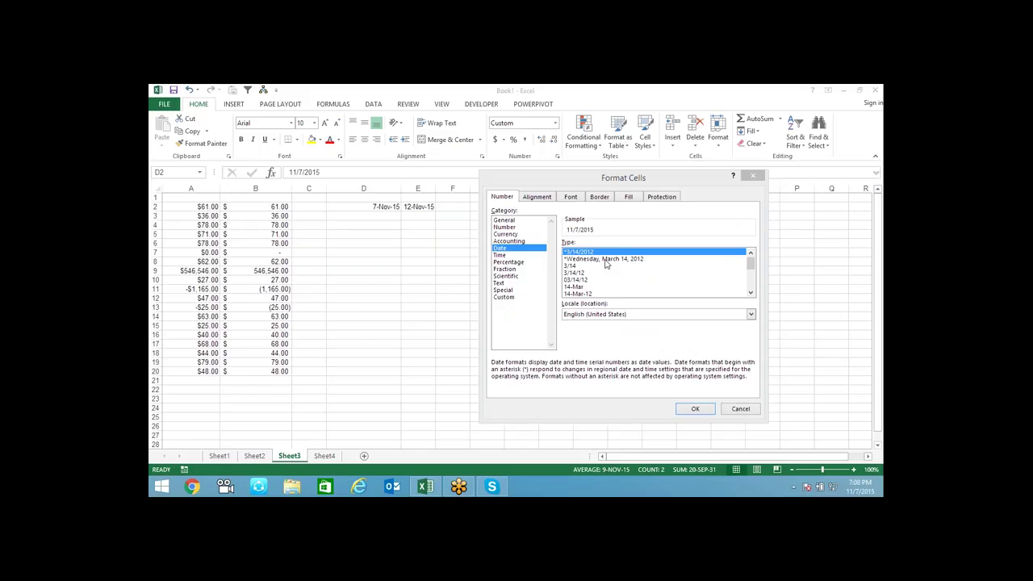
# - Try a day-month date format, then a month-name-and-year format, on D2:E2
pyautogui.click(595, 287)
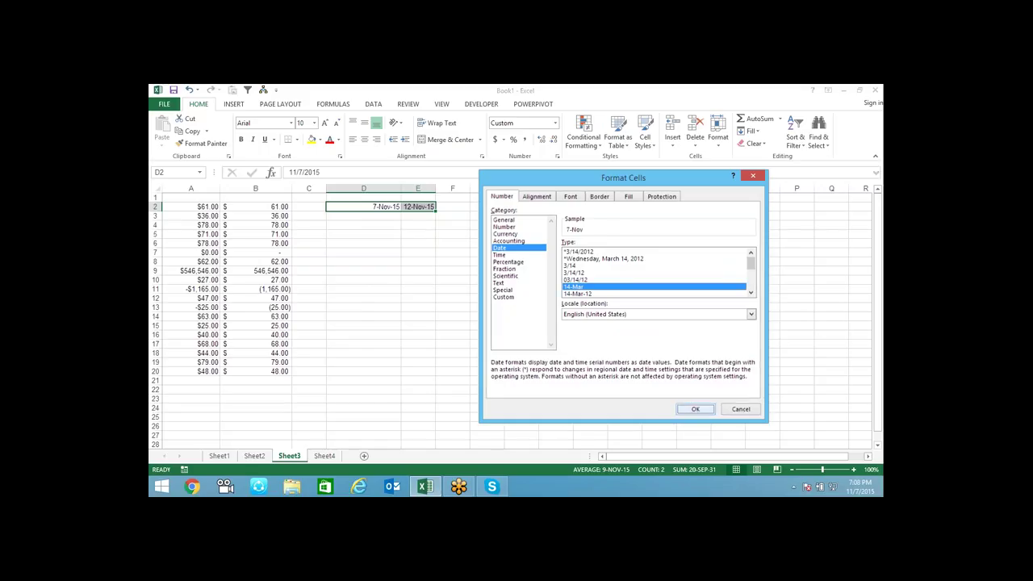
pyautogui.click(694, 409)
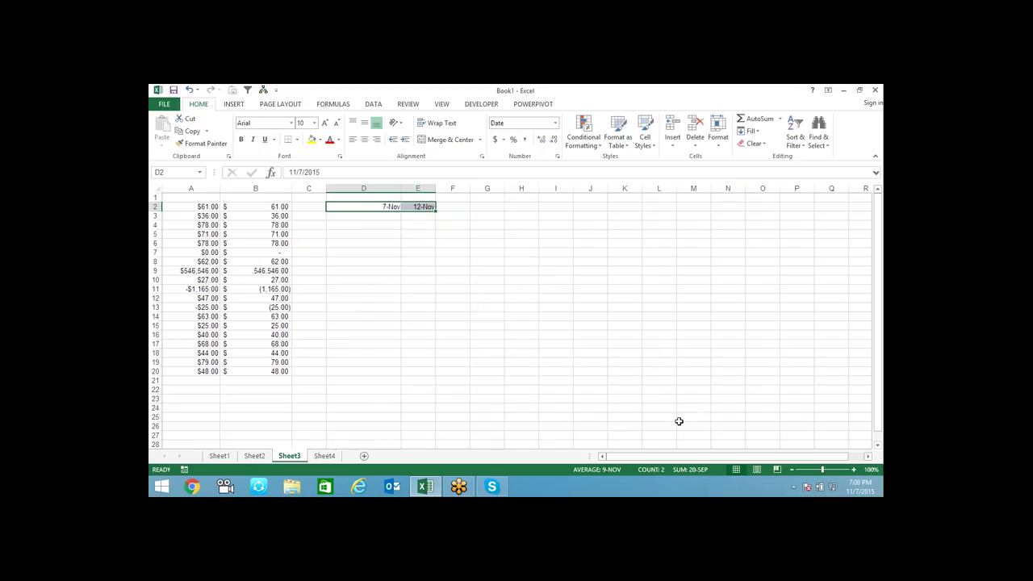
pyautogui.hotkey('ctrl', '1')
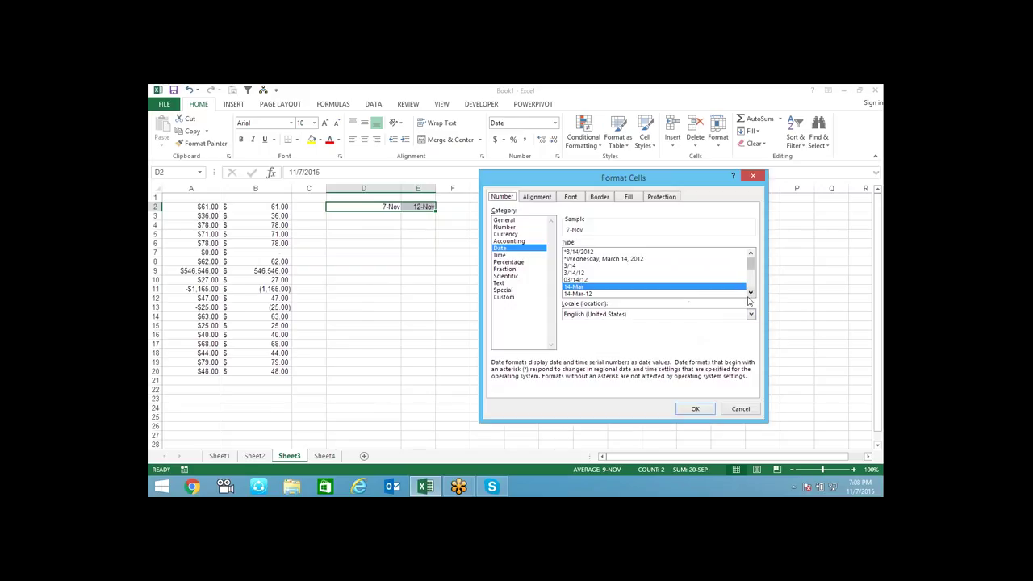
pyautogui.click(750, 292)
pyautogui.click(749, 292)
pyautogui.click(750, 292)
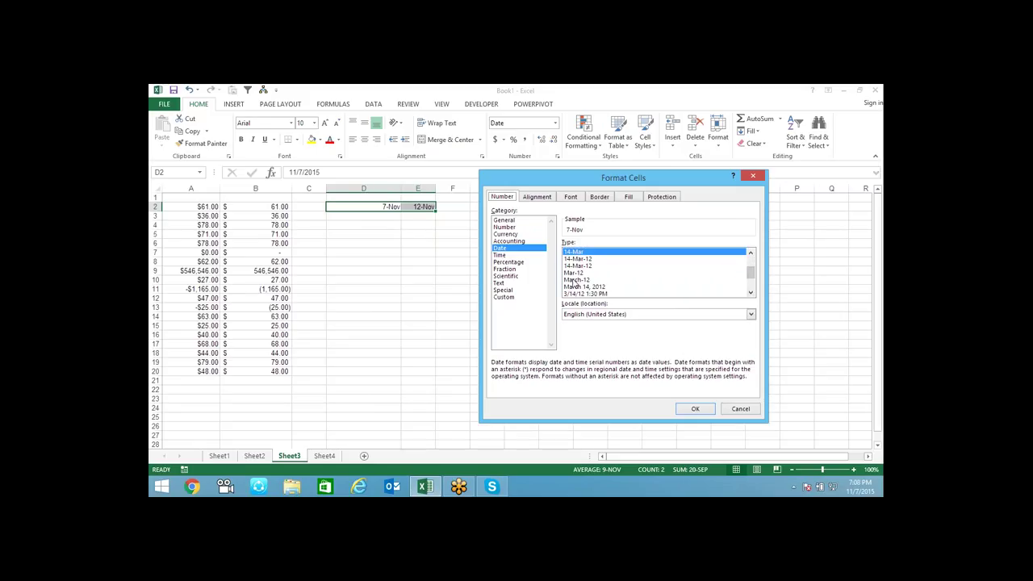
pyautogui.click(576, 281)
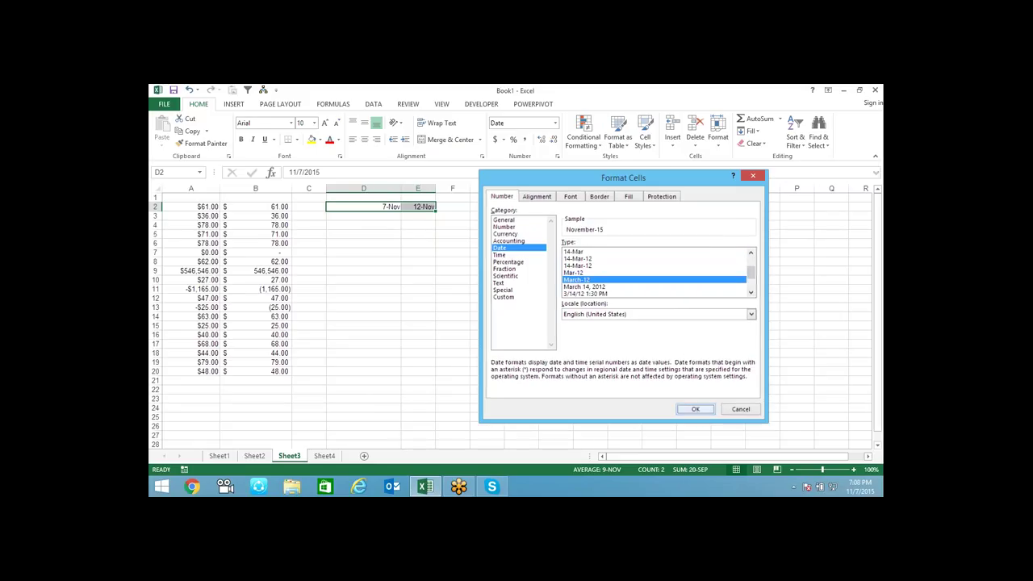
pyautogui.click(694, 410)
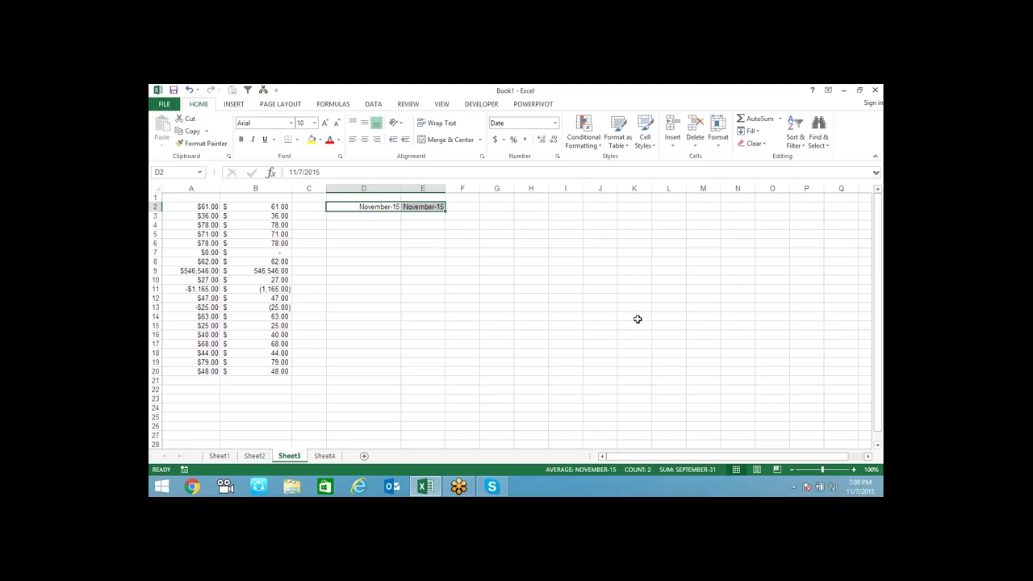
# - Briefly show the formulas, then apply the M-YY date type so D2:E2 read N-15
pyautogui.hotkey('ctrl', '`')
pyautogui.hotkey('ctrl', '`')
pyautogui.hotkey('ctrl', '1')
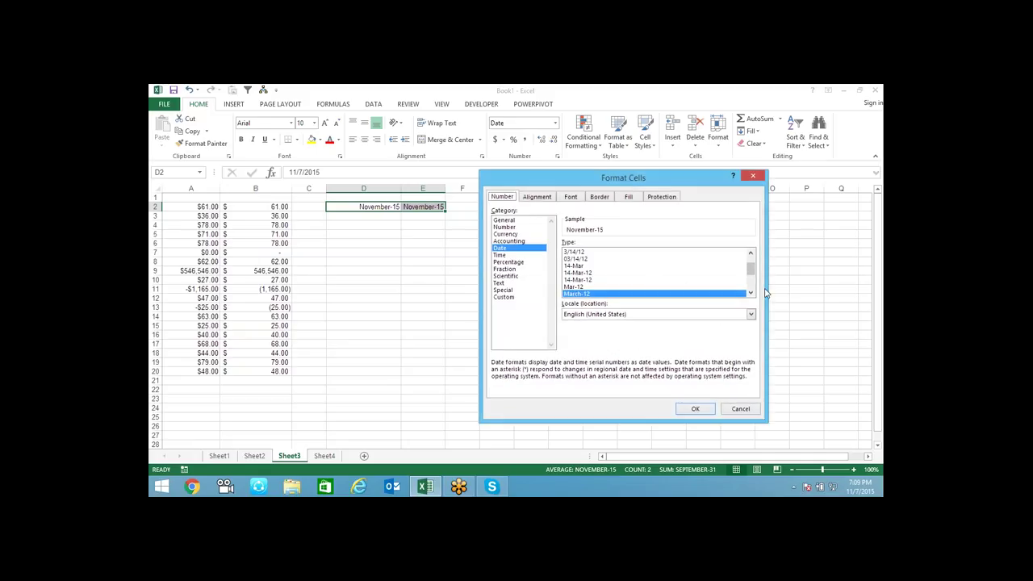
pyautogui.click(750, 292)
pyautogui.click(750, 292)
pyautogui.click(750, 292)
pyautogui.click(751, 292)
pyautogui.click(750, 293)
pyautogui.click(751, 292)
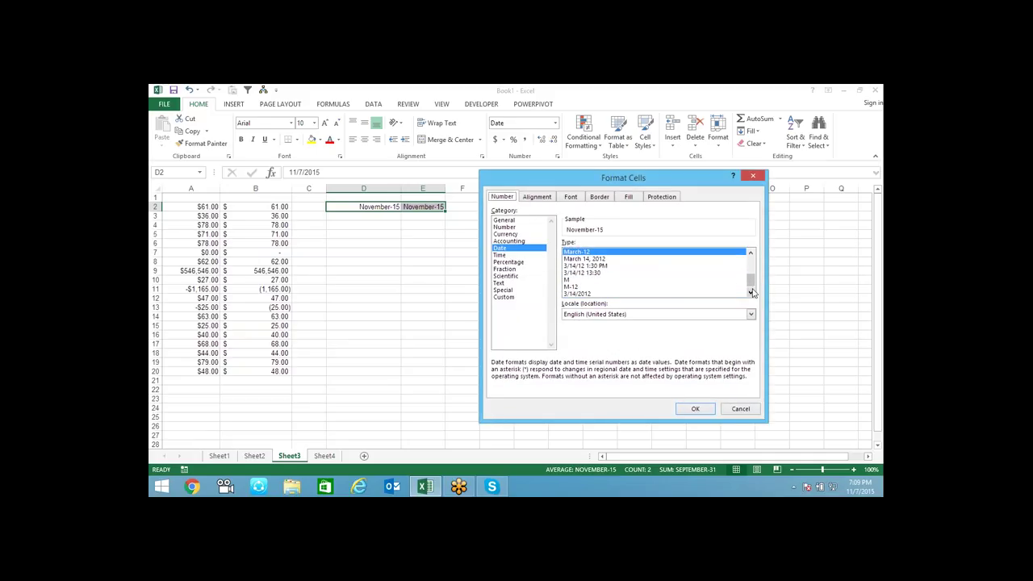
pyautogui.click(638, 288)
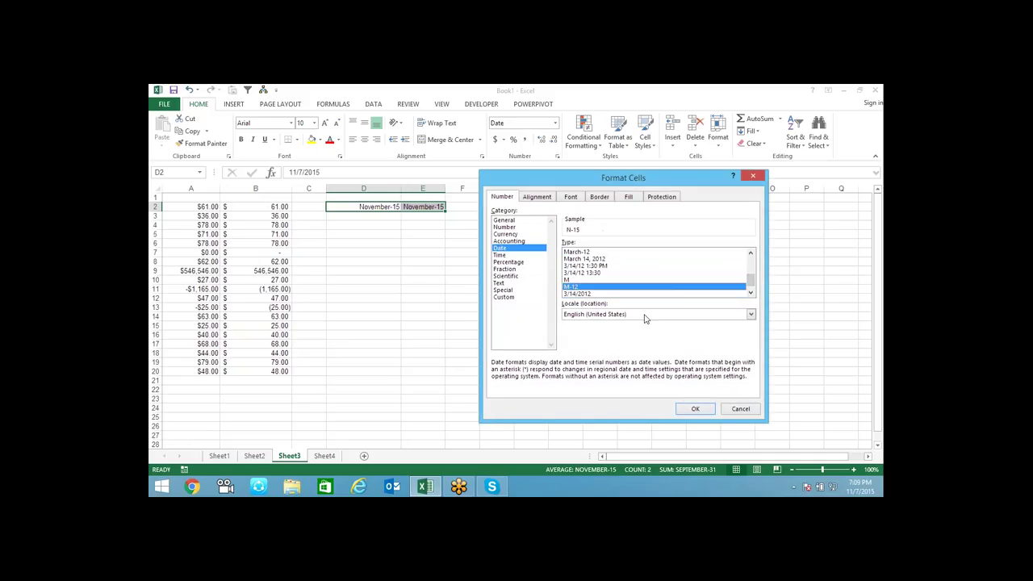
pyautogui.click(697, 409)
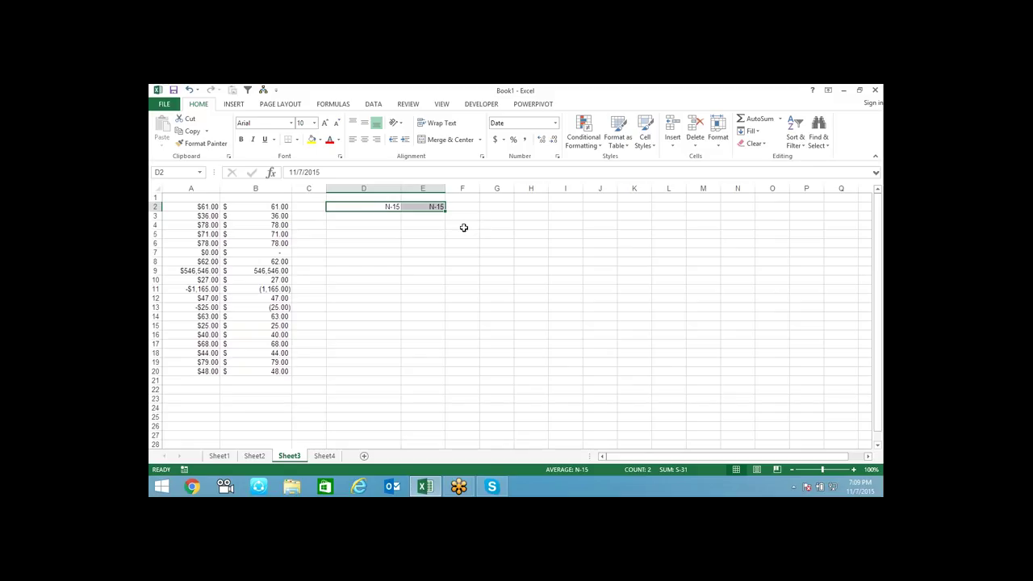
pyautogui.click(362, 232)
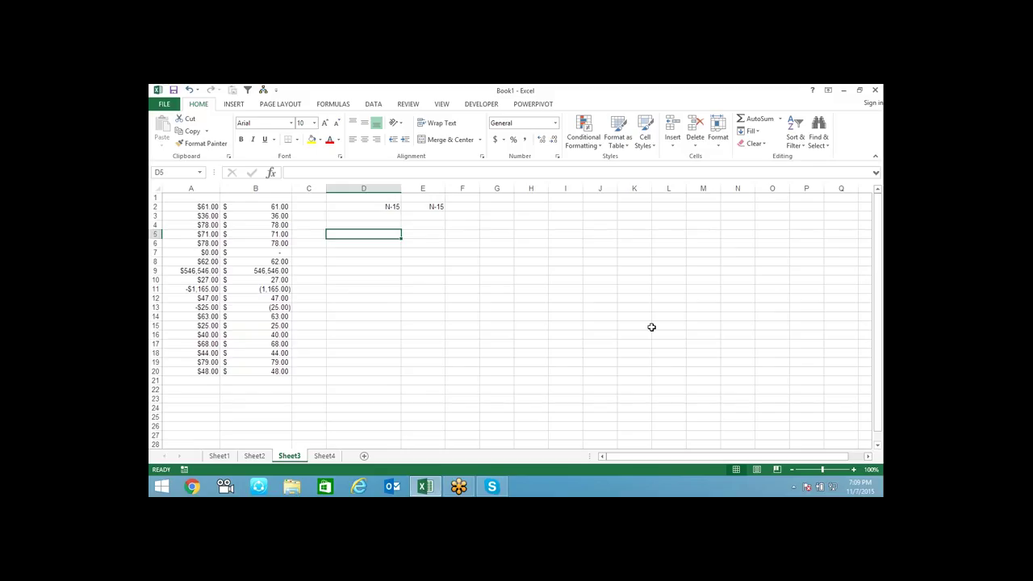
# - Insert the current time in D5 and show it in General format as 0.797916667
pyautogui.hotkey('ctrl', 'shift', ';')
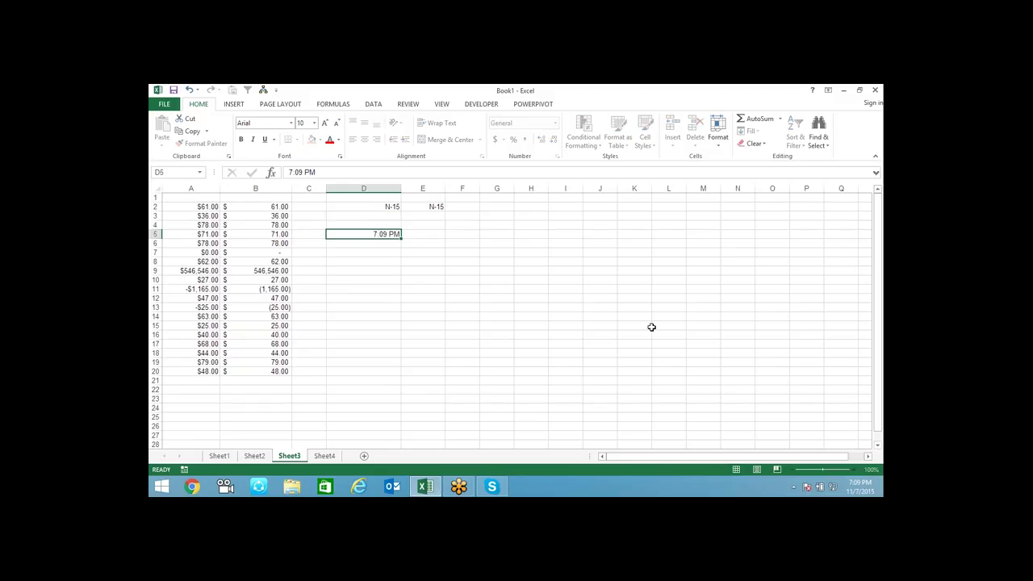
pyautogui.press('Return')
pyautogui.press('Up')
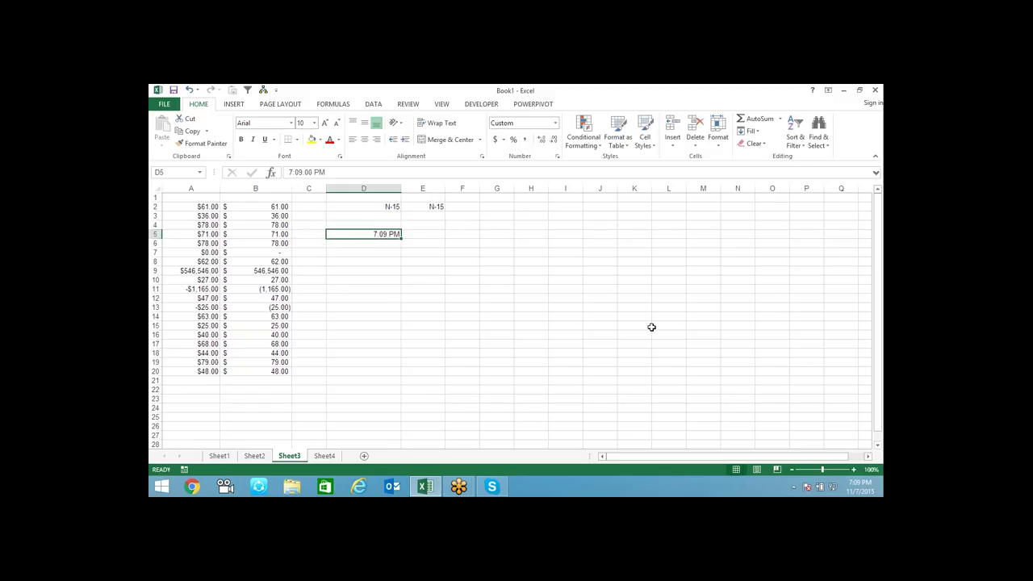
pyautogui.hotkey('ctrl', 'shift', '`')
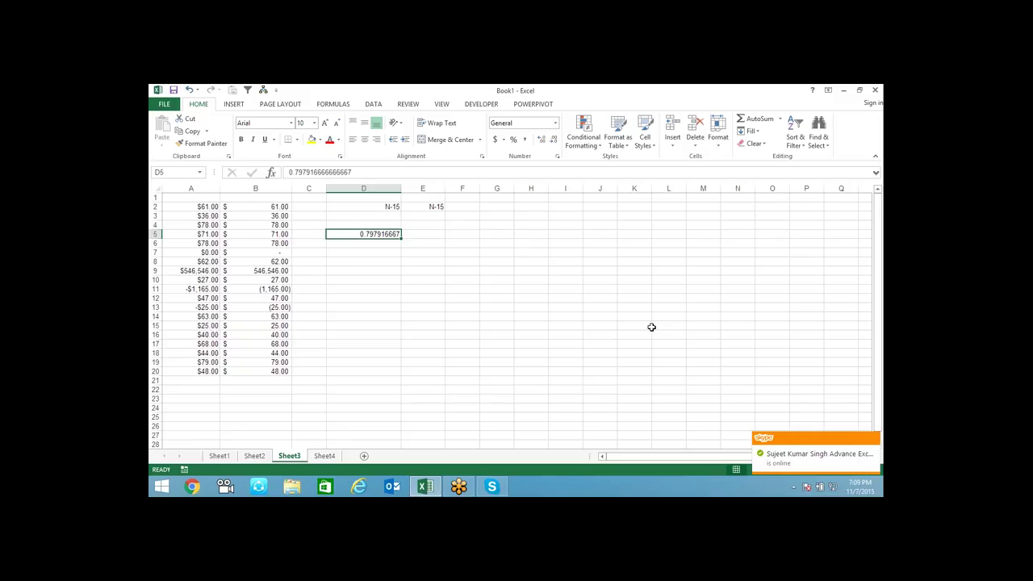
# - Enter =NOW() in D6 and show it in General format as serial number 42315.79838
pyautogui.press('Down')
pyautogui.write('=')
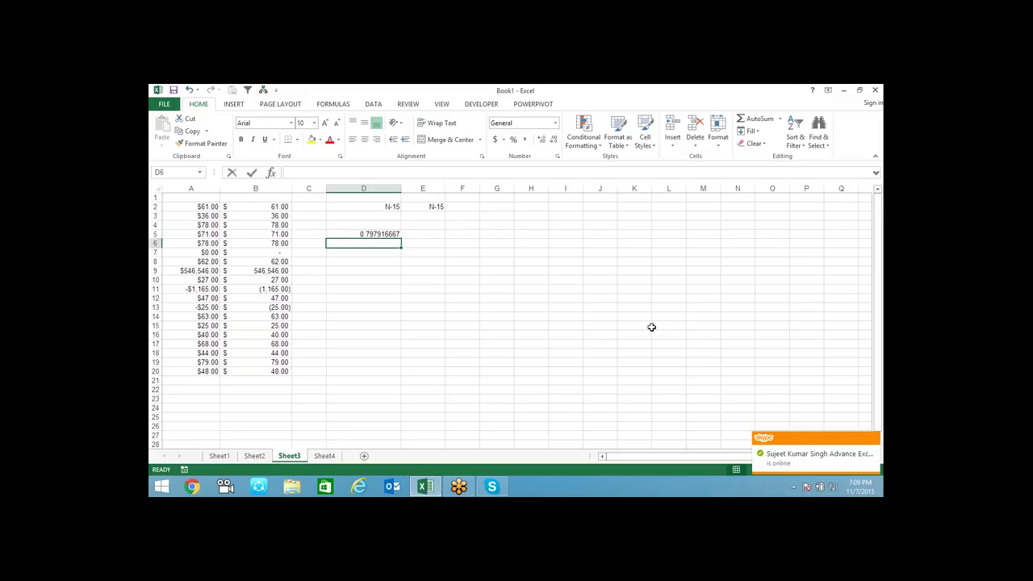
pyautogui.write('now')
pyautogui.press('Tab')
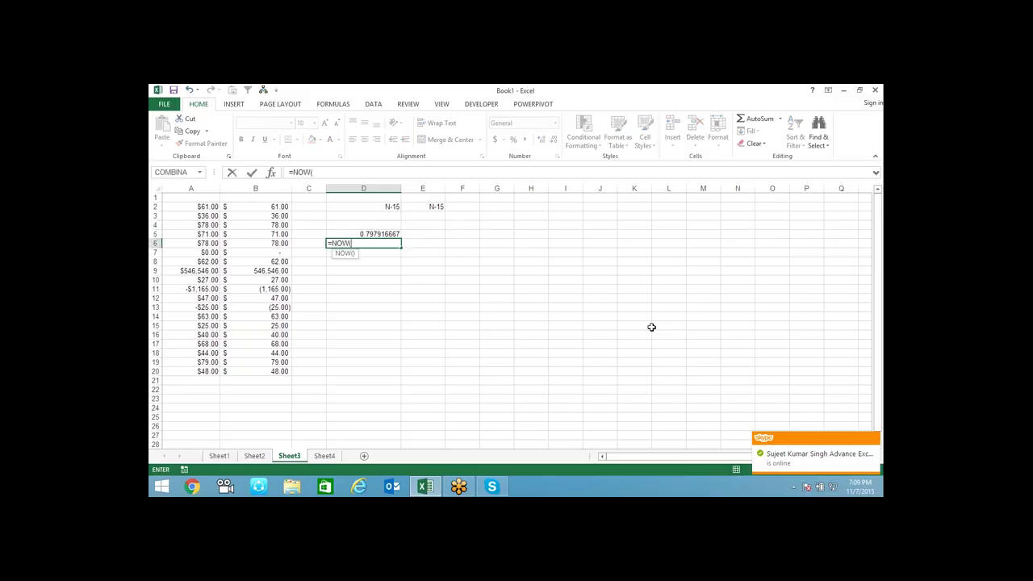
pyautogui.write(')')
pyautogui.press('Return')
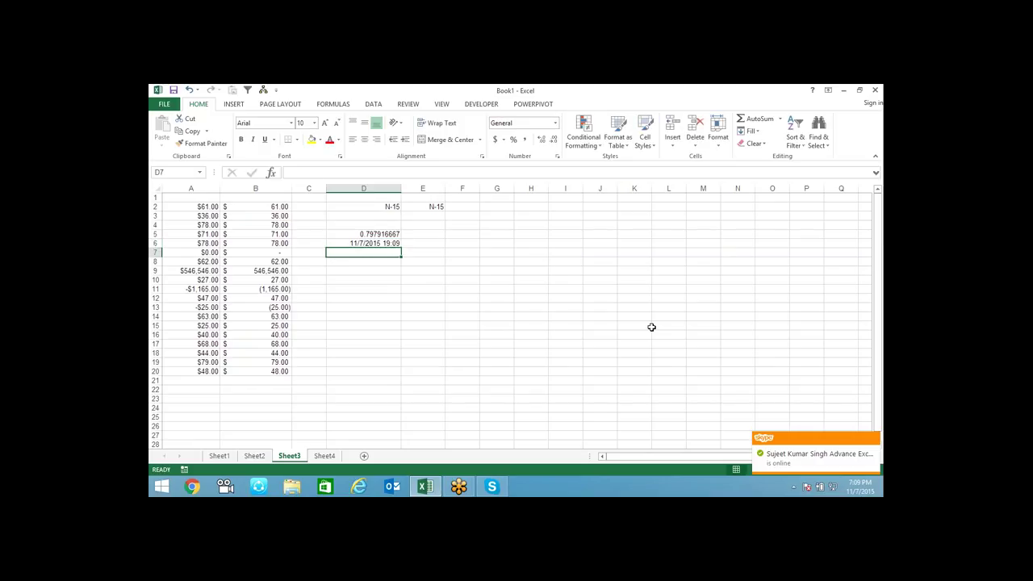
pyautogui.press('Up')
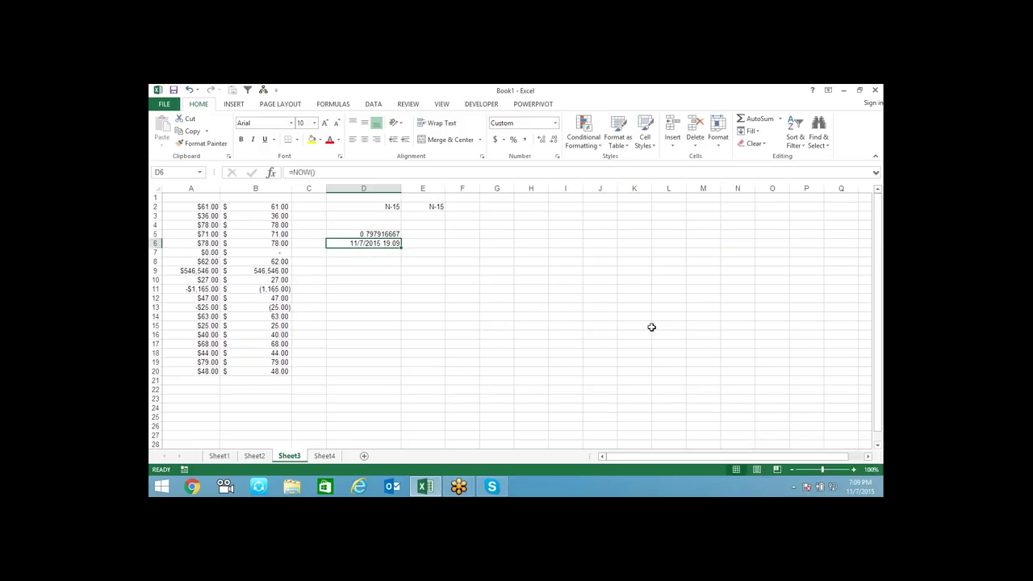
pyautogui.hotkey('ctrl', 'shift', '`')
# - Enter 1 in D7, replace it with =1/24, and display it as a time
pyautogui.click(395, 252)
pyautogui.write('1')
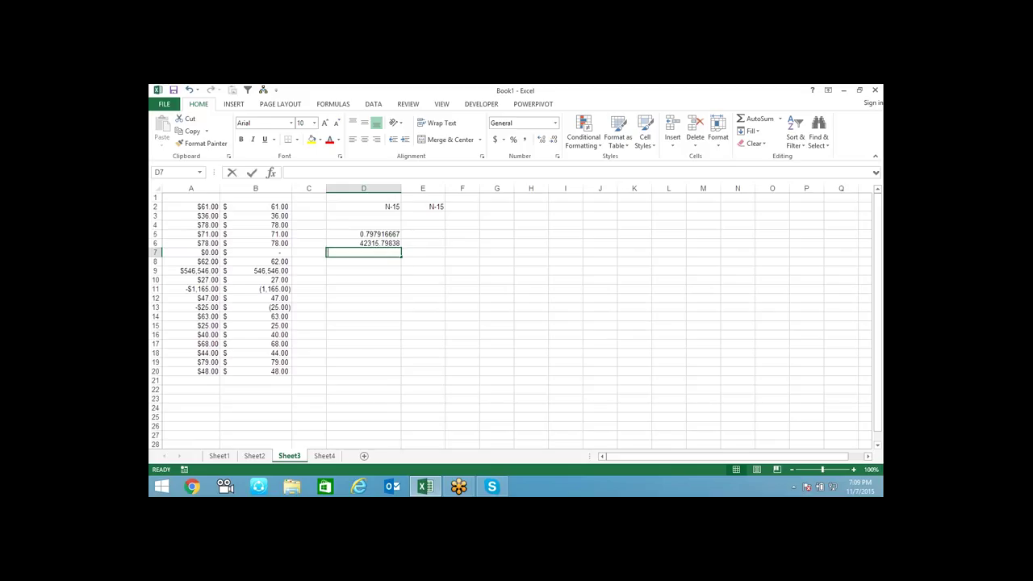
pyautogui.press('Return')
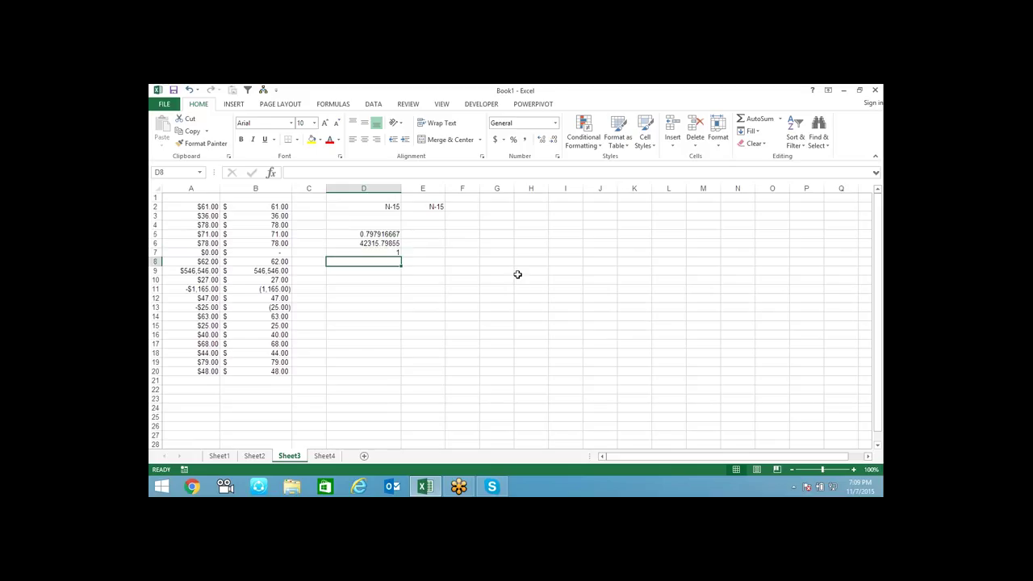
pyautogui.press('Up')
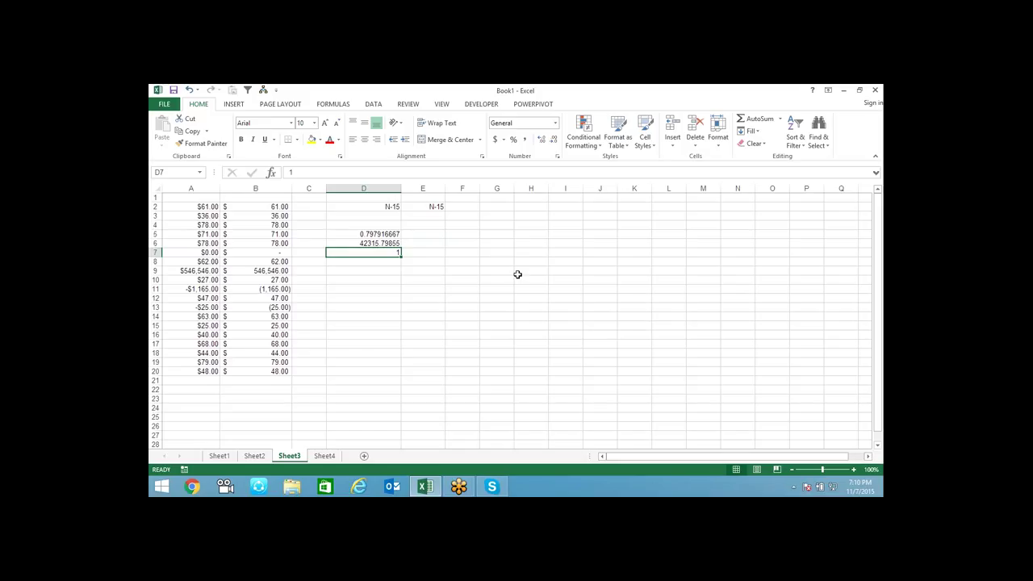
pyautogui.write('=1')
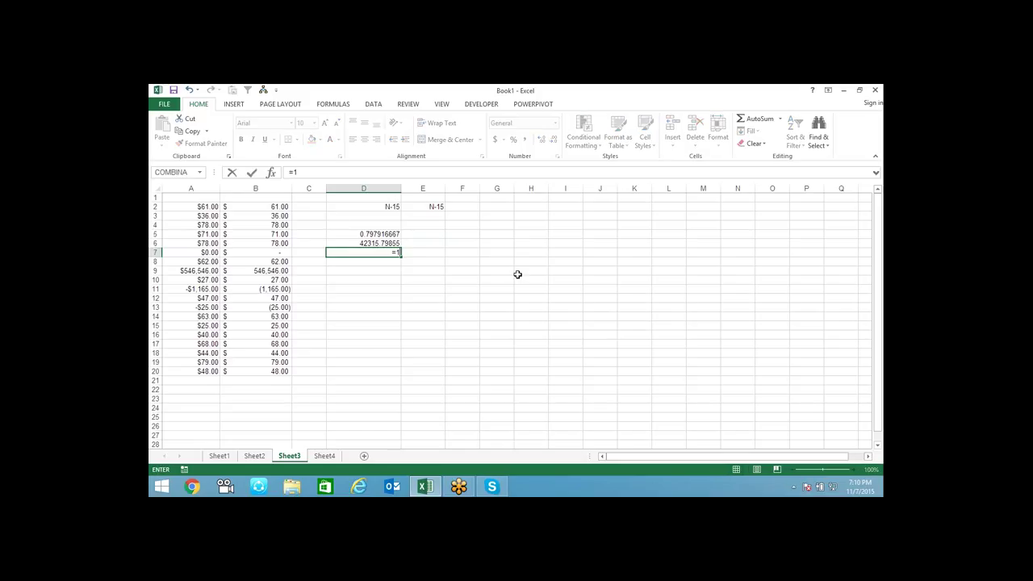
pyautogui.write('/24')
pyautogui.press('Return')
pyautogui.press('Up')
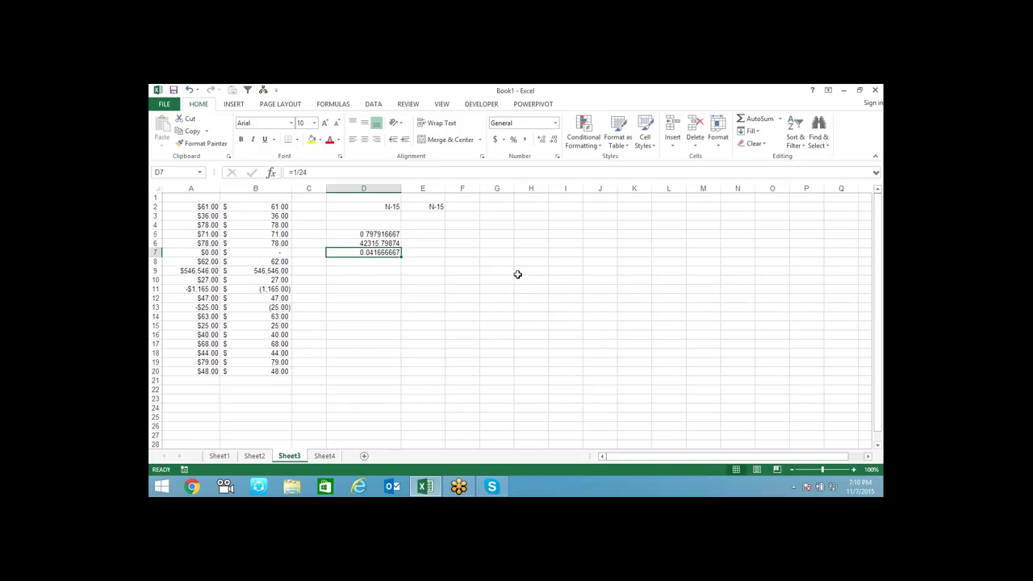
pyautogui.hotkey('ctrl', 'shift', '2')
# - Edit D7's formula to =2/24, then to the two-minute =2/(24*60)
pyautogui.press('F2')
pyautogui.write('2')
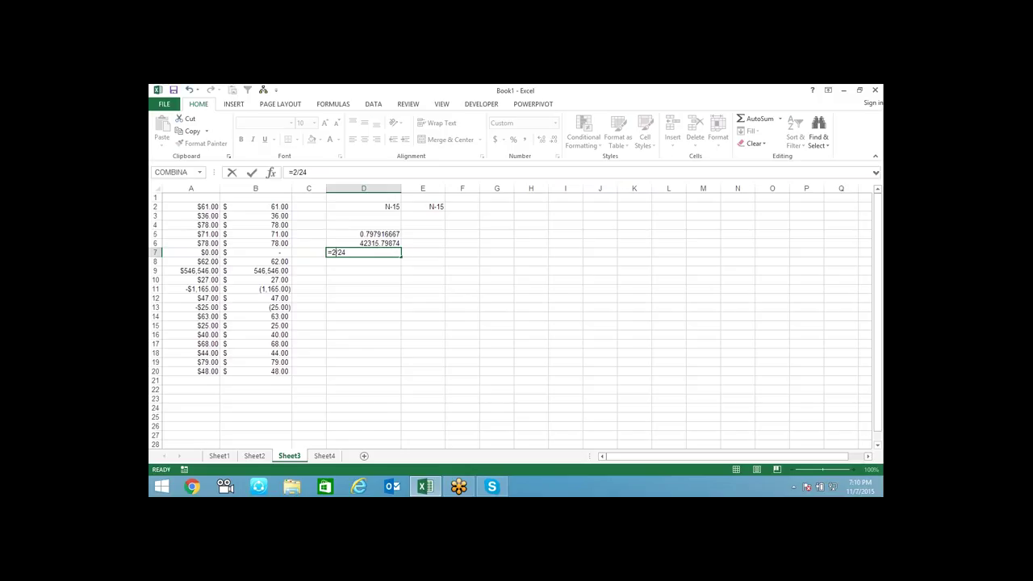
pyautogui.press('Return')
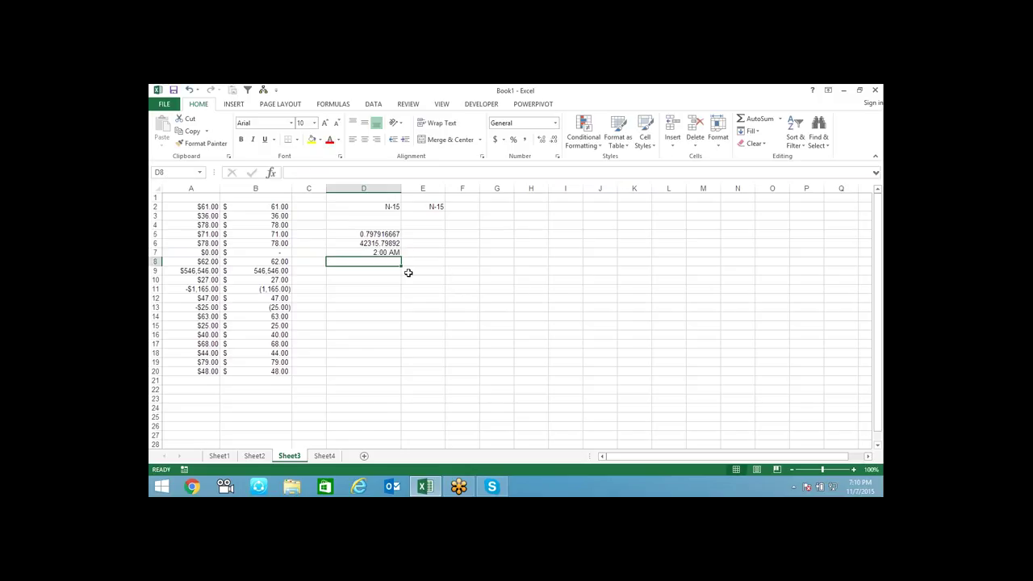
pyautogui.click(388, 255)
pyautogui.press('F2')
pyautogui.press('BackSpace')
pyautogui.press('BackSpace')
pyautogui.press('BackSpace')
pyautogui.write('2/24')
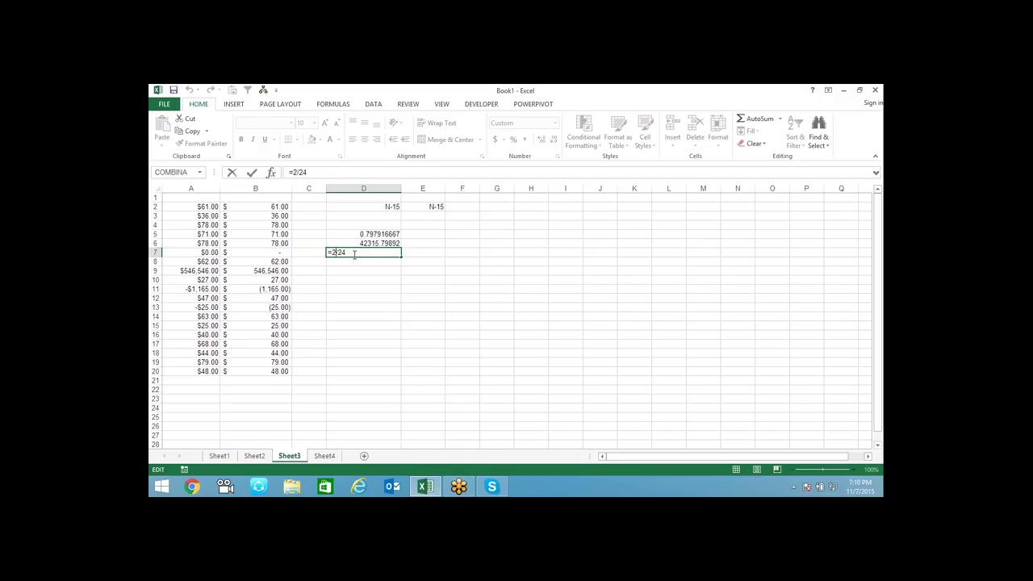
pyautogui.click(337, 252)
pyautogui.write('(')
pyautogui.write('*60')
pyautogui.write(')')
pyautogui.press('Return')
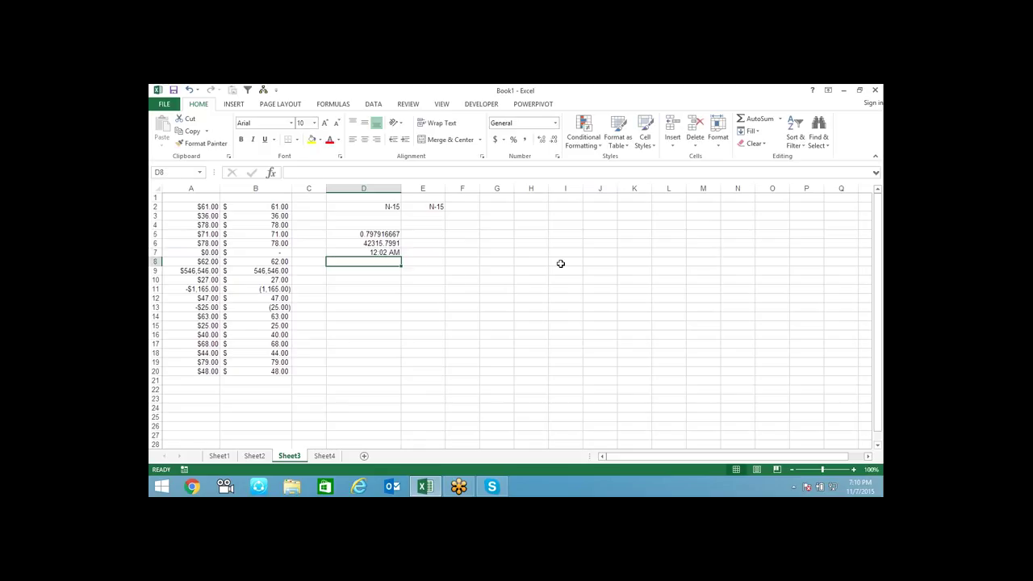
# - Extend D7's formula to =2/(24*60*60), two seconds as a day fraction
pyautogui.press('Up')
pyautogui.press('F2')
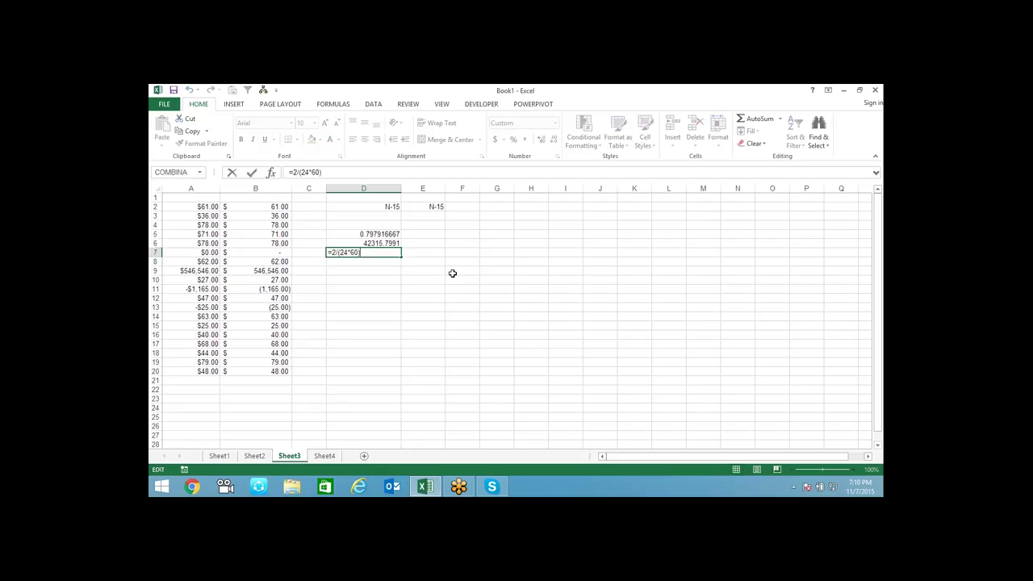
pyautogui.press('Left')
pyautogui.write('*60')
pyautogui.press('Return')
pyautogui.click(395, 252)
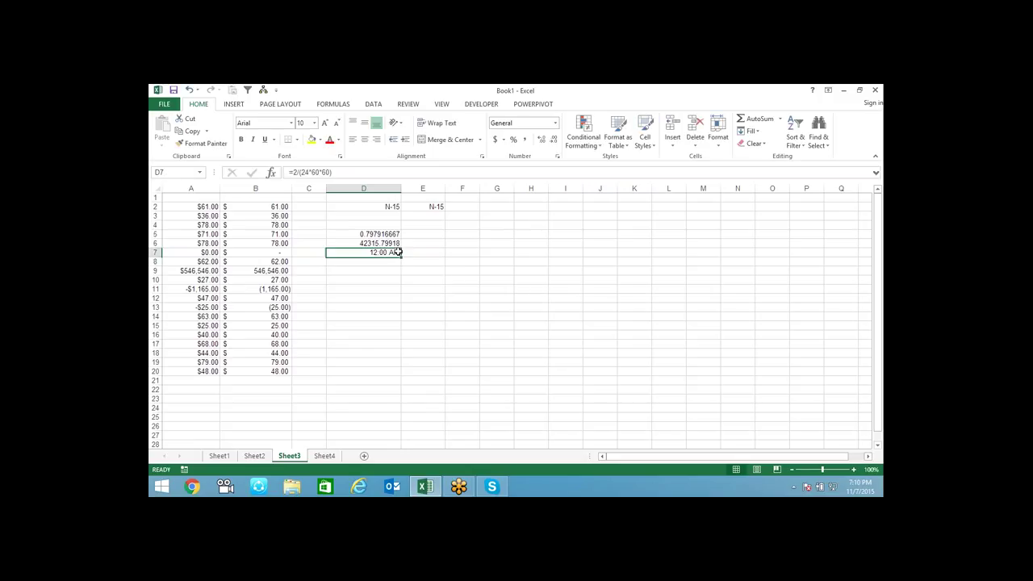
# - Format D7 with the 1:30:55 PM time type, showing 12:00:02 AM
pyautogui.click(557, 156)
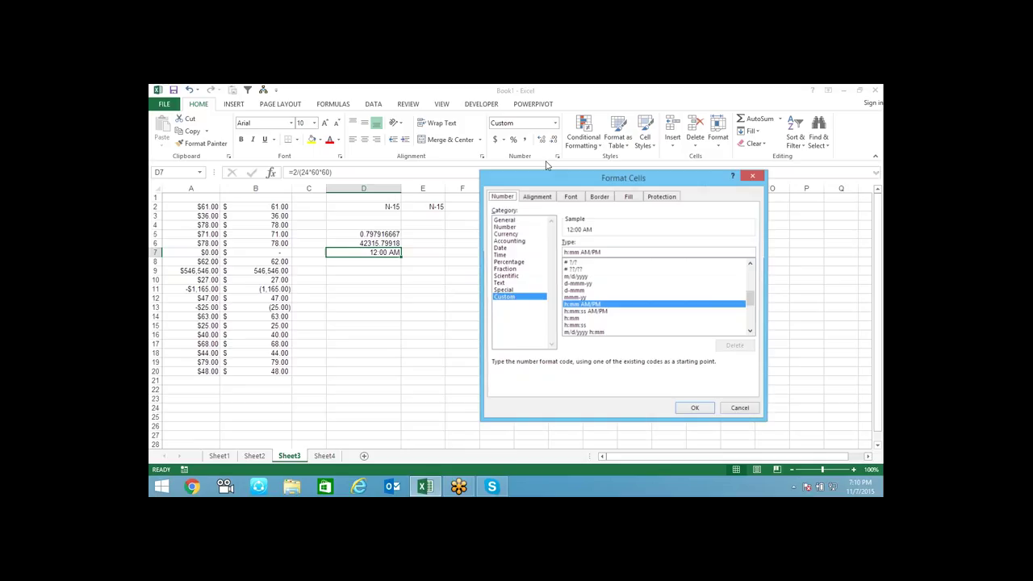
pyautogui.click(511, 255)
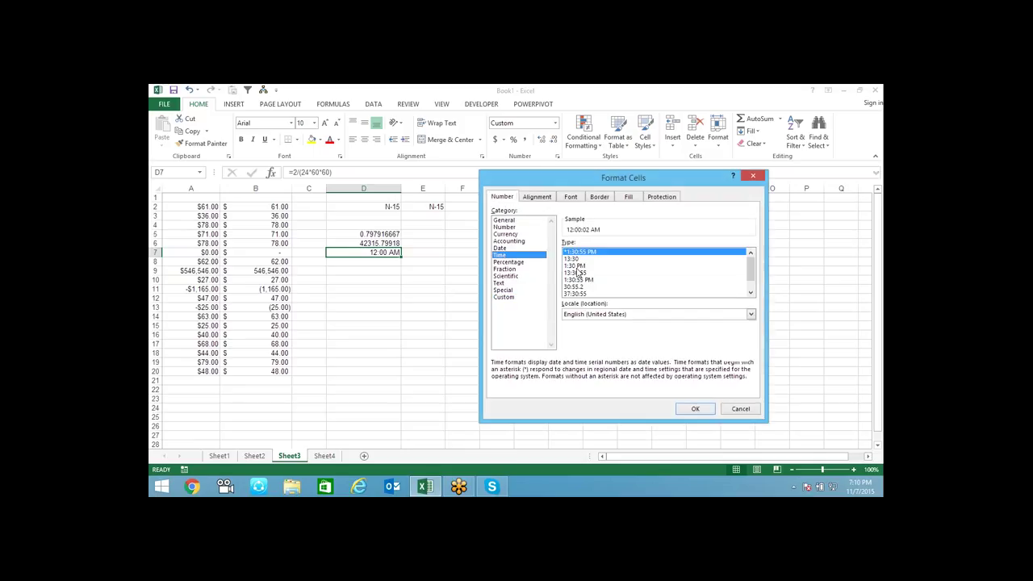
pyautogui.click(585, 280)
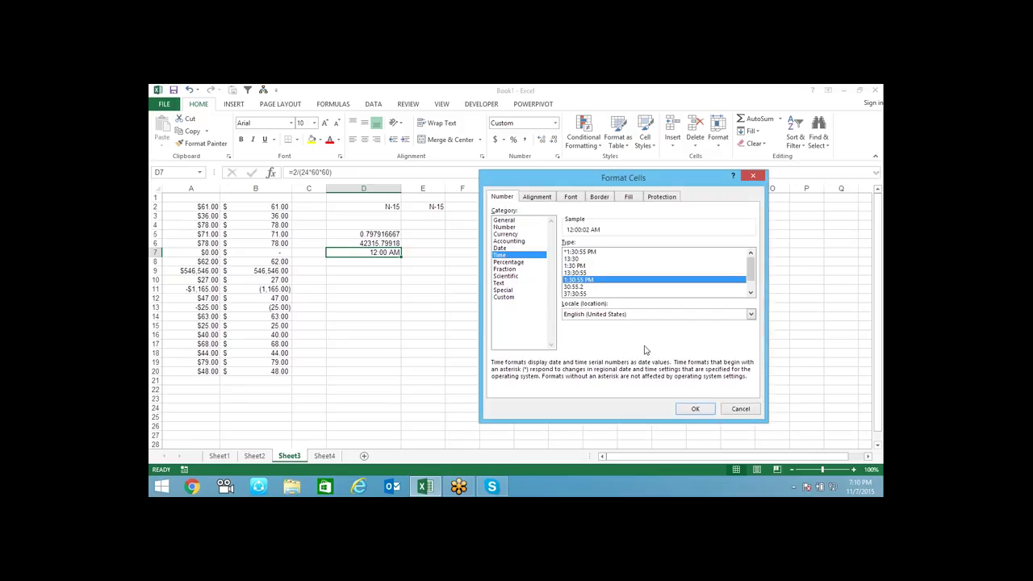
pyautogui.click(694, 410)
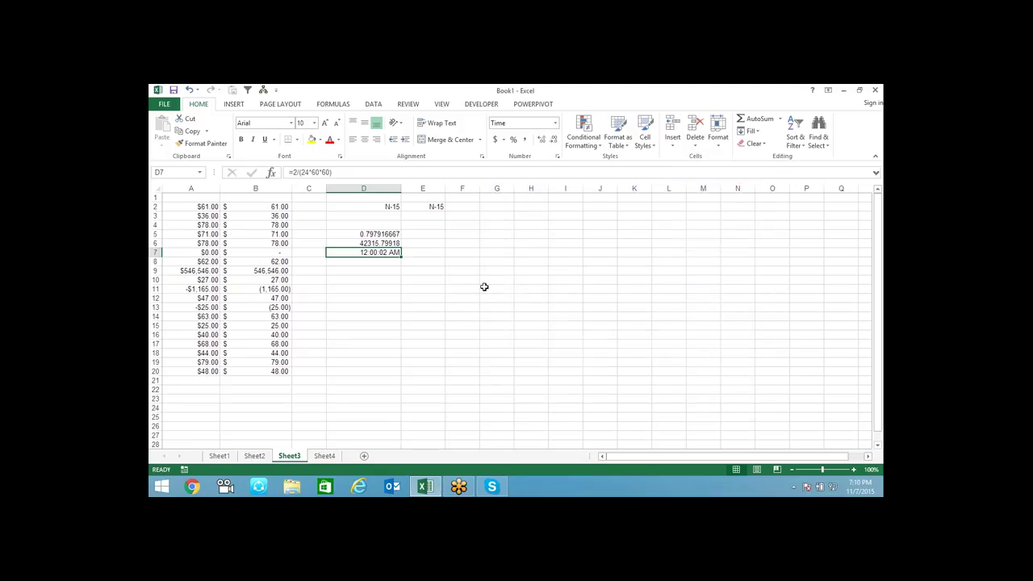
# - Enter =D7+1 in E7 and select D7:E7
pyautogui.click(435, 255)
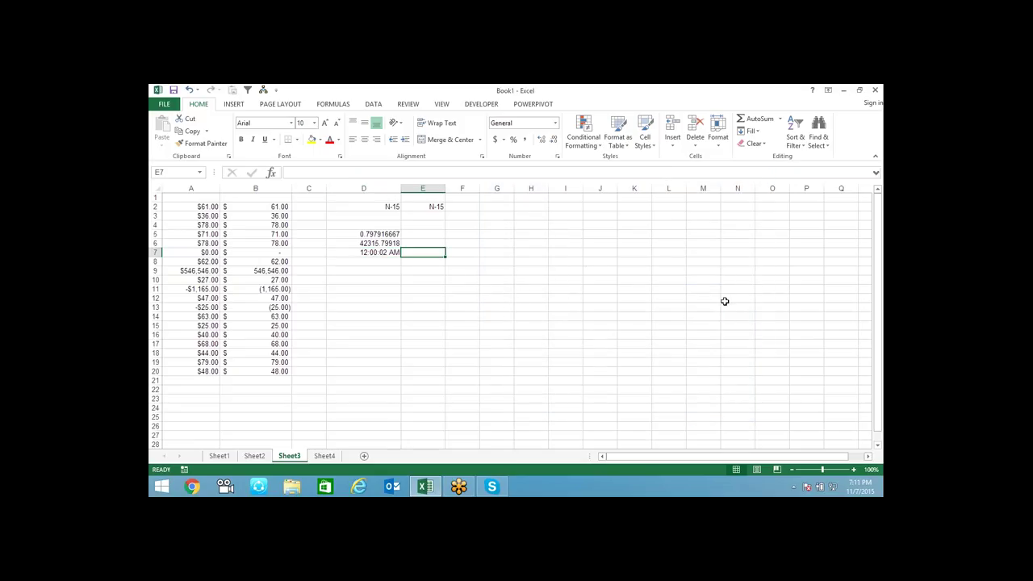
pyautogui.press('Left')
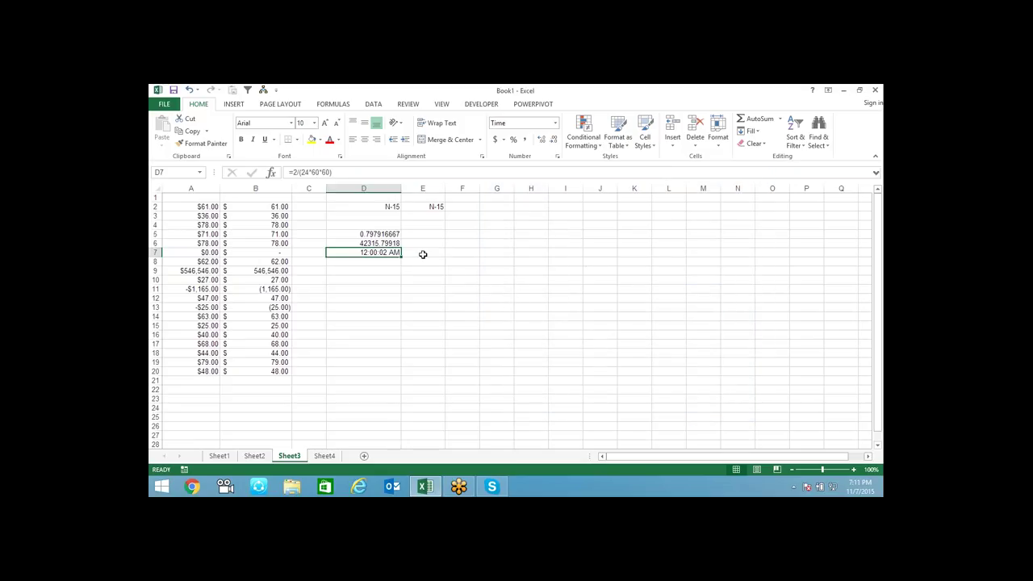
pyautogui.press('Right')
pyautogui.write('=')
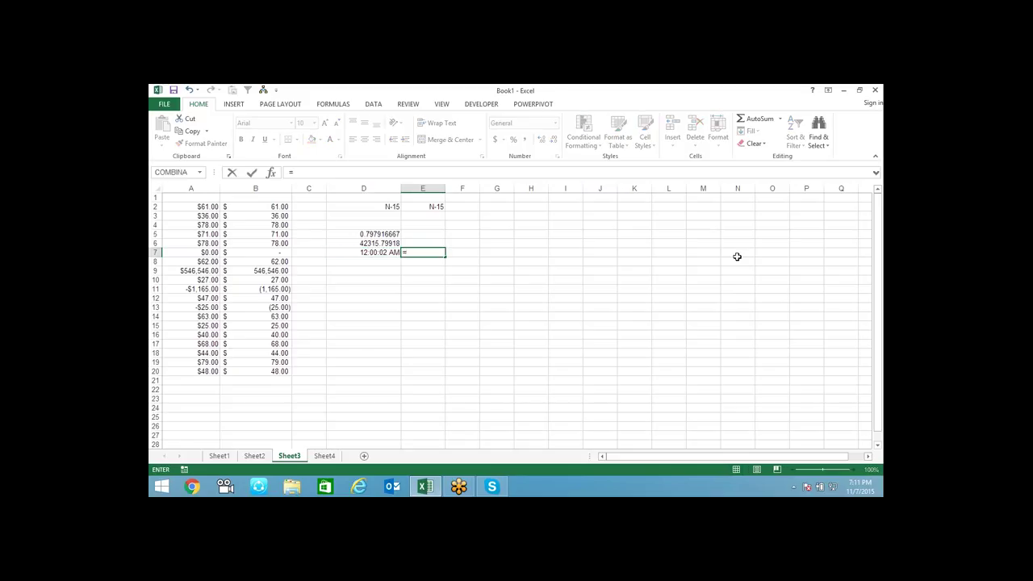
pyautogui.press('Left')
pyautogui.write('+1')
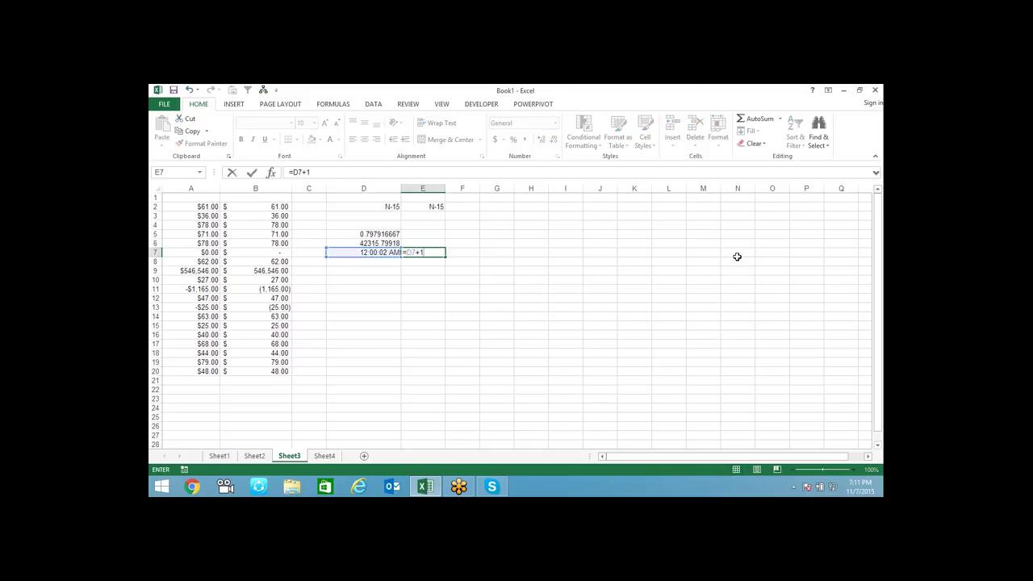
pyautogui.press('Return')
pyautogui.press('Up')
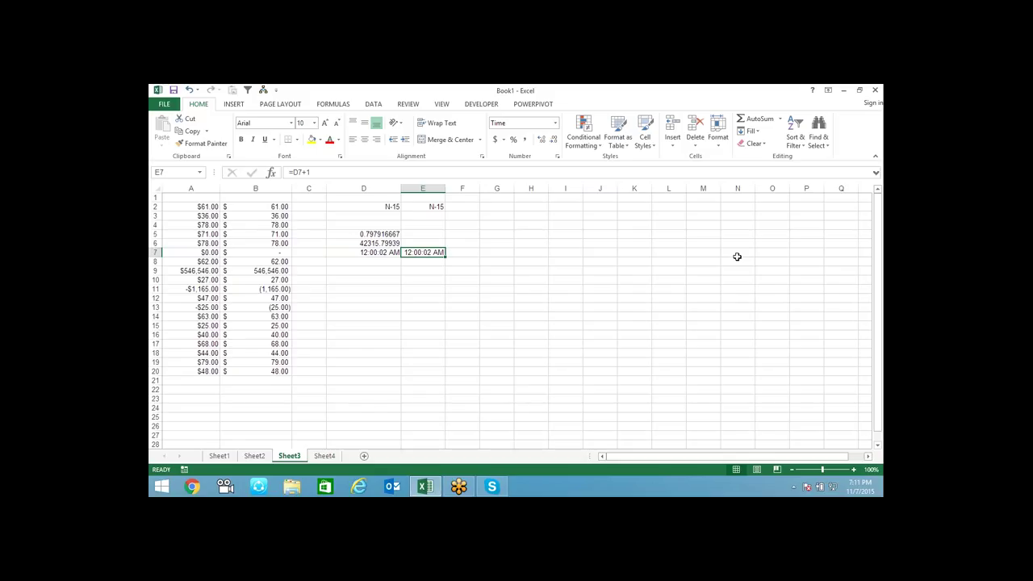
pyautogui.hotkey('shift', 'Left')
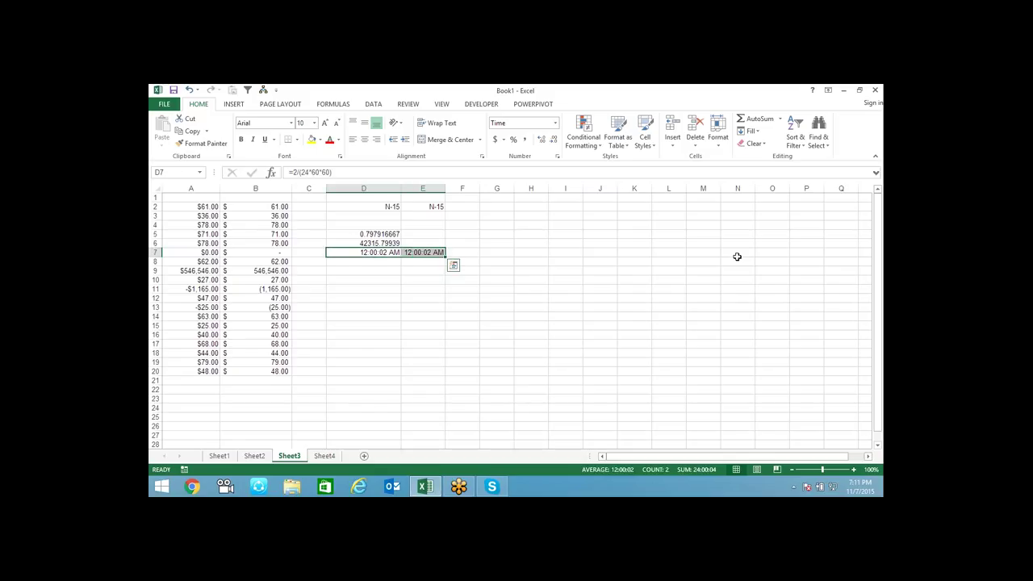
# - Try the 13:30:55 type, then apply elapsed-hours 37:30:55 so E7 reads 24:00:02
pyautogui.hotkey('ctrl', '1')
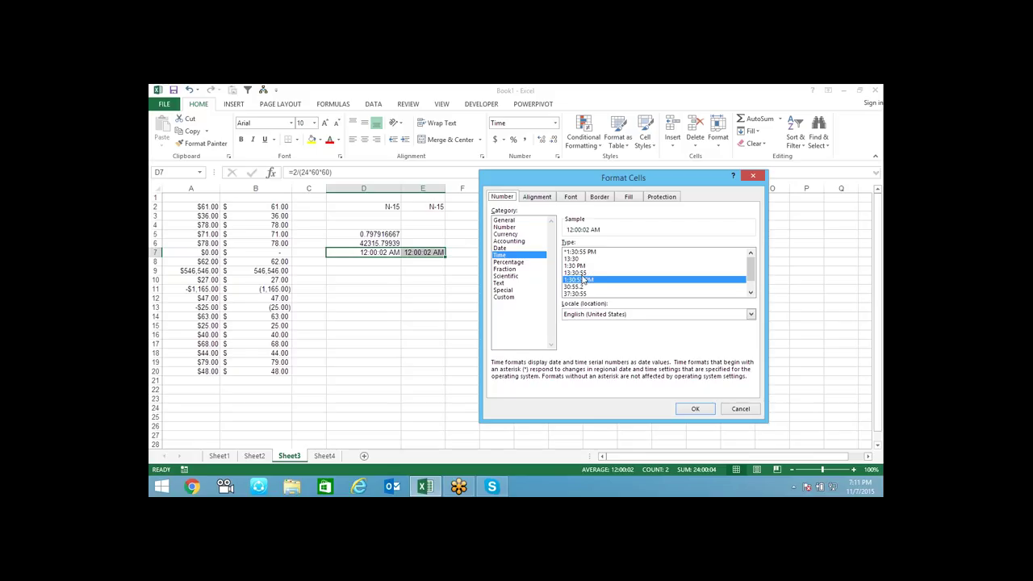
pyautogui.click(581, 273)
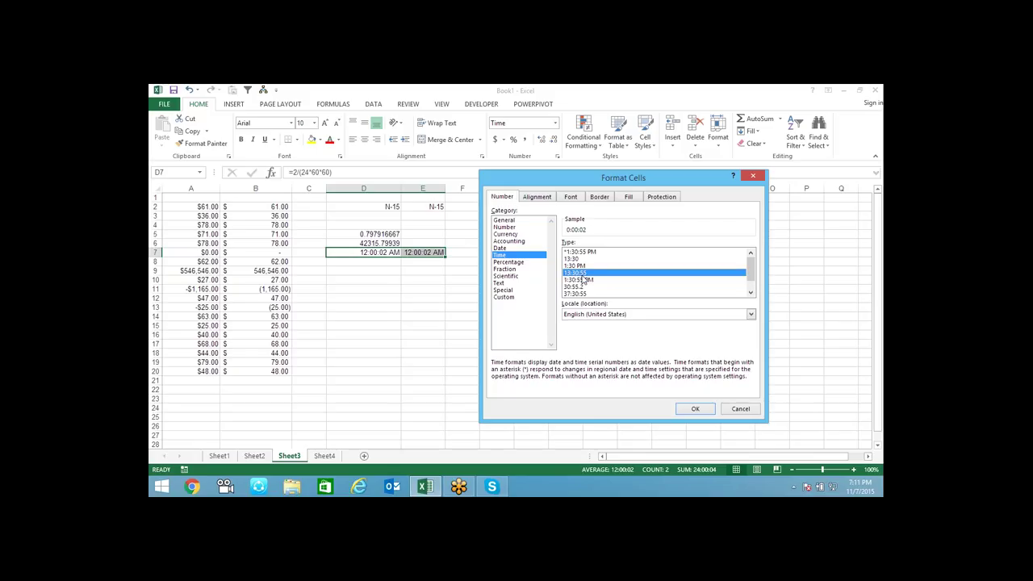
pyautogui.click(695, 410)
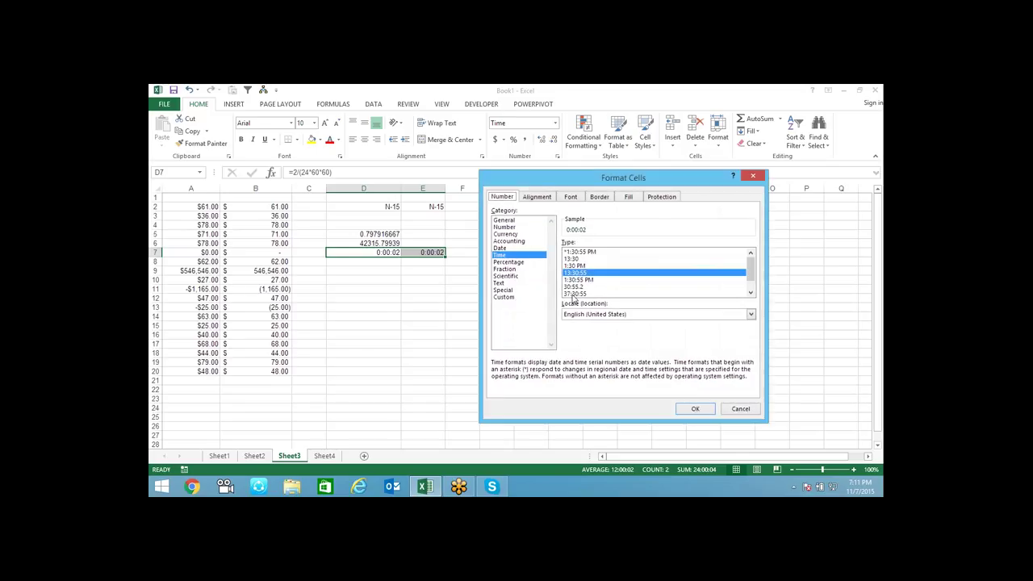
pyautogui.click(573, 296)
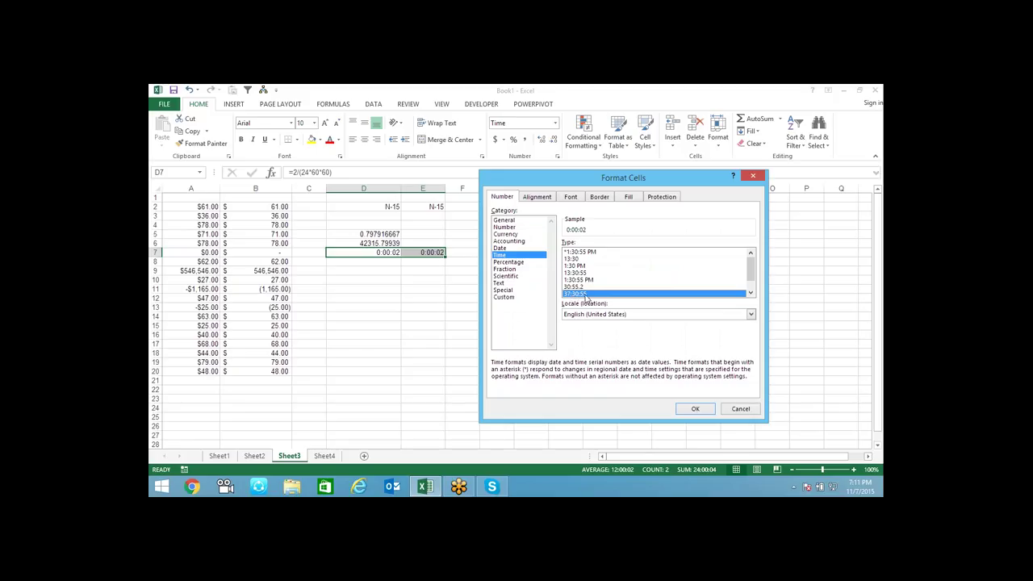
pyautogui.click(695, 408)
# - Check E7's =D7+1 formula, then select cell G6
pyautogui.click(485, 297)
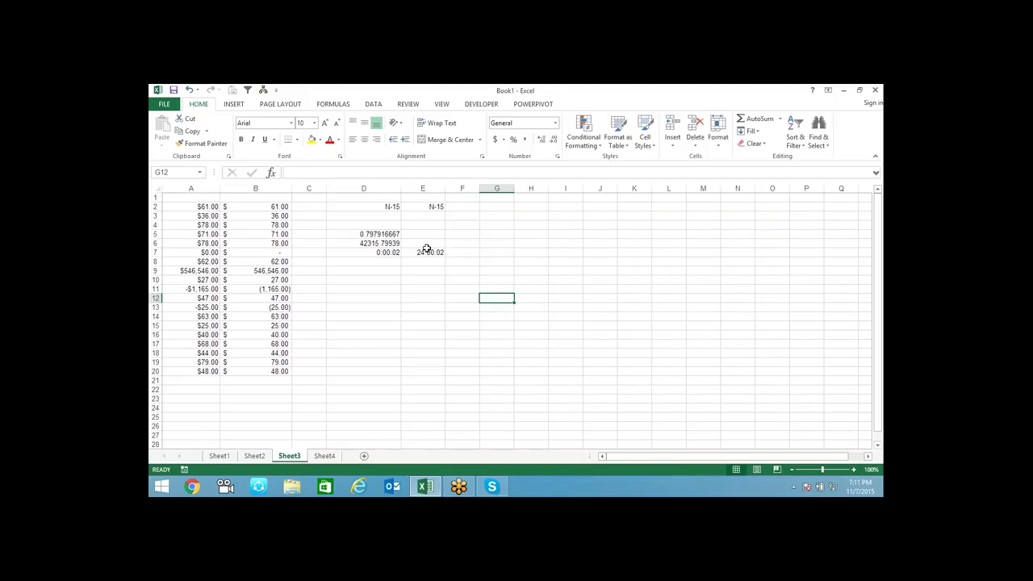
pyautogui.click(428, 251)
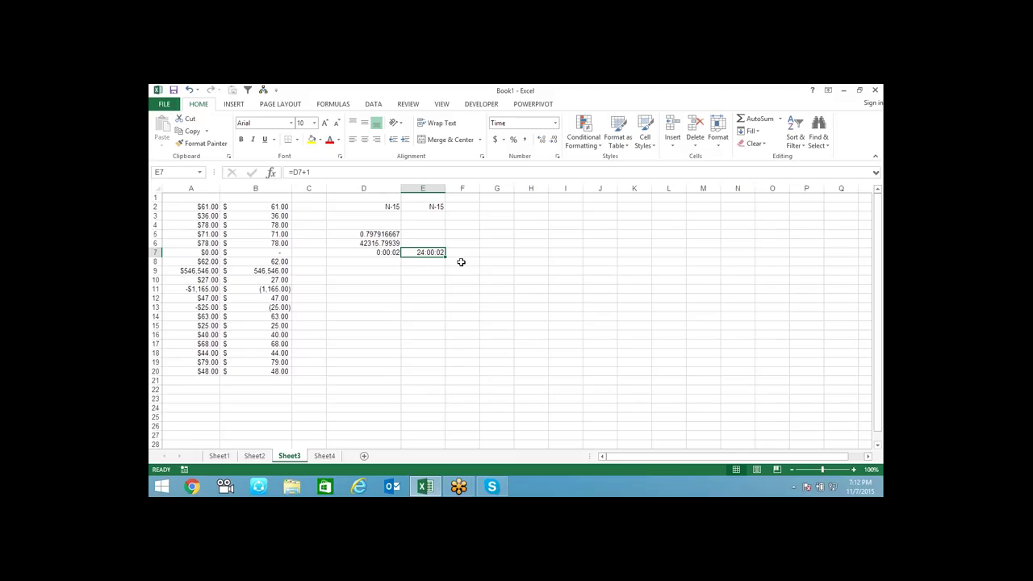
pyautogui.click(462, 262)
pyautogui.click(434, 265)
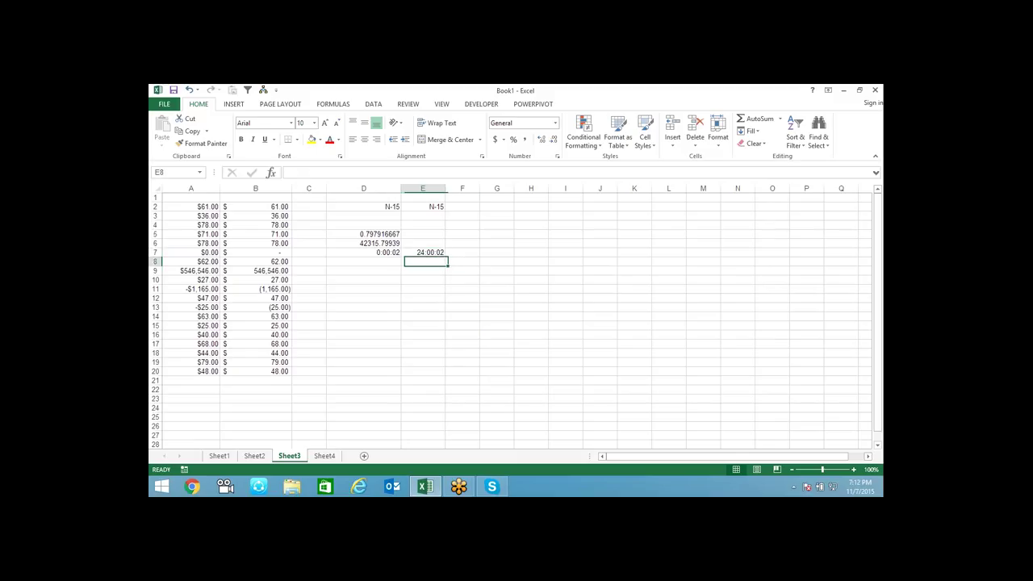
pyautogui.click(485, 241)
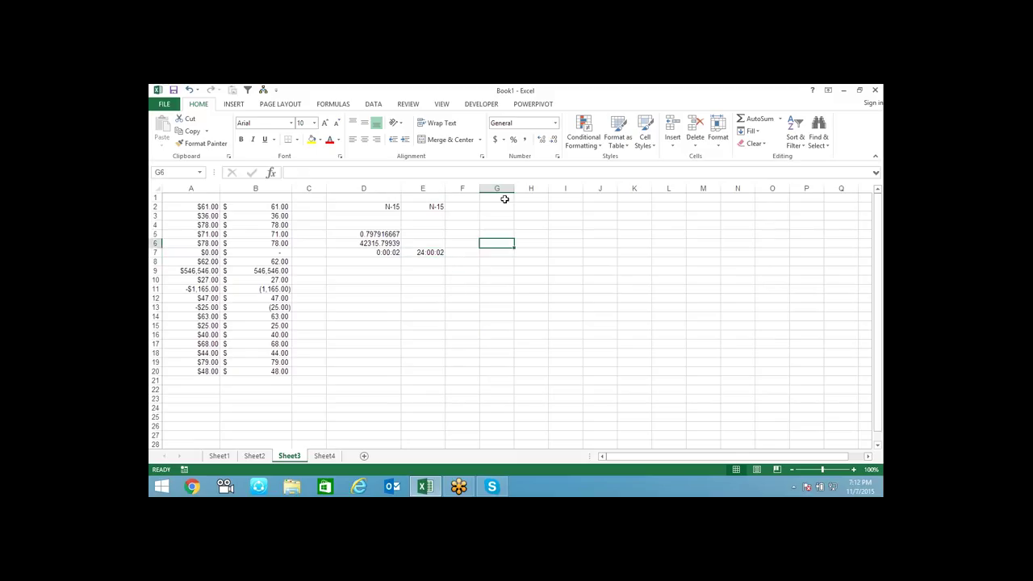
# - Widen column G and move to cell G5
pyautogui.moveTo(513, 190); pyautogui.dragTo(526, 190)
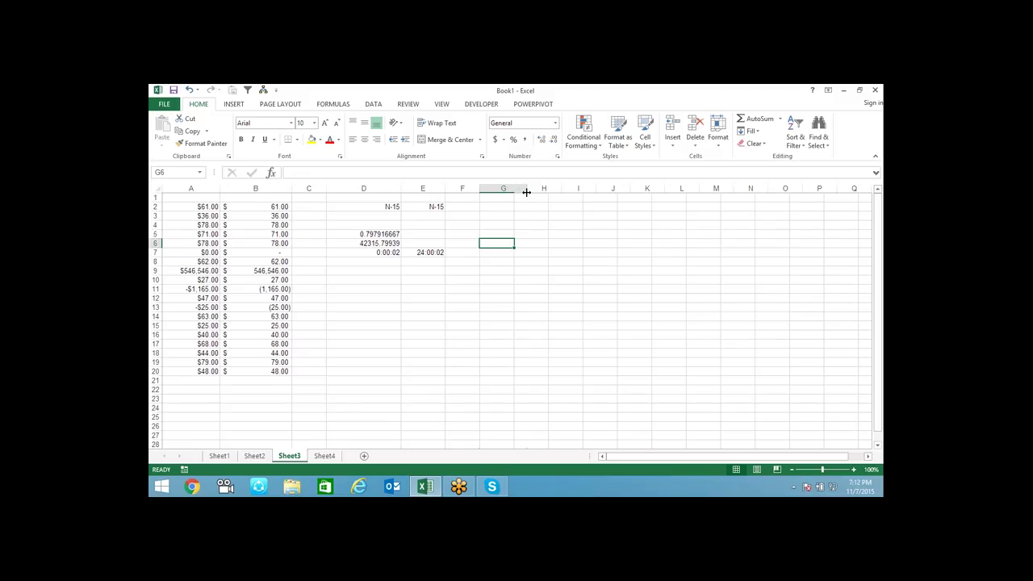
pyautogui.press('Up')
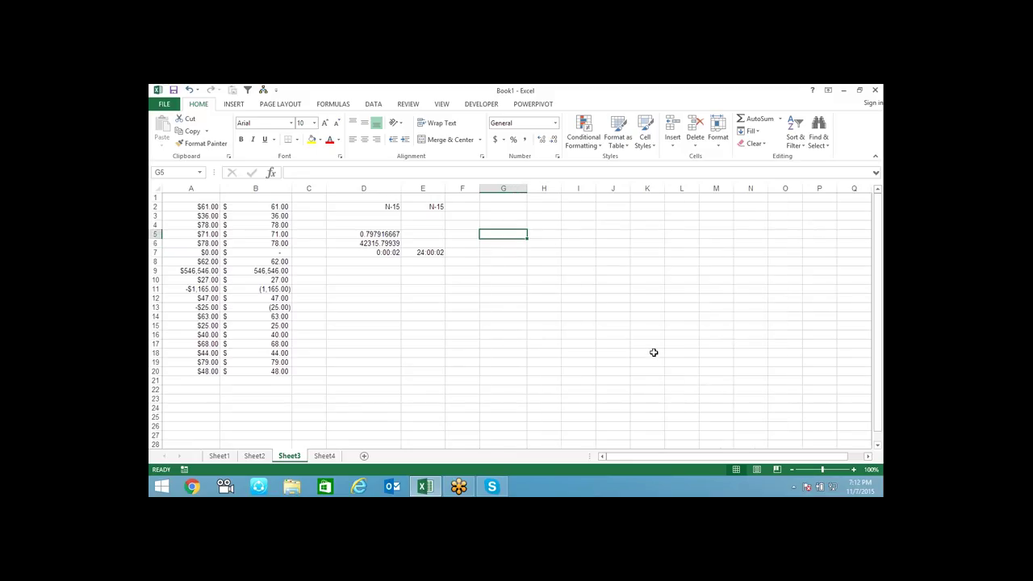
pyautogui.hotkey('ctrl', '1')
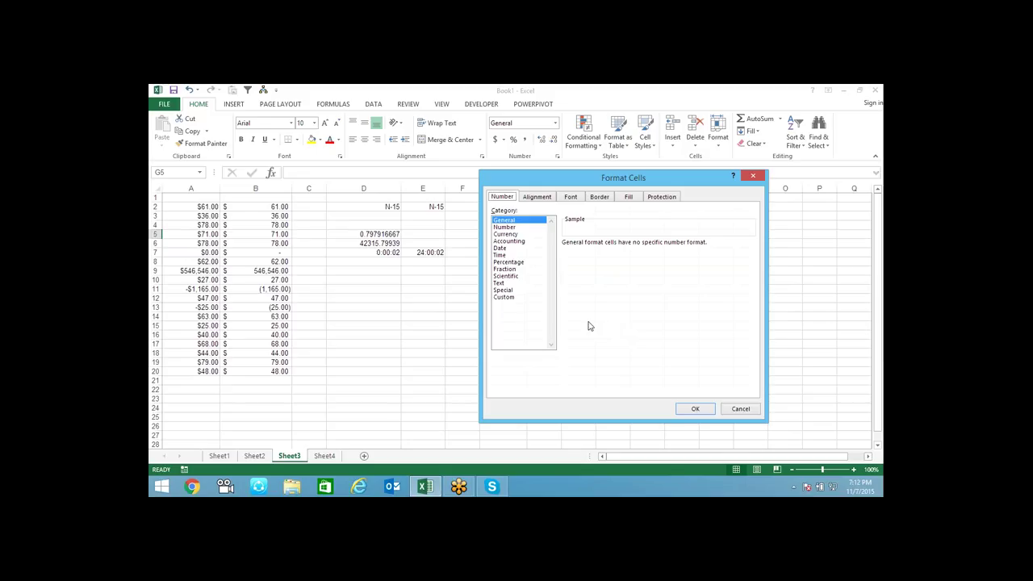
pyautogui.press('Escape')
# - Enter 1, 2, 3, 5, 2.5, 0.5 and 0.25 down G5:G11
pyautogui.write('1')
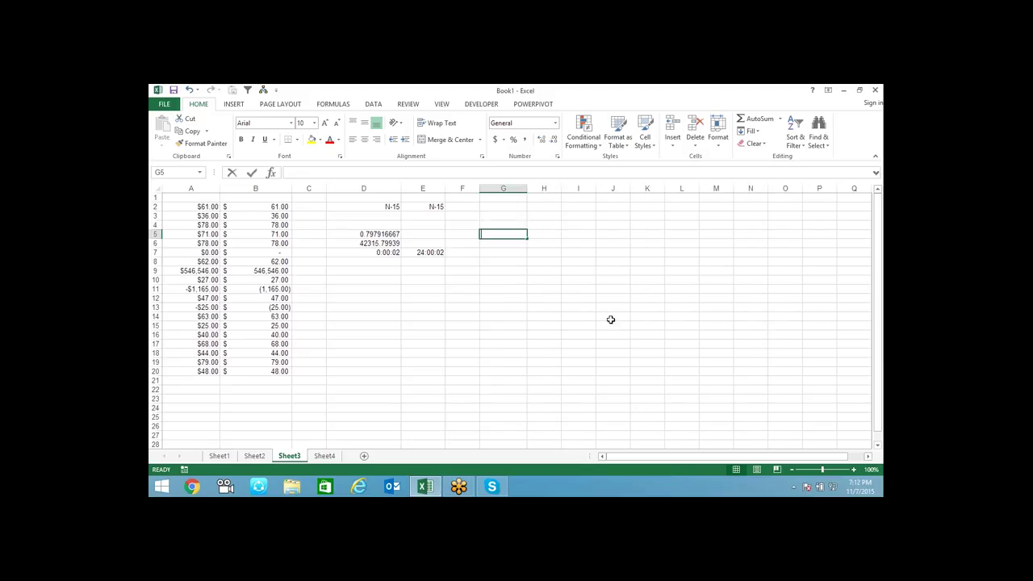
pyautogui.press('Return')
pyautogui.write('2')
pyautogui.press('Return')
pyautogui.write('3')
pyautogui.press('Return')
pyautogui.write('5')
pyautogui.press('Return')
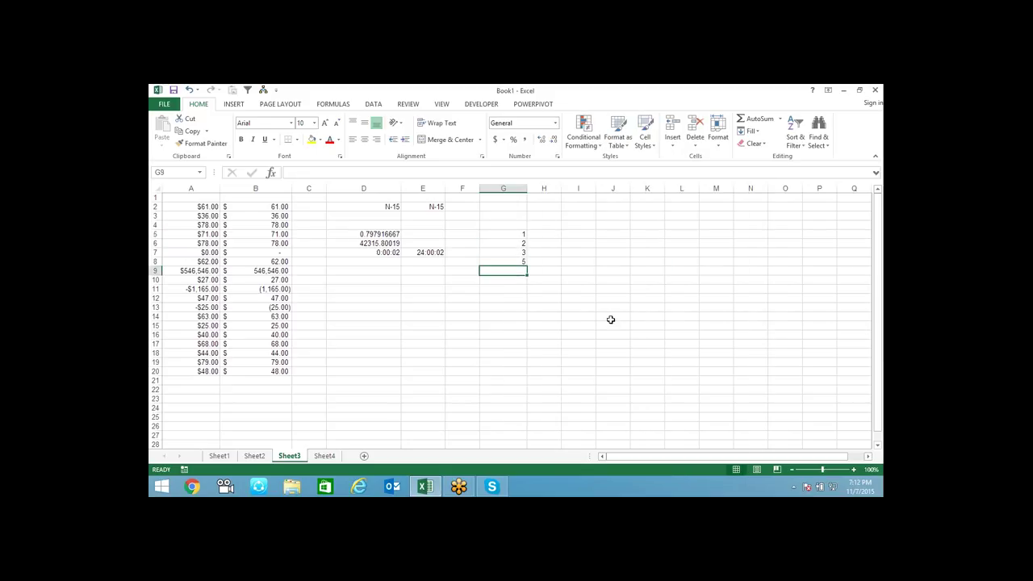
pyautogui.write('2.5')
pyautogui.press('Return')
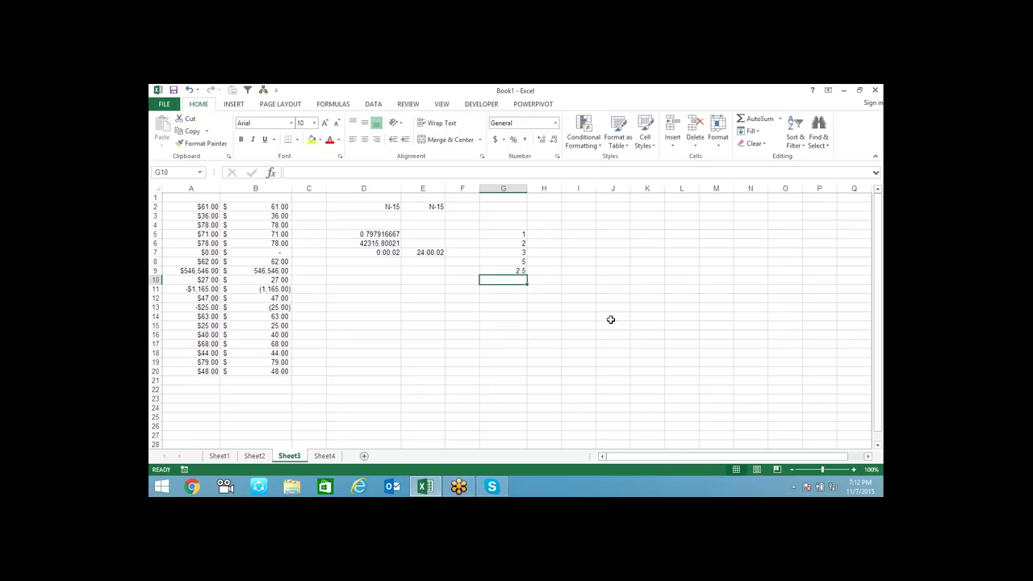
pyautogui.write('0')
pyautogui.press('Return')
pyautogui.write('0')
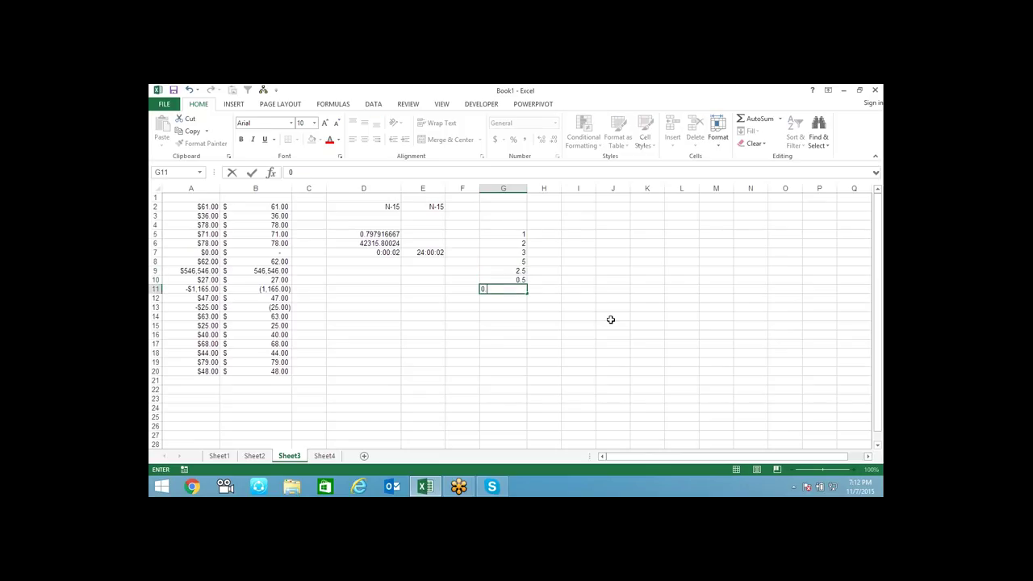
pyautogui.write('.25')
pyautogui.press('Return')
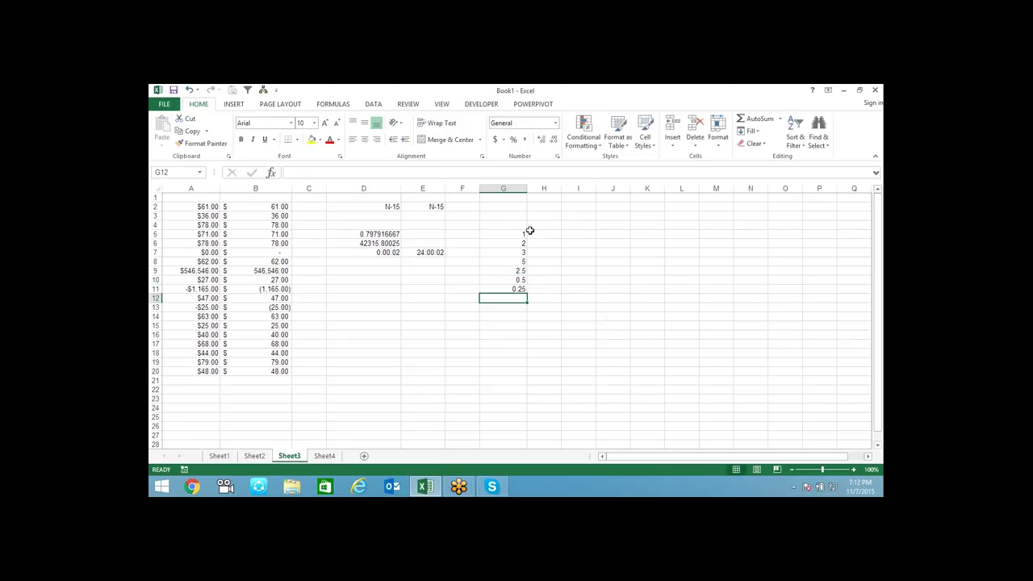
# - Format G5:G11 as Percentage with 2 decimals, then copy them and select H5
pyautogui.moveTo(519, 234); pyautogui.dragTo(521, 286)
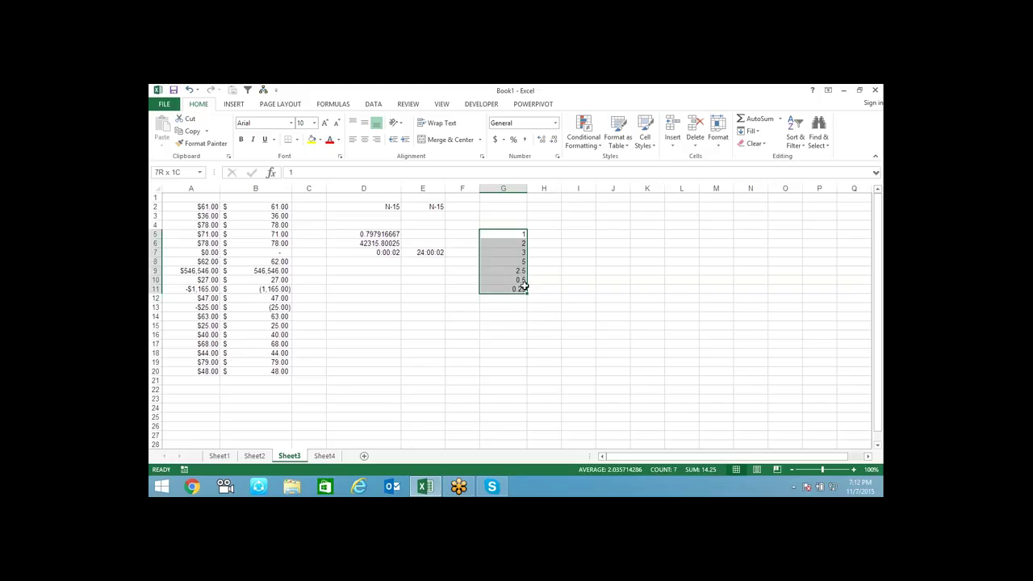
pyautogui.hotkey('ctrl', '1')
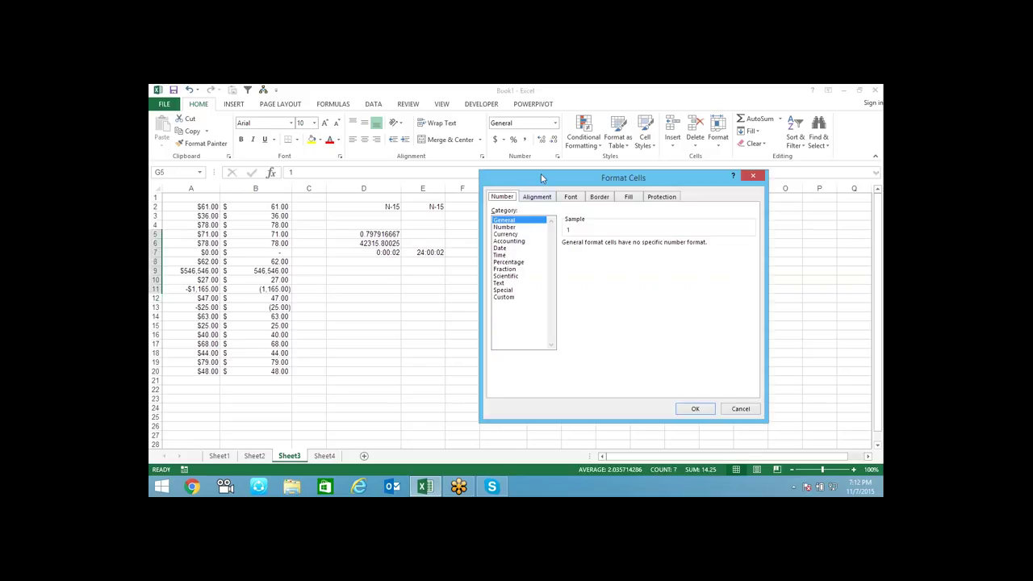
pyautogui.moveTo(541, 174); pyautogui.dragTo(620, 163)
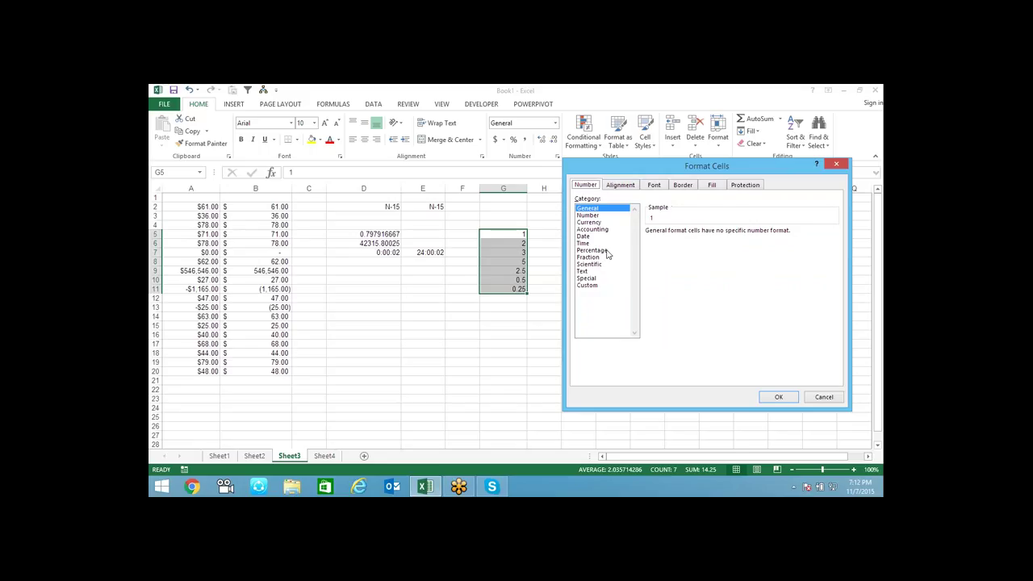
pyautogui.click(597, 250)
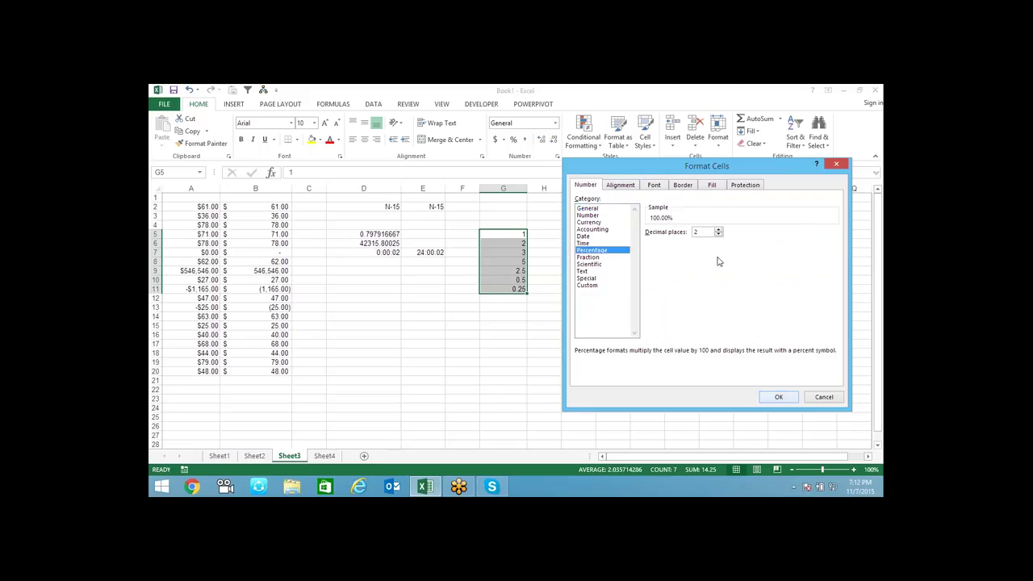
pyautogui.click(777, 396)
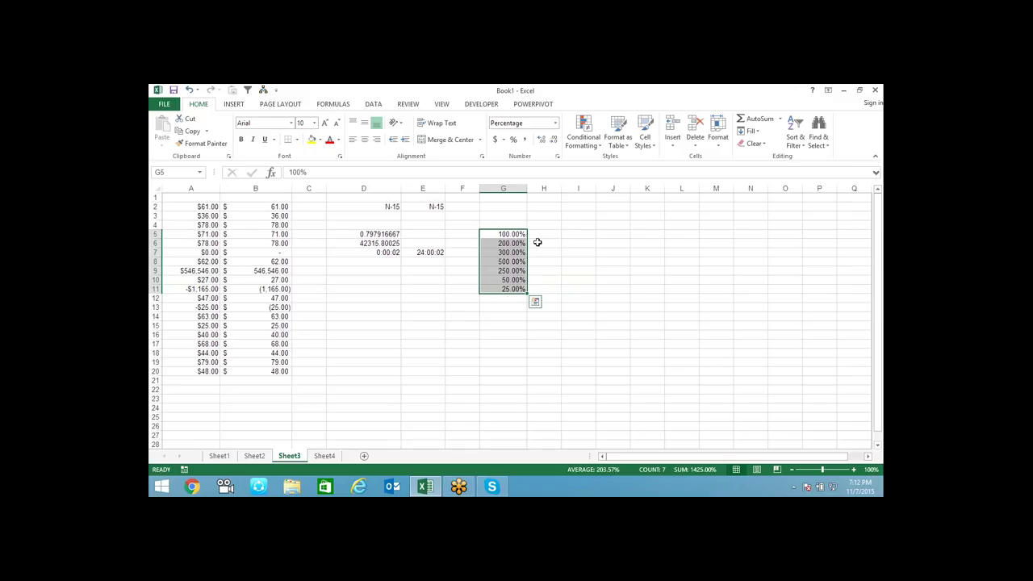
pyautogui.hotkey('ctrl', 'c')
pyautogui.click(545, 234)
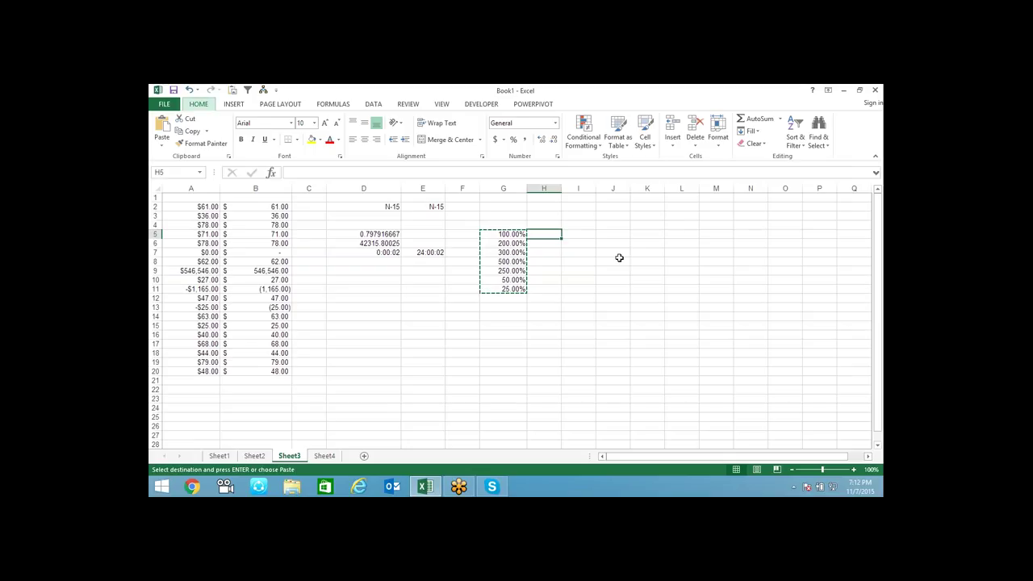
# - Paste the copied cells as values only into H5:H11 and compare G9 with H9
pyautogui.hotkey('ctrl', 'alt', 'v')
pyautogui.press('v')
pyautogui.press('Return')
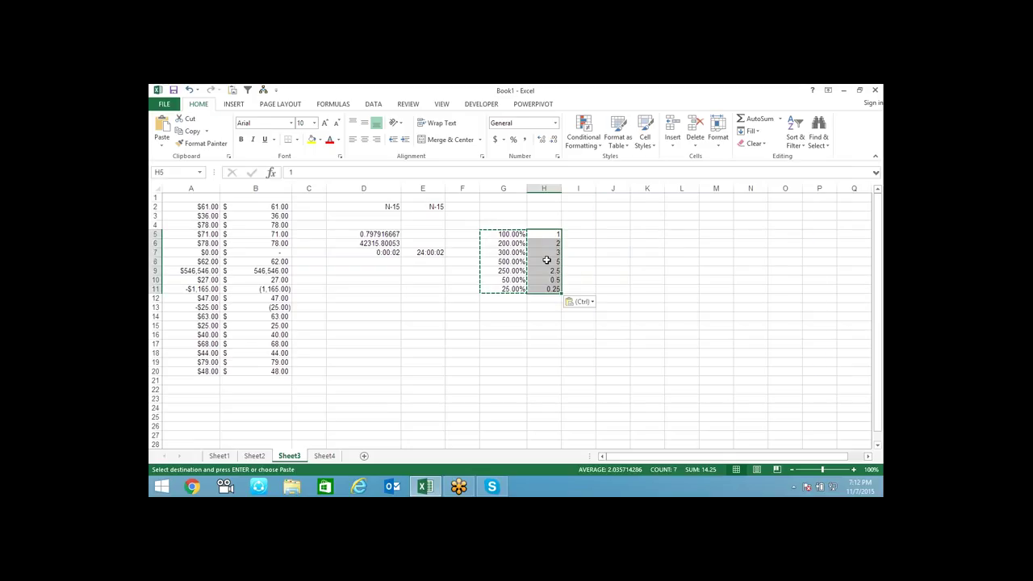
pyautogui.click(504, 271)
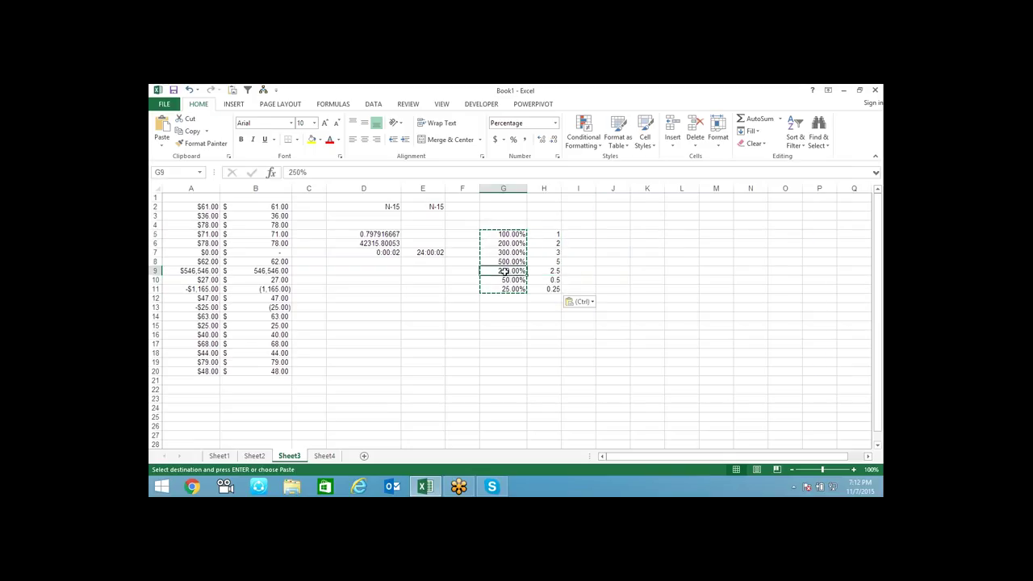
pyautogui.click(552, 273)
pyautogui.press('Escape')
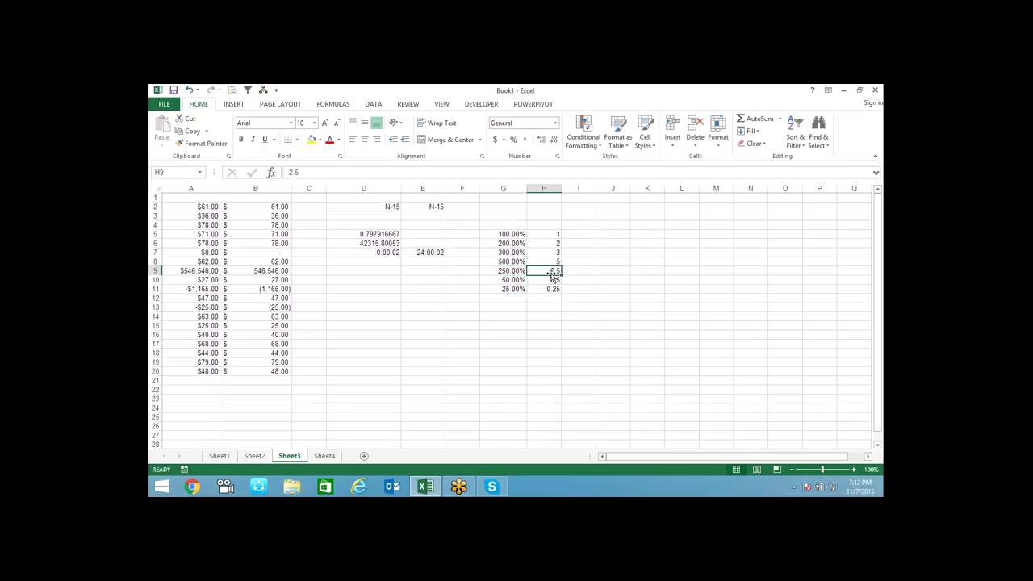
# - Change G7 to 250% and return G5:G11 to General format
pyautogui.click(508, 253)
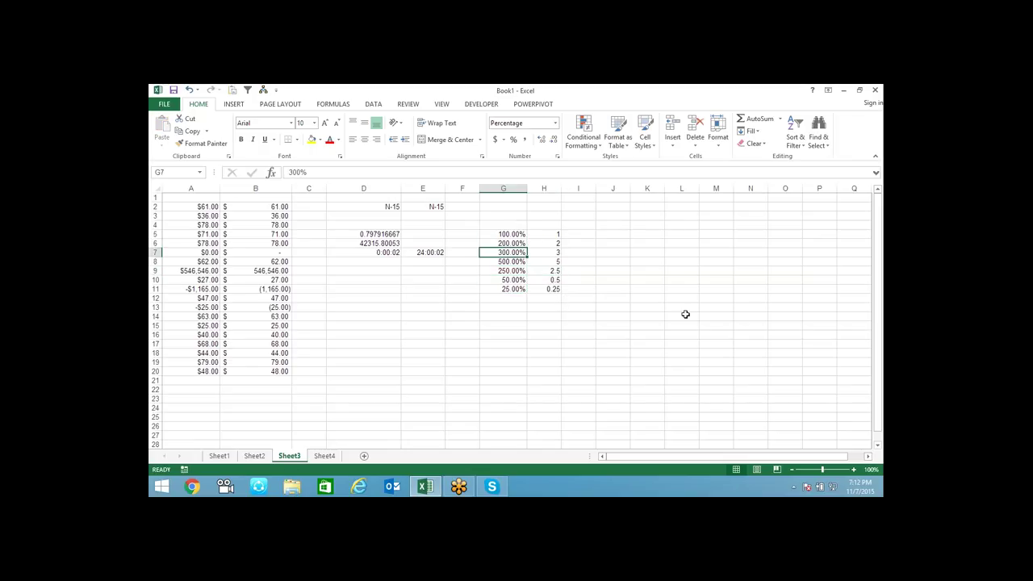
pyautogui.write('250')
pyautogui.press('Return')
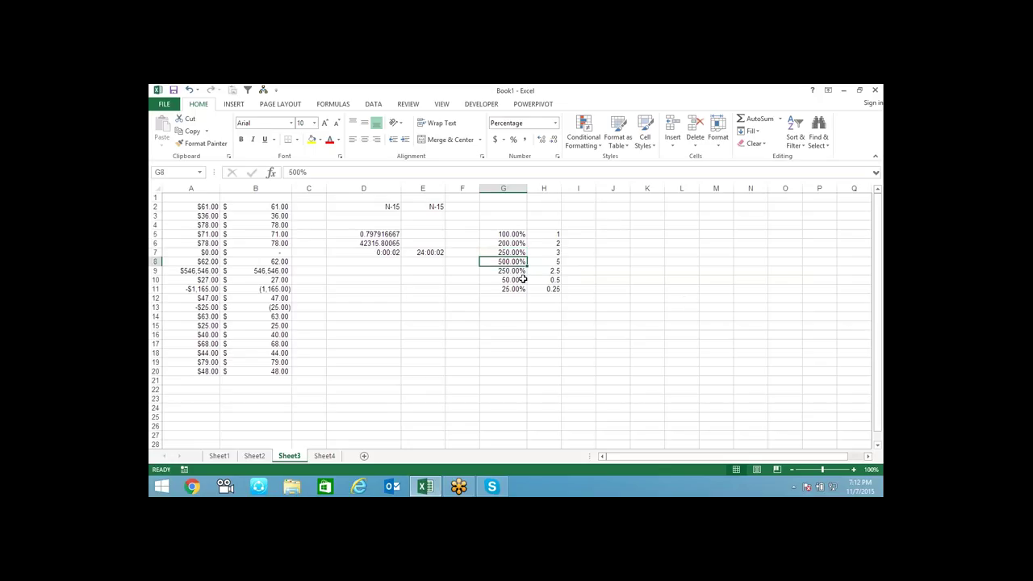
pyautogui.moveTo(509, 234); pyautogui.dragTo(508, 289)
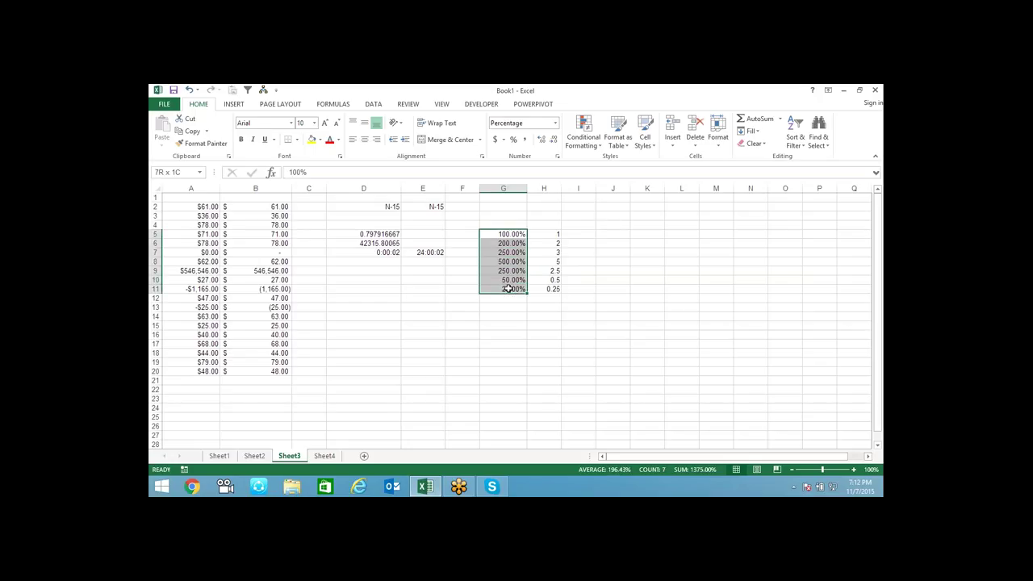
pyautogui.hotkey('ctrl', 'shift', '~')
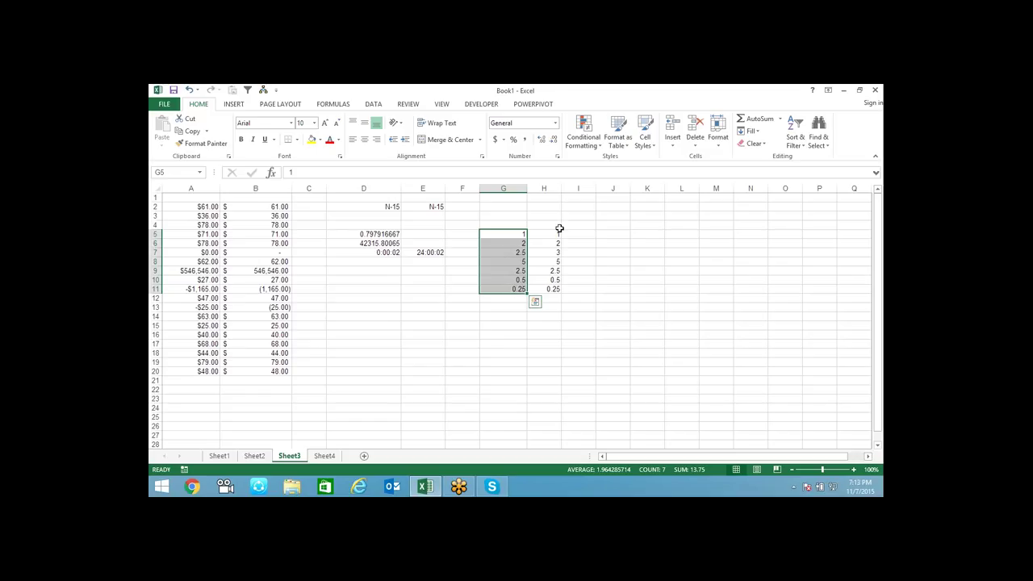
# - Apply the Fraction format to H5:H11, showing 2 1/2, 1/2 and 1/4
pyautogui.moveTo(545, 234); pyautogui.dragTo(557, 289)
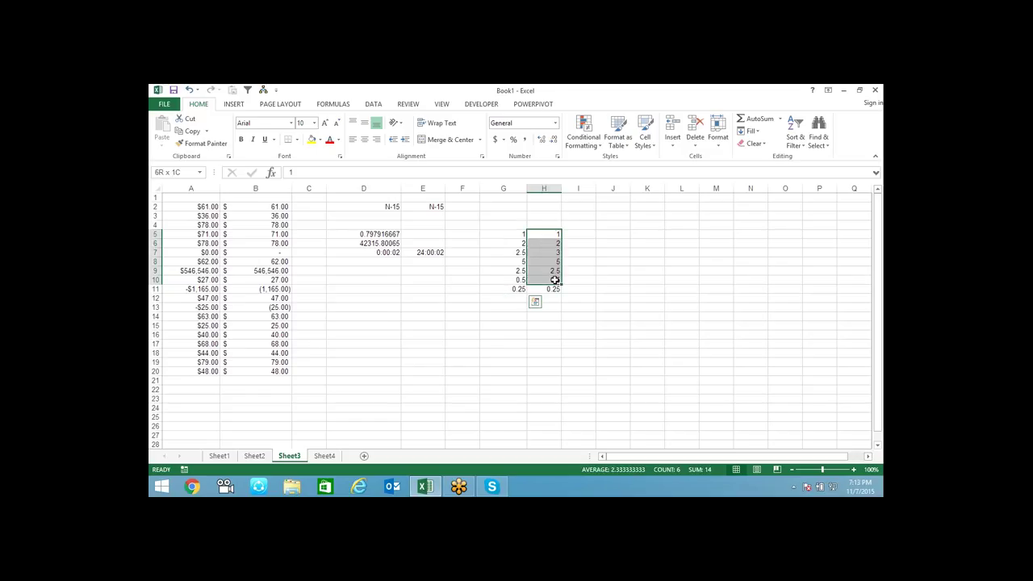
pyautogui.hotkey('ctrl', '1')
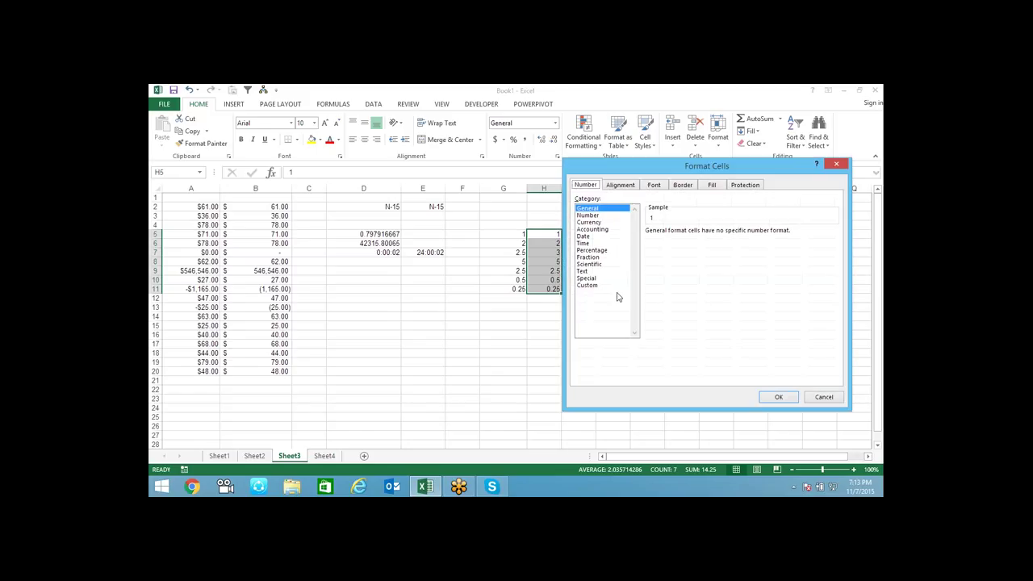
pyautogui.click(603, 258)
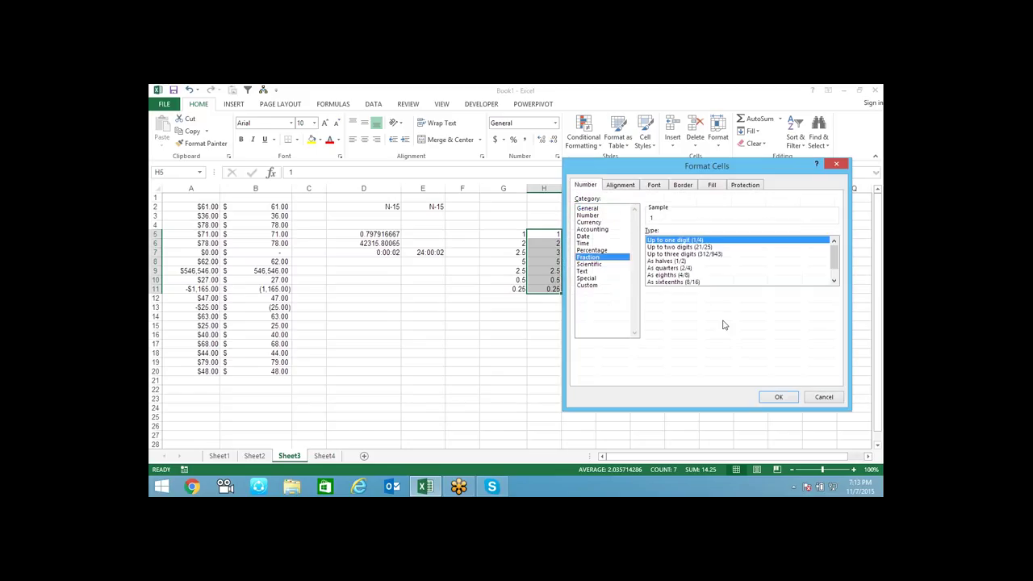
pyautogui.click(778, 397)
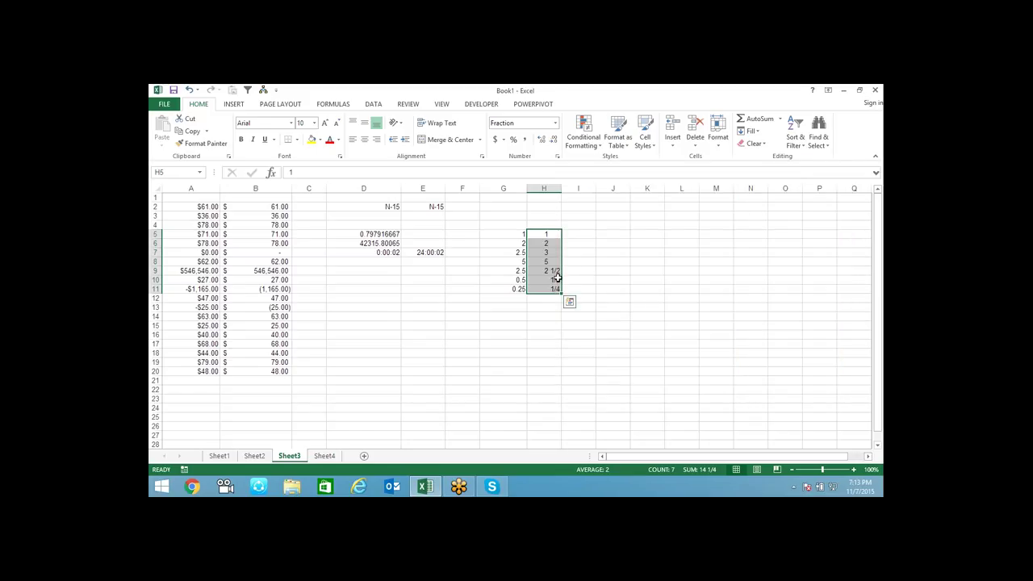
pyautogui.click(556, 280)
# - Replace H6 with 0.75, now displayed as 3/4
pyautogui.click(556, 245)
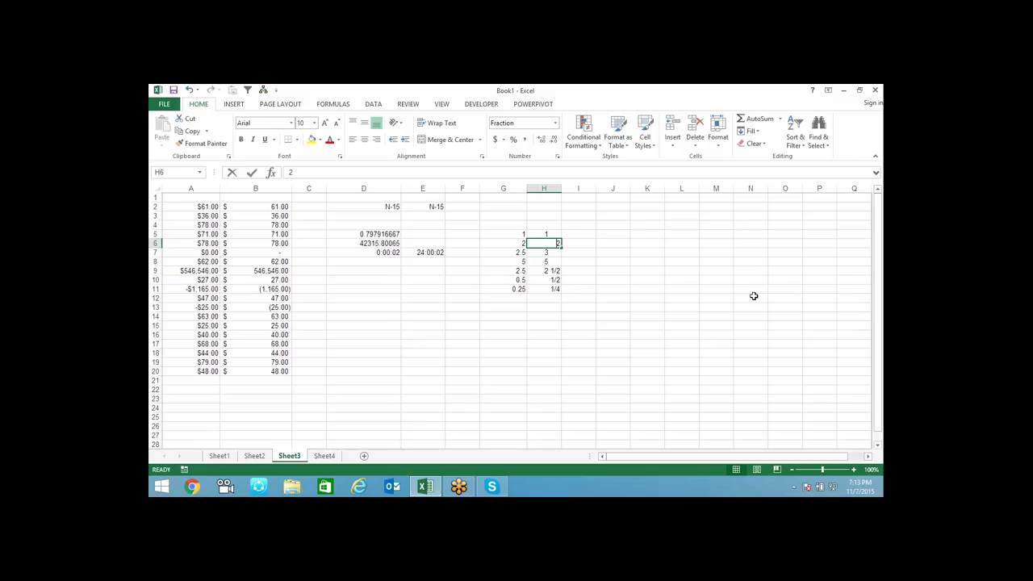
pyautogui.write('0.75')
pyautogui.press('Return')
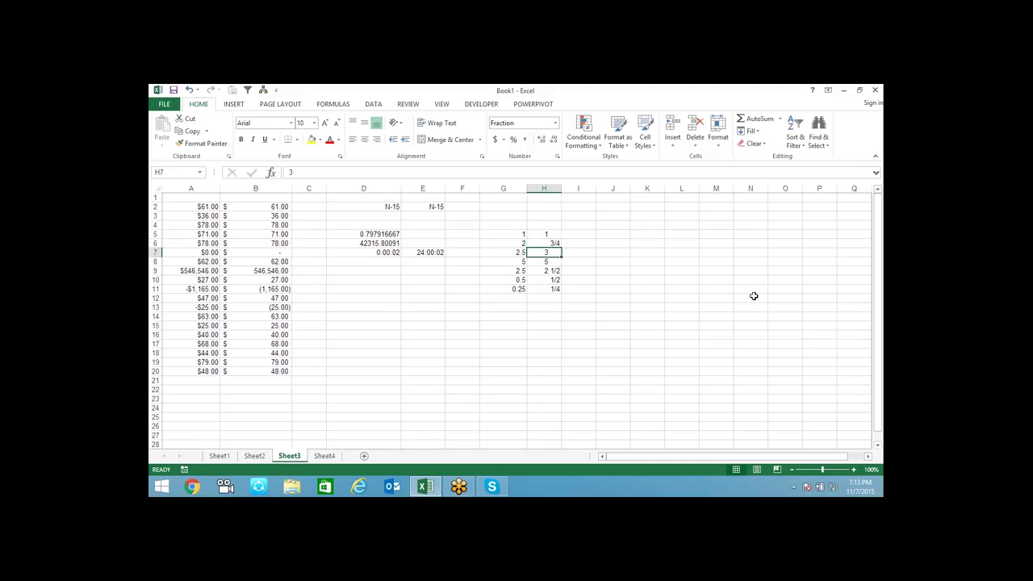
pyautogui.click(411, 288)
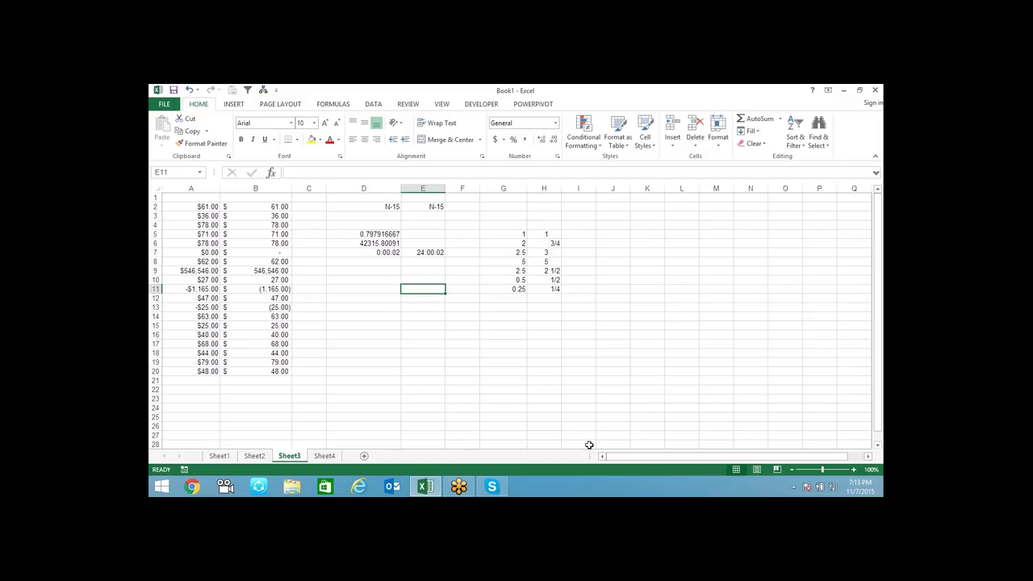
# - Test an apostrophe-prefixed '0045 entry in E11, then delete it
pyautogui.write("'")
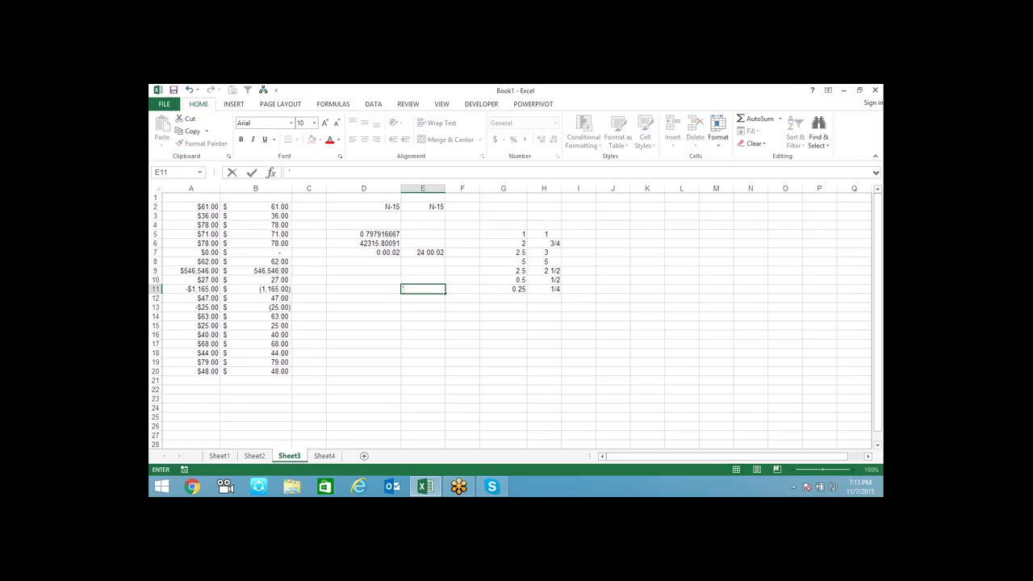
pyautogui.write('0023')
pyautogui.write('45')
pyautogui.press('Return')
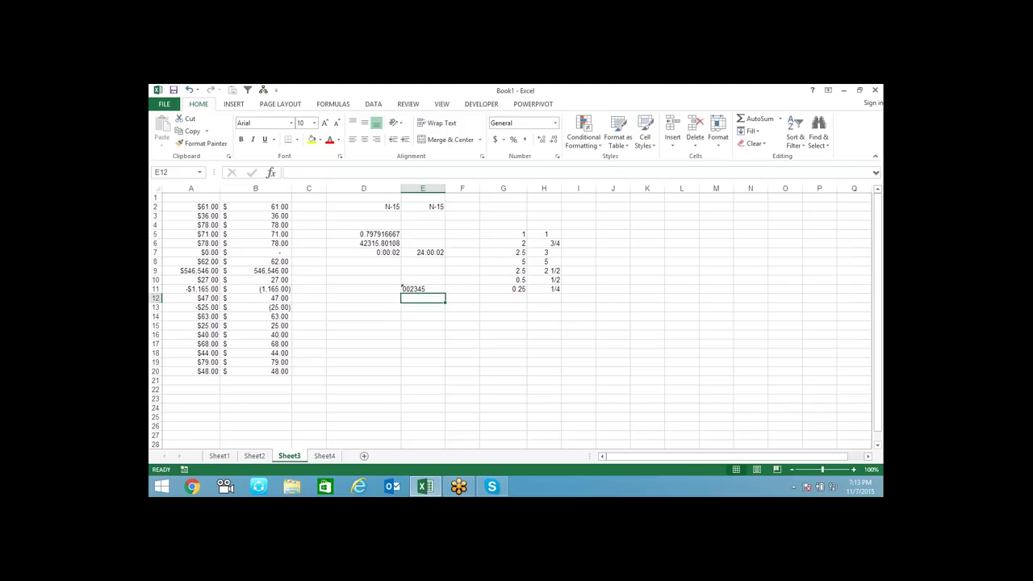
pyautogui.press('Up')
pyautogui.press('Delete')
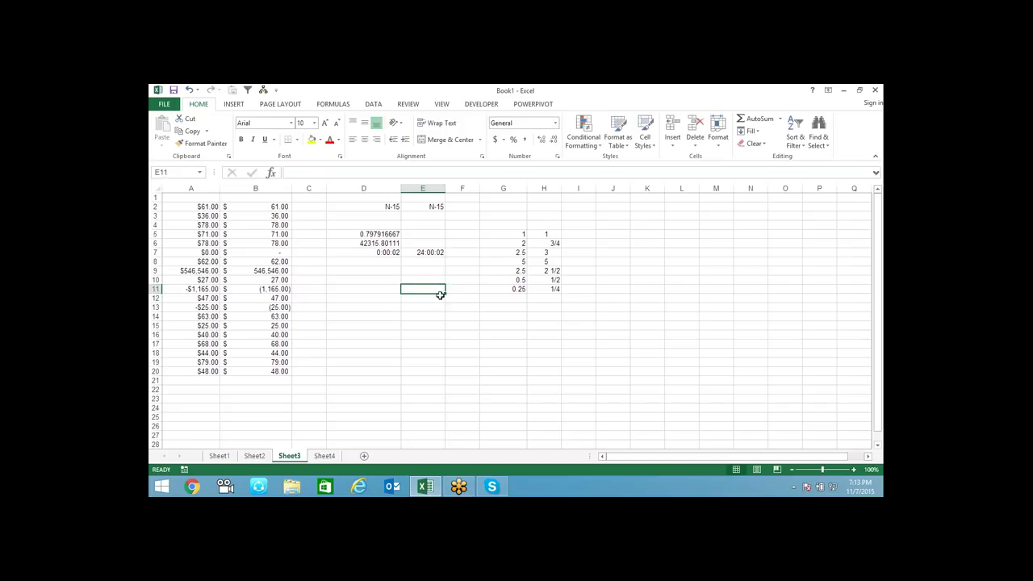
# - Give E11:E17 all borders and the Text number format
pyautogui.moveTo(431, 289); pyautogui.dragTo(430, 343)
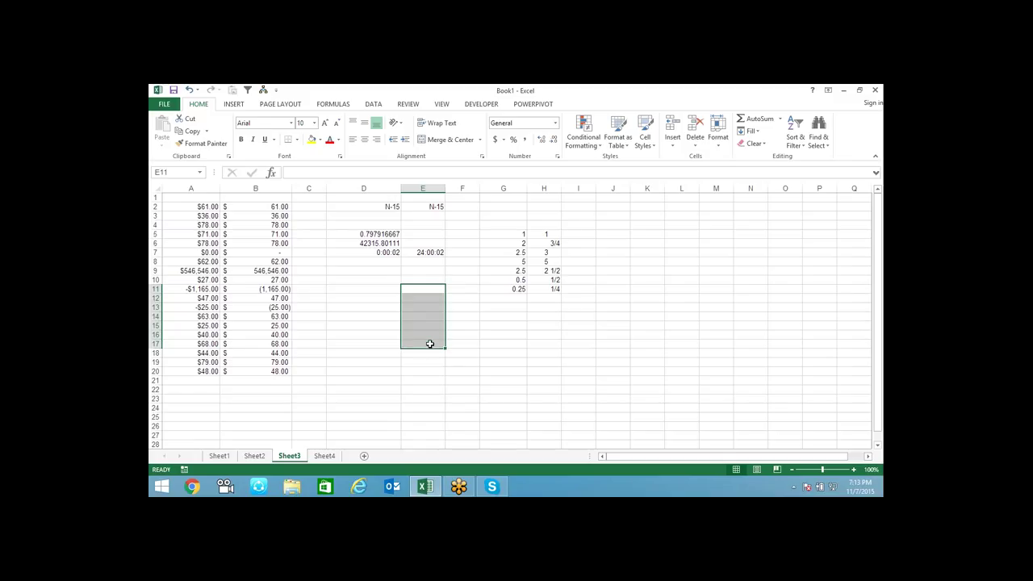
pyautogui.press('alt')
pyautogui.press('h')
pyautogui.press('b')
pyautogui.press('a')
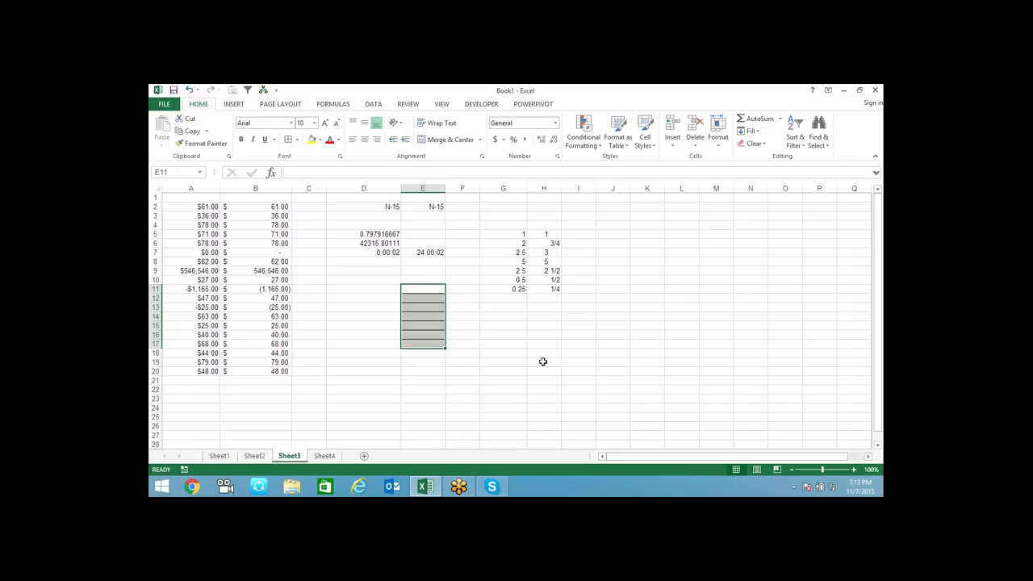
pyautogui.hotkey('ctrl', '1')
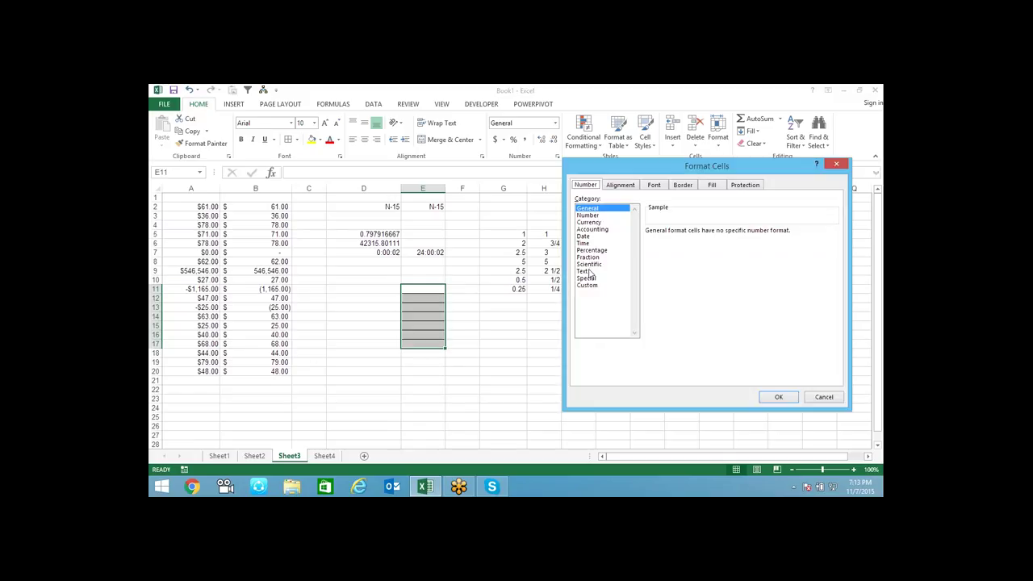
pyautogui.click(589, 272)
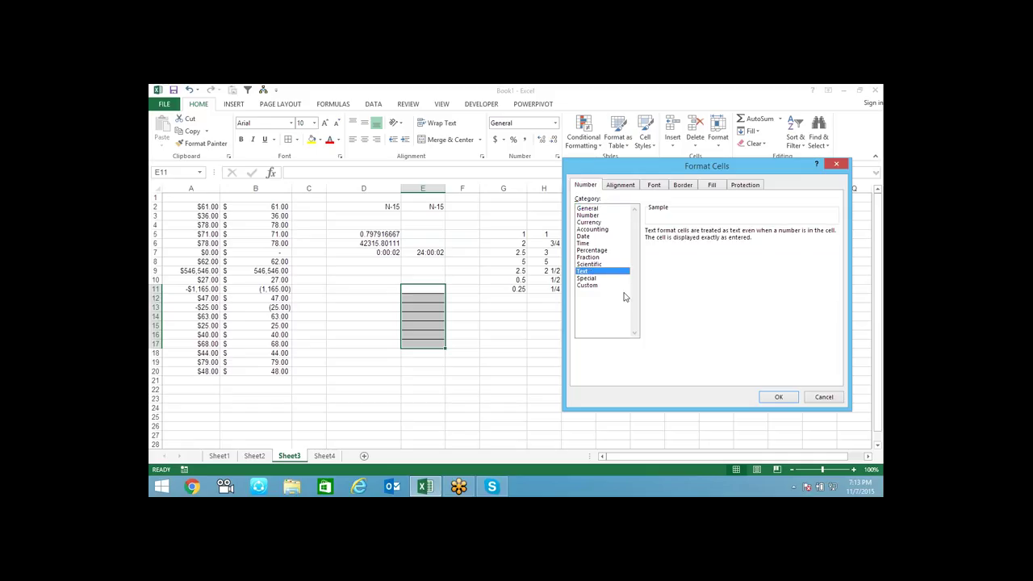
pyautogui.click(775, 399)
# - Type the codes 0002365, 002536 and 024563 into E11:E13
pyautogui.click(419, 289)
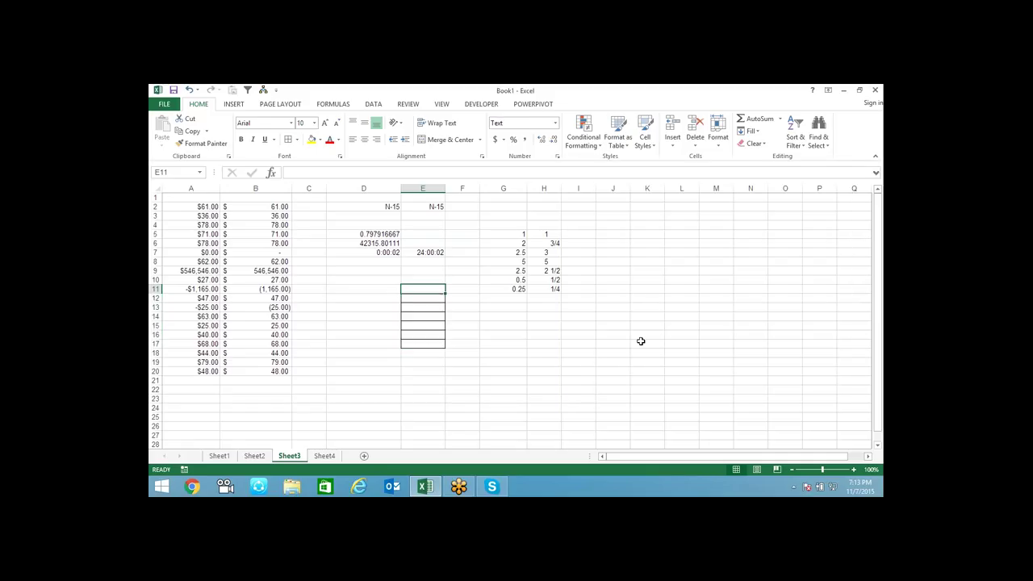
pyautogui.write('0002365')
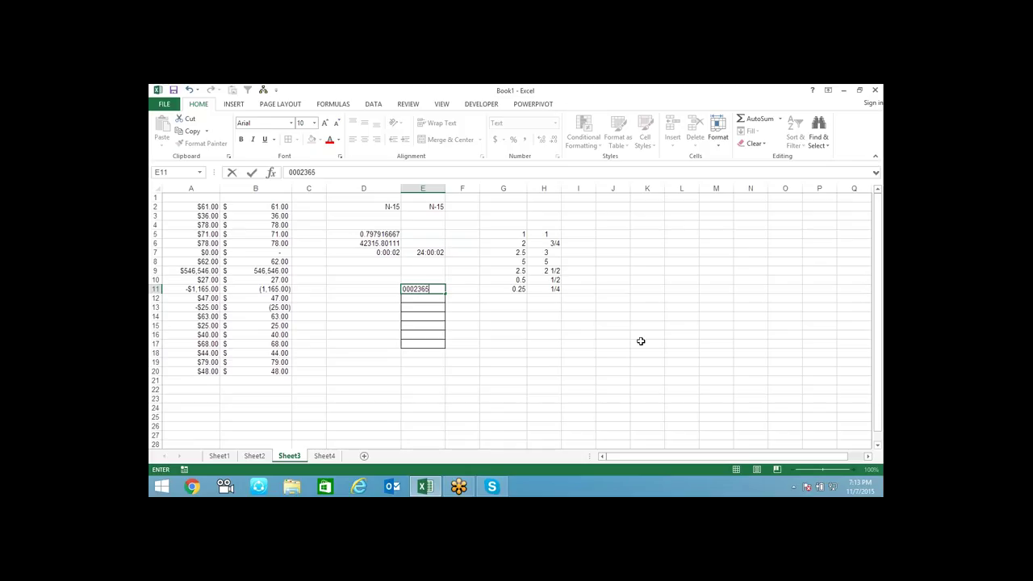
pyautogui.press('Return')
pyautogui.write('0025')
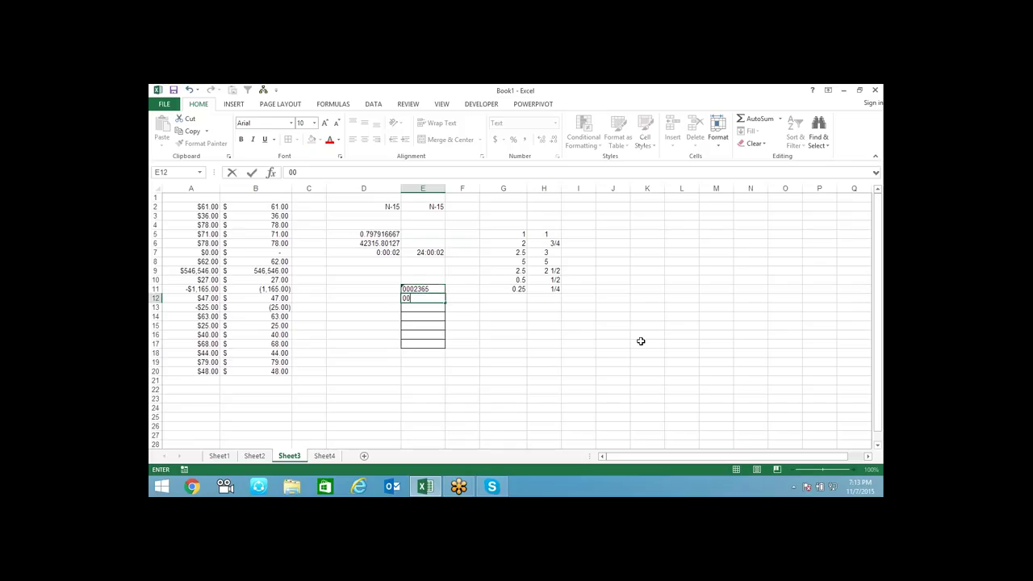
pyautogui.write('36')
pyautogui.press('Return')
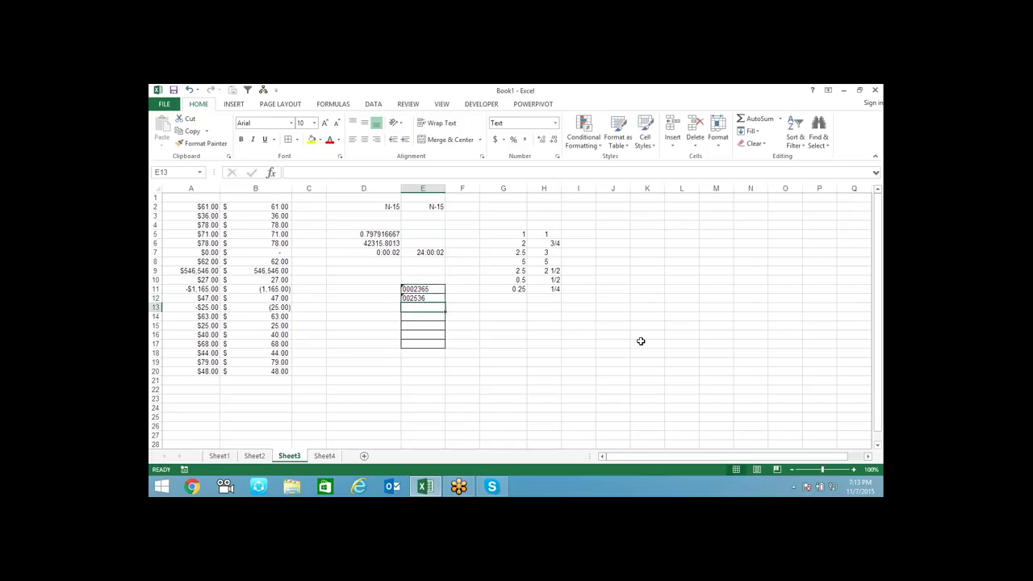
pyautogui.write('024563')
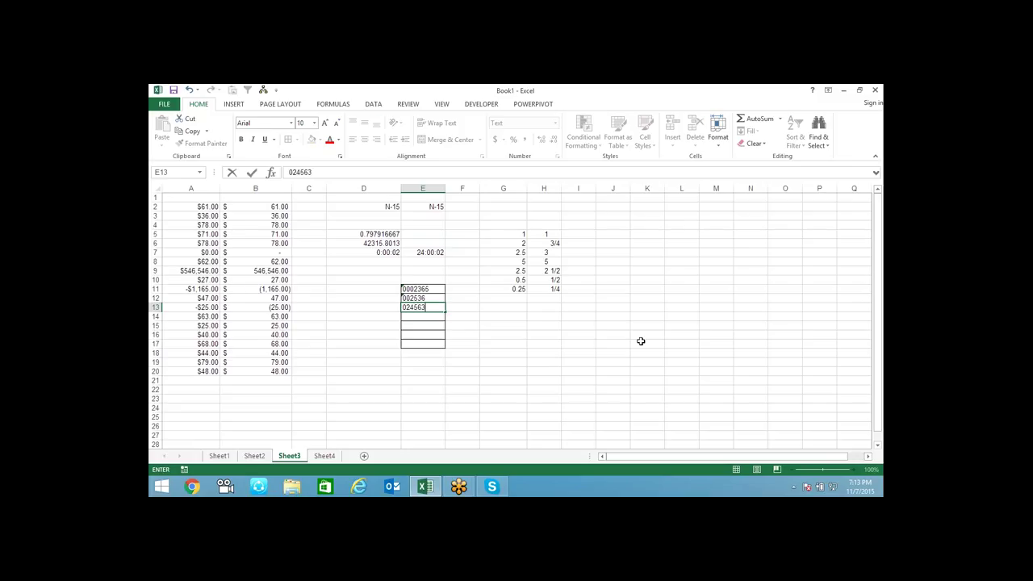
pyautogui.press('Return')
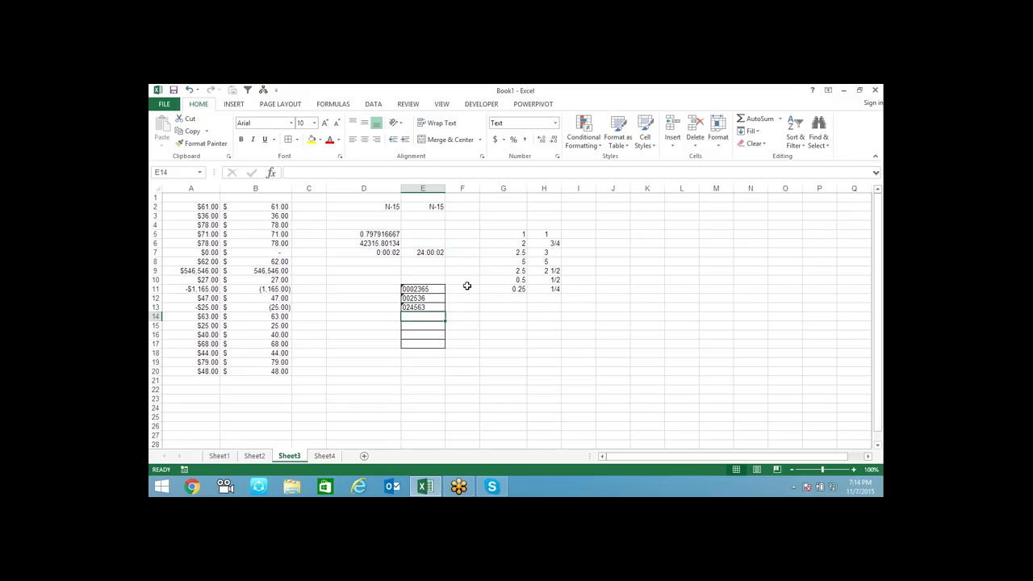
pyautogui.moveTo(467, 286); pyautogui.dragTo(465, 343)
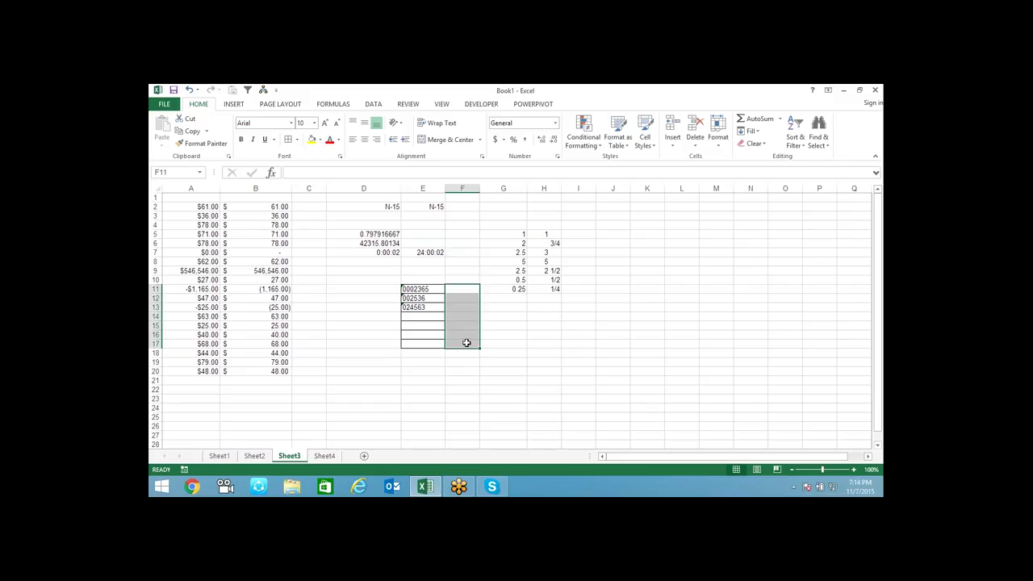
# - Put all borders on F11:F17 and set F11:F17 to Text format
pyautogui.hotkey('alt', 'h')
pyautogui.press('b')
pyautogui.press('a')
pyautogui.click(467, 288)
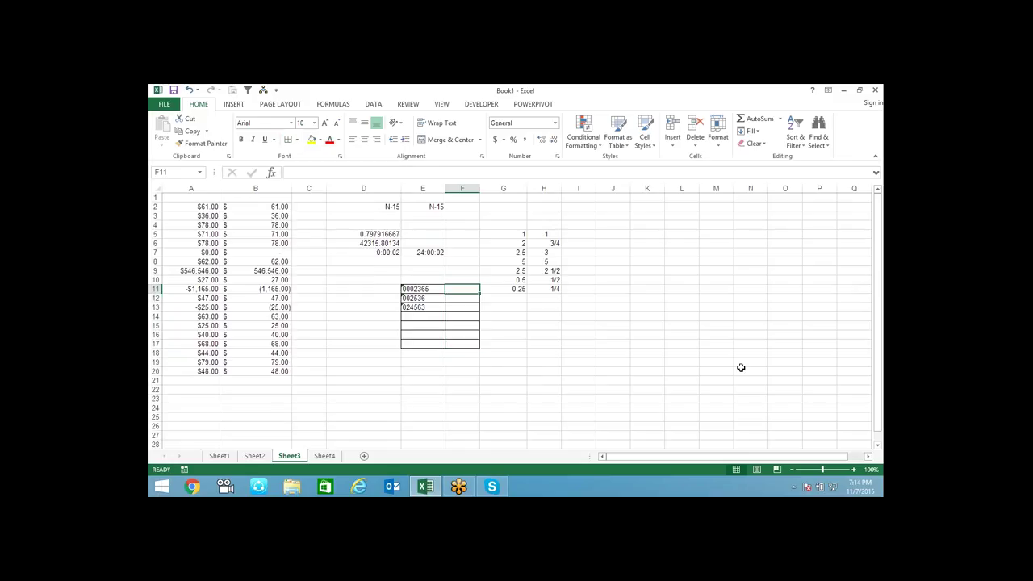
pyautogui.write('=')
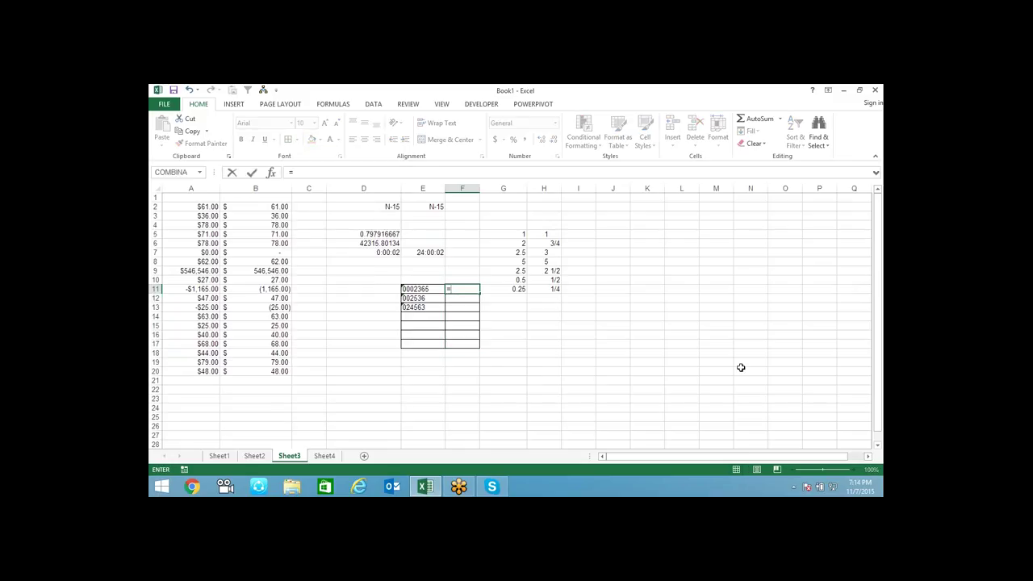
pyautogui.press('Escape')
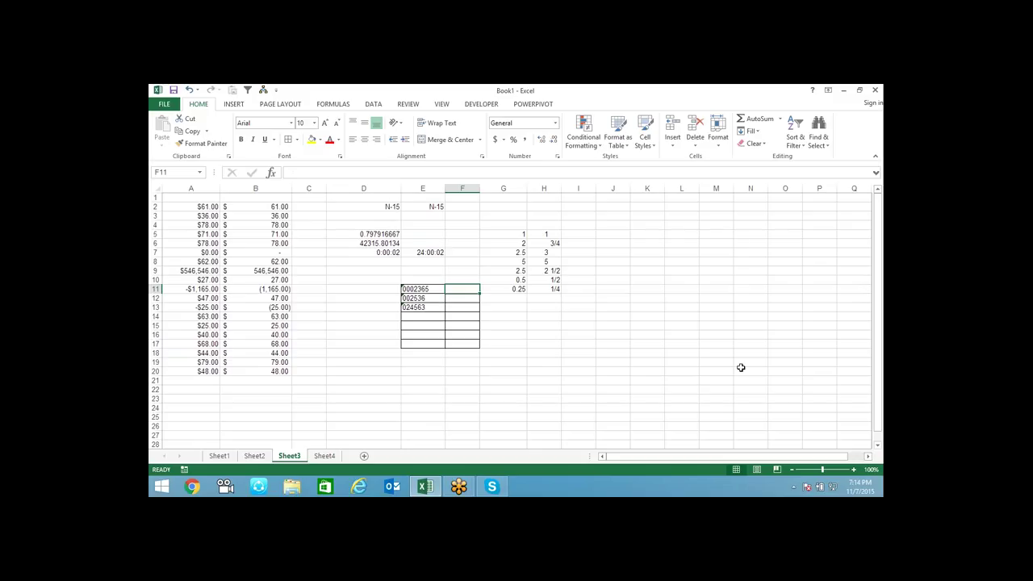
pyautogui.hotkey('shift', 'Down')
pyautogui.hotkey('shift', 'Down')
pyautogui.hotkey('shift', 'Down')
pyautogui.hotkey('shift', 'Down')
pyautogui.hotkey('shift', 'Down')
pyautogui.hotkey('shift', 'Down')
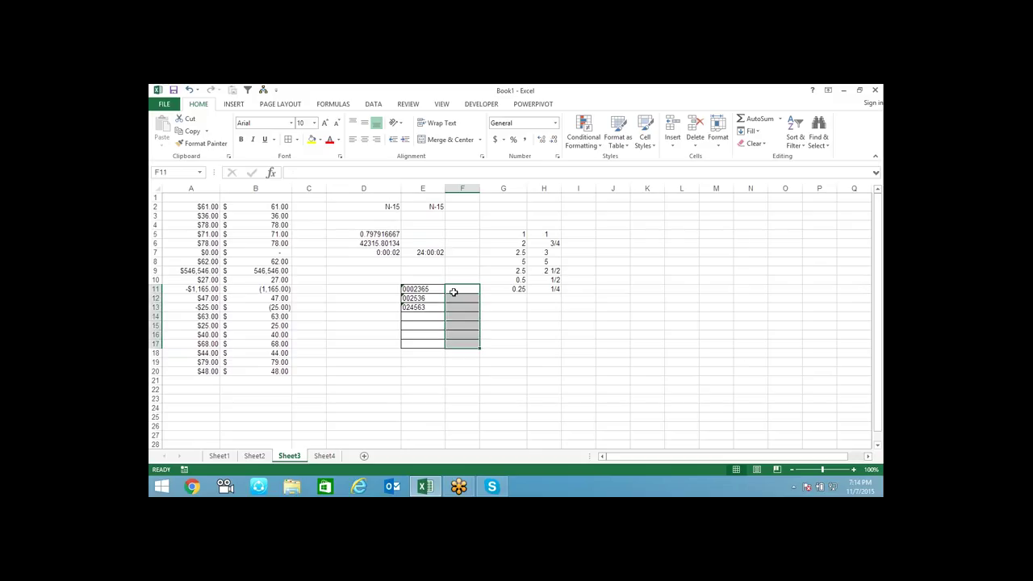
pyautogui.click(555, 123)
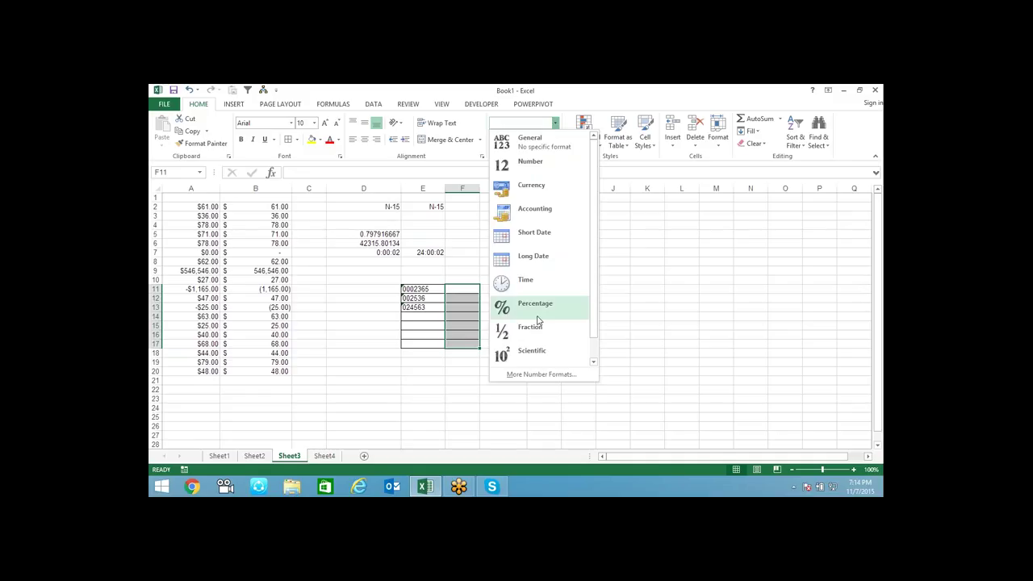
pyautogui.scroll(-1, 591, 230)
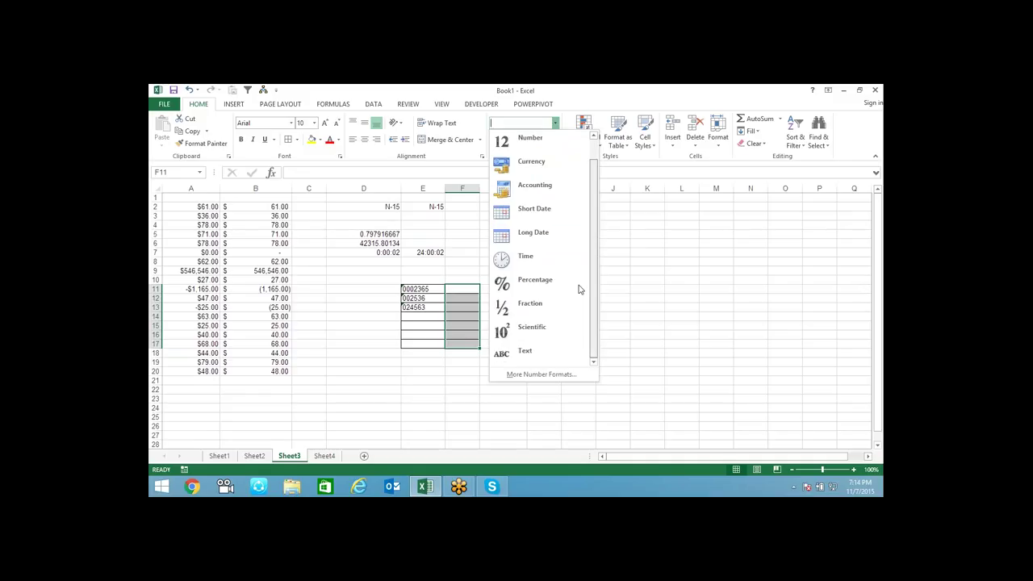
pyautogui.click(527, 351)
# - Enter a LEN formula in F11 that takes E11 as its argument
pyautogui.click(468, 291)
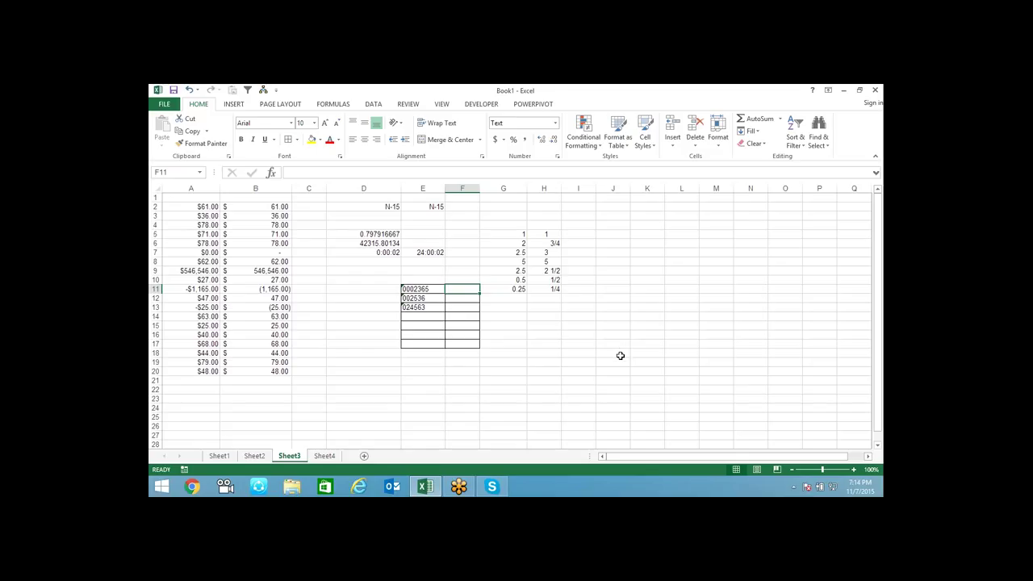
pyautogui.write('=')
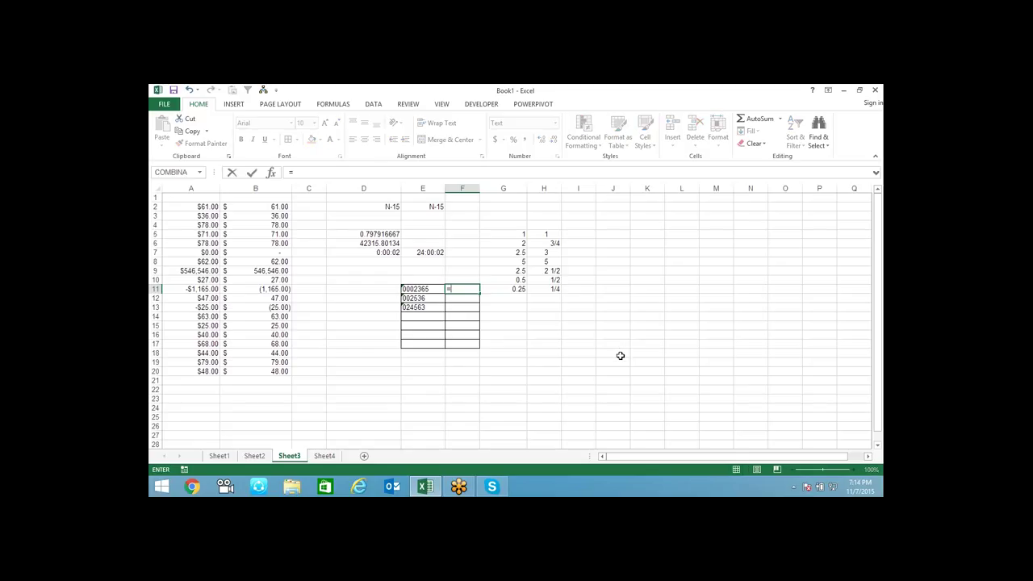
pyautogui.press('Left')
pyautogui.press('BackSpace')
pyautogui.press('BackSpace')
pyautogui.press('BackSpace')
pyautogui.write('len')
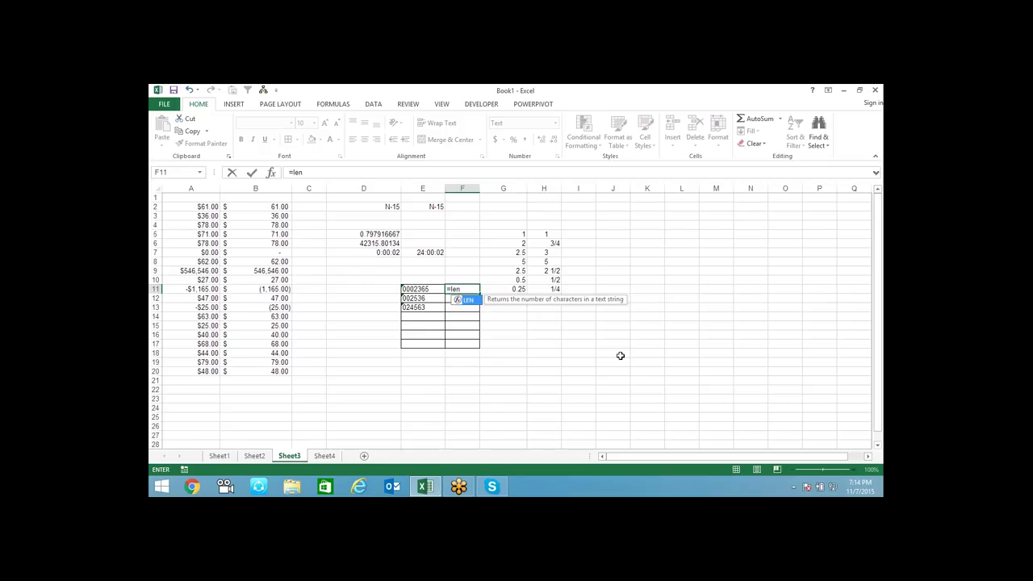
pyautogui.press('Tab')
pyautogui.press('Left')
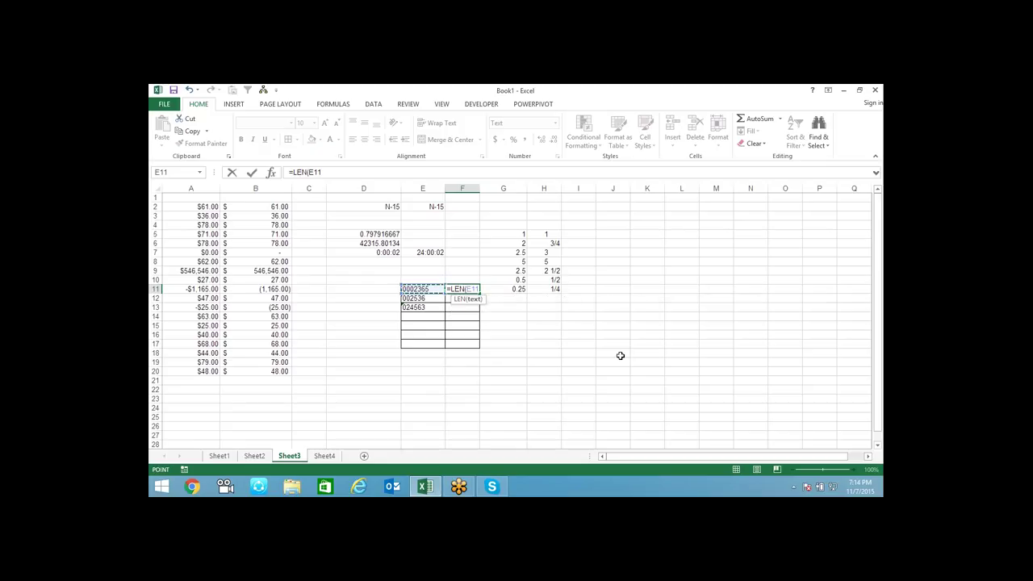
pyautogui.press('Return')
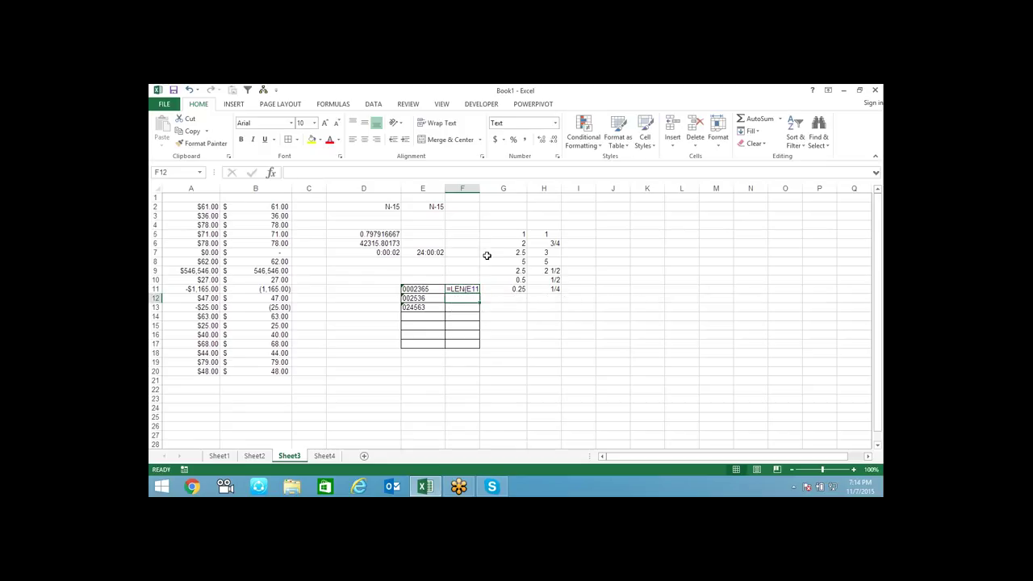
# - Widen column F and add the closing parenthesis so F11 reads =LEN(E11)
pyautogui.moveTo(483, 190); pyautogui.dragTo(485, 189)
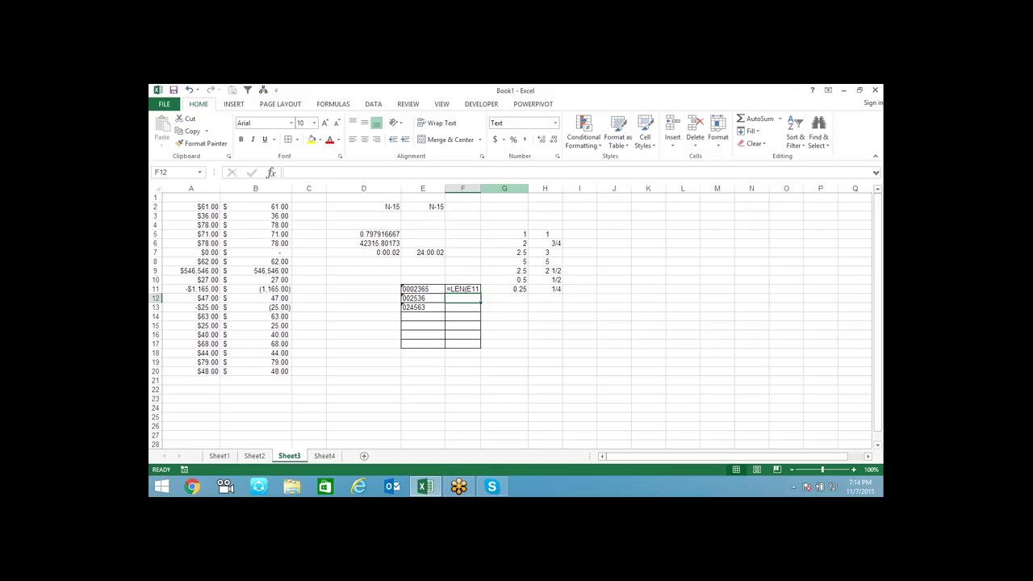
pyautogui.click(471, 287)
pyautogui.press('F2')
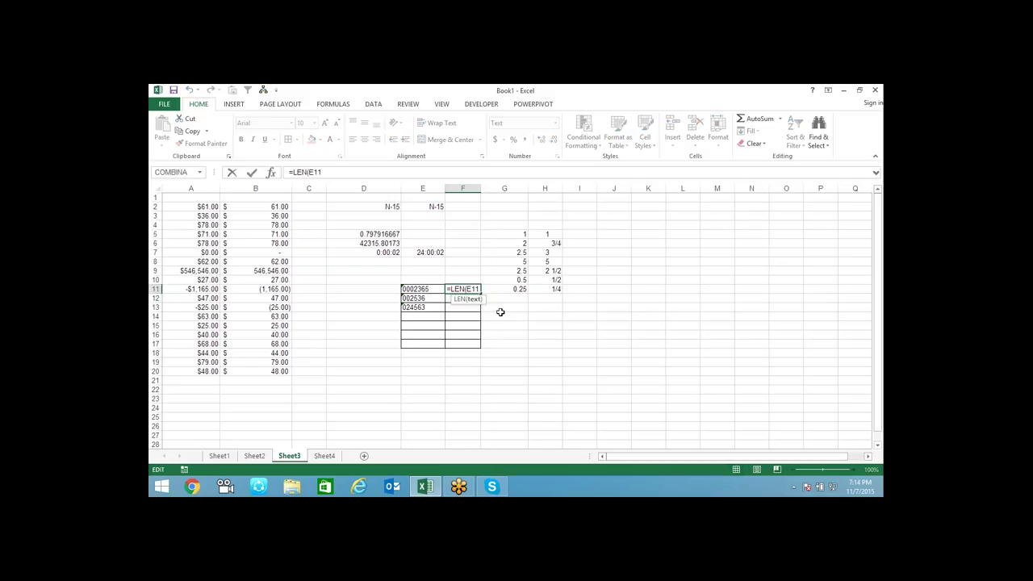
pyautogui.write(')')
pyautogui.press('Return')
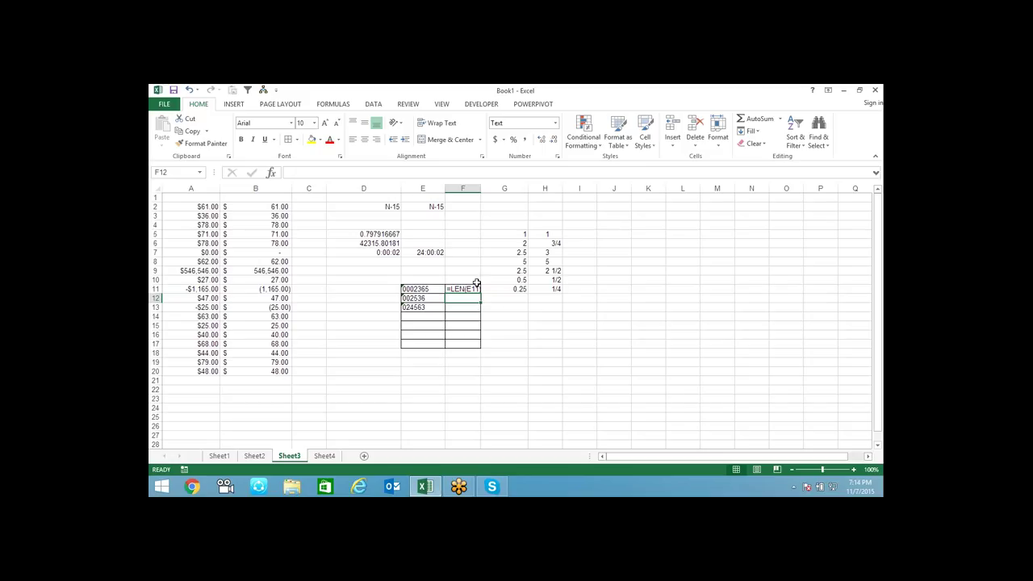
# - Fill the LEN formula from F11 down to F13 and widen column F further
pyautogui.click(473, 289)
pyautogui.moveTo(481, 293); pyautogui.dragTo(478, 307)
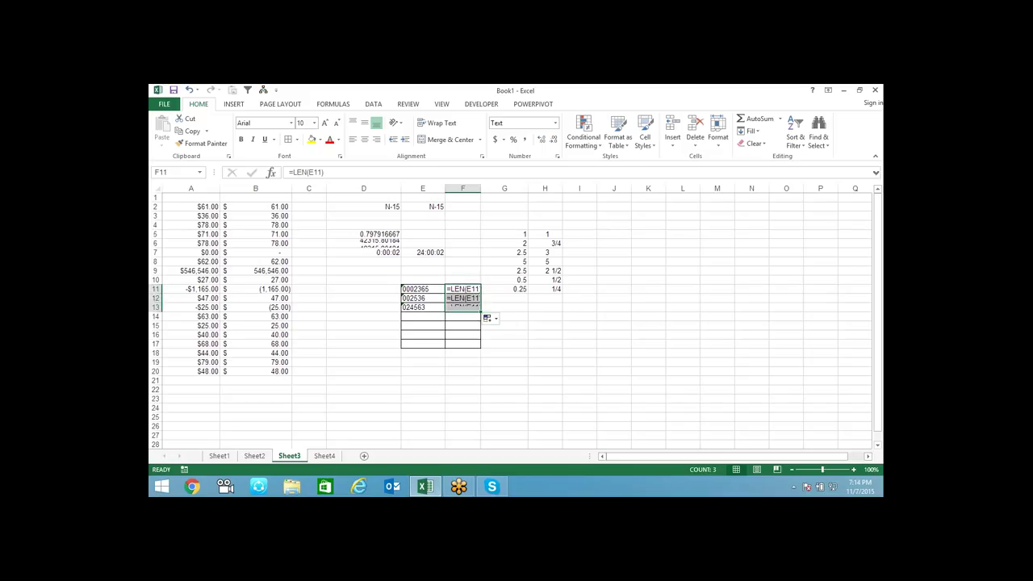
pyautogui.click(474, 299)
pyautogui.moveTo(481, 189); pyautogui.dragTo(493, 188)
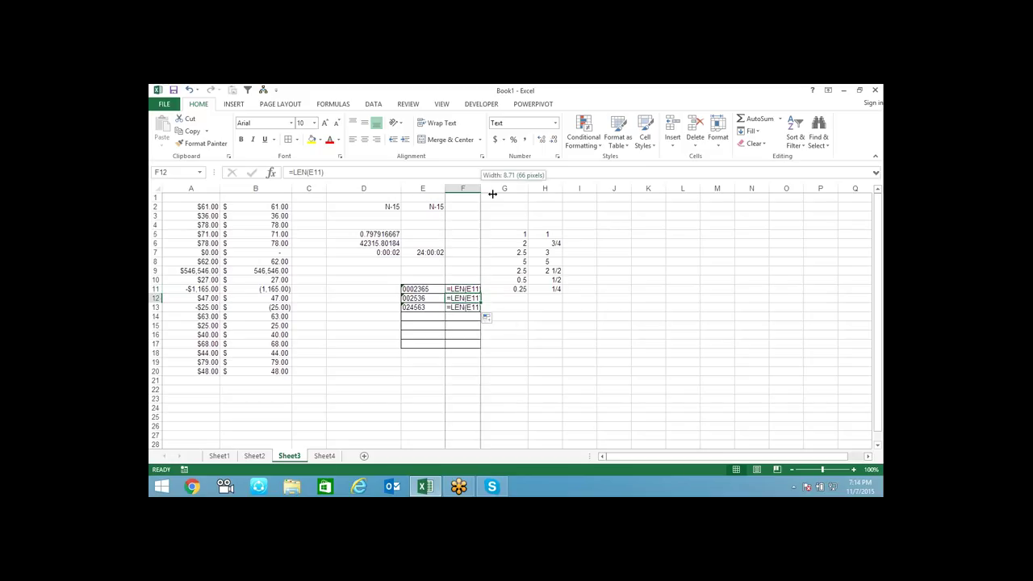
# - Set F11:F13 to General format, try re-entering F11, undo it, and reselect the counts
pyautogui.moveTo(468, 289); pyautogui.dragTo(471, 307)
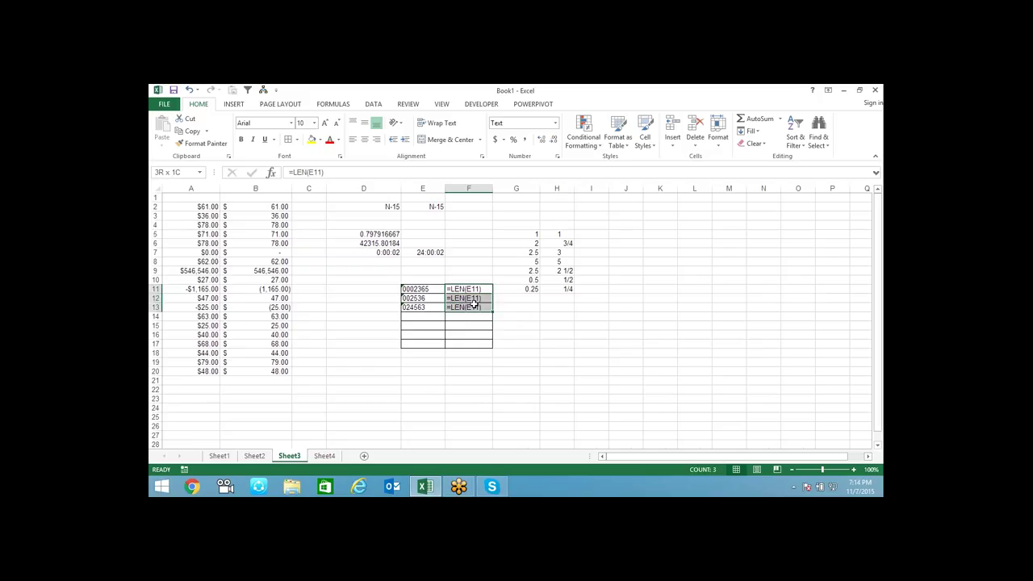
pyautogui.click(555, 124)
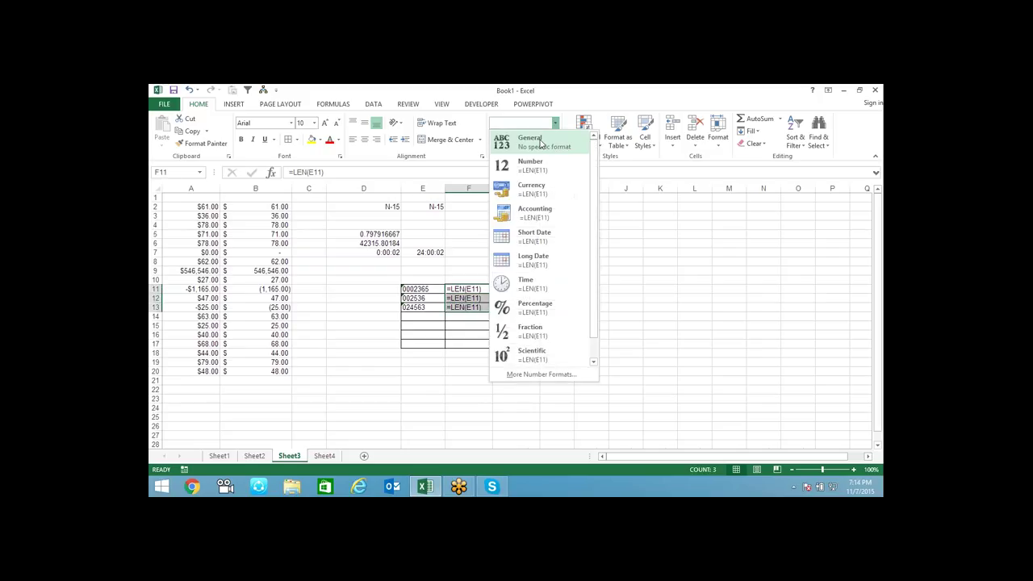
pyautogui.click(540, 143)
pyautogui.click(476, 290)
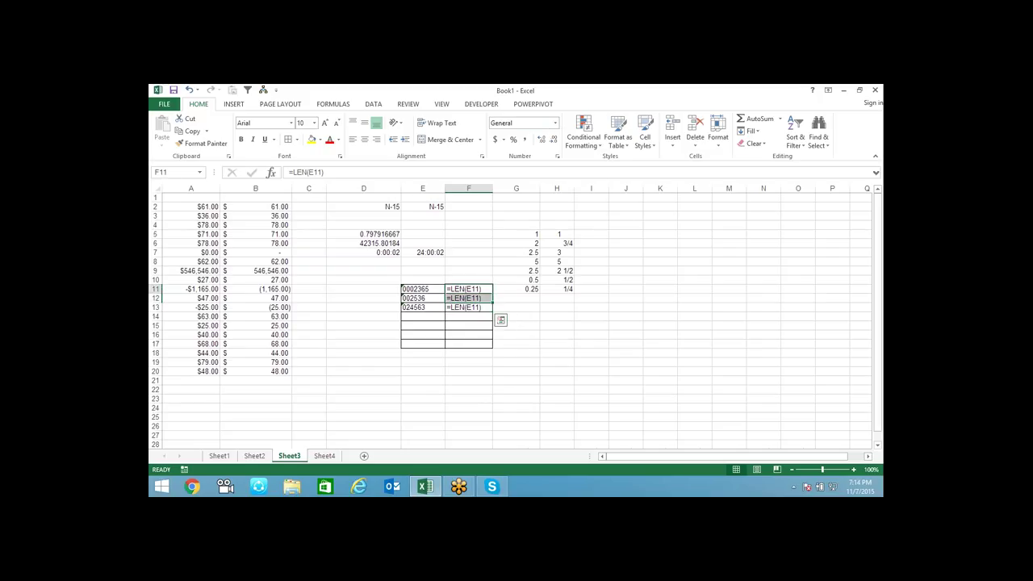
pyautogui.doubleClick(484, 289)
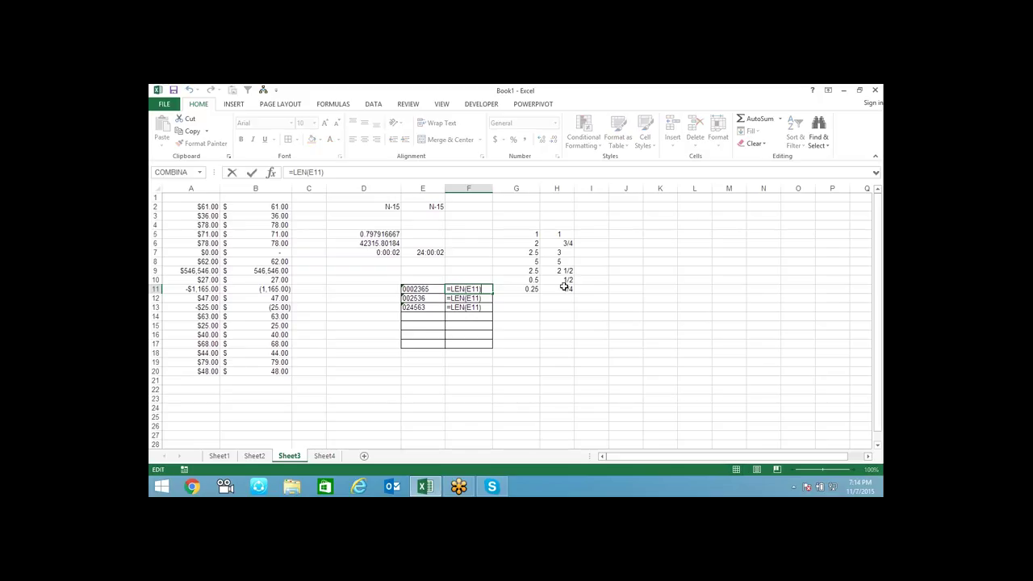
pyautogui.press('Return')
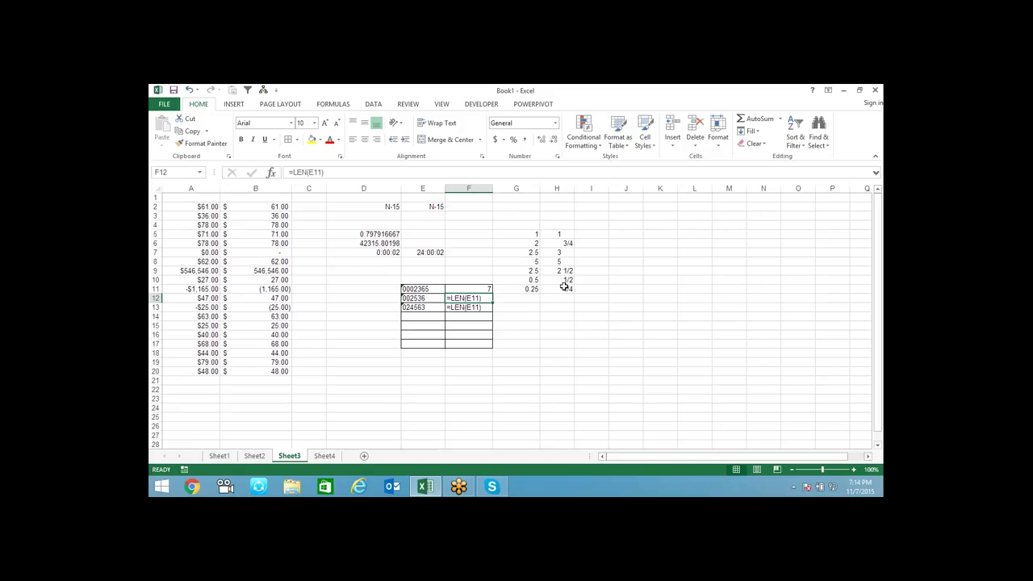
pyautogui.hotkey('ctrl', 'z')
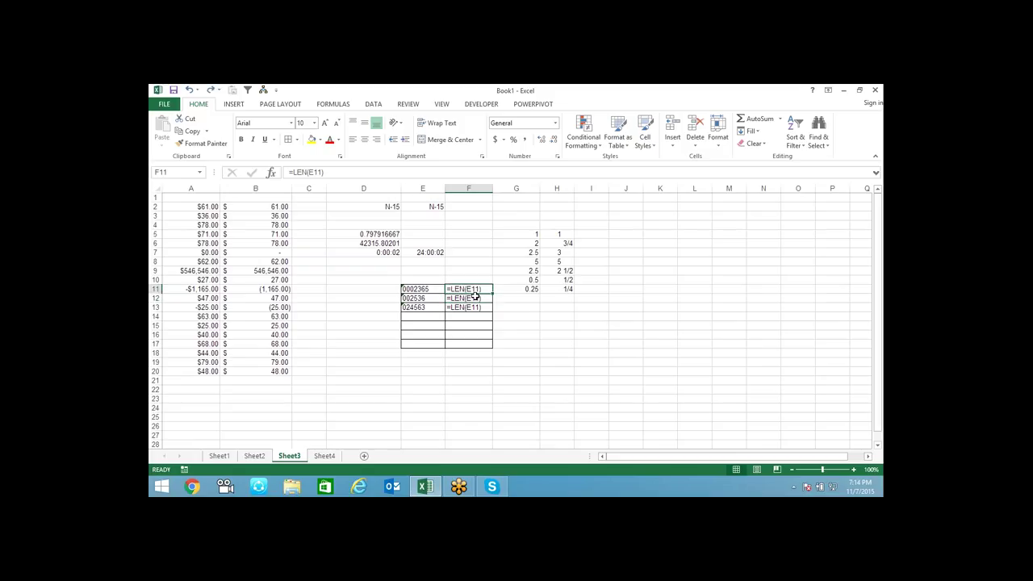
pyautogui.moveTo(478, 288); pyautogui.dragTo(479, 313)
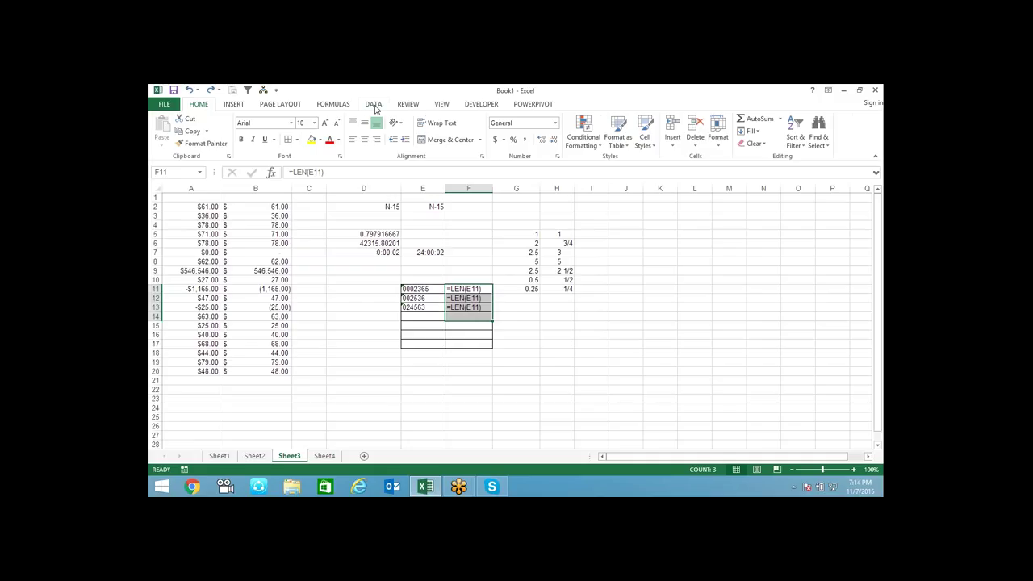
# - Convert the selected count cells with Text to Columns using General column format
pyautogui.click(374, 105)
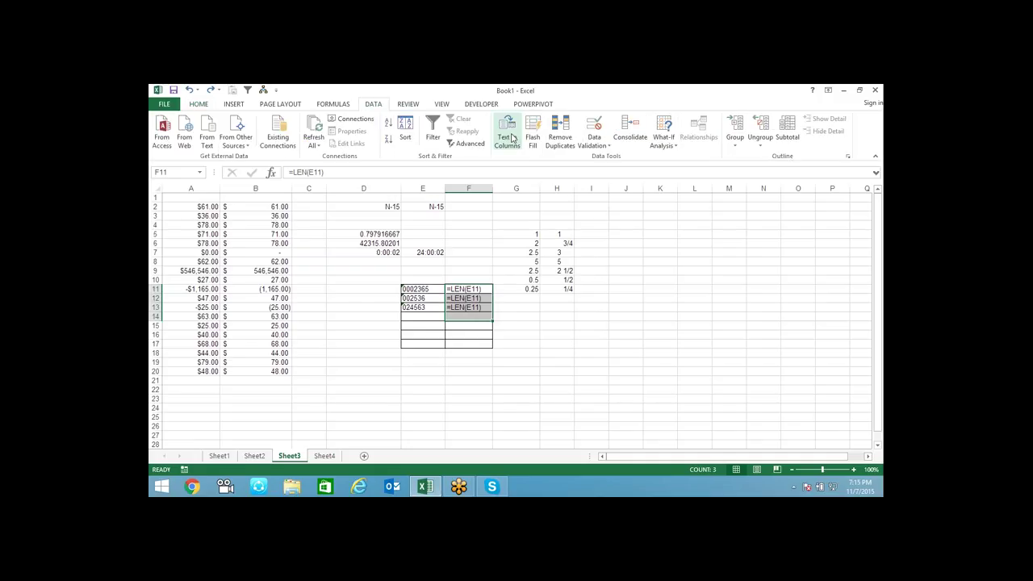
pyautogui.click(508, 137)
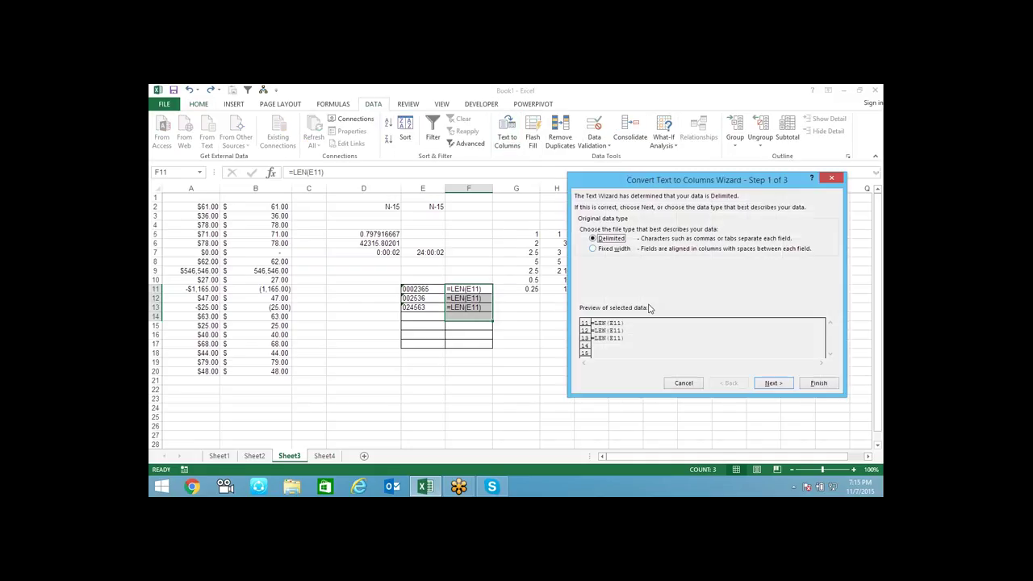
pyautogui.click(770, 384)
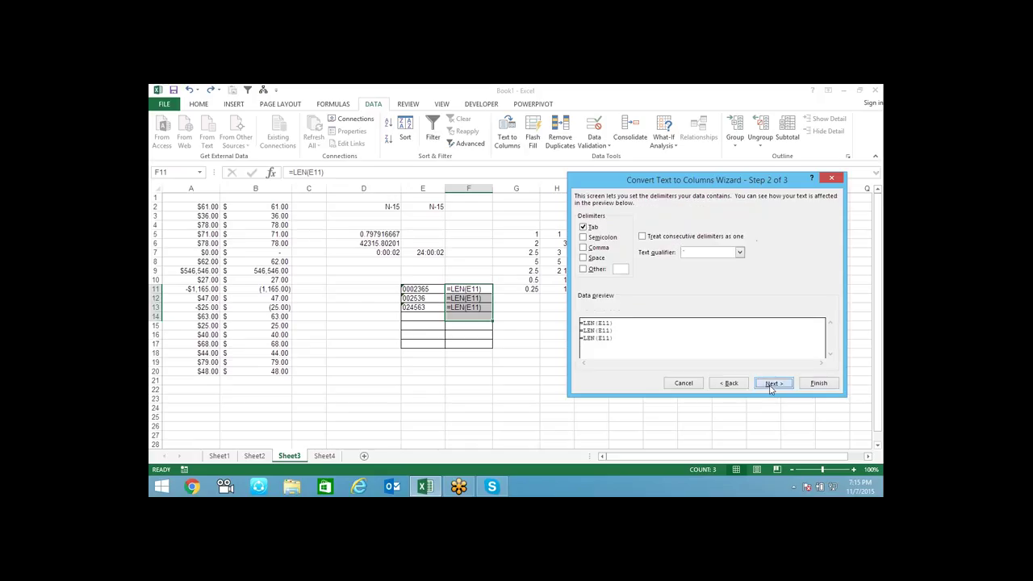
pyautogui.click(770, 384)
pyautogui.click(595, 220)
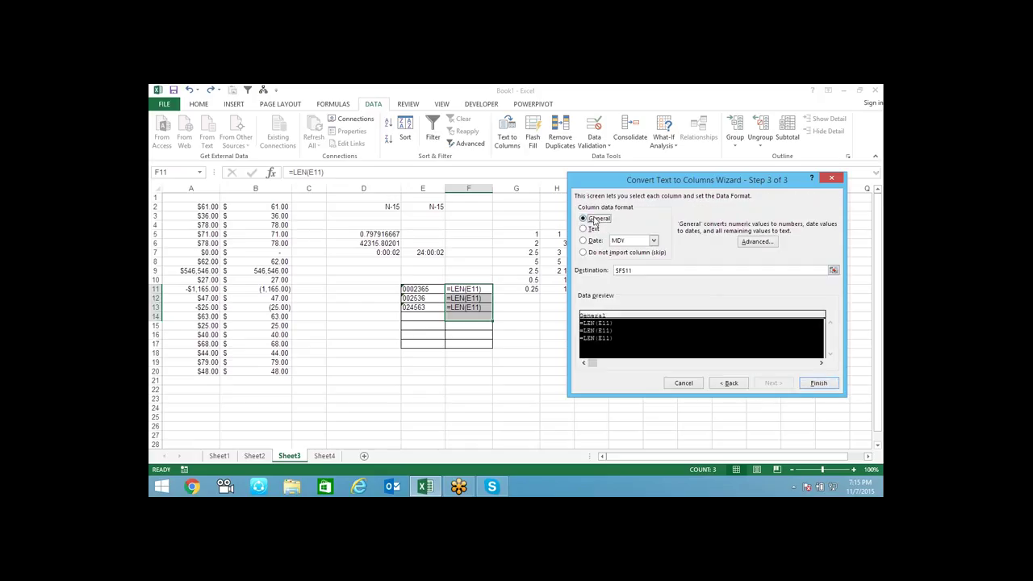
pyautogui.click(816, 384)
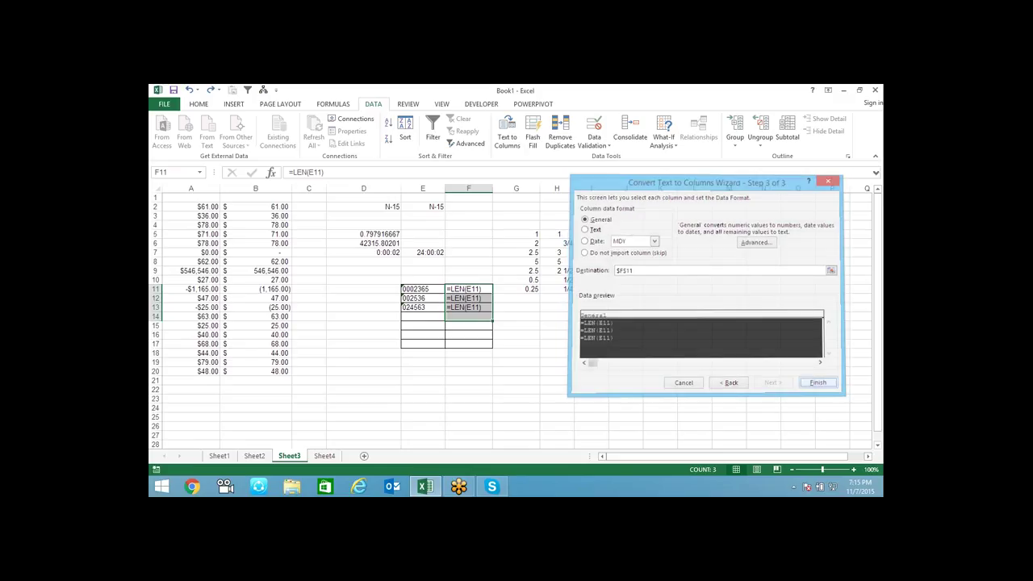
# - Fill F11's formula down to F13, confirm F13 references E13, then select G14
pyautogui.click(483, 287)
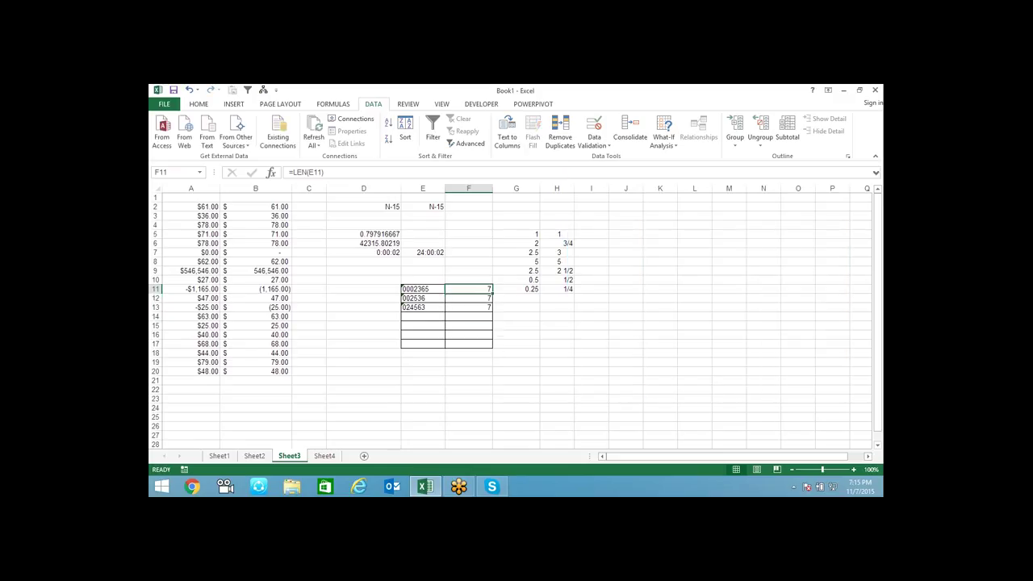
pyautogui.moveTo(492, 292); pyautogui.dragTo(492, 311)
pyautogui.click(561, 324)
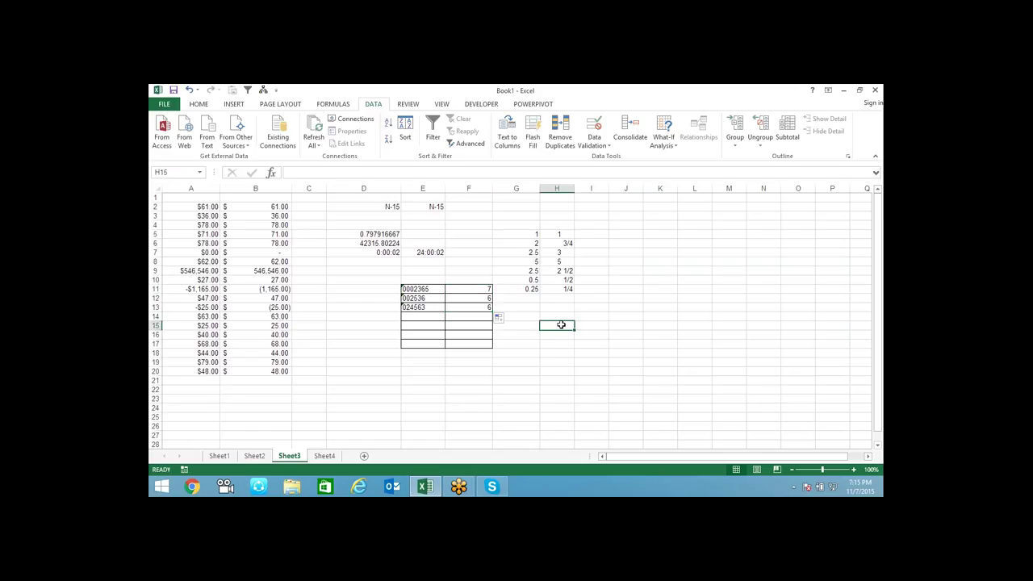
pyautogui.click(479, 290)
pyautogui.click(479, 307)
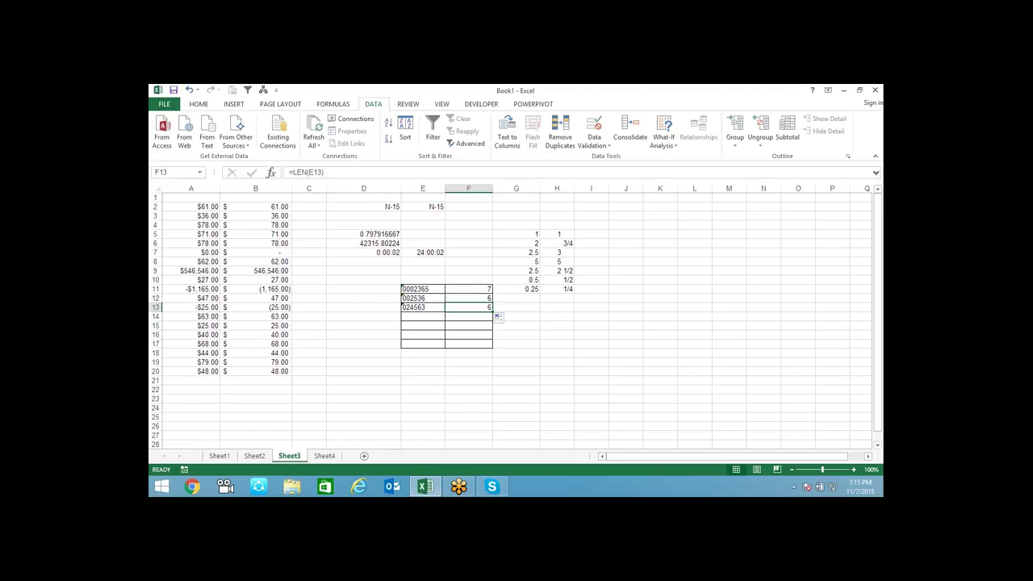
pyautogui.click(479, 290)
pyautogui.click(479, 306)
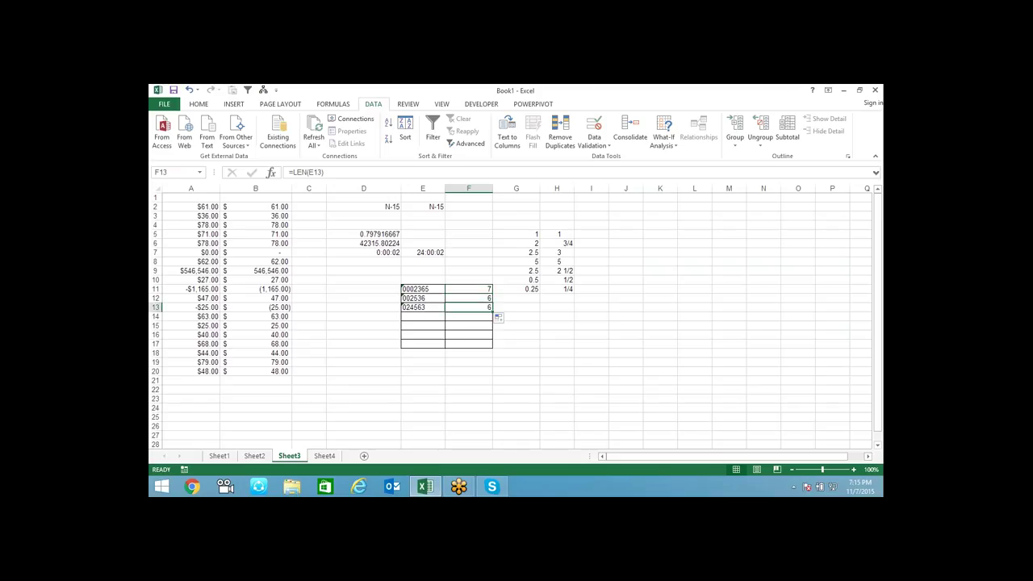
pyautogui.click(535, 319)
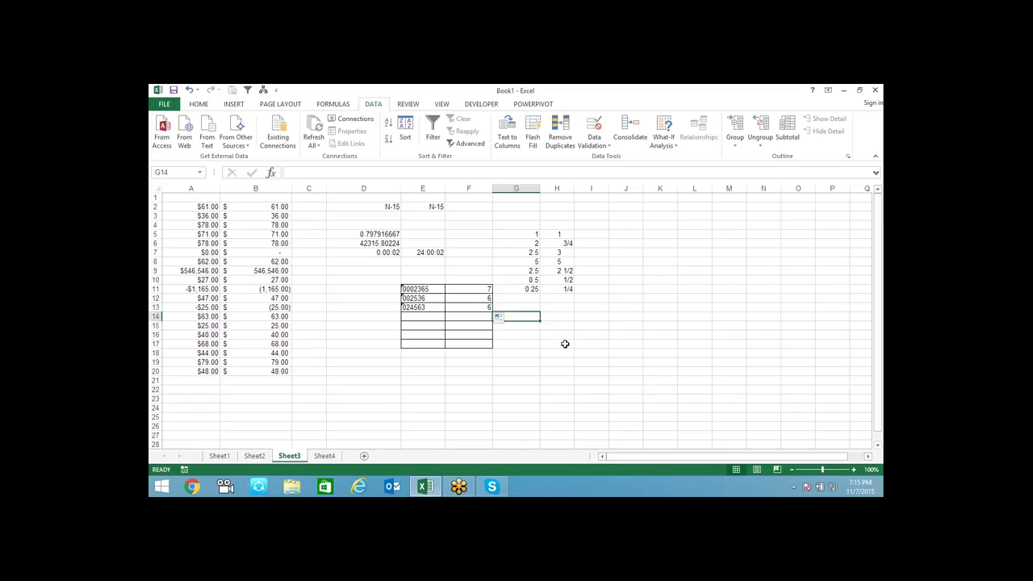
pyautogui.hotkey('ctrl', '1')
pyautogui.click(604, 278)
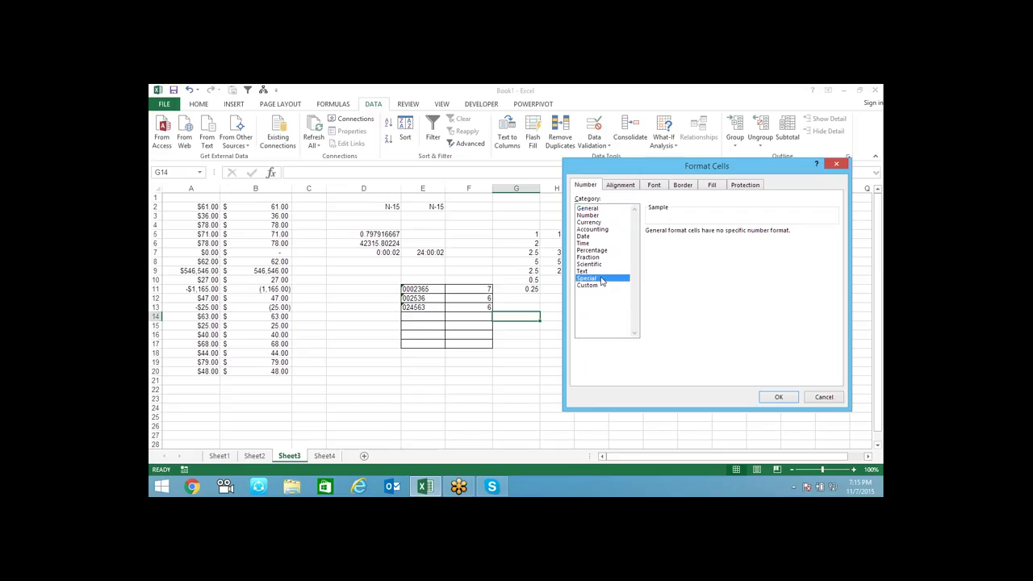
pyautogui.click(588, 258)
pyautogui.click(590, 264)
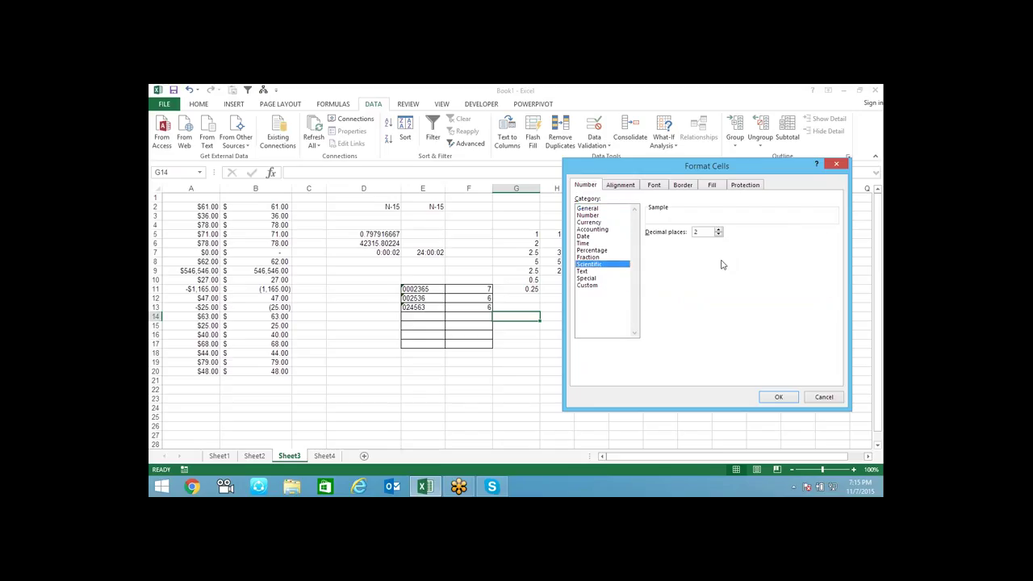
pyautogui.click(589, 278)
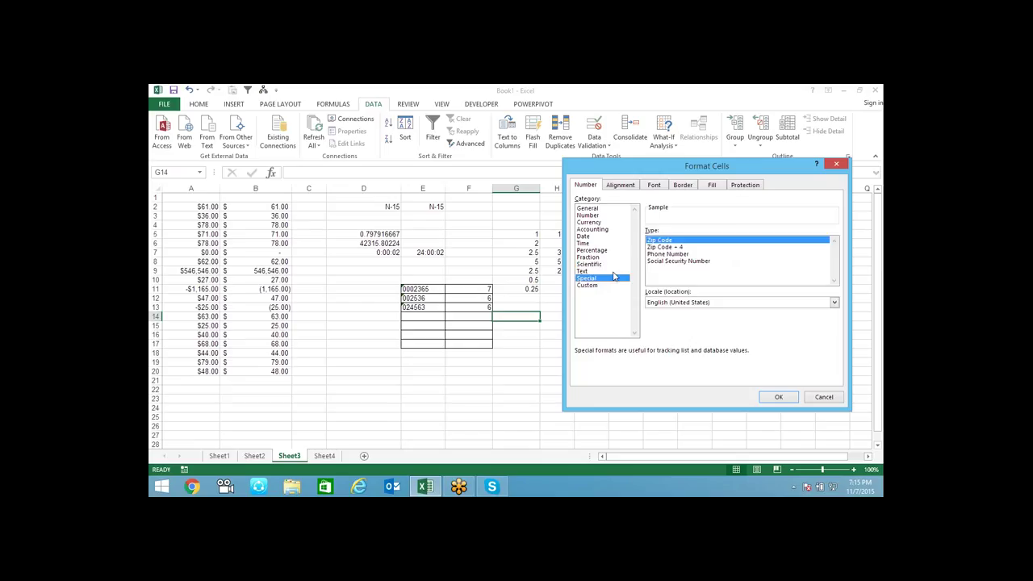
pyautogui.click(596, 287)
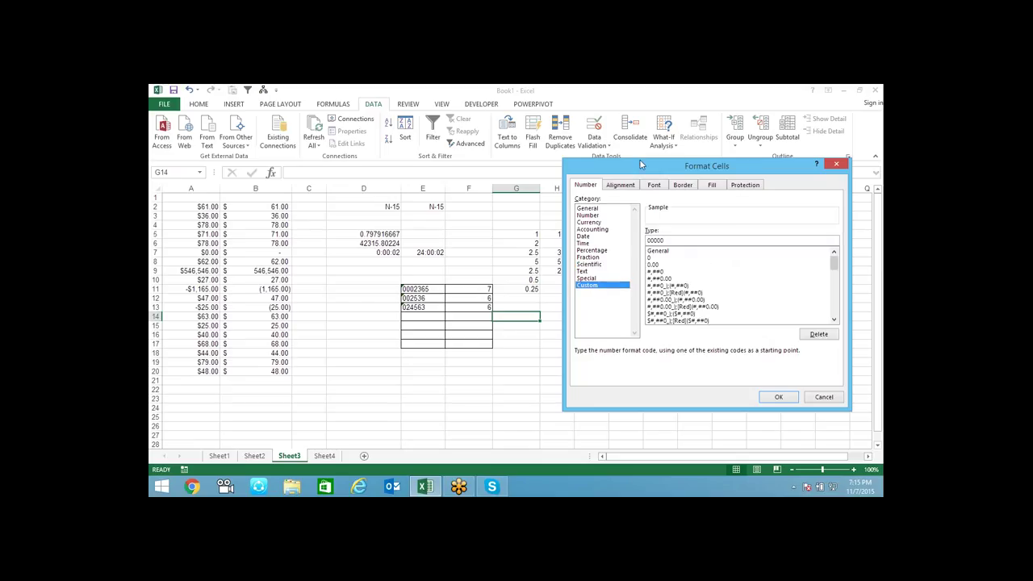
pyautogui.moveTo(639, 170); pyautogui.dragTo(558, 116)
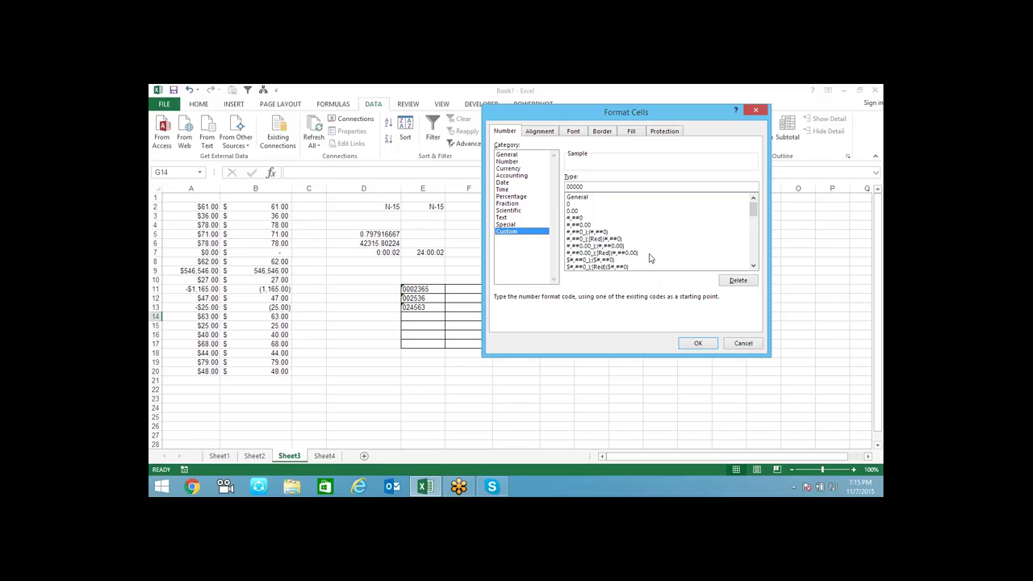
pyautogui.click(754, 347)
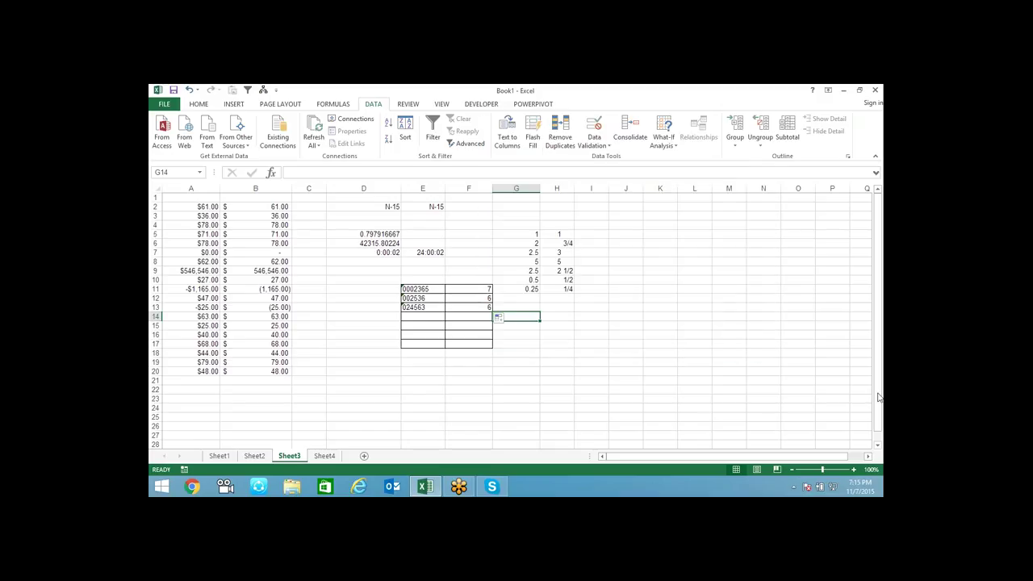